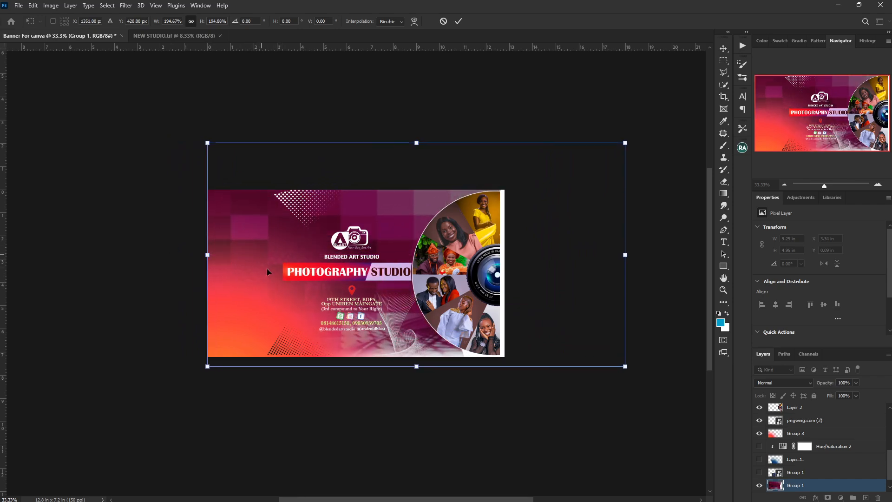
Enlarge the purple Group 1 background to about 18.65 × 9.99 in and shift the circular photo collage right against the canvas edge.
{"action": "left_click_drag", "start_coordinate": [627, 254], "coordinate": [640, 255]}
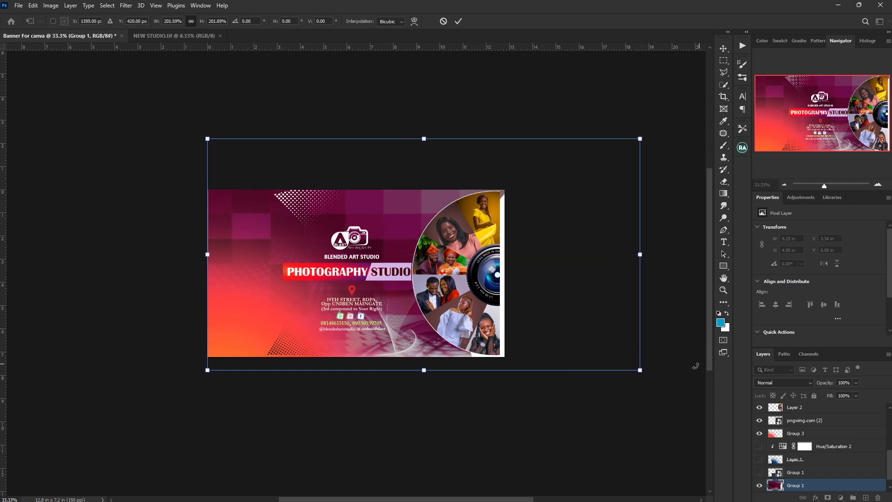
{"action": "key", "text": "Return"}
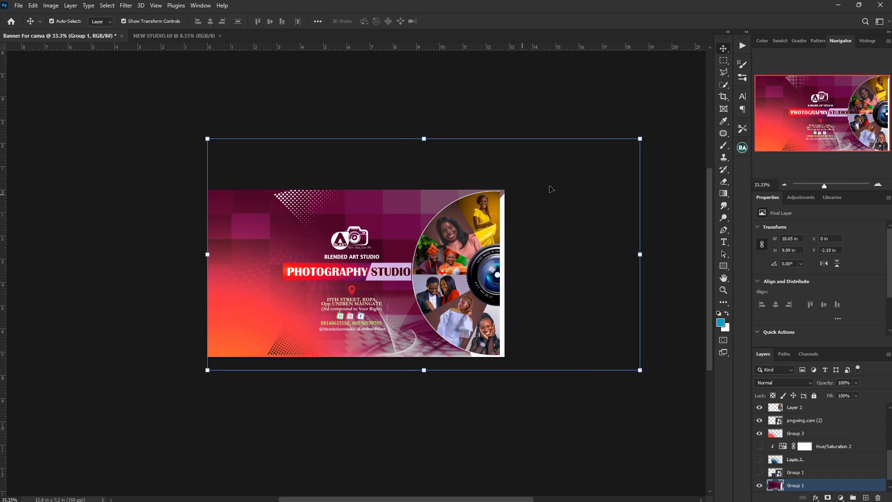
{"action": "left_click", "coordinate": [478, 300]}
{"action": "left_click_drag", "start_coordinate": [478, 300], "coordinate": [484, 298]}
Try moving the PHOTOGRAPHY STUDIO title further left on the banner, then undo the move.
{"action": "left_click_drag", "start_coordinate": [358, 281], "coordinate": [320, 288]}
{"action": "left_click", "coordinate": [364, 243]}
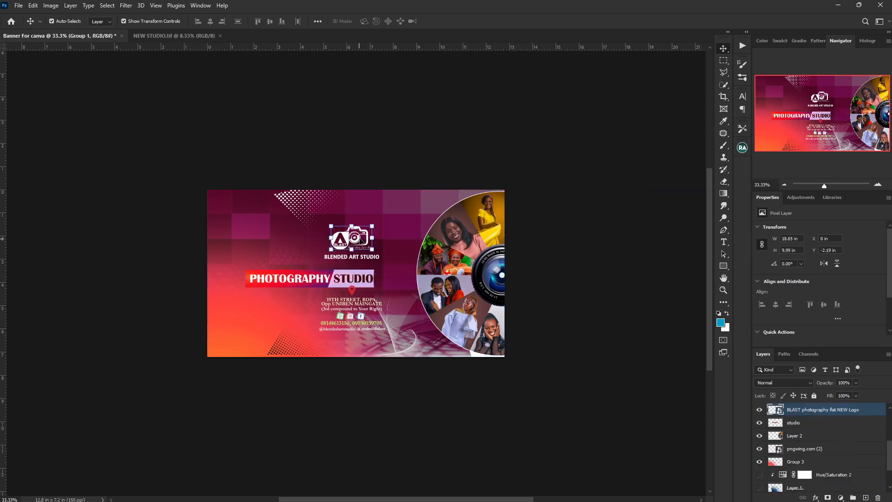
{"action": "key", "text": "ctrl+z"}
{"action": "key", "text": "ctrl+z"}
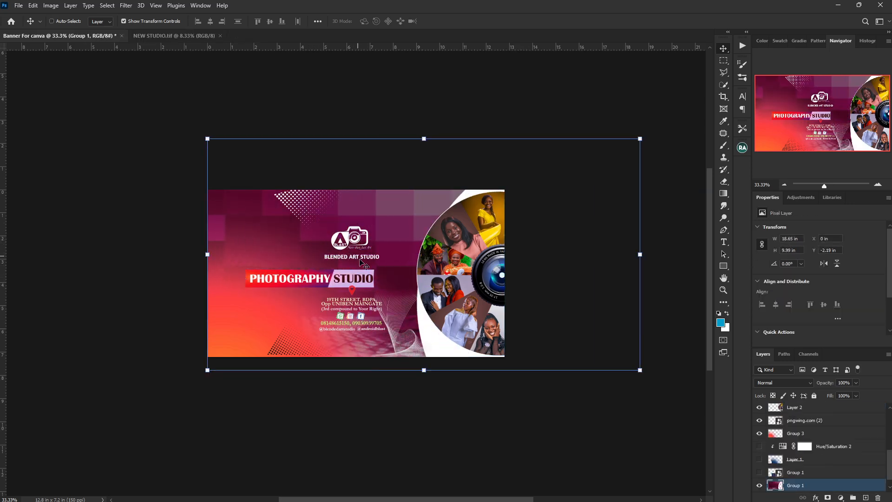
{"action": "left_click", "coordinate": [610, 419]}
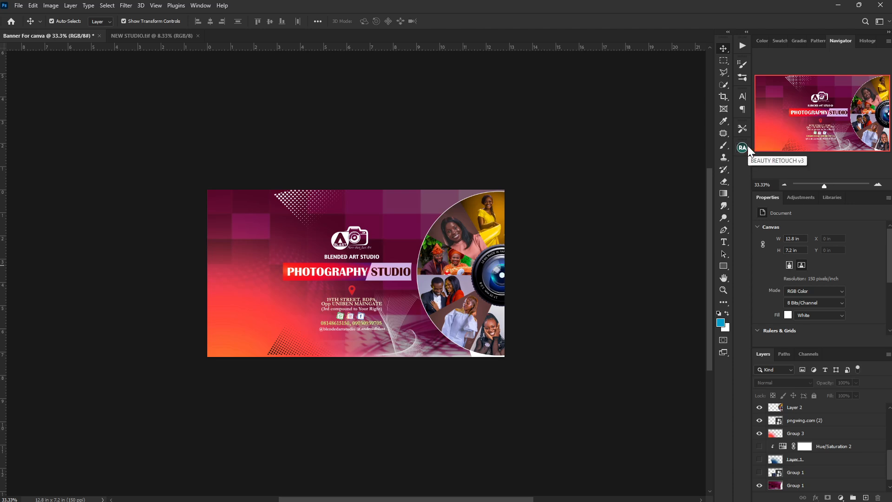
Save the banner as Banner For canva.tif in TIFF format with ZIP image compression and ZIP layer compression.
{"action": "left_click_drag", "start_coordinate": [889, 467], "coordinate": [890, 498]}
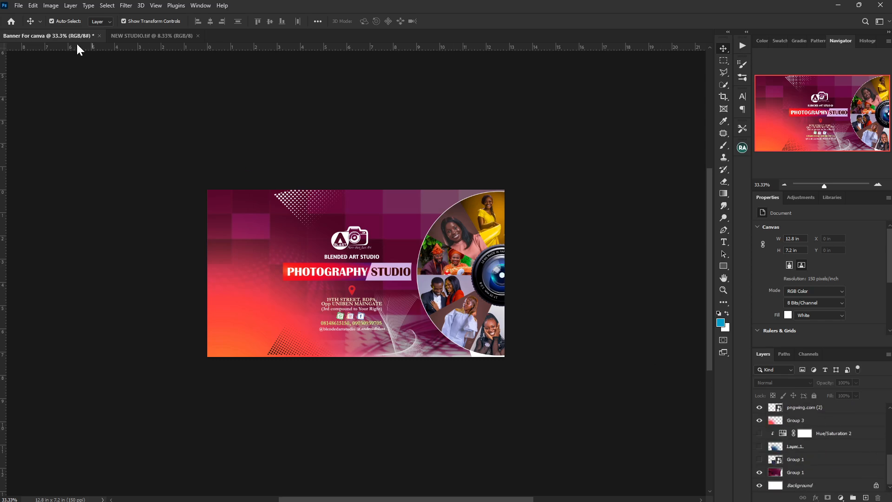
{"action": "left_click", "coordinate": [109, 6]}
{"action": "left_click", "coordinate": [43, 116]}
{"action": "left_click", "coordinate": [21, 6]}
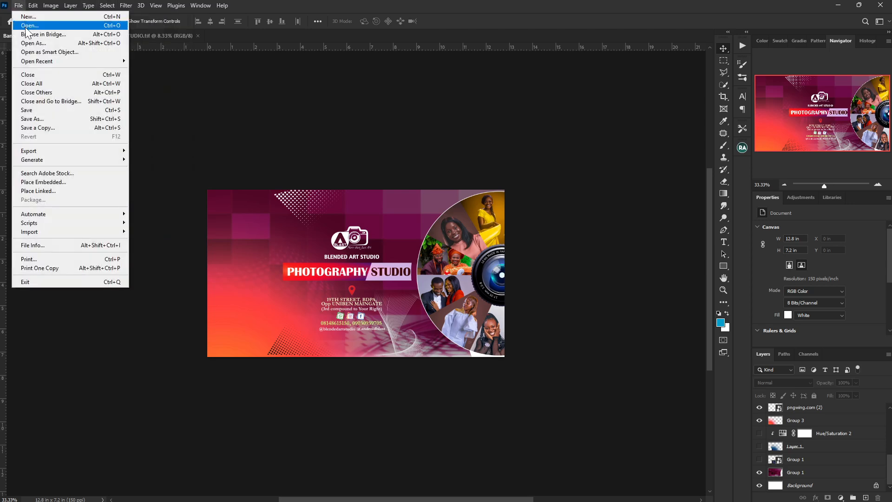
{"action": "left_click", "coordinate": [61, 119]}
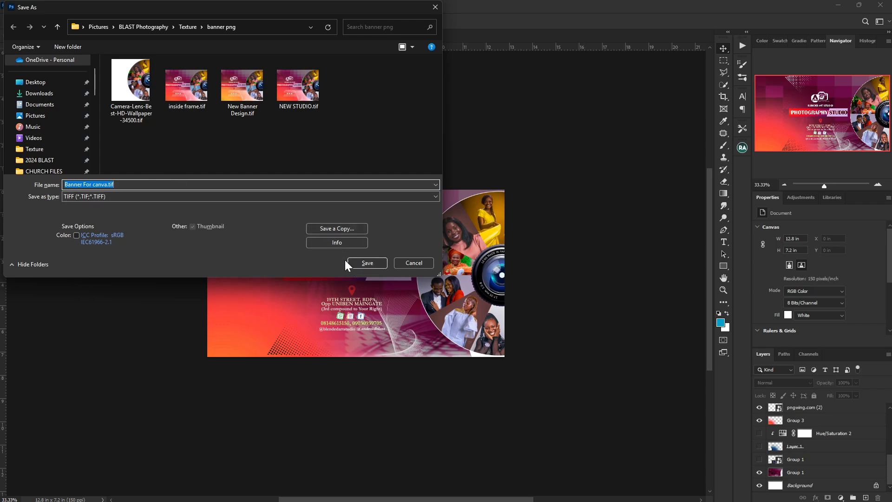
{"action": "left_click", "coordinate": [366, 263]}
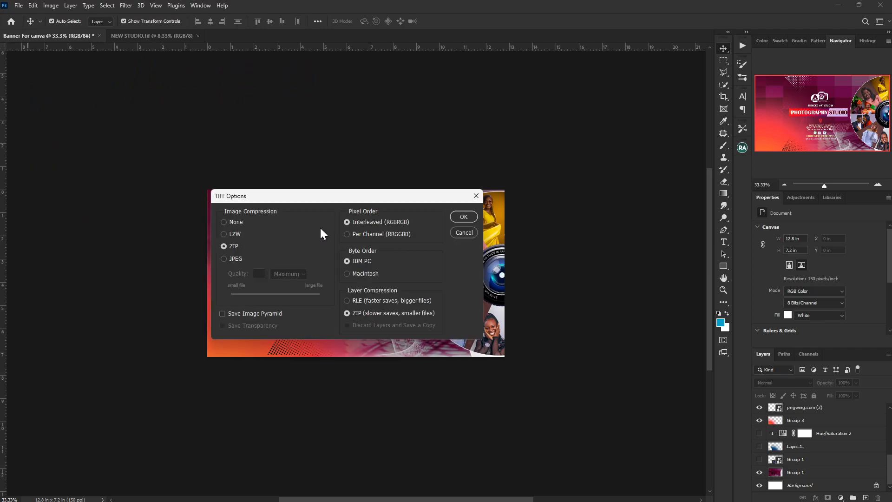
{"action": "left_click", "coordinate": [464, 217]}
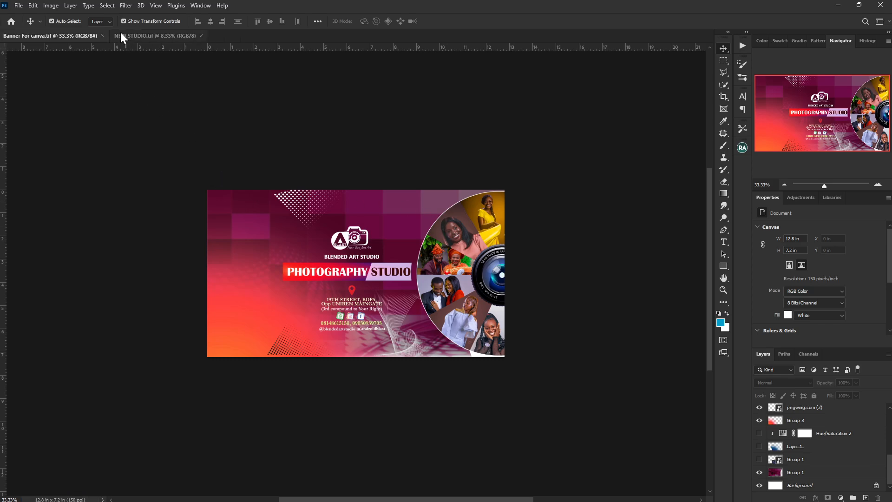
Switch to Canva and try to upload Banner For canva.tif through the new-design dialog.
{"action": "key", "text": "alt+Tab"}
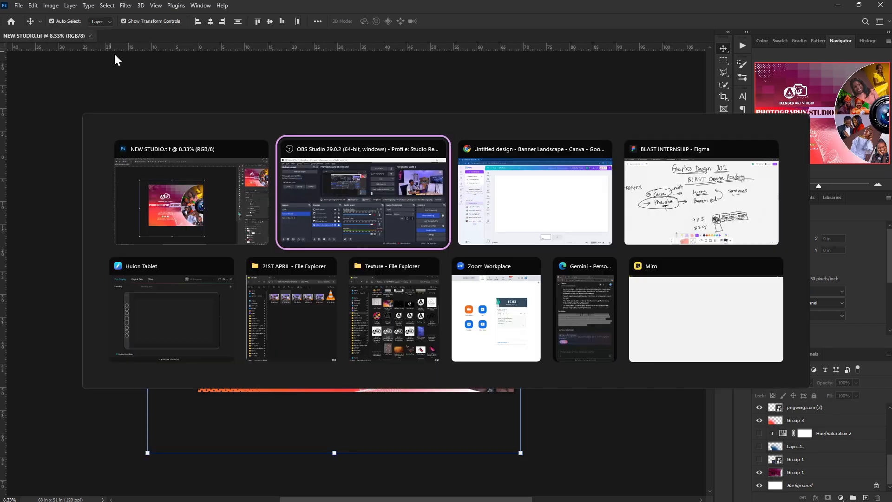
{"action": "left_click", "coordinate": [310, 198]}
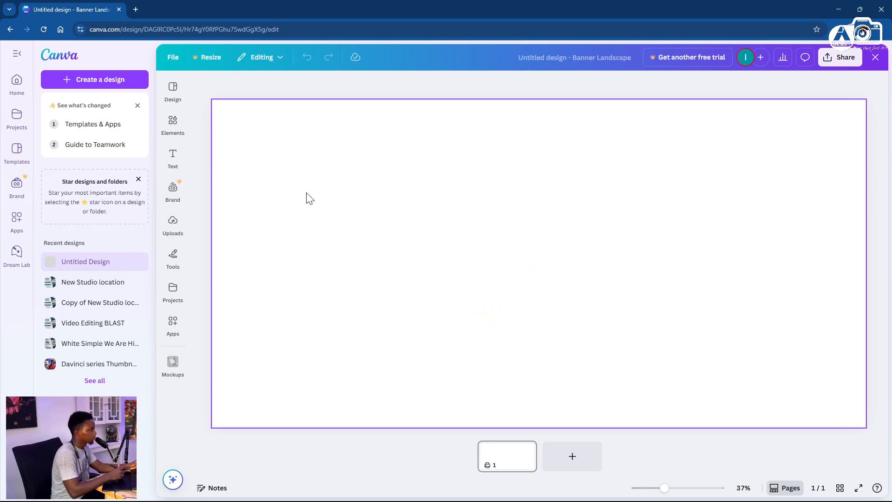
{"action": "left_click", "coordinate": [112, 80]}
{"action": "left_click", "coordinate": [219, 300]}
{"action": "left_click", "coordinate": [490, 319]}
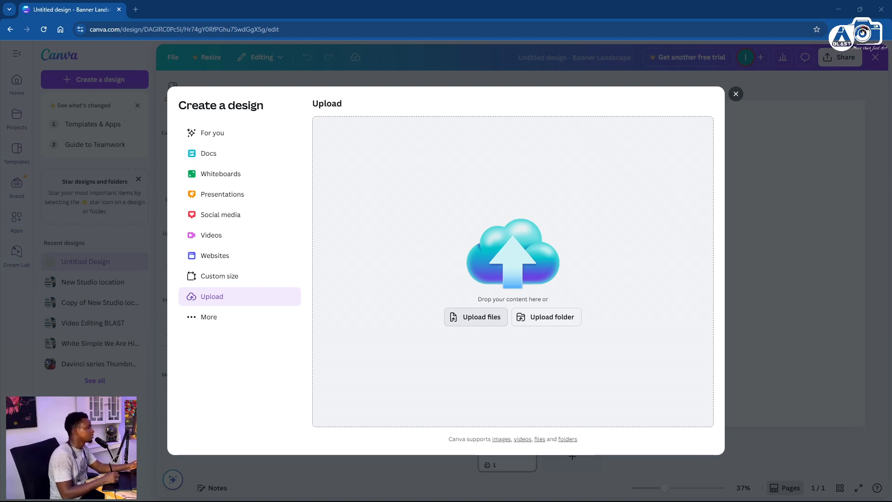
{"action": "left_click", "coordinate": [440, 298]}
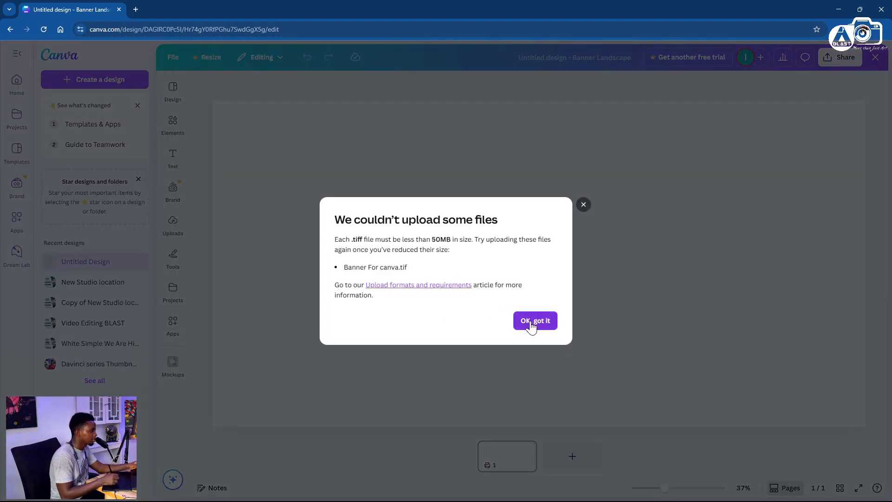
{"action": "left_click", "coordinate": [535, 323]}
Switch to Photoshop, cancel the Adaptive Wide Angle filter and clear the active selection in Banner For canva 2.tif.
{"action": "key", "text": "alt+Tab"}
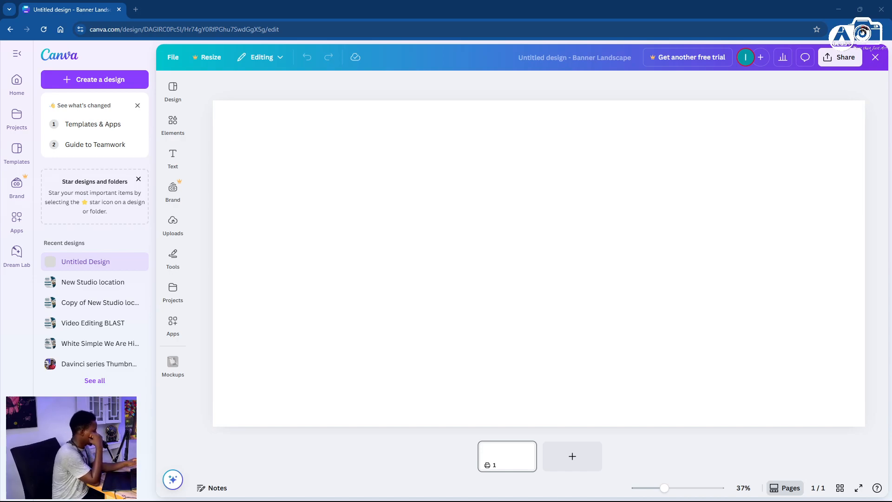
{"action": "key", "text": "ctrl+alt+shift+a"}
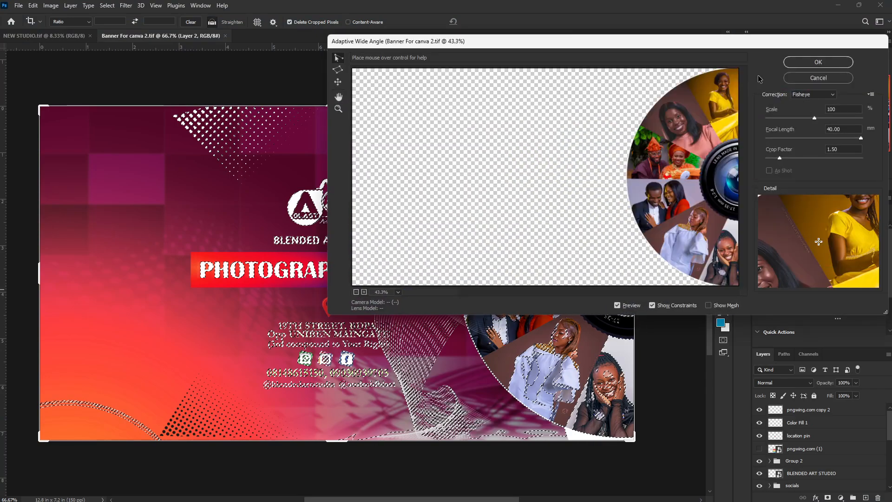
{"action": "left_click", "coordinate": [818, 77]}
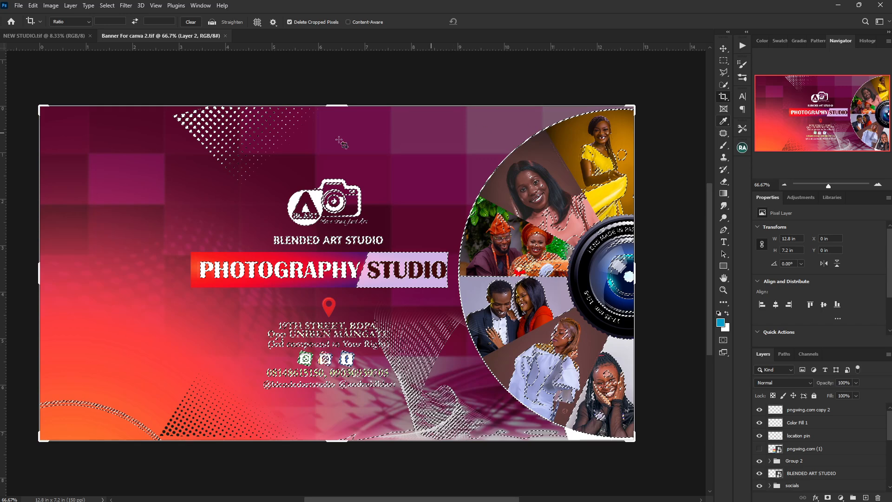
{"action": "left_click", "coordinate": [106, 5]}
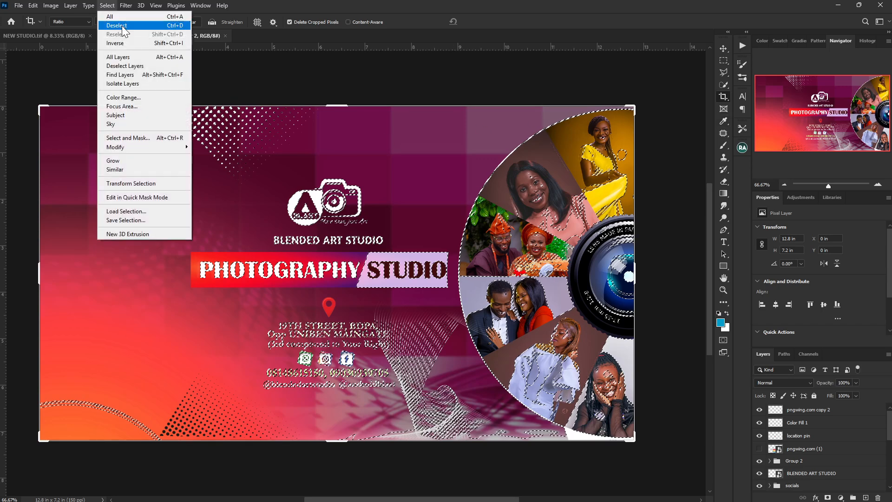
{"action": "left_click", "coordinate": [120, 29]}
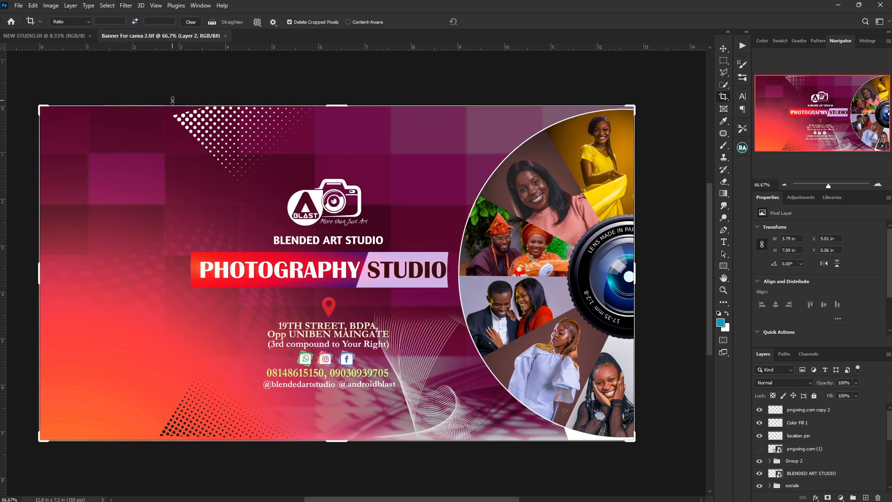
Return to Canva and try again to upload the banner file as a new design.
{"action": "key", "text": "alt+Tab"}
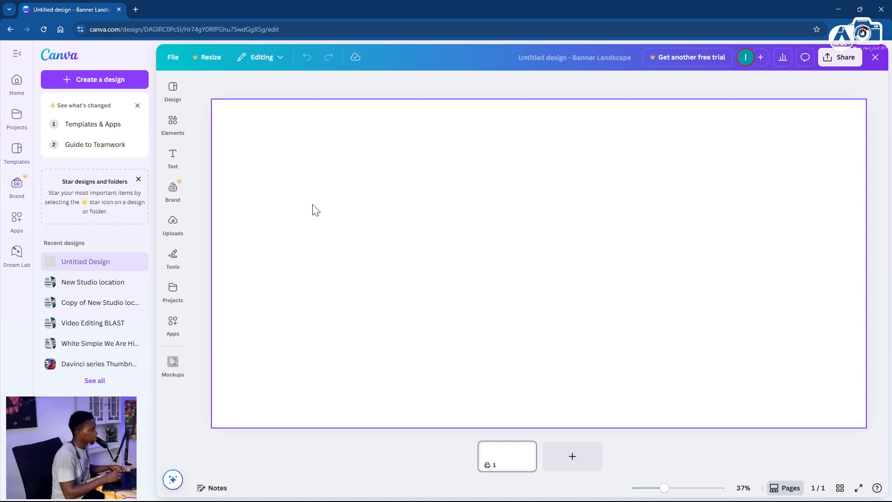
{"action": "left_click", "coordinate": [119, 85]}
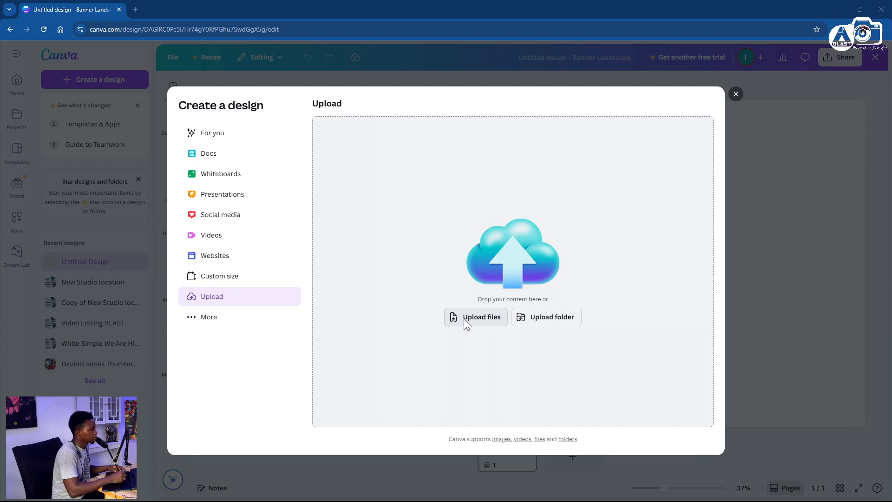
{"action": "left_click", "coordinate": [464, 319]}
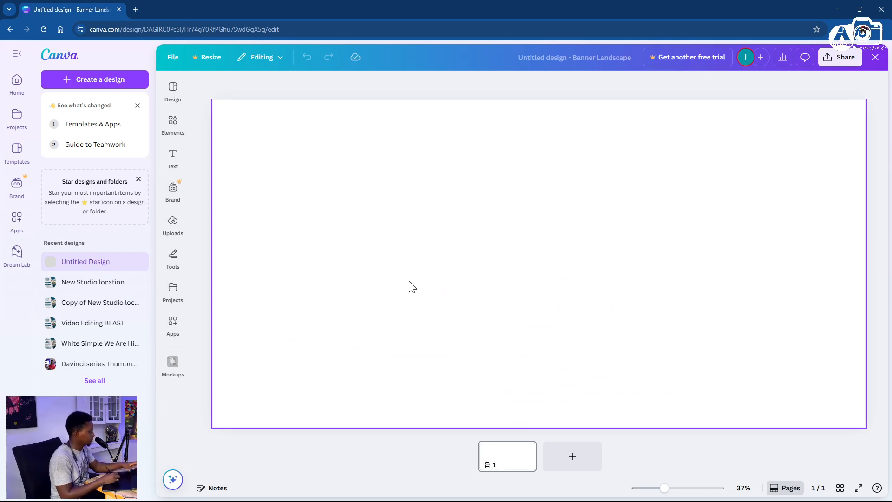
{"action": "key", "text": "alt+Tab"}
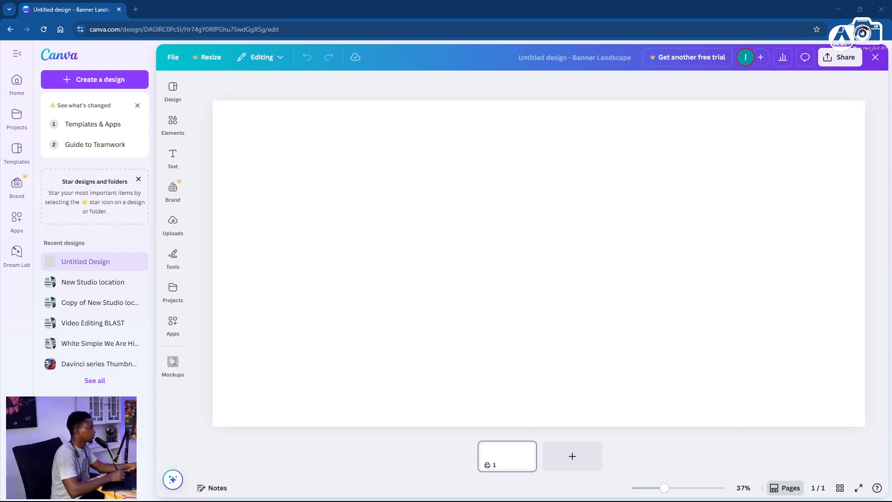
Go to the Projects page and create a blank landscape video design.
{"action": "left_click", "coordinate": [16, 149]}
{"action": "left_click", "coordinate": [17, 182]}
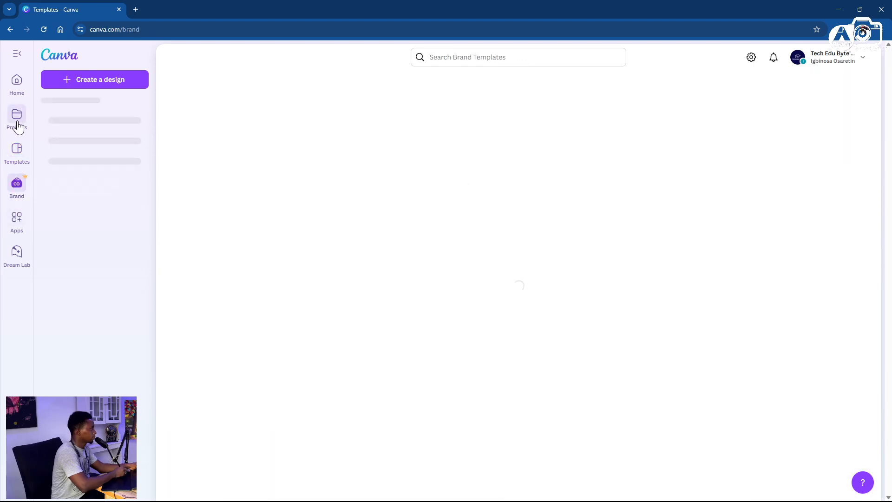
{"action": "left_click", "coordinate": [20, 134]}
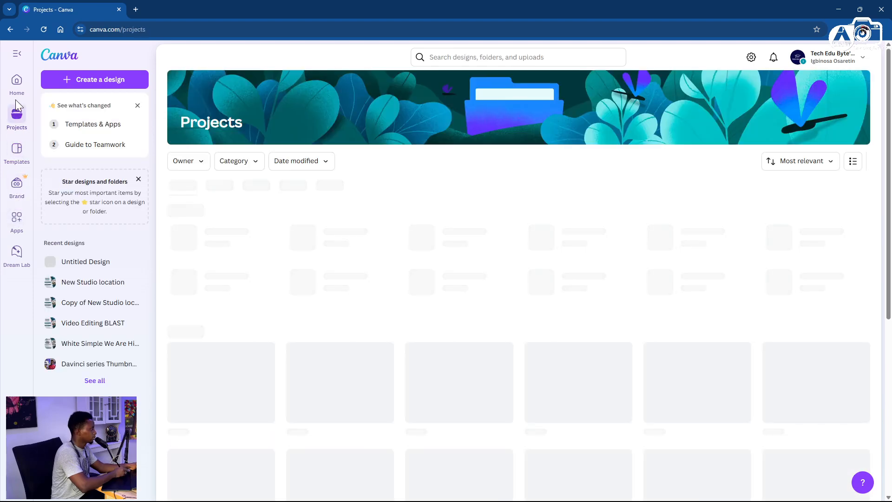
{"action": "left_click", "coordinate": [65, 82]}
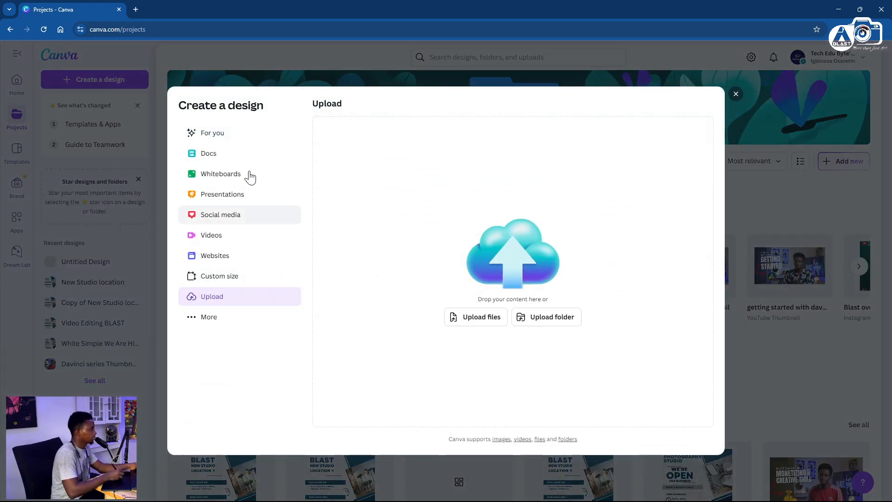
{"action": "left_click", "coordinate": [225, 136]}
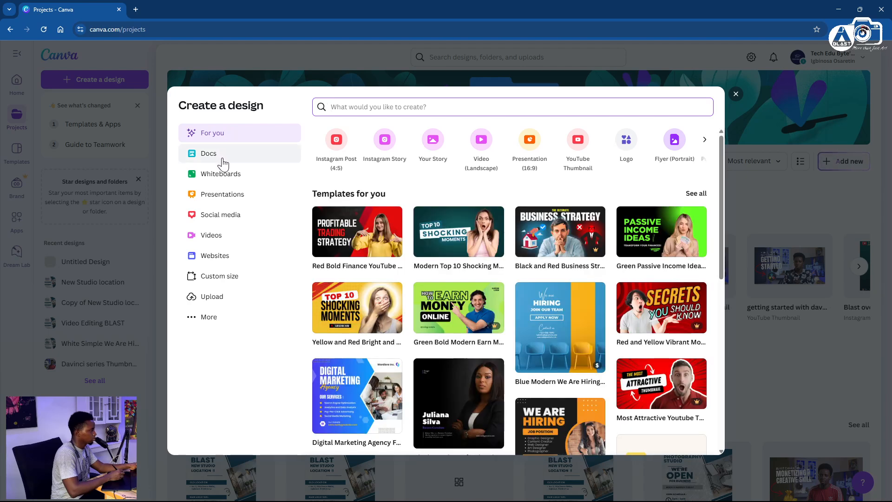
{"action": "left_click", "coordinate": [481, 142]}
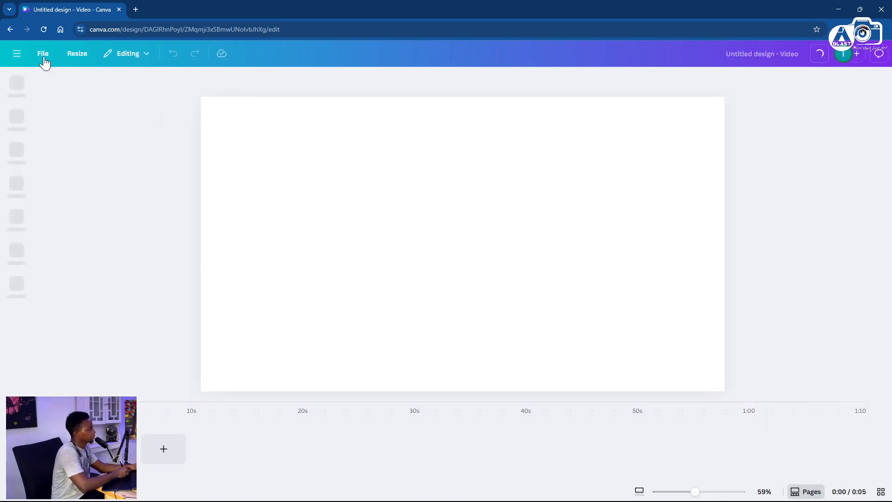
Open the dialog for creating a design and look through the Docs and Presentations categories.
{"action": "left_click", "coordinate": [41, 54]}
{"action": "left_click", "coordinate": [17, 89]}
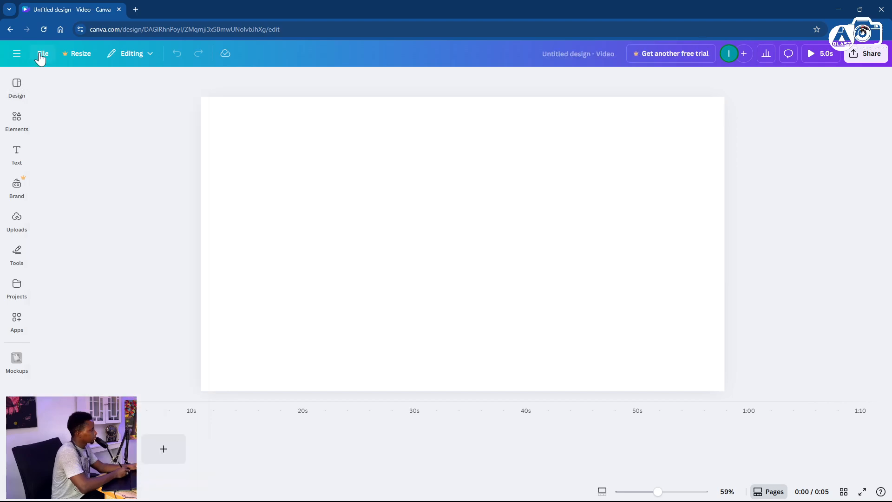
{"action": "left_click", "coordinate": [41, 54]}
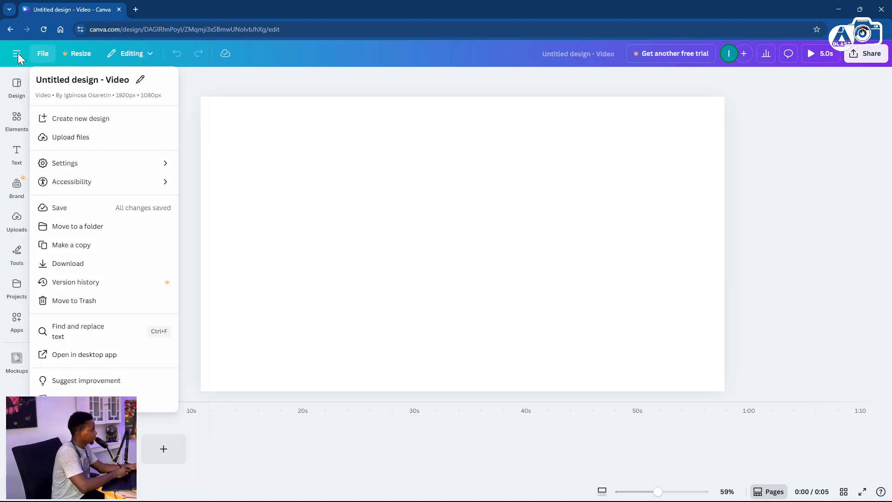
{"action": "left_click", "coordinate": [17, 53]}
{"action": "left_click", "coordinate": [18, 53]}
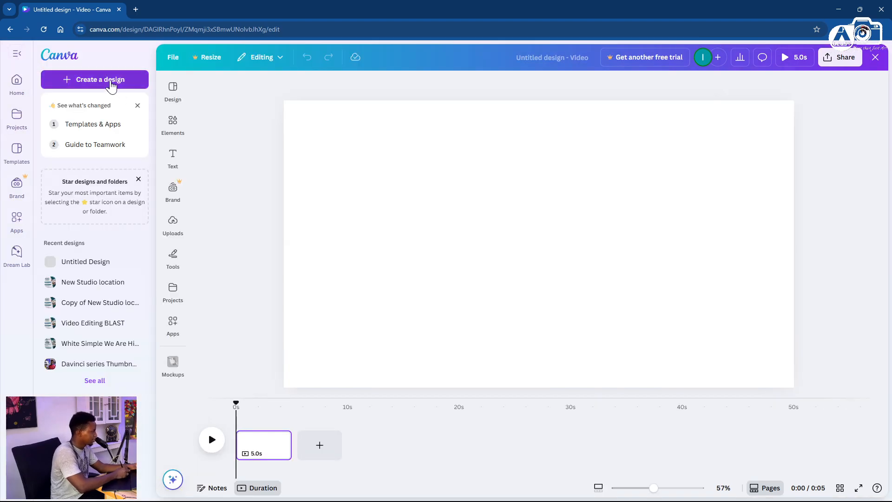
{"action": "left_click", "coordinate": [111, 88]}
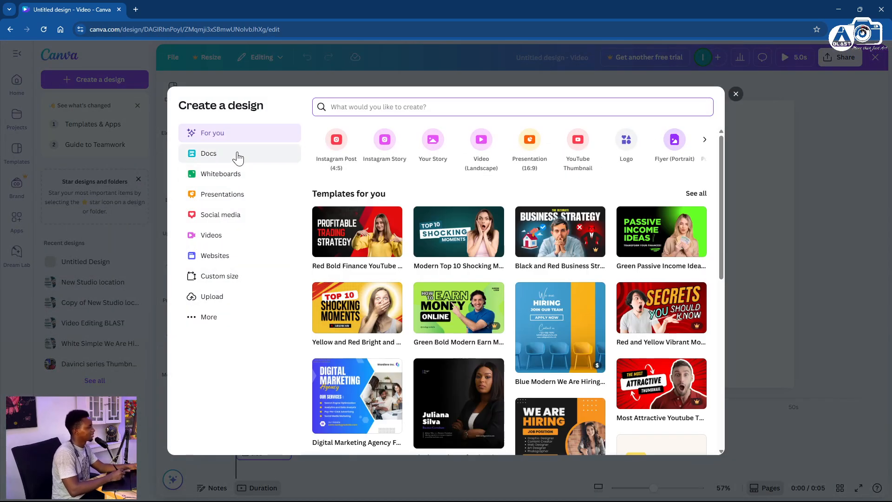
{"action": "left_click", "coordinate": [230, 163]}
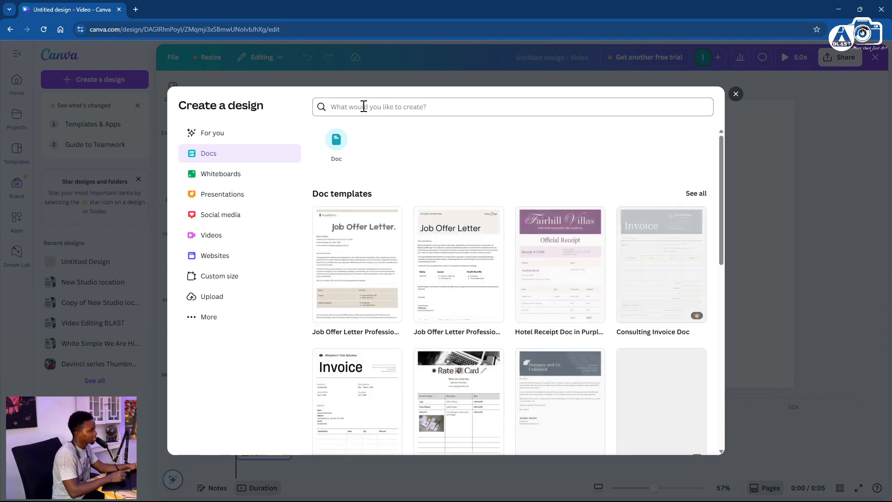
{"action": "left_click", "coordinate": [224, 193]}
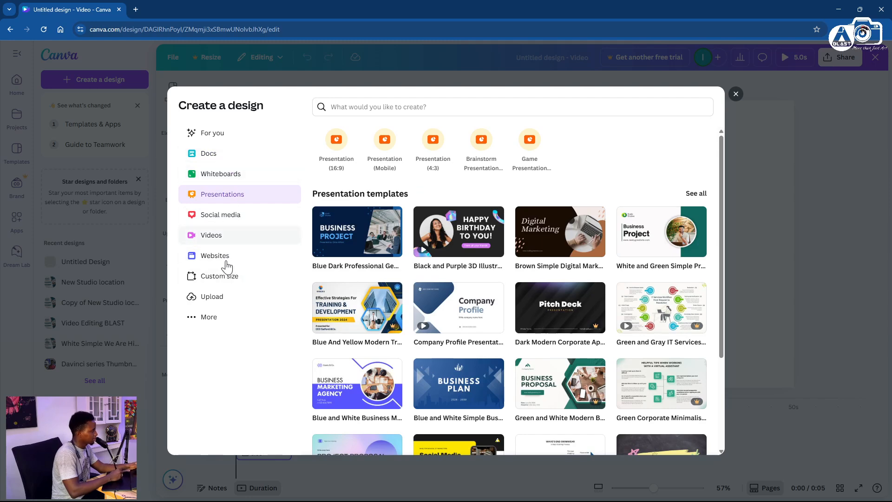
Create a new custom-size design 1920 px wide and 1080 px high.
{"action": "left_click", "coordinate": [230, 278]}
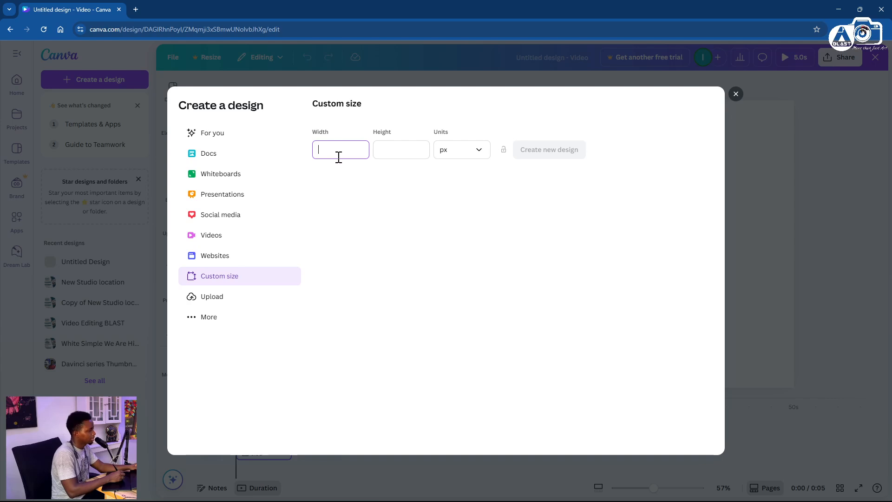
{"action": "type", "text": "1920"}
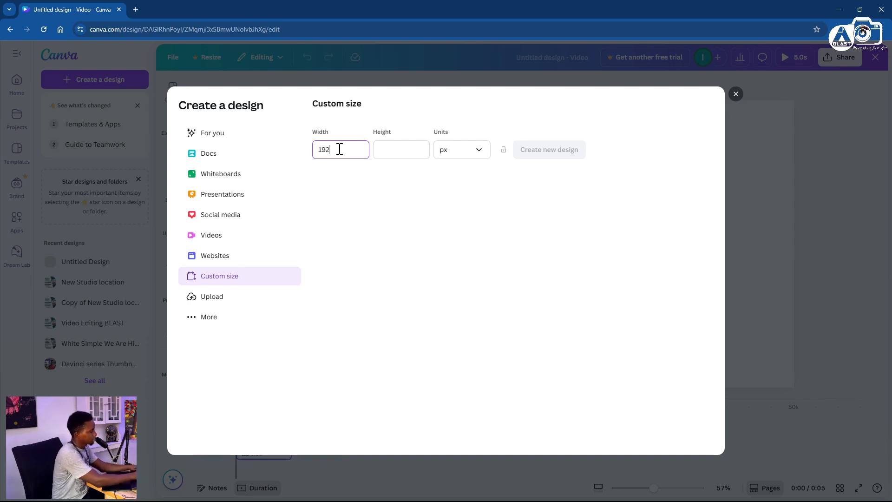
{"action": "left_click", "coordinate": [388, 149]}
{"action": "type", "text": "1080"}
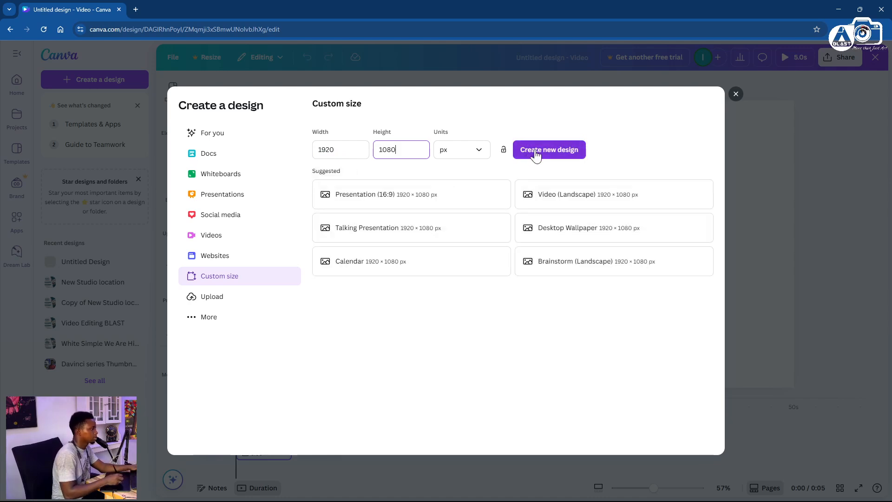
{"action": "left_click", "coordinate": [535, 154]}
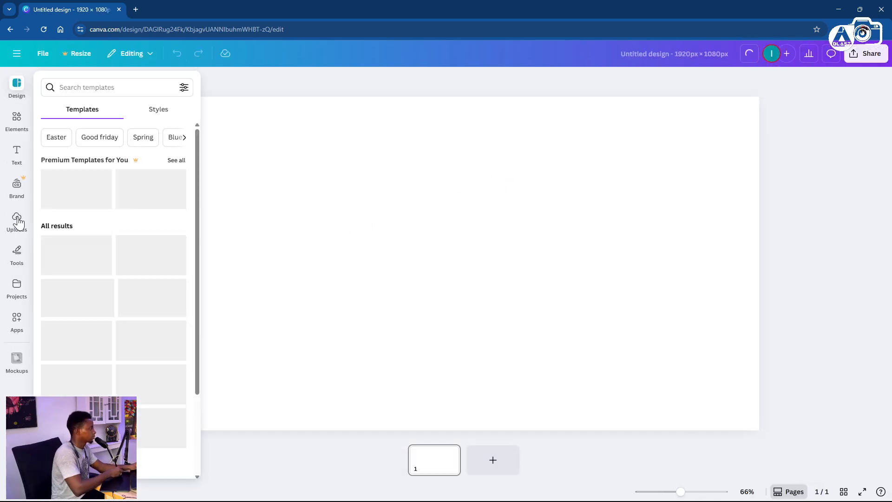
Upload the separate banner images, including the title strip, social icons, location pin and photo collage, and check them in the uploads.
{"action": "left_click", "coordinate": [20, 220]}
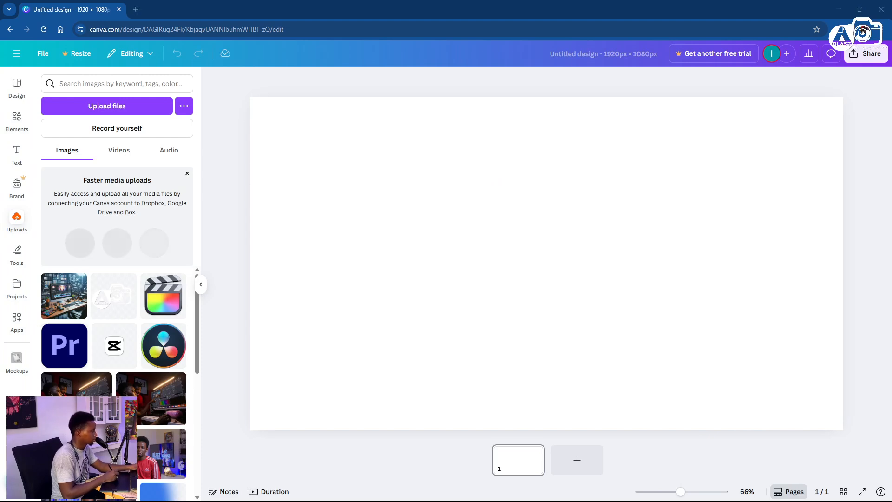
{"action": "left_click_drag", "start_coordinate": [372, 232], "coordinate": [132, 319]}
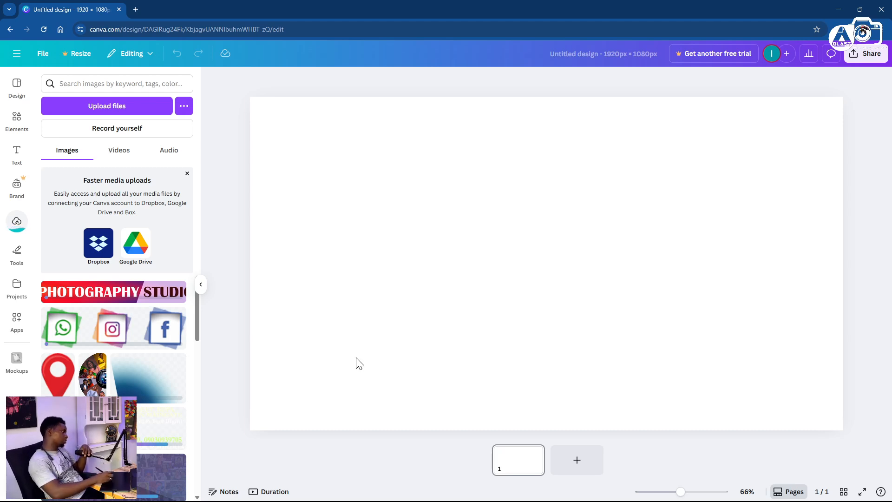
{"action": "scroll", "coordinate": [195, 329], "scroll_direction": "down", "scroll_amount": 4}
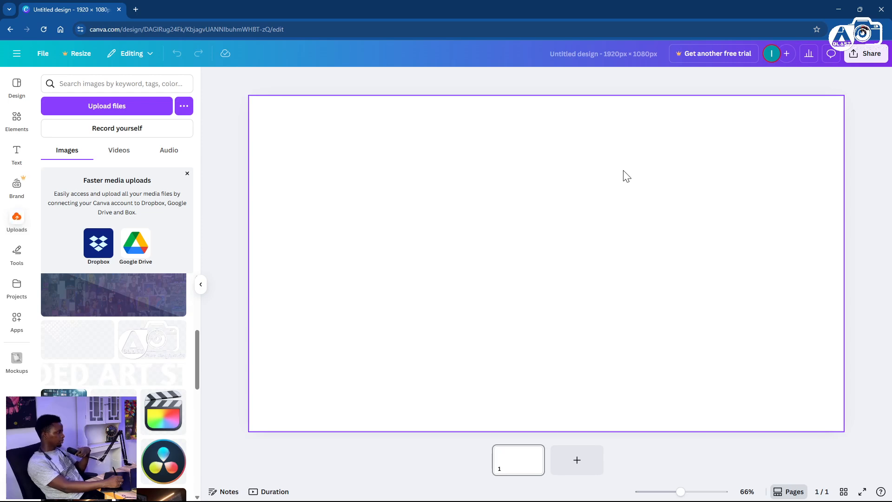
{"action": "scroll", "coordinate": [197, 367], "scroll_direction": "up", "scroll_amount": 1}
{"action": "left_click_drag", "start_coordinate": [196, 362], "coordinate": [199, 336]}
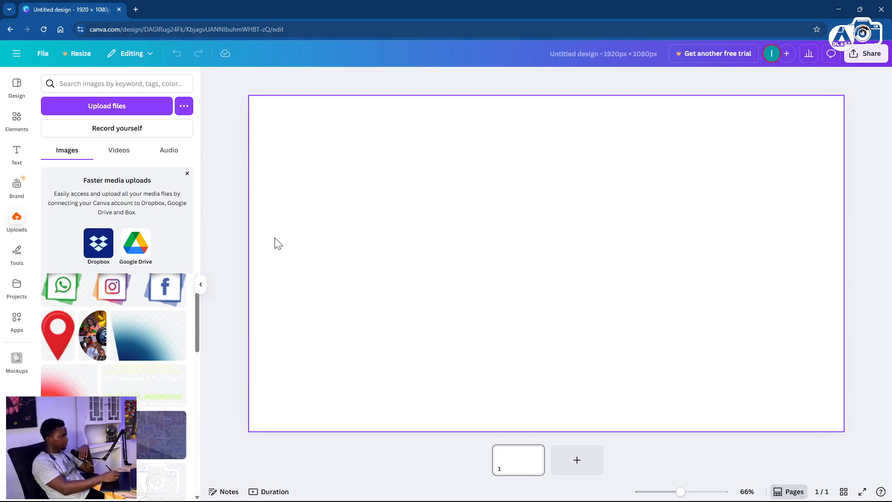
Create a new blank 3000 × 4000 px design and show the uploaded images in it.
{"action": "left_click", "coordinate": [43, 53]}
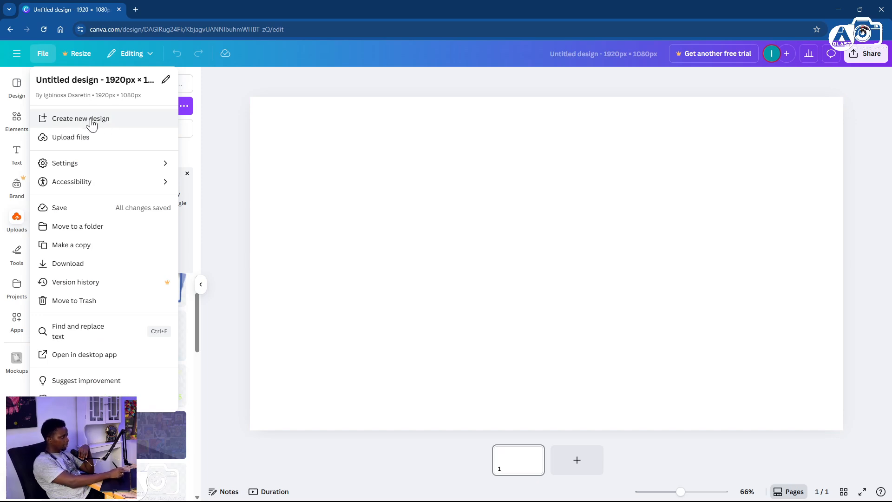
{"action": "left_click", "coordinate": [231, 113]}
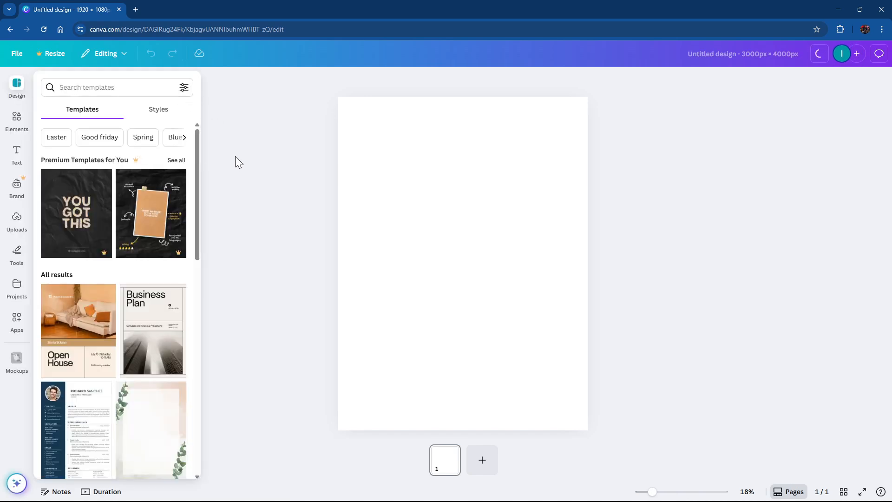
{"action": "left_click", "coordinate": [18, 223]}
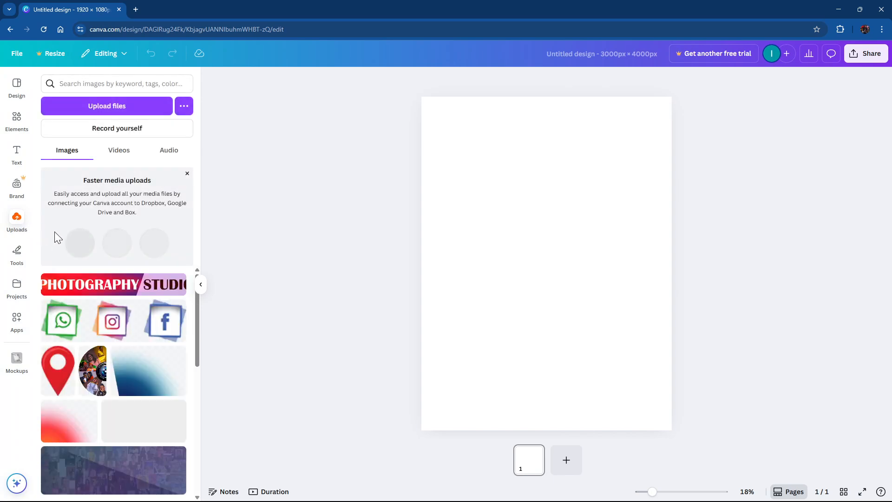
Add the uploaded half-circle photo collage to the page and move it against the page's right edge.
{"action": "left_click_drag", "start_coordinate": [198, 332], "coordinate": [196, 360]}
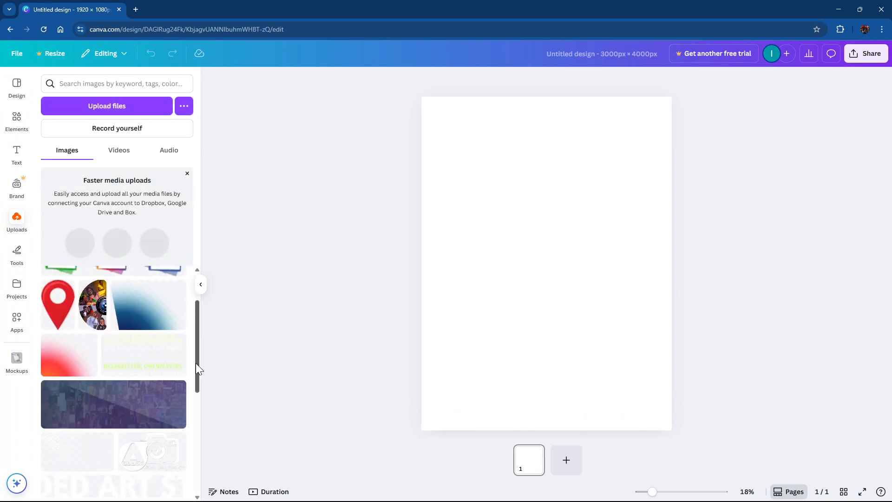
{"action": "scroll", "coordinate": [140, 358], "scroll_direction": "up", "scroll_amount": 1}
{"action": "left_click", "coordinate": [105, 361]}
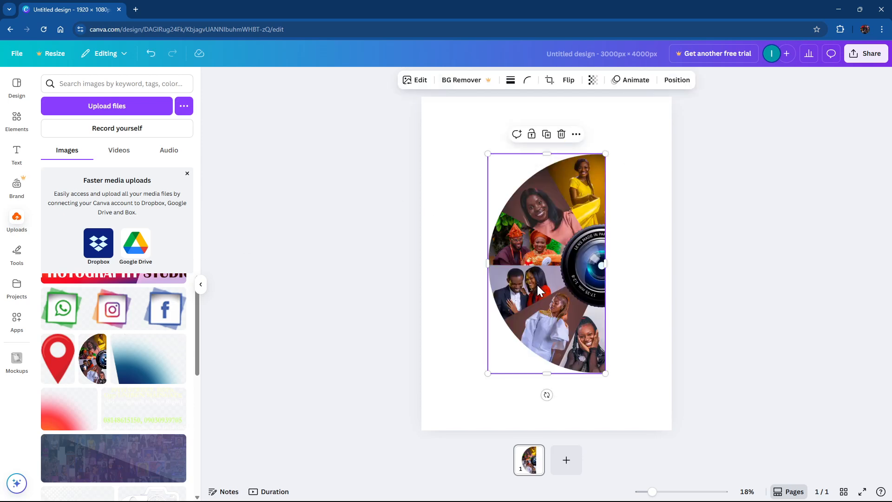
{"action": "left_click_drag", "start_coordinate": [539, 289], "coordinate": [614, 298]}
{"action": "left_click", "coordinate": [705, 278]}
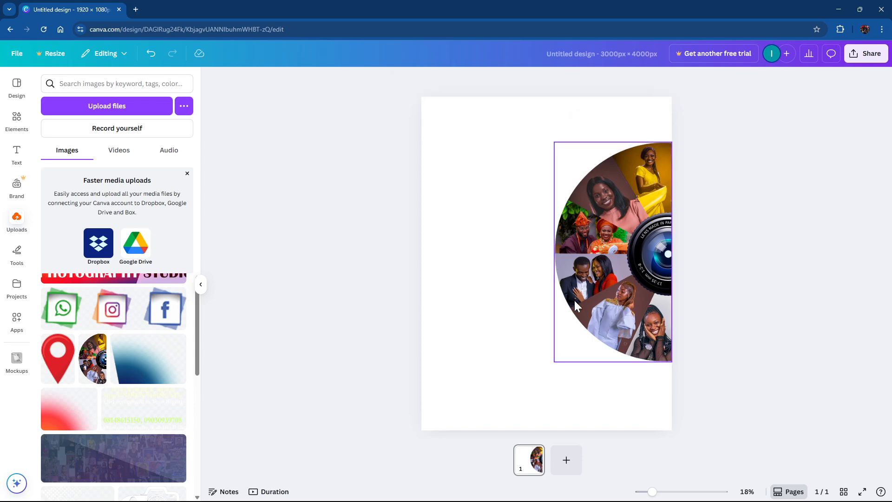
Add the uploaded PHOTOGRAPHY STUDIO title strip and place it near the page's top, above the photo collage.
{"action": "scroll", "coordinate": [196, 331], "scroll_direction": "up", "scroll_amount": 1}
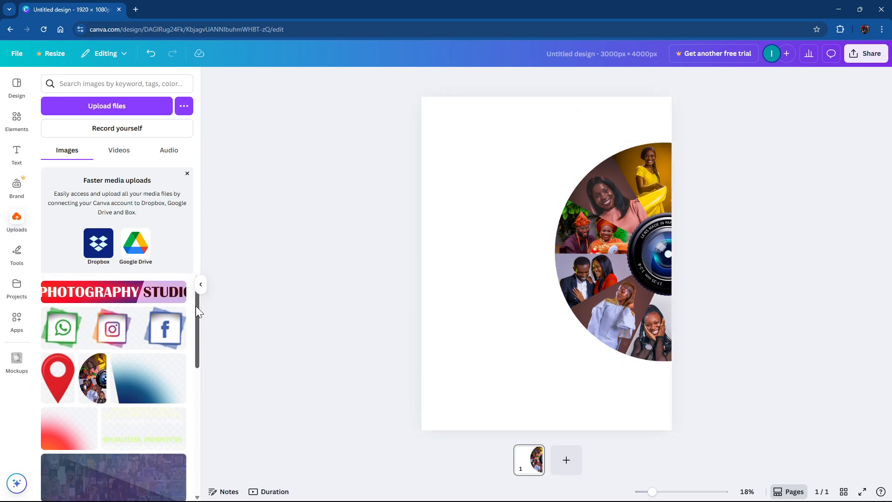
{"action": "left_click", "coordinate": [114, 292]}
{"action": "left_click_drag", "start_coordinate": [620, 273], "coordinate": [595, 136]}
Look through the remaining uploaded images, the elements library and the design templates.
{"action": "left_click_drag", "start_coordinate": [197, 342], "coordinate": [199, 453]}
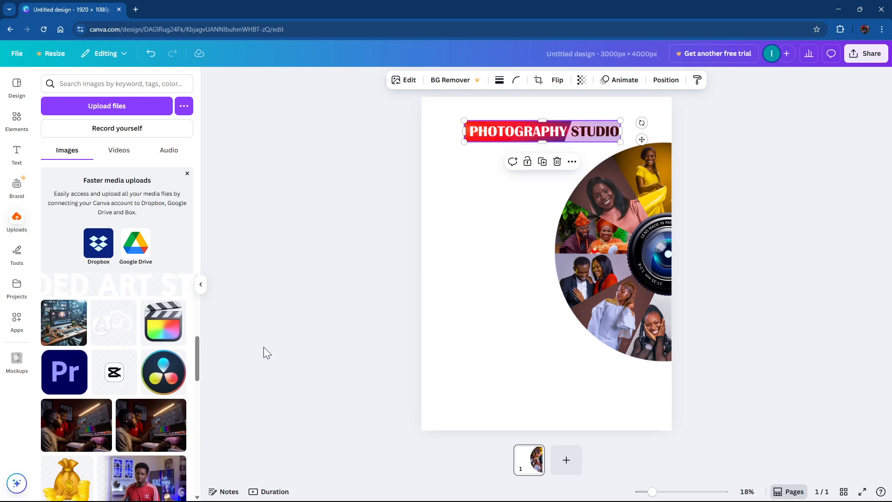
{"action": "left_click_drag", "start_coordinate": [195, 375], "coordinate": [198, 310]}
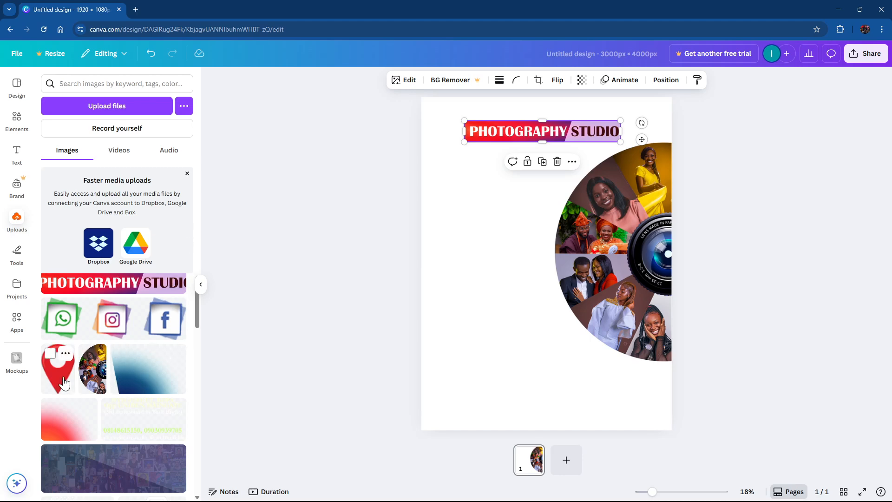
{"action": "mouse_move", "coordinate": [196, 321]}
{"action": "left_mouse_down"}
{"action": "mouse_move", "coordinate": [192, 373]}
{"action": "mouse_move", "coordinate": [191, 309]}
{"action": "left_mouse_up"}
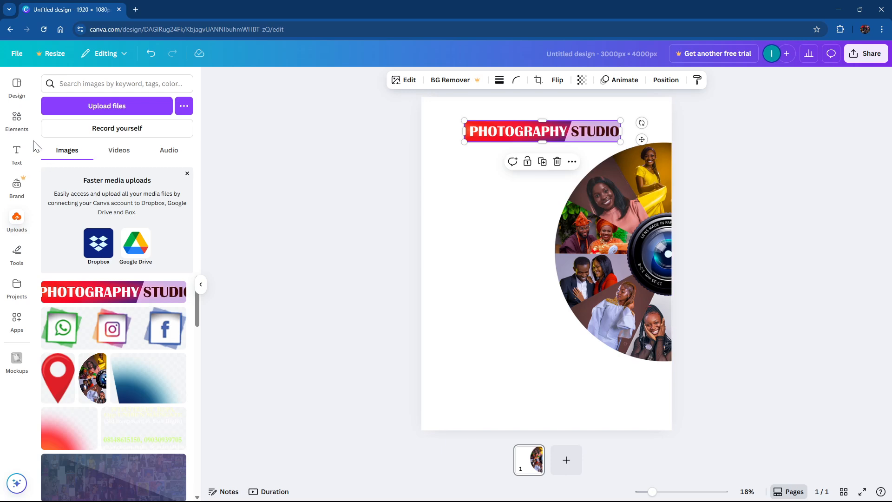
{"action": "left_click", "coordinate": [16, 117]}
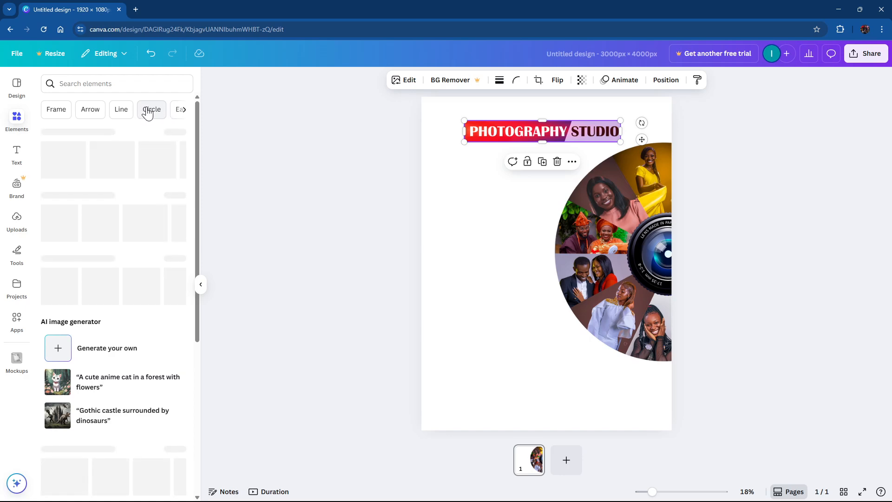
{"action": "mouse_move", "coordinate": [196, 149]}
{"action": "left_mouse_down"}
{"action": "mouse_move", "coordinate": [207, 308]}
{"action": "mouse_move", "coordinate": [192, 132]}
{"action": "left_mouse_up"}
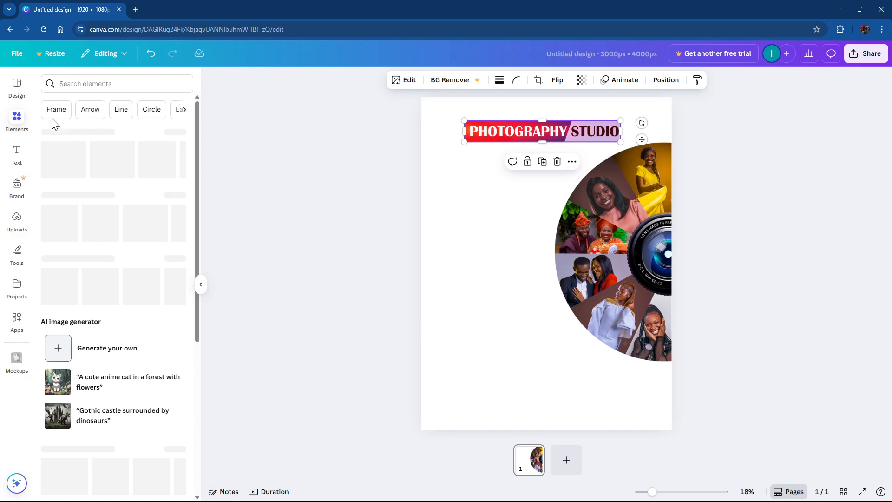
{"action": "left_click", "coordinate": [17, 84]}
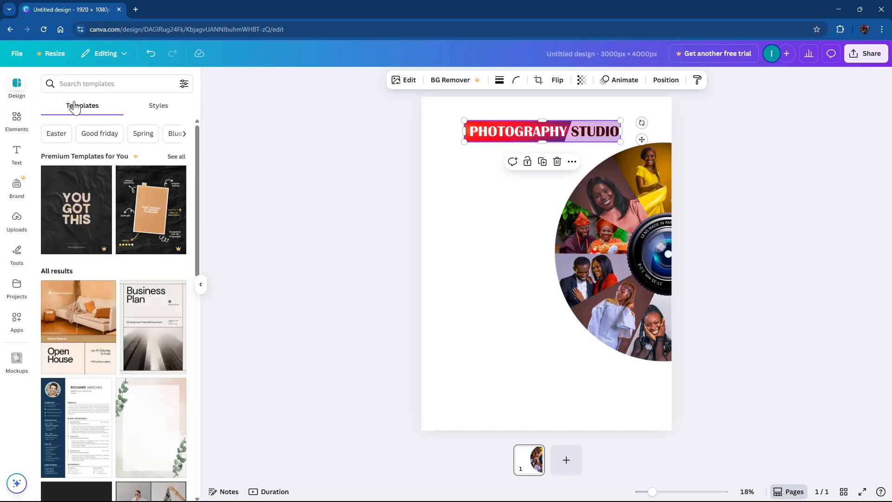
Search the elements library for background graphics.
{"action": "left_click", "coordinate": [17, 118]}
{"action": "left_click", "coordinate": [16, 88]}
{"action": "left_click", "coordinate": [13, 123]}
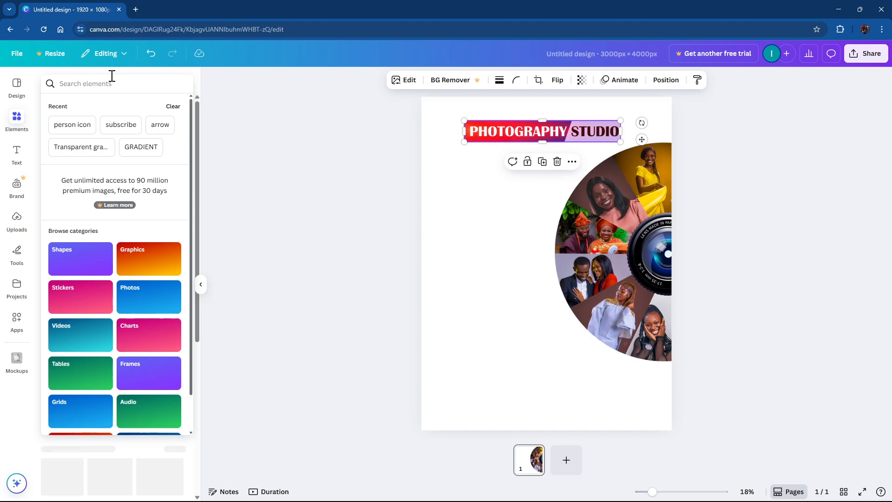
{"action": "type", "text": "backgroun"}
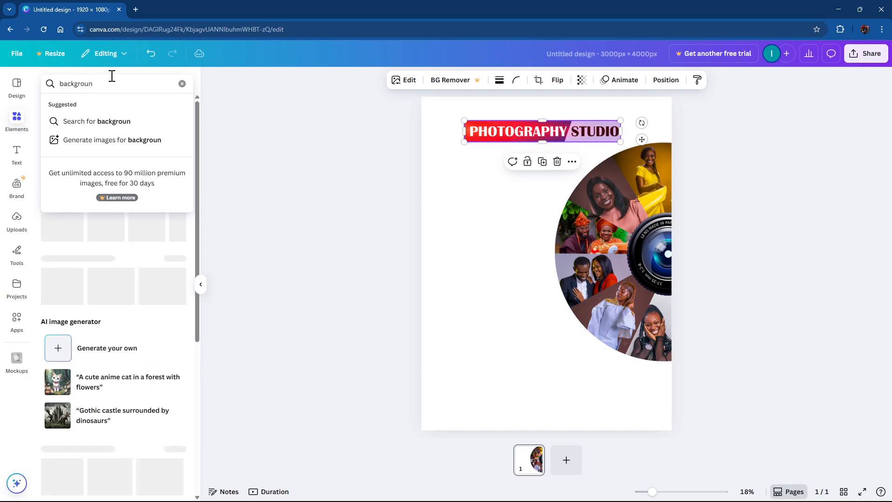
{"action": "key", "text": "Return"}
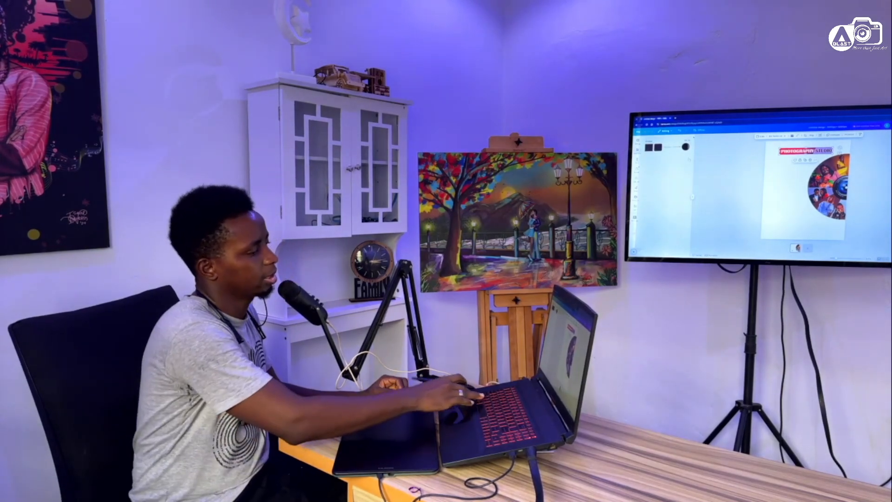
{"action": "key", "text": "super"}
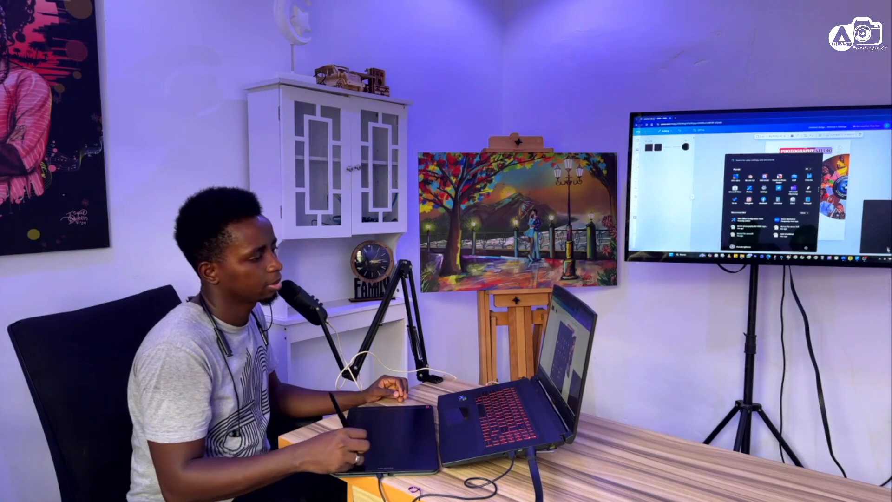
{"action": "left_click", "coordinate": [874, 183]}
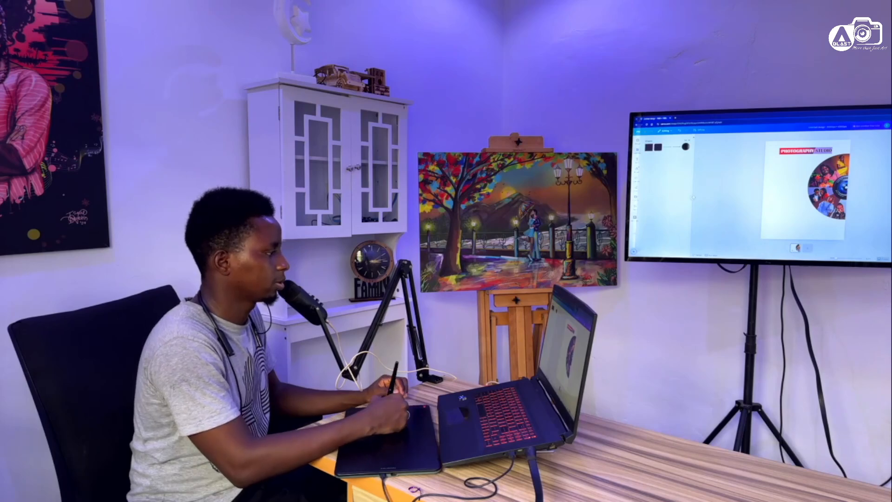
{"action": "left_click", "coordinate": [693, 197]}
{"action": "left_click", "coordinate": [639, 140]}
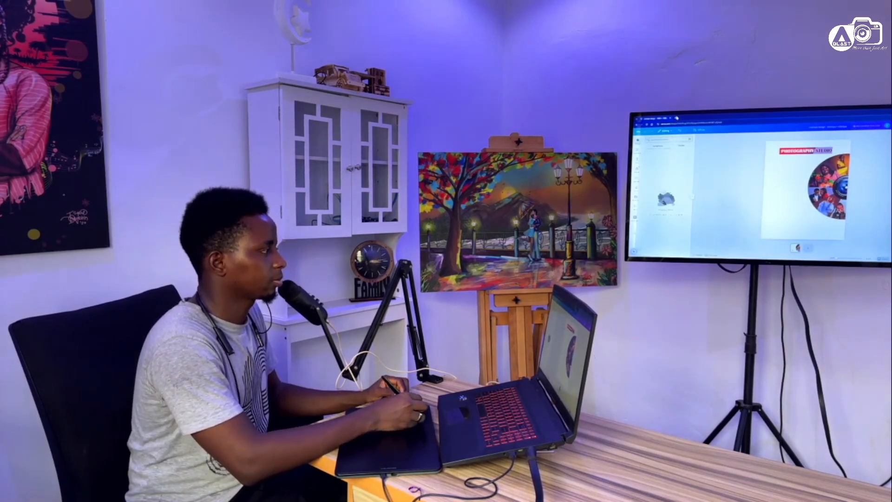
{"action": "left_click", "coordinate": [677, 117]}
{"action": "type", "text": "fast"}
{"action": "key", "text": "Return"}
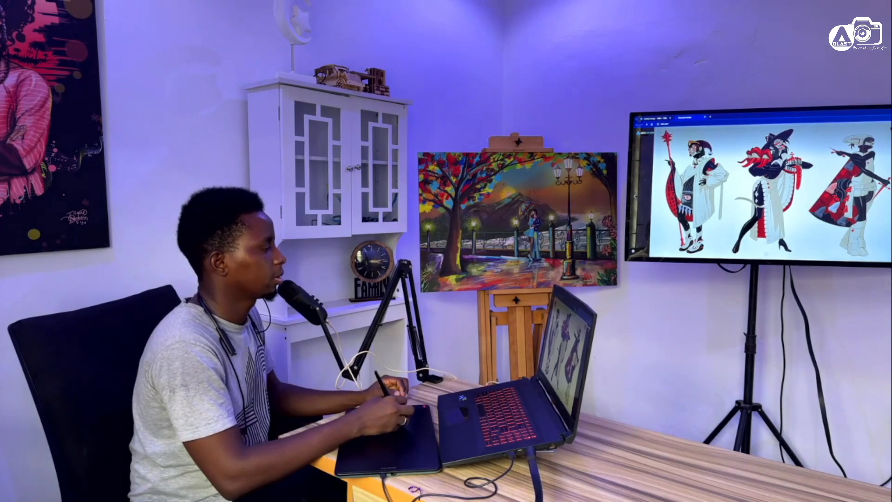
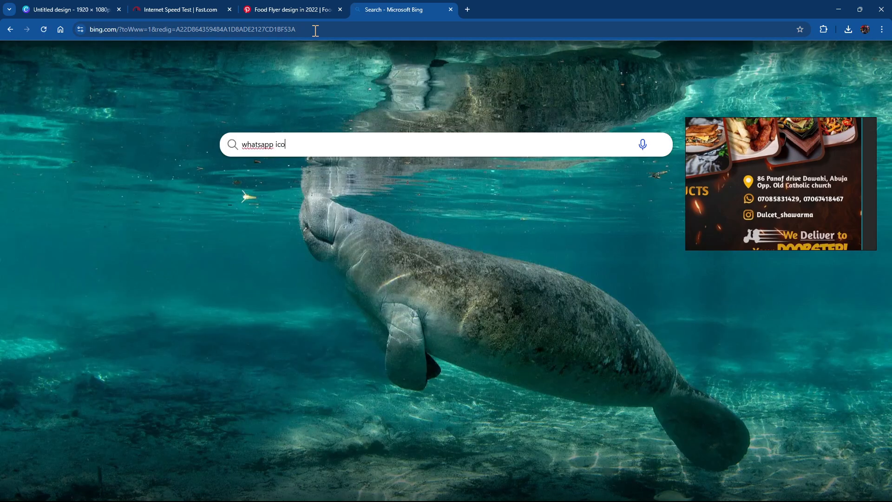
Search Bing for "whatsapp icon png" and open the image results.
{"action": "key", "text": "ctrl+a"}
{"action": "key", "text": "BackSpace"}
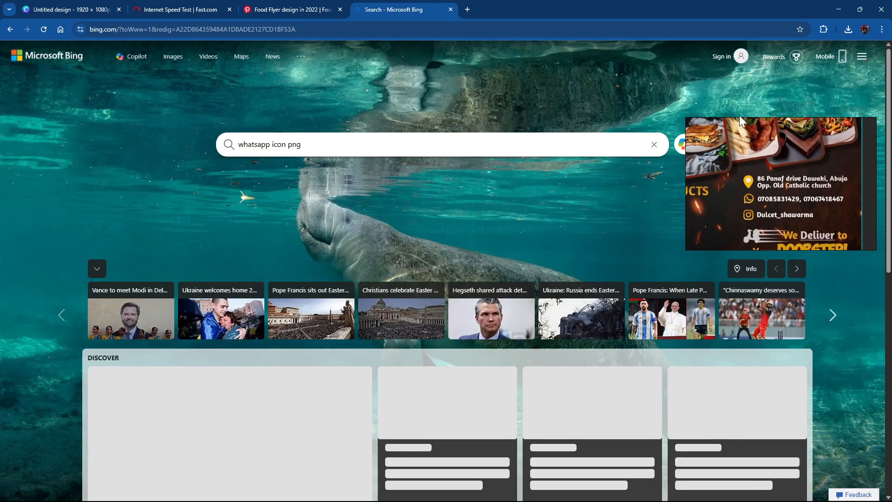
{"action": "left_click", "coordinate": [674, 146]}
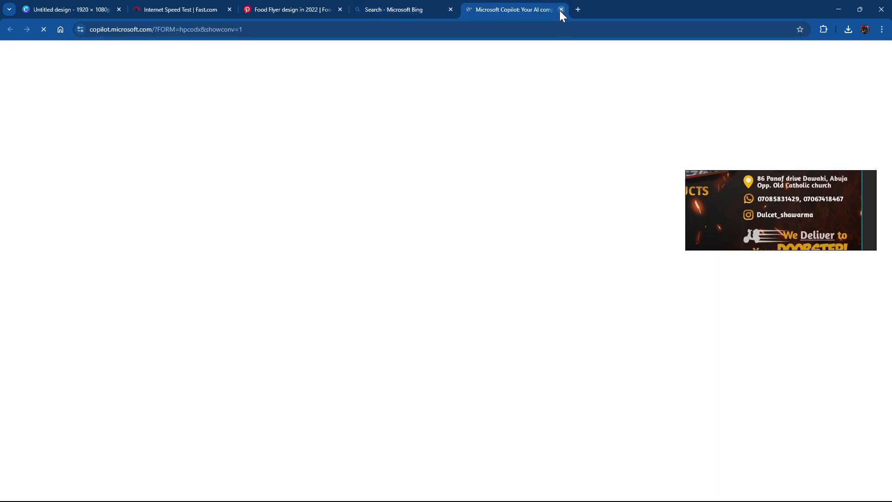
{"action": "left_click", "coordinate": [561, 9]}
{"action": "left_click", "coordinate": [613, 145]}
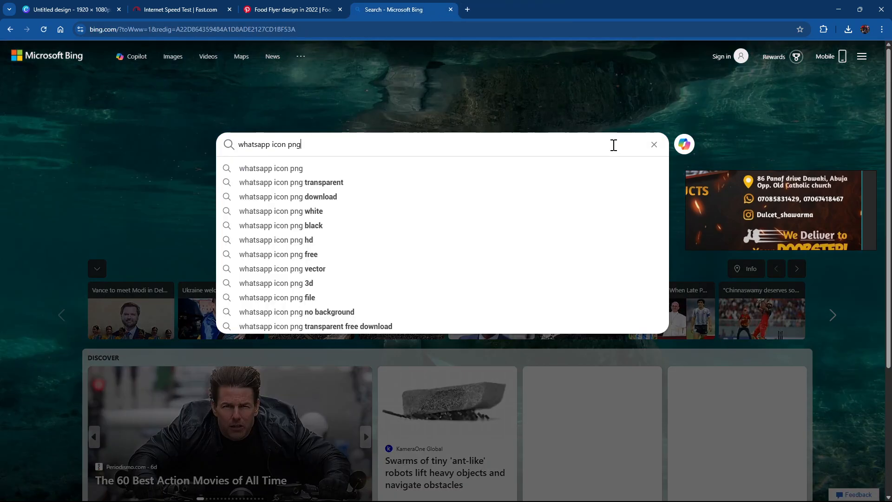
{"action": "left_click", "coordinate": [291, 169]}
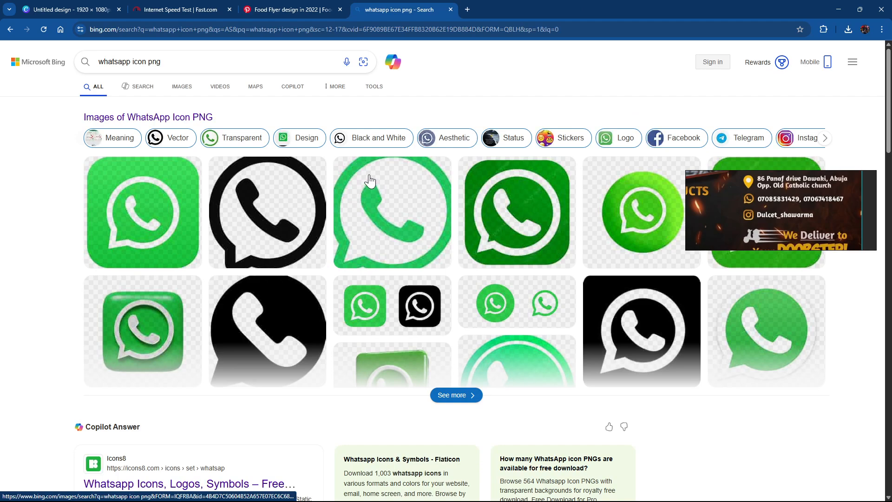
{"action": "left_click", "coordinate": [307, 225]}
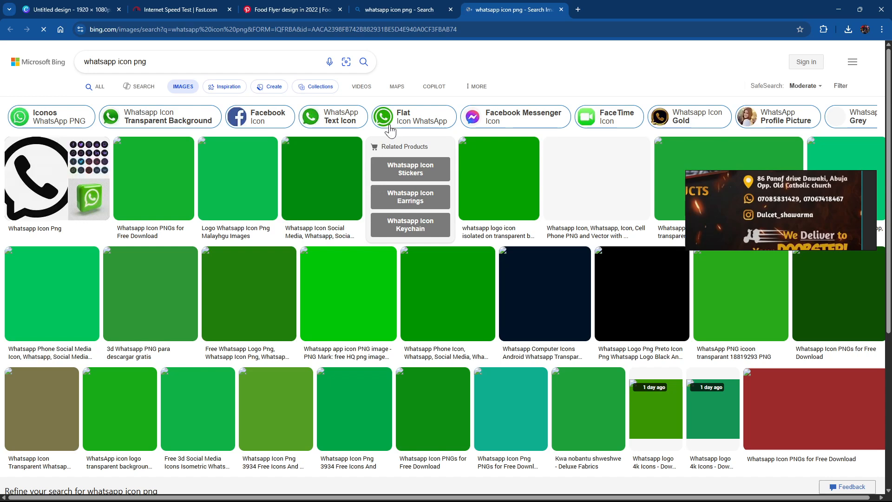
Save the black outlined WhatsApp icon to the banner png folder as "whatsapp logo".
{"action": "left_click", "coordinate": [115, 179]}
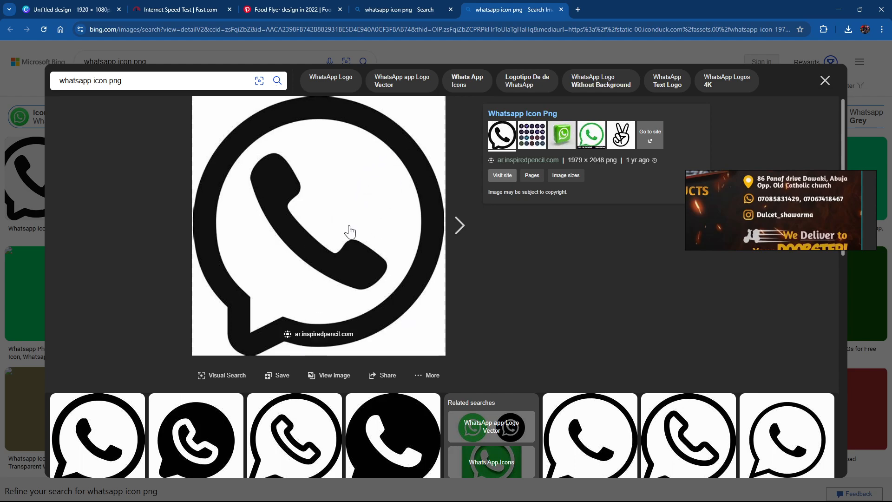
{"action": "right_click", "coordinate": [303, 238]}
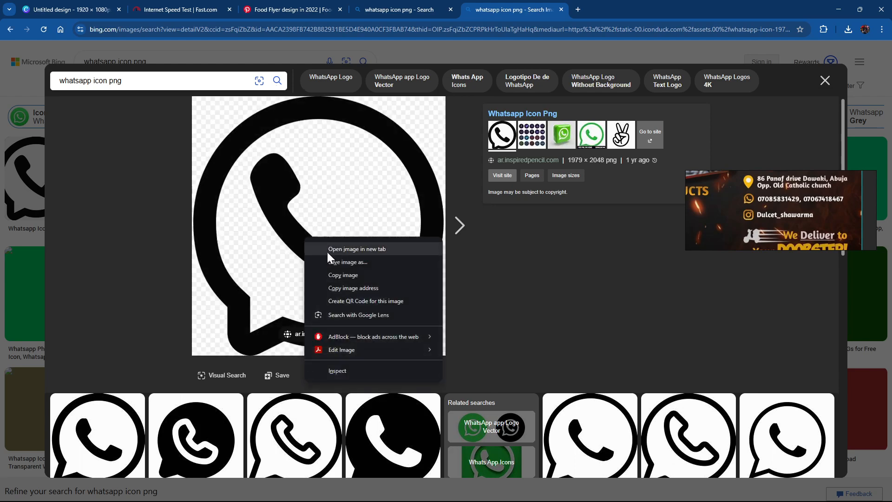
{"action": "left_click", "coordinate": [145, 239]}
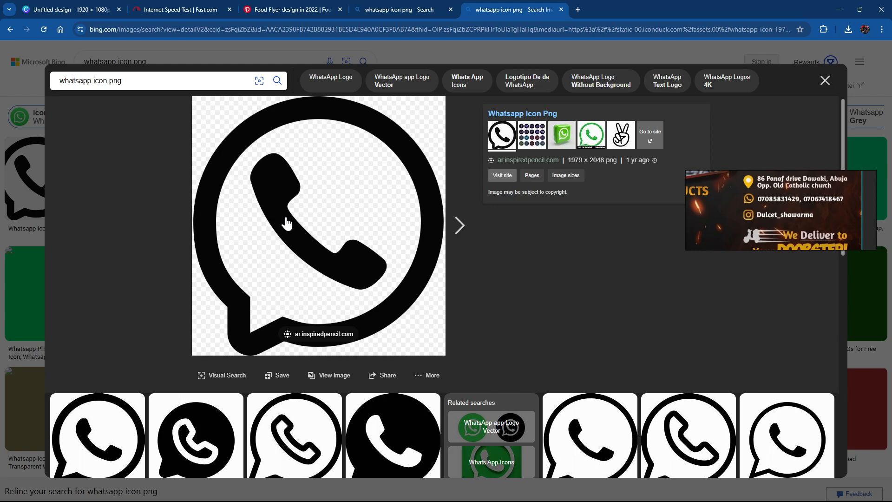
{"action": "right_click", "coordinate": [313, 238]}
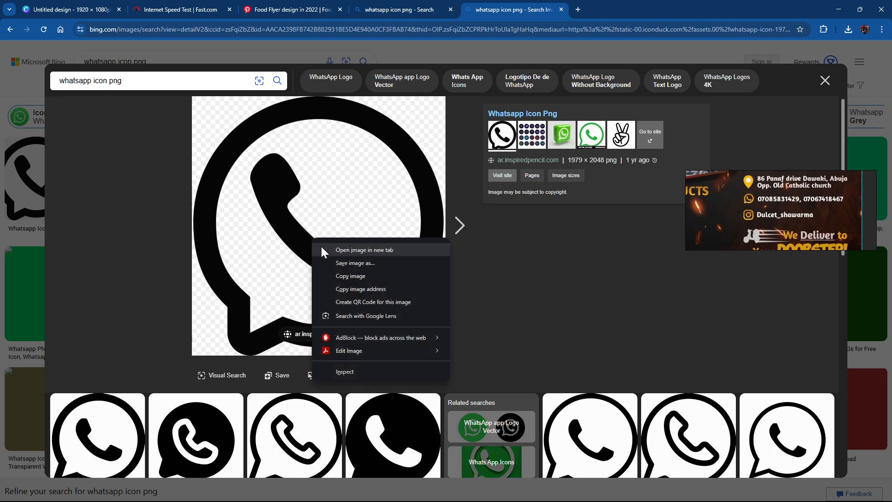
{"action": "left_click", "coordinate": [348, 267]}
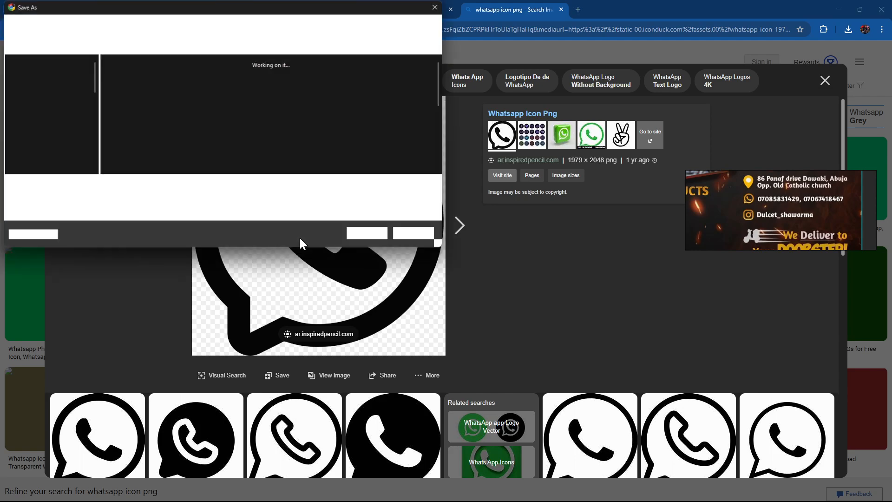
{"action": "type", "text": "whatsapp lo"}
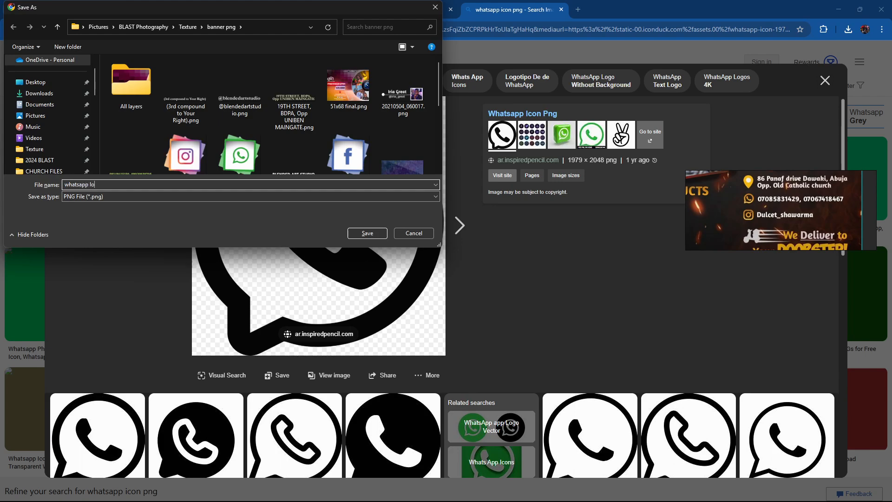
{"action": "type", "text": "go"}
{"action": "key", "text": "Return"}
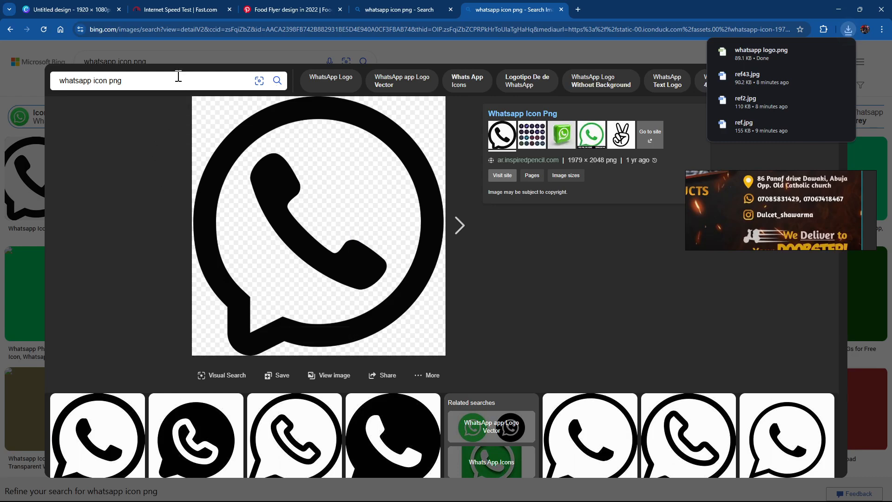
Change the image search to "location pin icon png".
{"action": "left_click", "coordinate": [107, 82]}
{"action": "left_click_drag", "start_coordinate": [107, 82], "coordinate": [94, 86]}
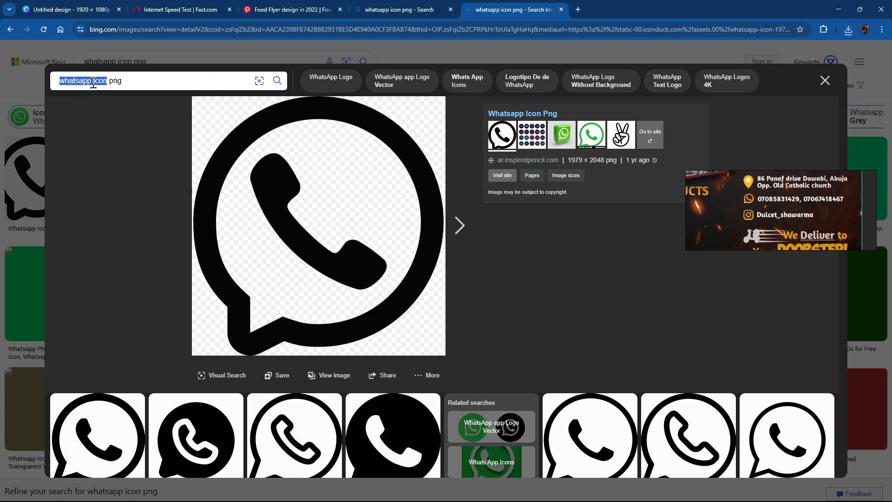
{"action": "key", "text": "Right"}
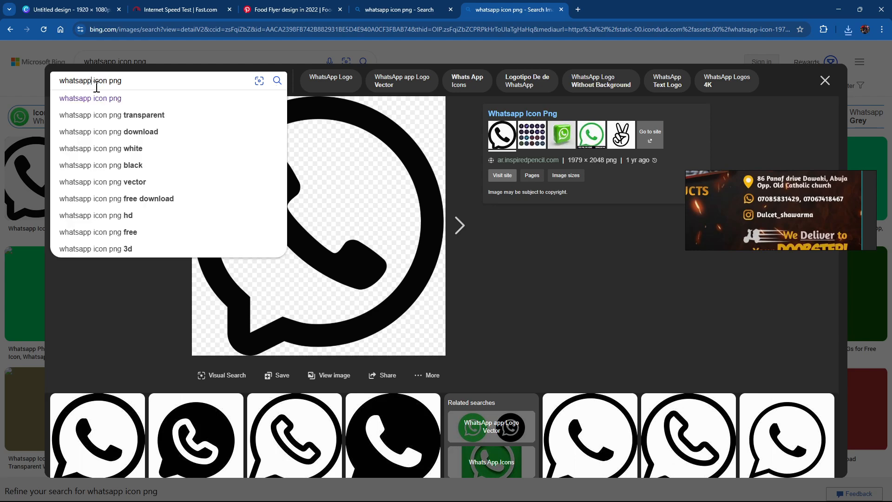
{"action": "key", "text": "BackSpace"}
{"action": "key", "text": "BackSpace"}
{"action": "key", "text": "BackSpace"}
{"action": "key", "text": "BackSpace"}
{"action": "key", "text": "BackSpace"}
{"action": "key", "text": "BackSpace"}
{"action": "key", "text": "BackSpace"}
{"action": "type", "text": "loca"}
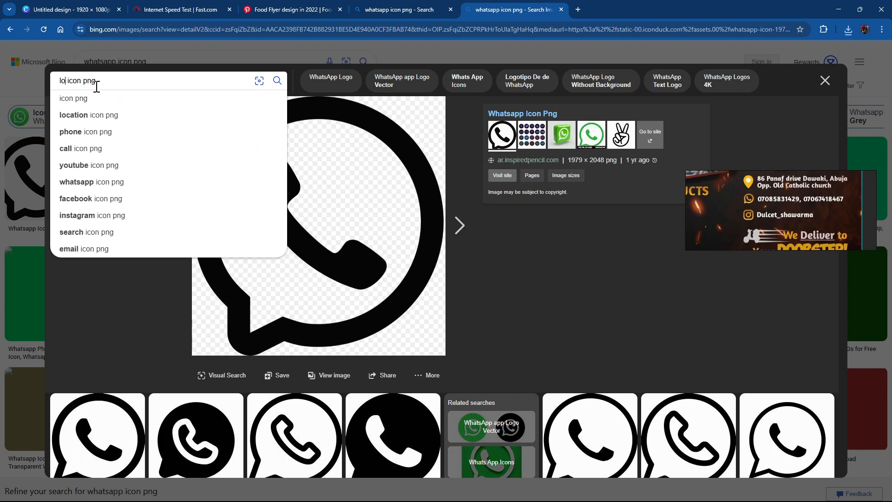
{"action": "type", "text": "tion"}
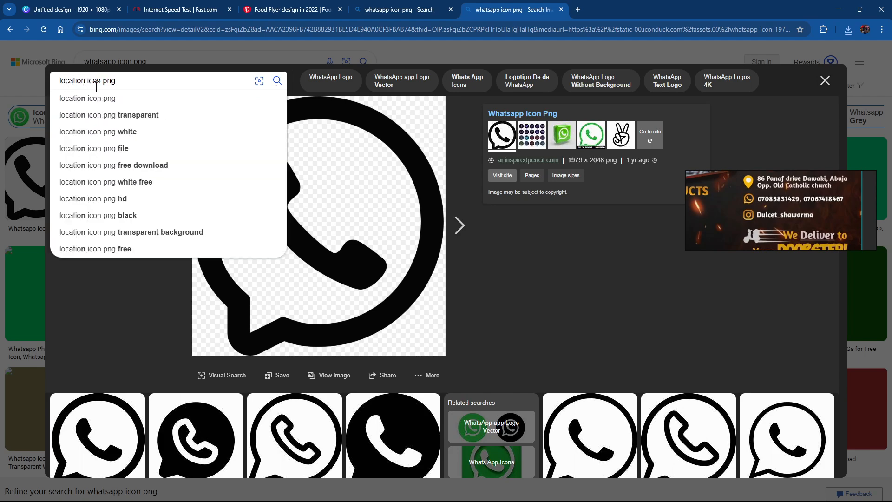
{"action": "type", "text": " pin"}
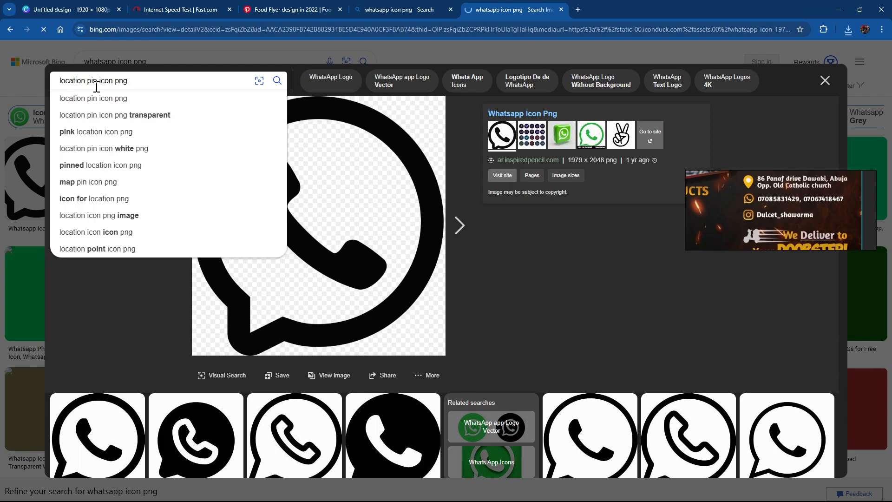
{"action": "key", "text": "Return"}
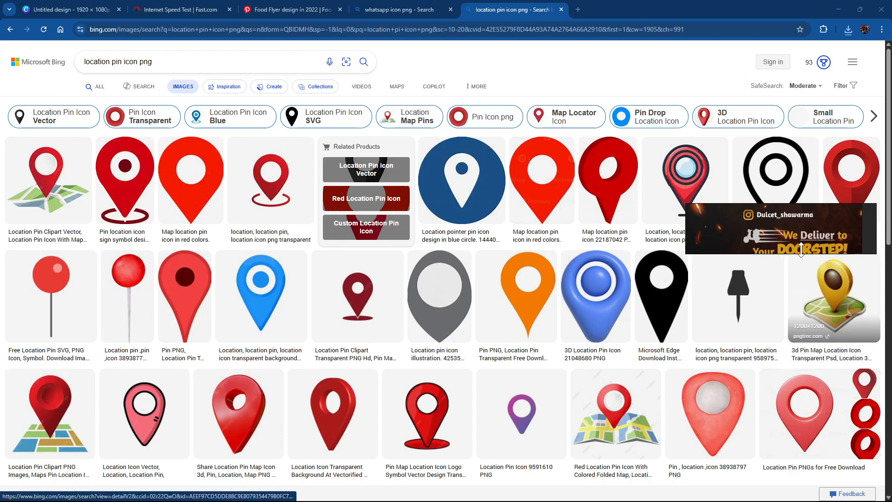
{"action": "left_click", "coordinate": [832, 202]}
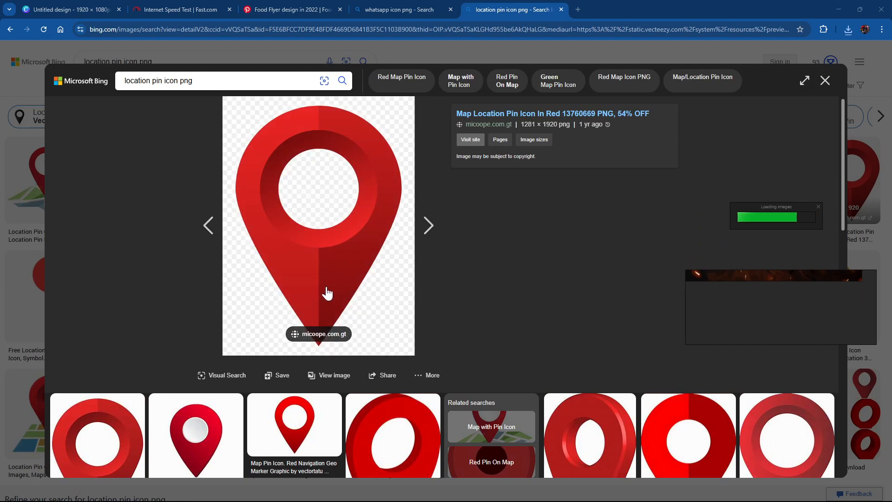
{"action": "left_click", "coordinate": [825, 81]}
{"action": "left_click", "coordinate": [144, 68]}
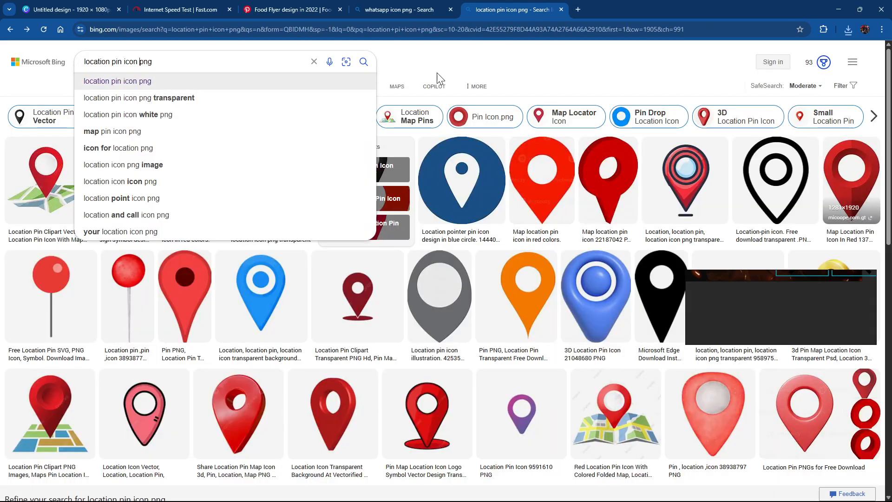
{"action": "left_click", "coordinate": [540, 70]}
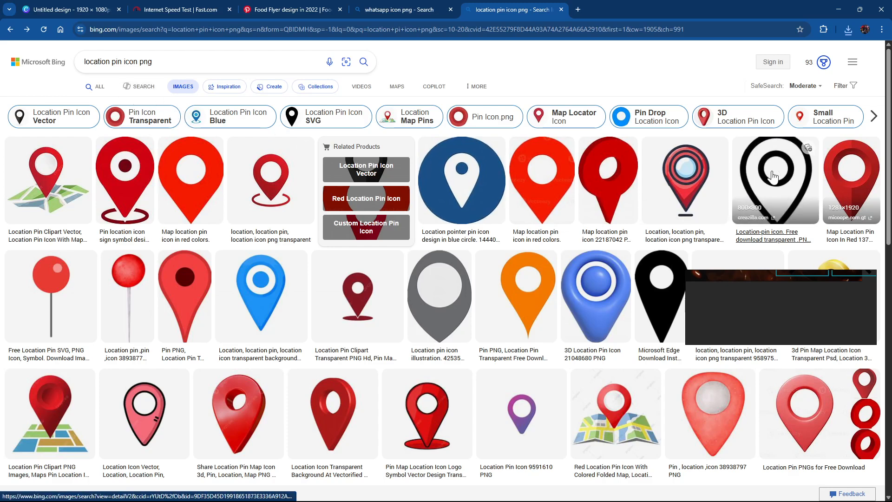
{"action": "left_click", "coordinate": [849, 190]}
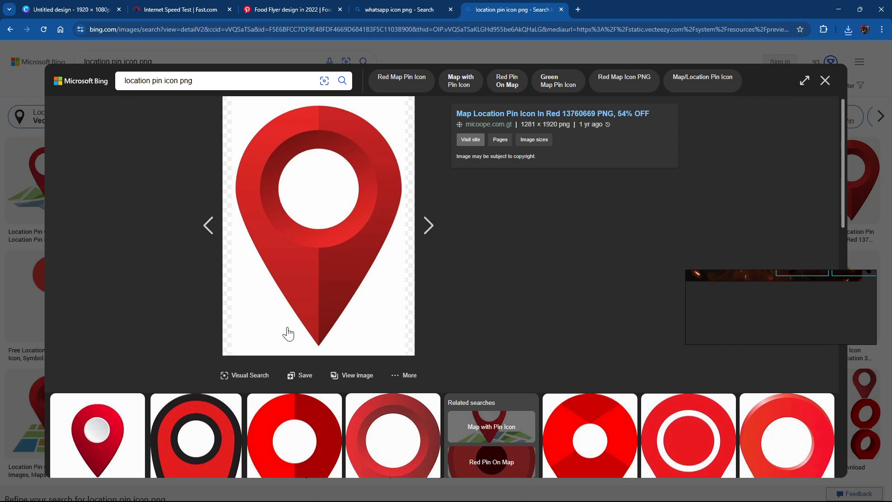
{"action": "right_click", "coordinate": [346, 259]}
{"action": "left_click", "coordinate": [381, 285]}
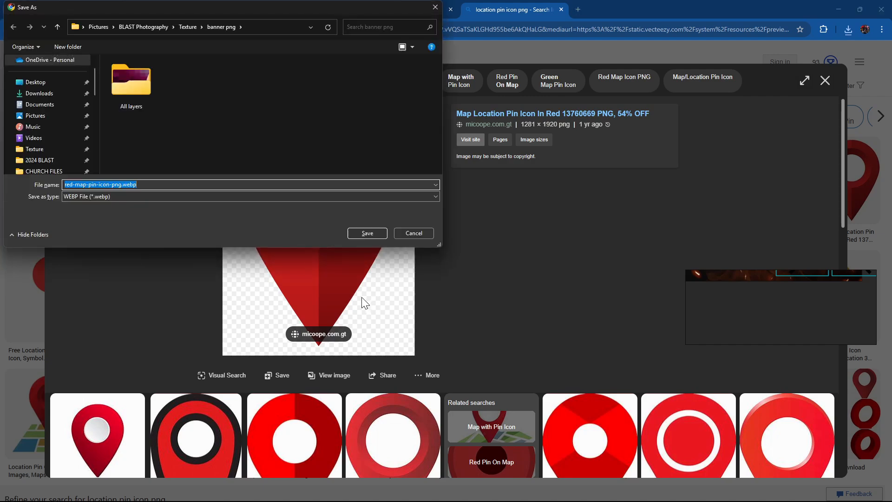
{"action": "left_click", "coordinate": [419, 236]}
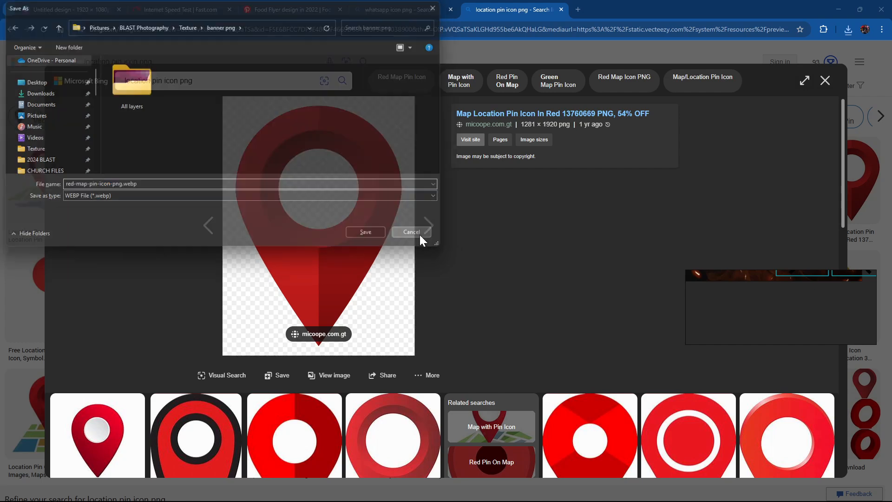
{"action": "right_click", "coordinate": [334, 252]}
{"action": "left_click", "coordinate": [370, 276]}
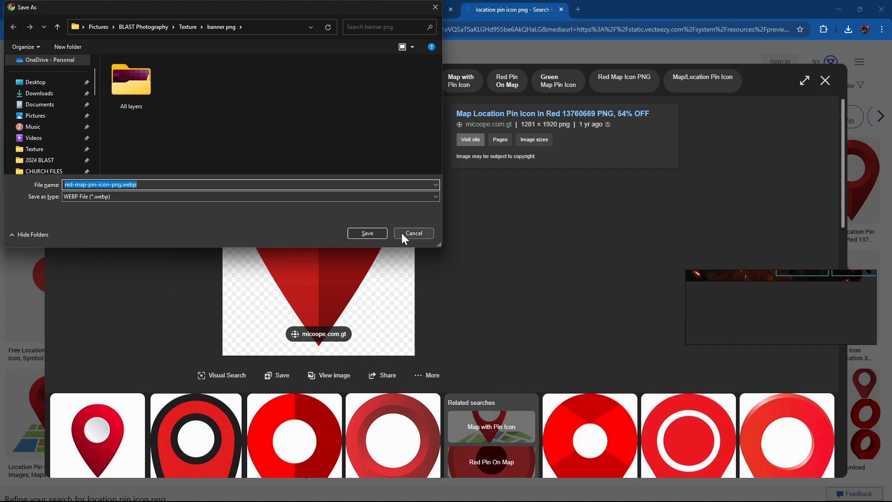
{"action": "left_click", "coordinate": [403, 233]}
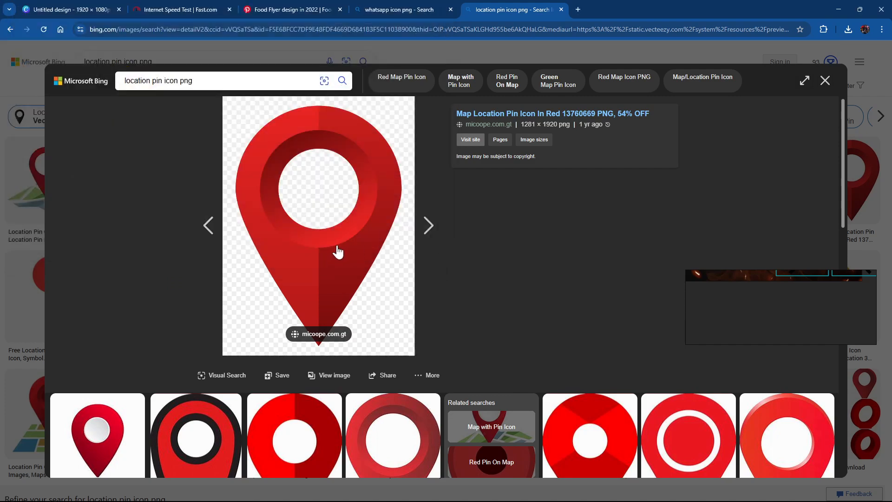
{"action": "left_click", "coordinate": [826, 80]}
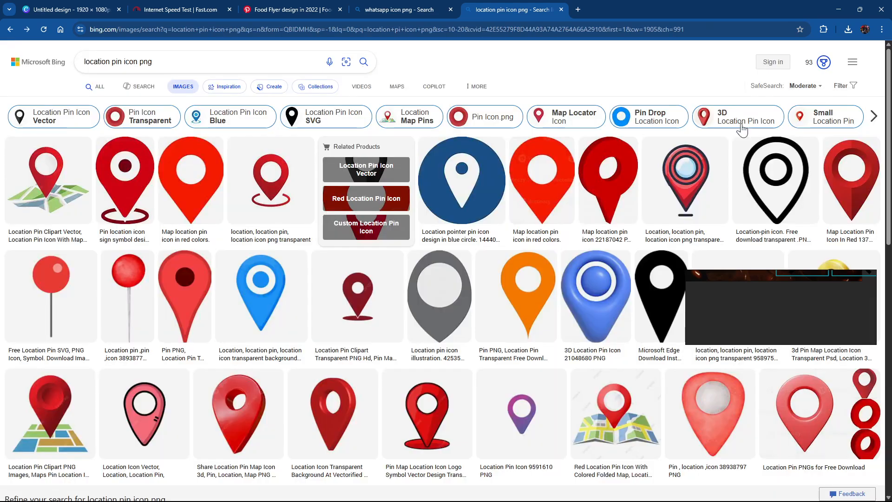
Search images for "location pin WHITE icon png" and save the silver location pin to the banner png folder as silver-location-pin-icon-free-png.webp.
{"action": "left_click", "coordinate": [122, 62]}
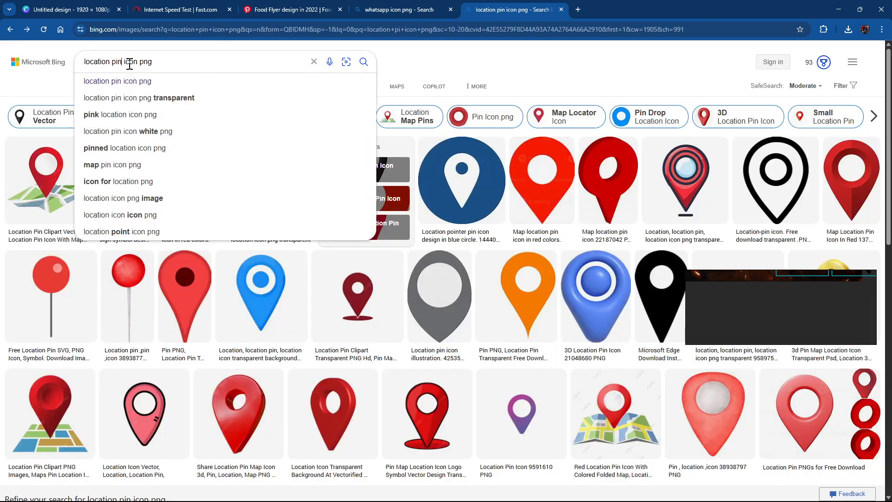
{"action": "type", "text": "WHITE"}
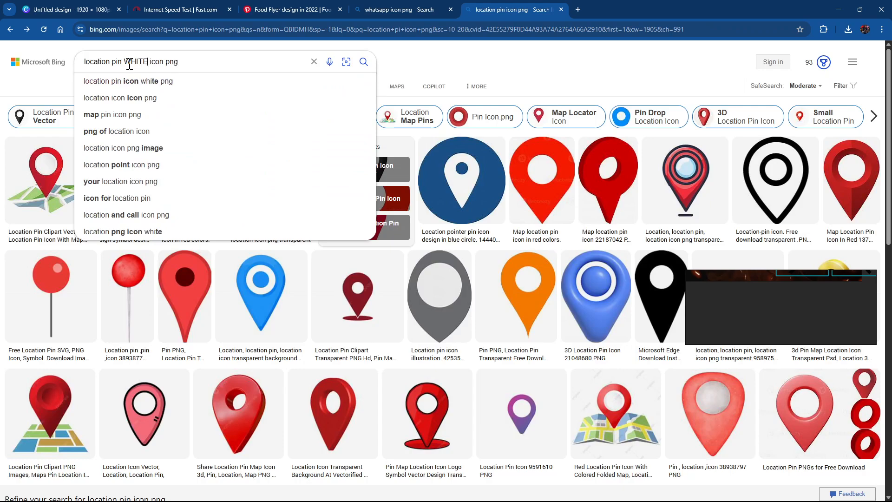
{"action": "key", "text": "Return"}
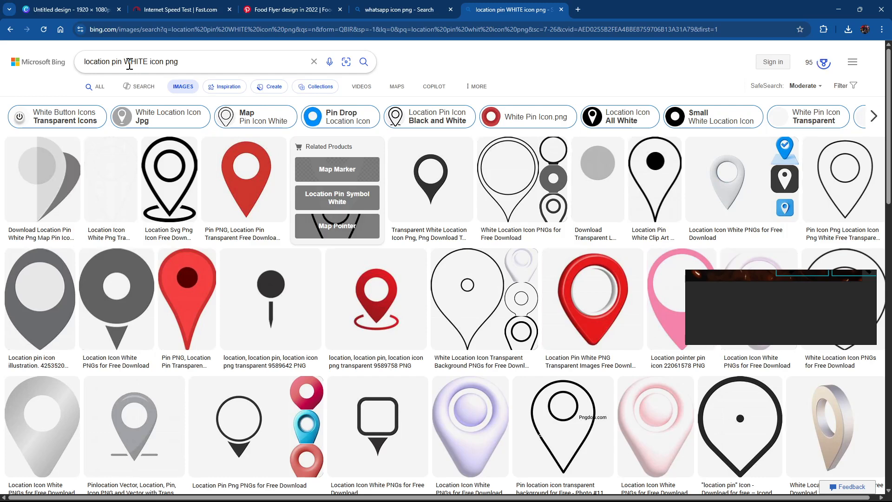
{"action": "left_click", "coordinate": [72, 427]}
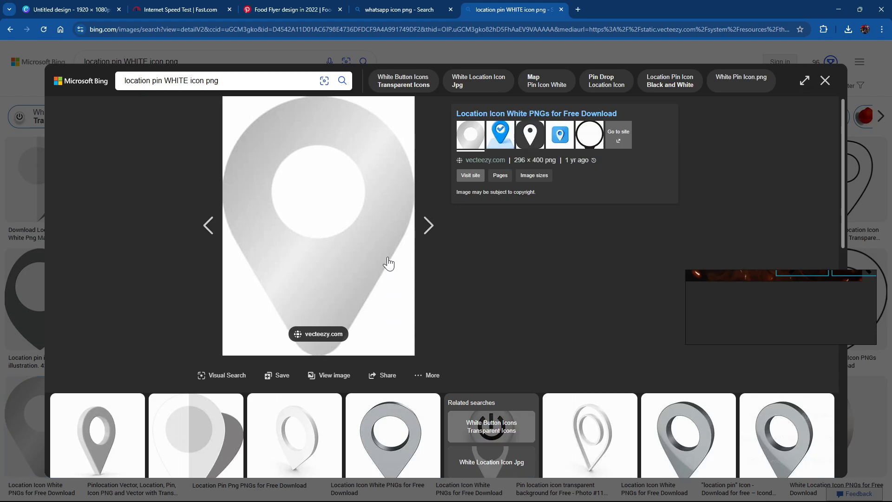
{"action": "right_click", "coordinate": [316, 269]}
{"action": "left_click", "coordinate": [363, 296]}
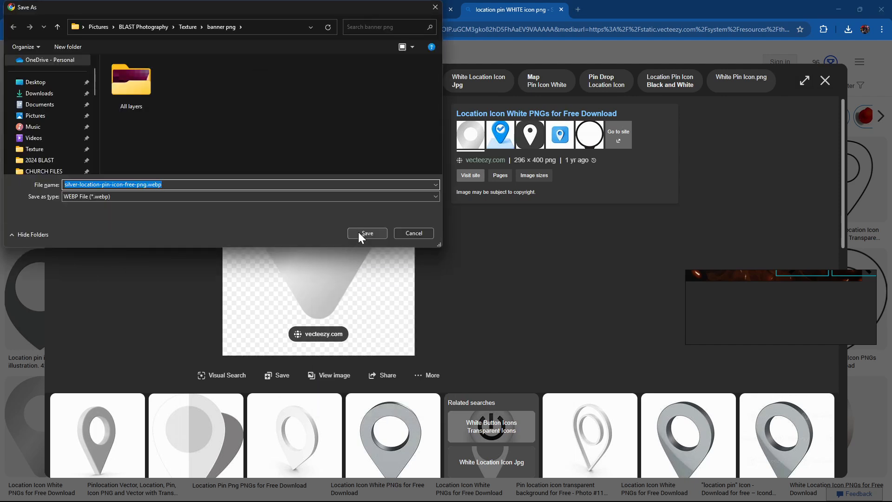
{"action": "left_click", "coordinate": [368, 233]}
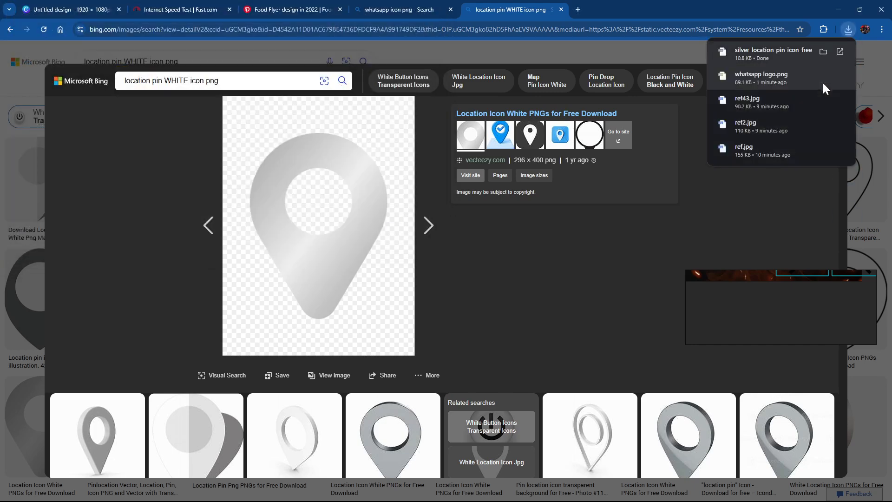
{"action": "left_click", "coordinate": [699, 12]}
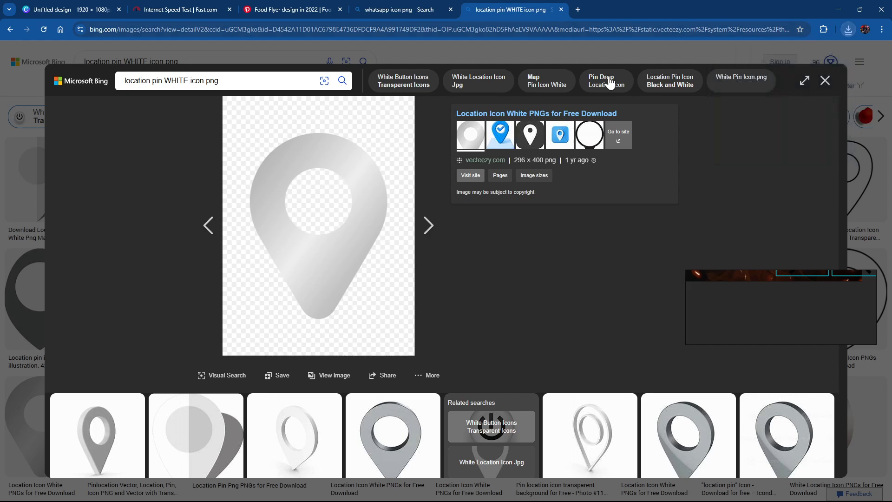
{"action": "left_click", "coordinate": [38, 158]}
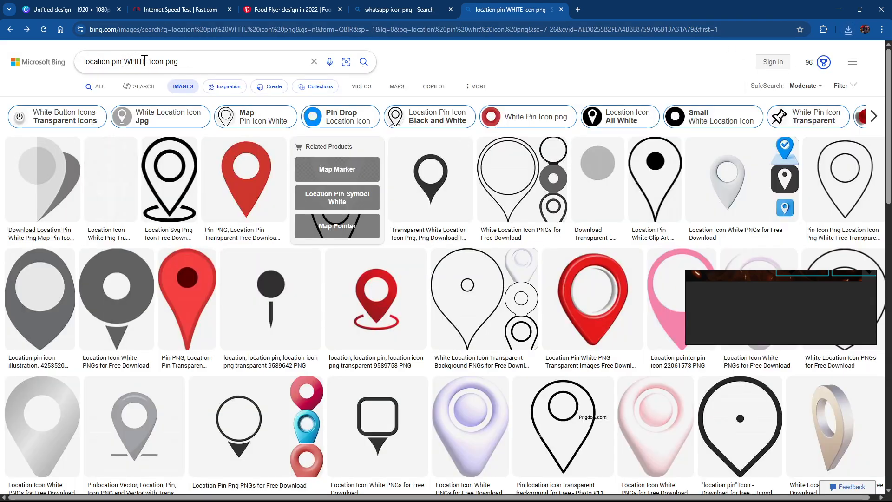
Search Bing images for "INstagram icon png".
{"action": "left_click_drag", "start_coordinate": [145, 61], "coordinate": [50, 74]}
{"action": "type", "text": "INST"}
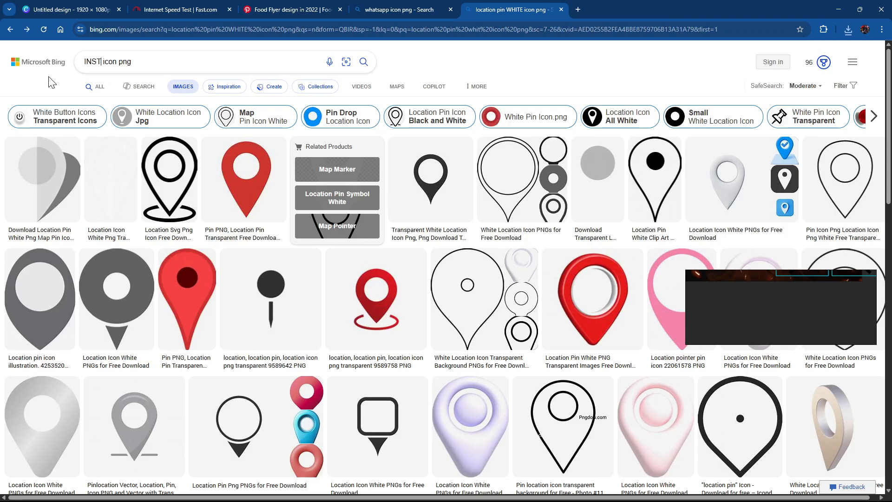
{"action": "key", "text": "BackSpace"}
{"action": "key", "text": "BackSpace"}
{"action": "type", "text": "s"}
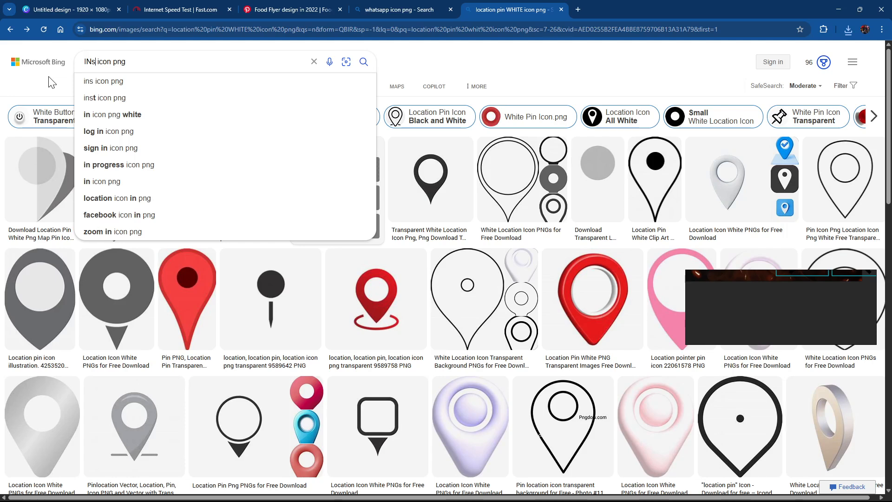
{"action": "type", "text": "tagram"}
{"action": "key", "text": "Return"}
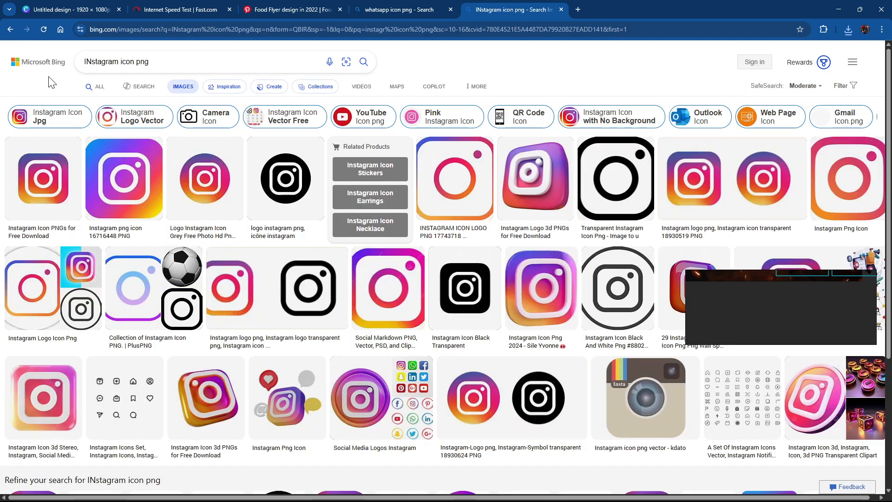
Save the black outlined Instagram icon to the banner png folder as "IG".
{"action": "left_click", "coordinate": [616, 181]}
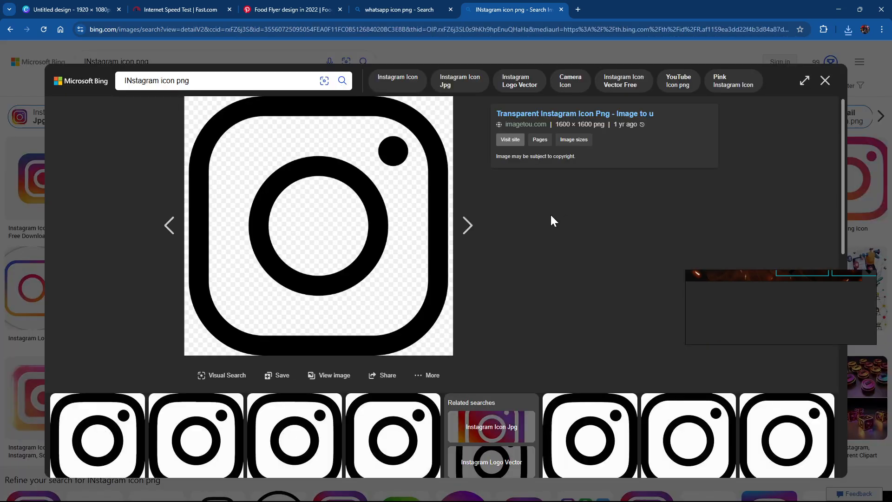
{"action": "right_click", "coordinate": [354, 257]}
{"action": "left_click", "coordinate": [394, 294]}
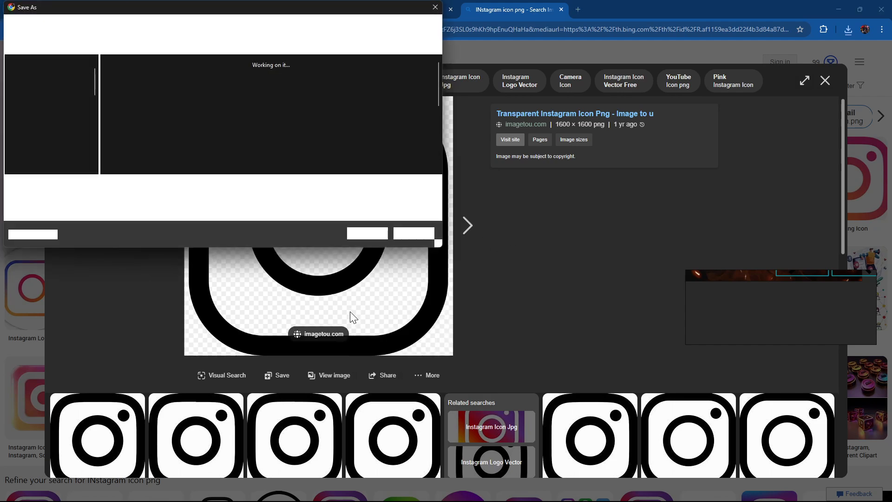
{"action": "type", "text": "IG"}
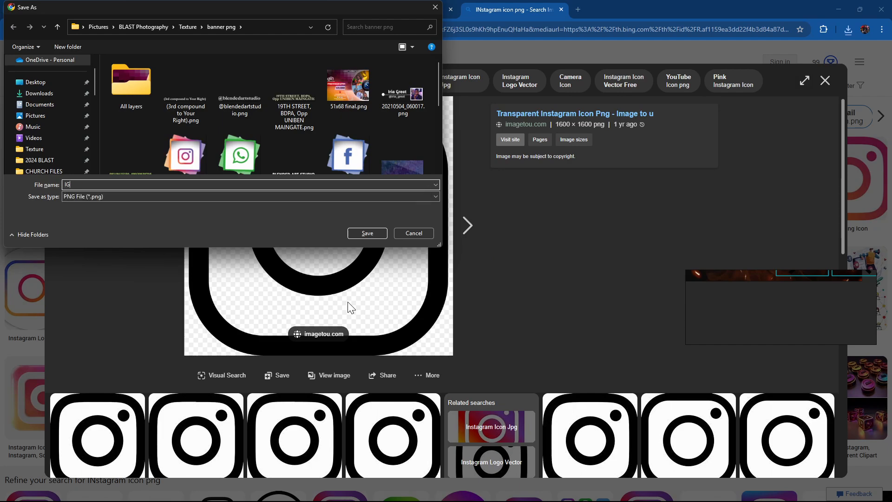
{"action": "key", "text": "Return"}
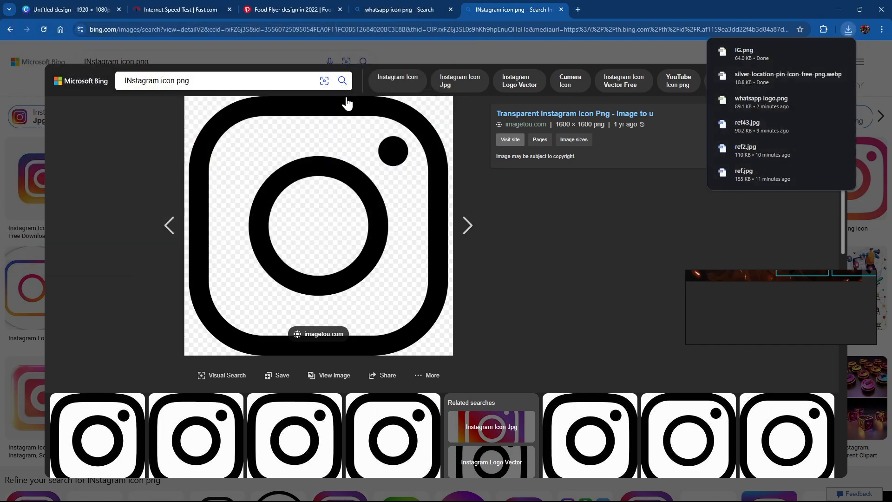
Switch to the Canva design and upload the silver location pin, WhatsApp logo and IG images from the banner png folder.
{"action": "left_click", "coordinate": [88, 10]}
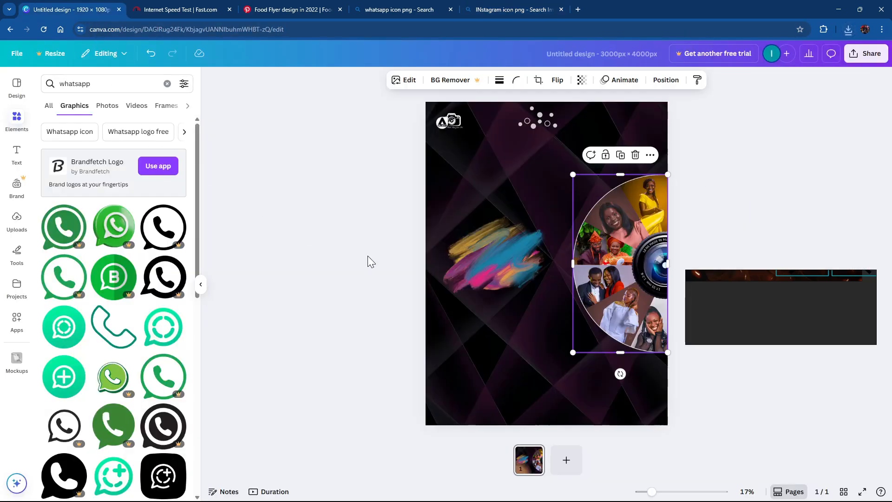
{"action": "key", "text": "alt+Tab"}
{"action": "key", "text": "alt+Tab"}
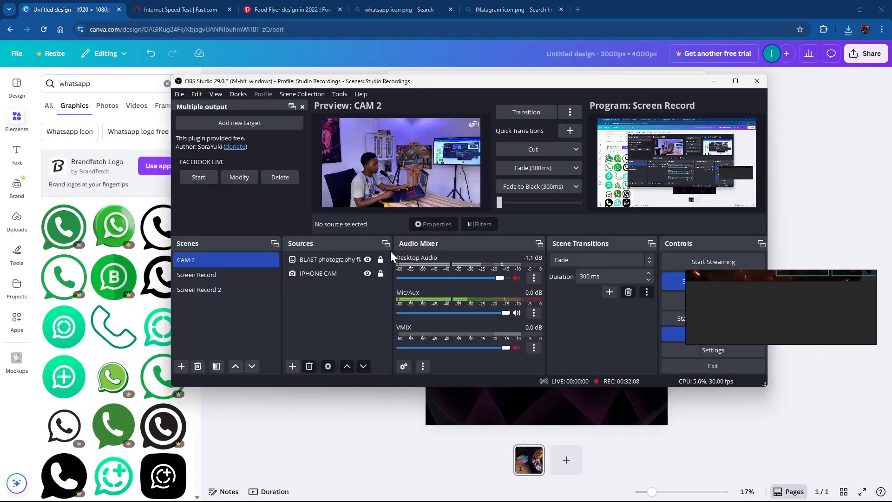
{"action": "key", "text": "alt+Tab"}
{"action": "key", "text": "alt+Tab"}
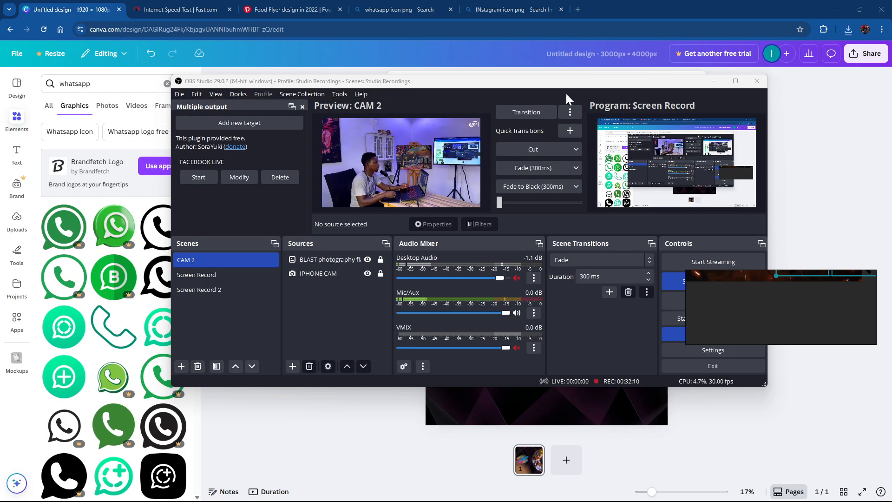
{"action": "left_click", "coordinate": [716, 81]}
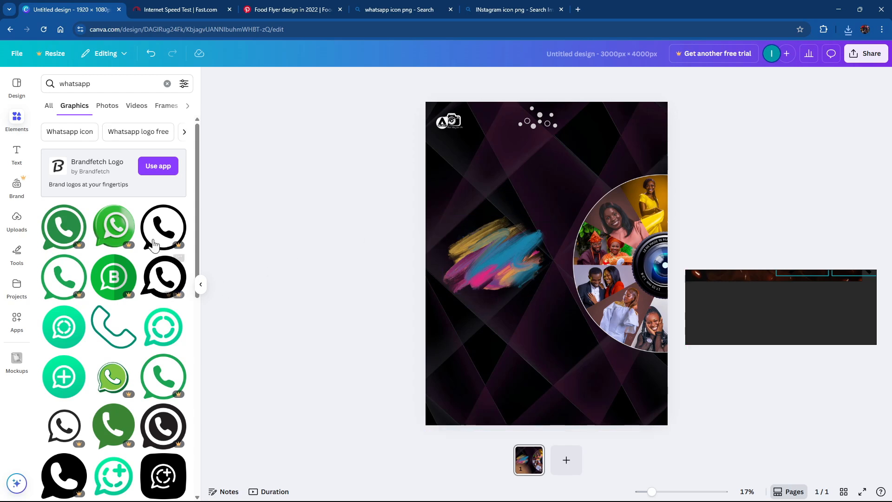
{"action": "key", "text": "alt+Tab"}
{"action": "key", "text": "alt+Tab"}
{"action": "key", "text": "alt+Tab"}
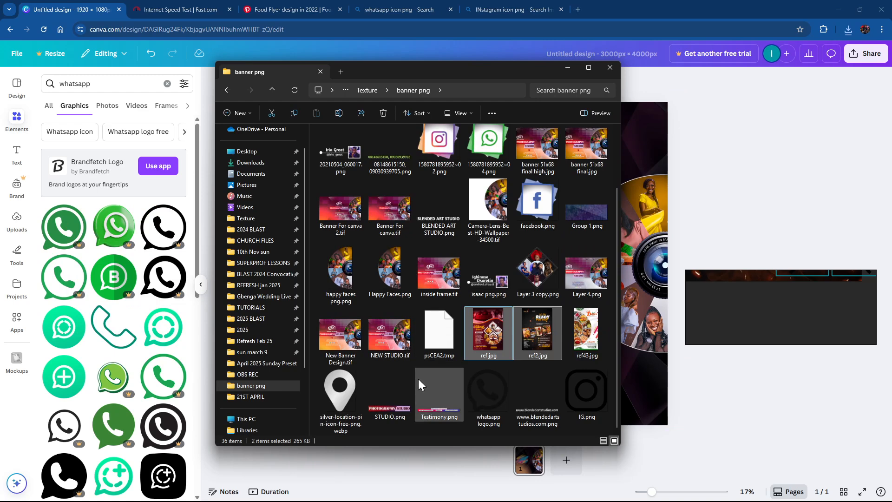
{"action": "left_click", "coordinate": [363, 395]}
{"action": "left_click", "coordinate": [579, 389], "text": "ctrl"}
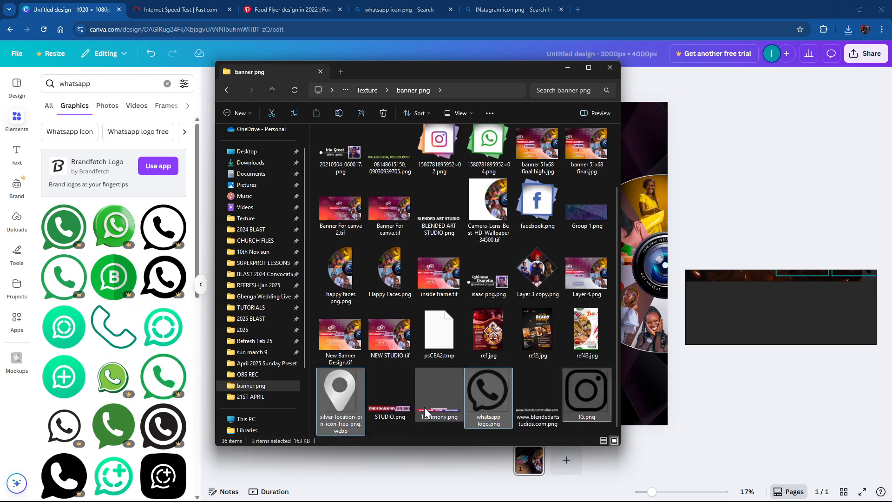
{"action": "left_click_drag", "start_coordinate": [340, 395], "coordinate": [139, 403]}
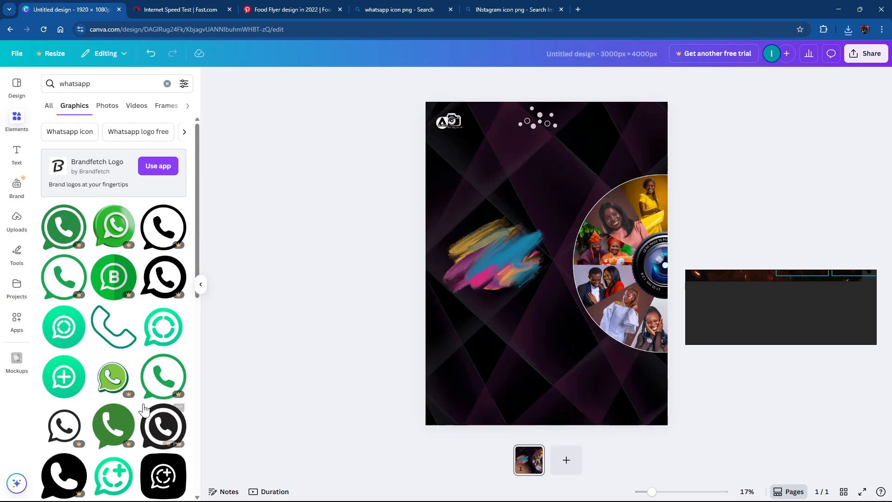
{"action": "left_click", "coordinate": [18, 226]}
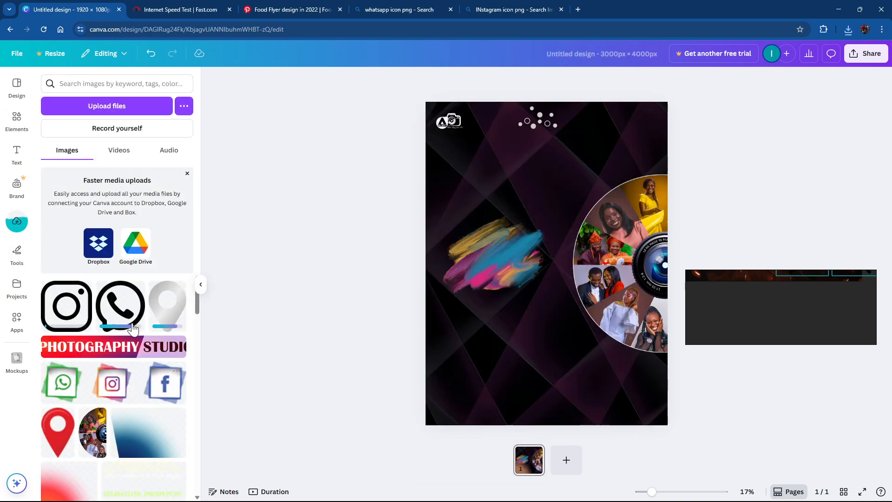
Enlarge the floating reference flyer window and bring its address, WhatsApp and Instagram contact lines into view.
{"action": "left_click_drag", "start_coordinate": [780, 285], "coordinate": [775, 313]}
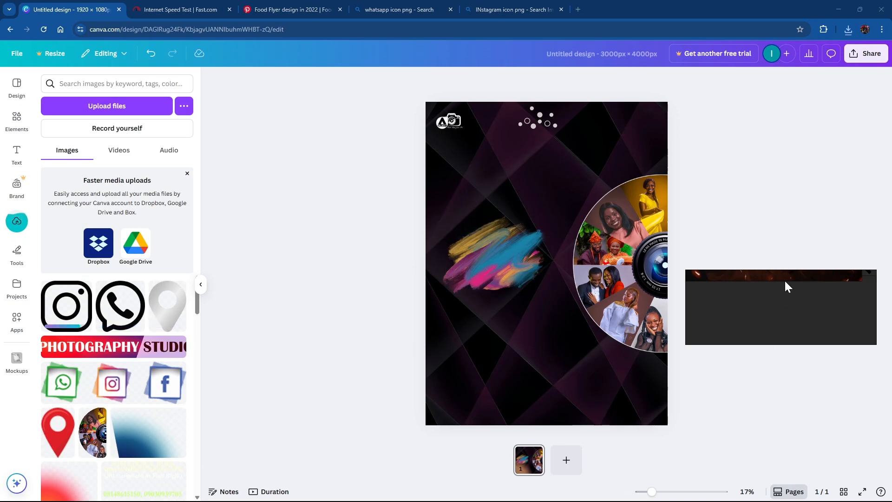
{"action": "left_click_drag", "start_coordinate": [784, 280], "coordinate": [791, 323]}
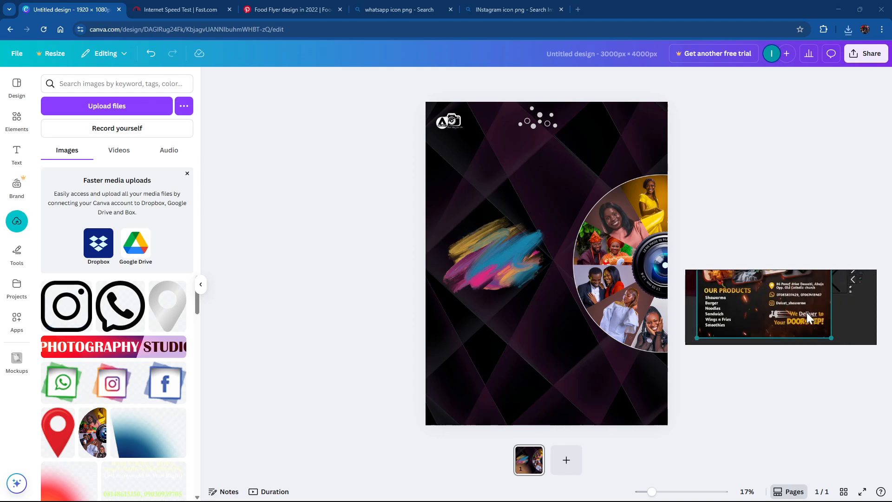
{"action": "left_click_drag", "start_coordinate": [802, 269], "coordinate": [801, 208]}
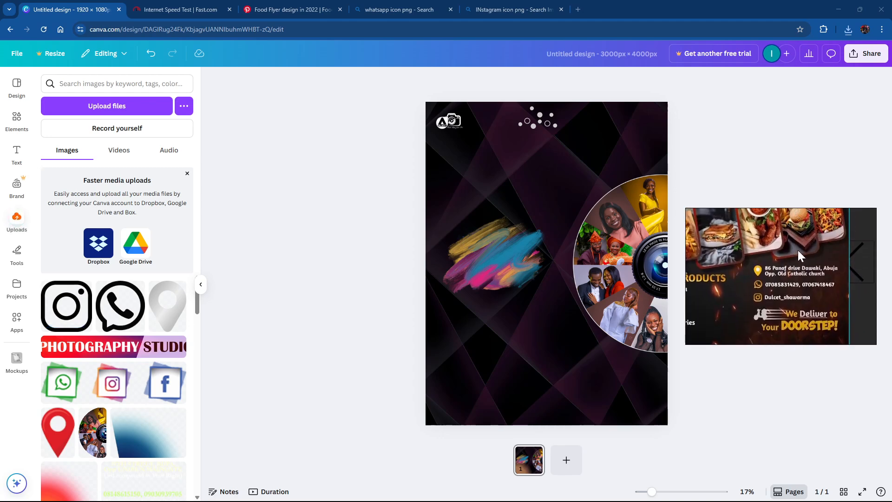
{"action": "double_click", "coordinate": [788, 259]}
{"action": "double_click", "coordinate": [788, 258]}
{"action": "left_click_drag", "start_coordinate": [794, 265], "coordinate": [785, 311]}
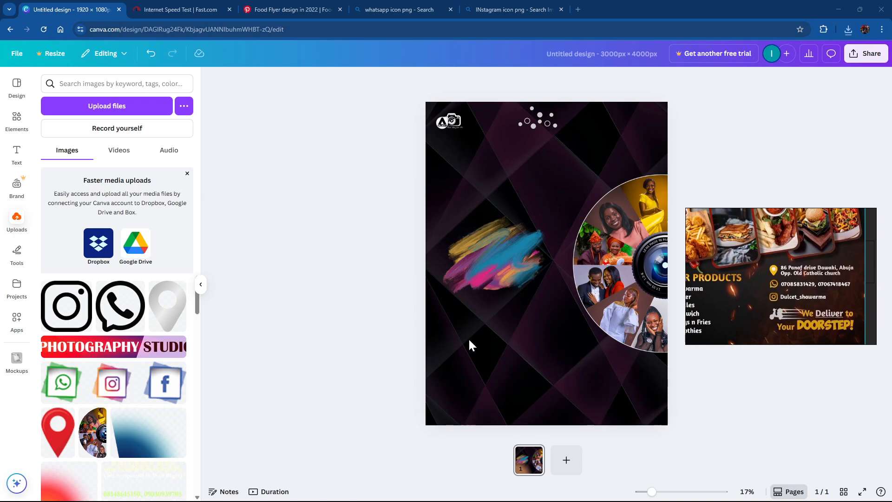
Place the uploaded Instagram icon on the flyer, shrink it and move it below the circular photo collage.
{"action": "left_click_drag", "start_coordinate": [67, 306], "coordinate": [537, 351]}
{"action": "left_click_drag", "start_coordinate": [494, 315], "coordinate": [548, 309]}
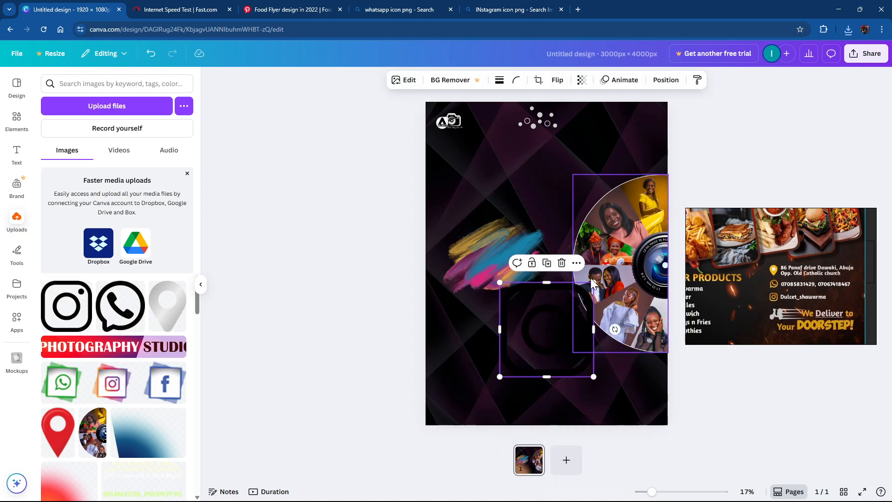
{"action": "left_click_drag", "start_coordinate": [593, 282], "coordinate": [546, 320]}
{"action": "left_click", "coordinate": [557, 304]}
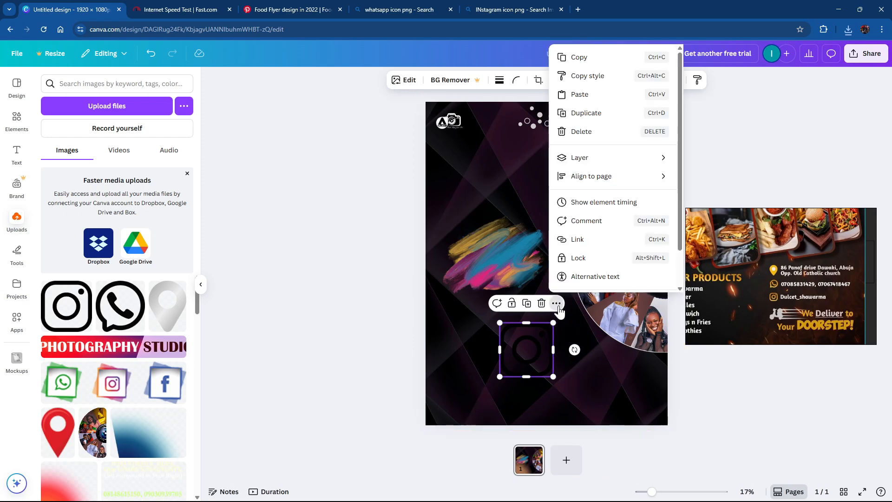
{"action": "left_click", "coordinate": [526, 352]}
{"action": "left_click_drag", "start_coordinate": [527, 353], "coordinate": [583, 377]}
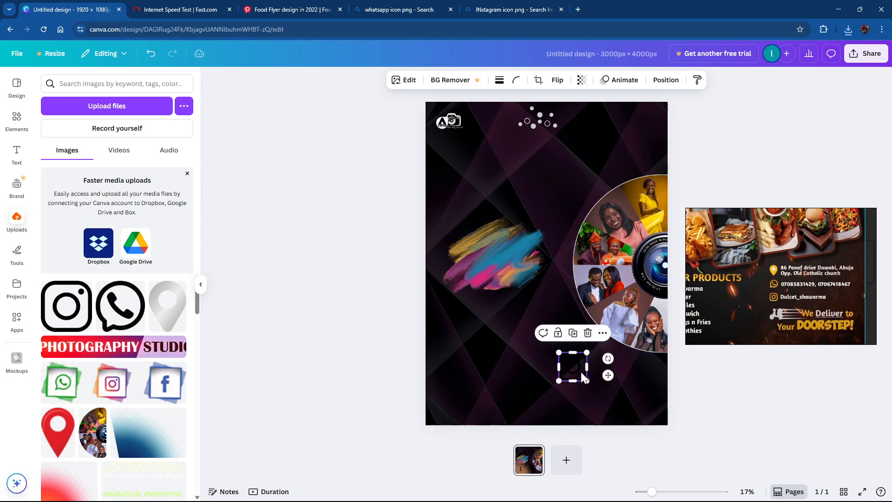
Resize the floating reference window so it sits above the flyer's lower area and leaves the Instagram icon's surroundings uncovered.
{"action": "left_click_drag", "start_coordinate": [652, 492], "coordinate": [674, 492]}
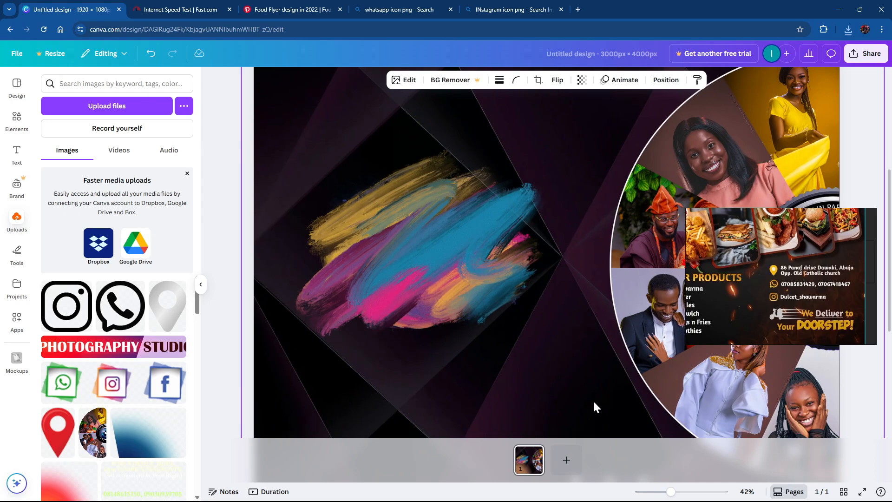
{"action": "left_click", "coordinate": [593, 397]}
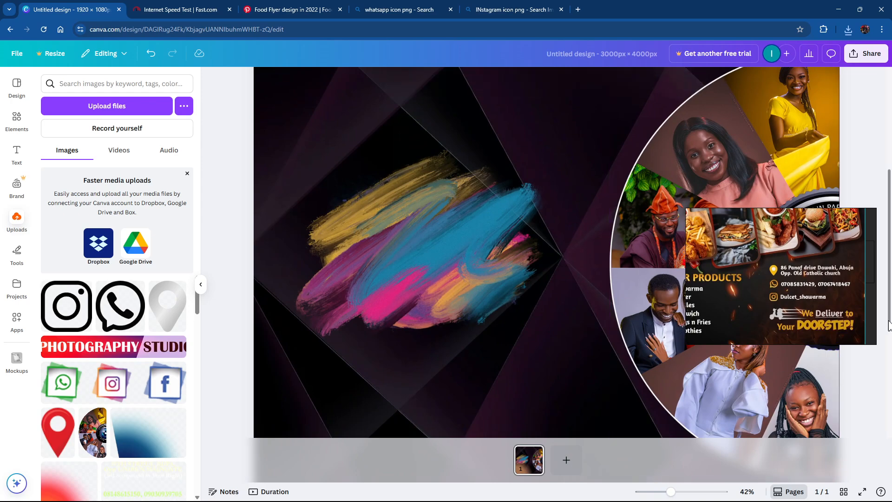
{"action": "left_click_drag", "start_coordinate": [889, 323], "coordinate": [880, 421]}
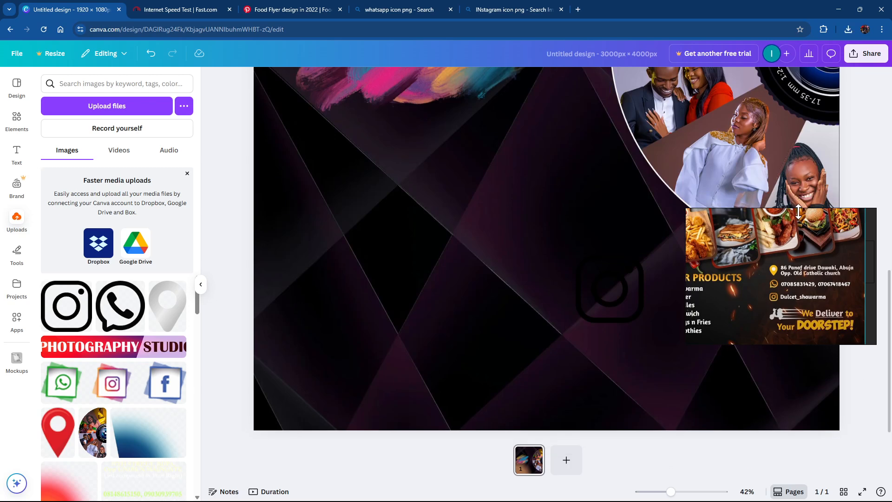
{"action": "left_click_drag", "start_coordinate": [798, 211], "coordinate": [796, 86]}
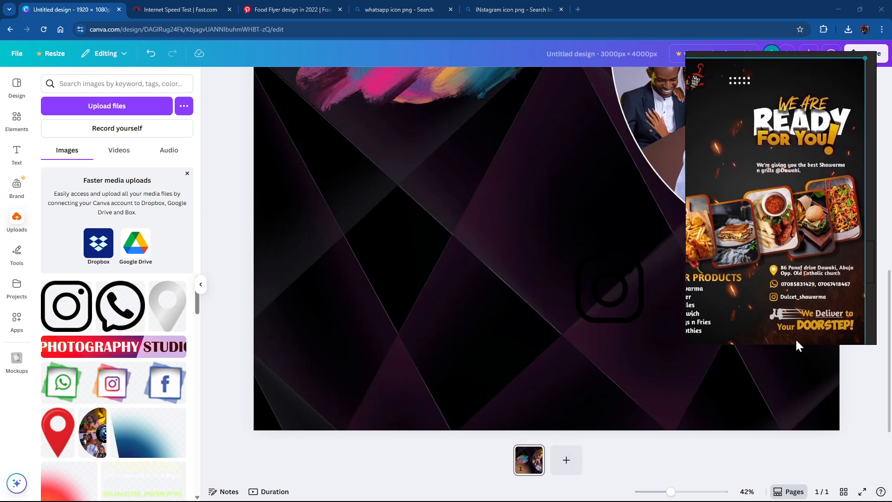
{"action": "left_click_drag", "start_coordinate": [796, 344], "coordinate": [795, 169]}
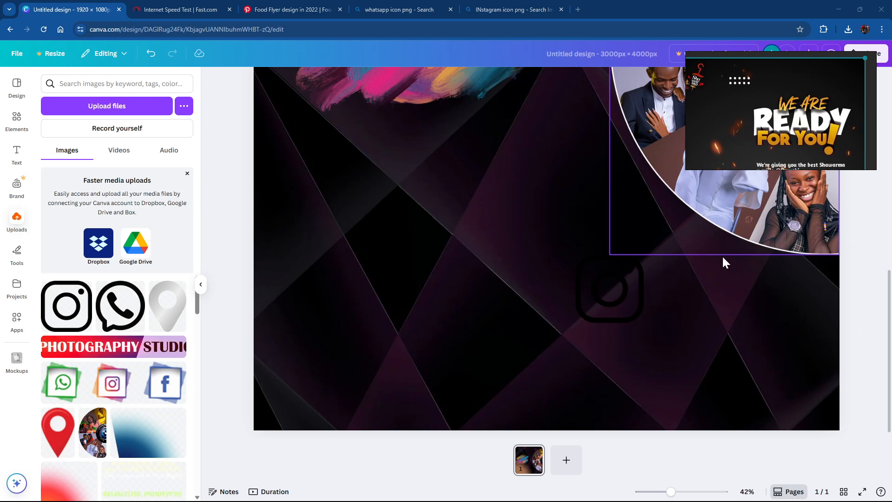
Move the Instagram icon further under the photo collage and shrink it, using the reference flyer's contact lines as a guide.
{"action": "left_click_drag", "start_coordinate": [607, 299], "coordinate": [664, 303]}
{"action": "scroll", "coordinate": [793, 75], "scroll_direction": "down", "scroll_amount": 2}
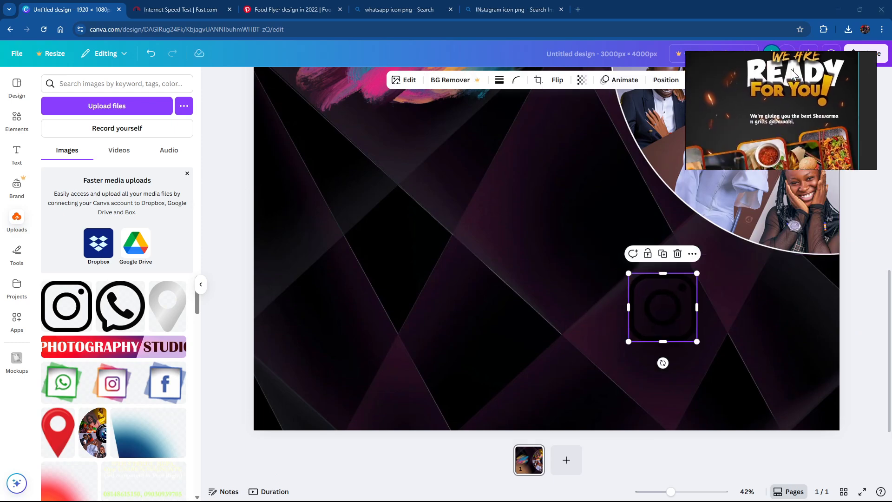
{"action": "scroll", "coordinate": [792, 74], "scroll_direction": "down", "scroll_amount": 5}
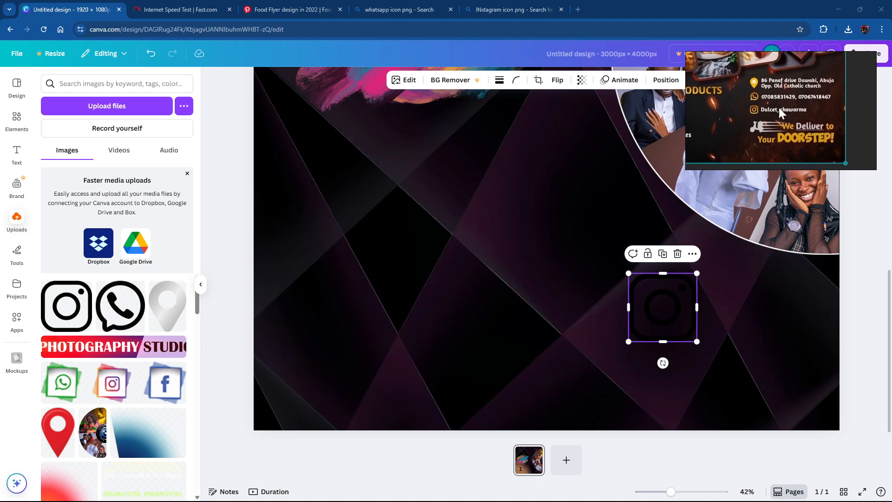
{"action": "left_click_drag", "start_coordinate": [629, 274], "coordinate": [652, 291]}
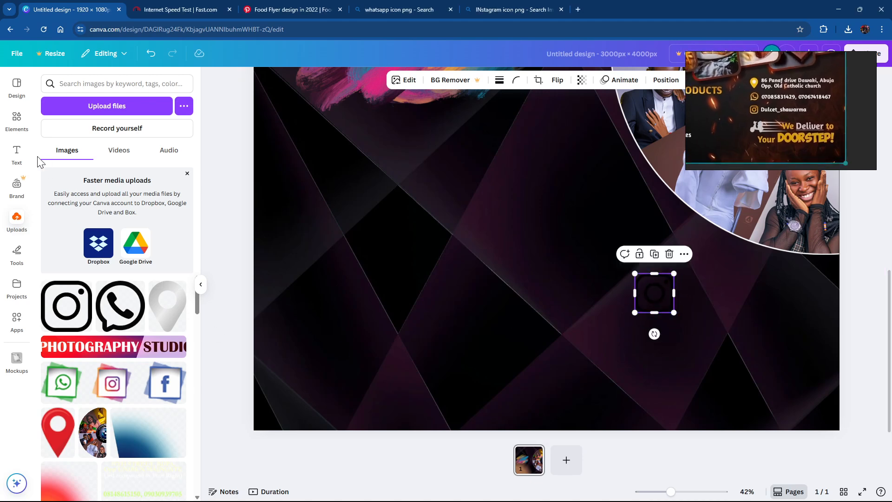
{"action": "left_click", "coordinate": [17, 119]}
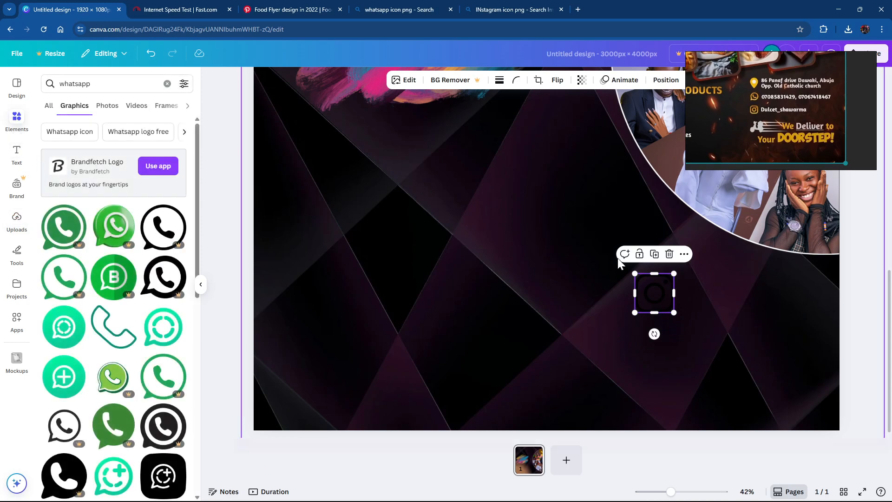
{"action": "left_click_drag", "start_coordinate": [653, 288], "coordinate": [654, 285]}
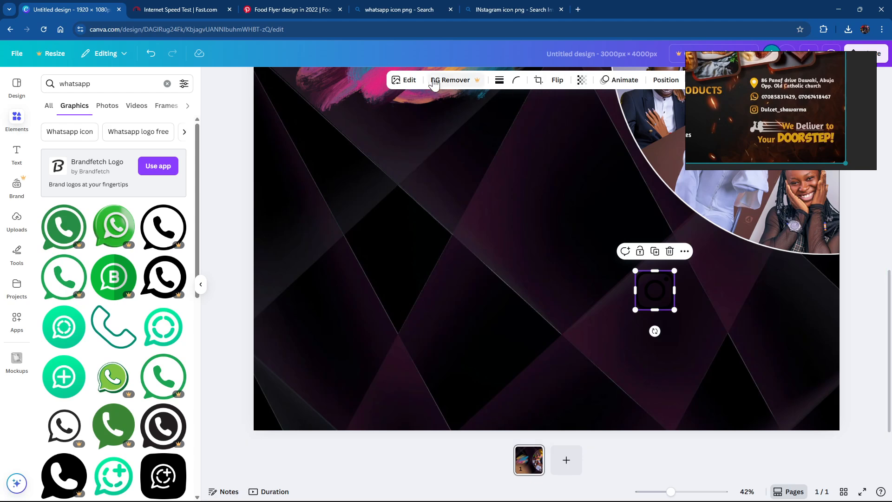
{"action": "left_click", "coordinate": [409, 81]}
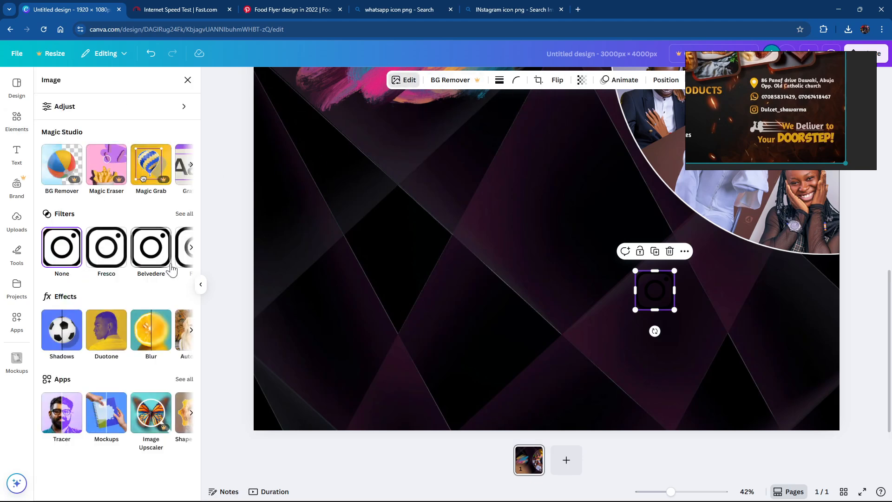
{"action": "left_click", "coordinate": [123, 106]}
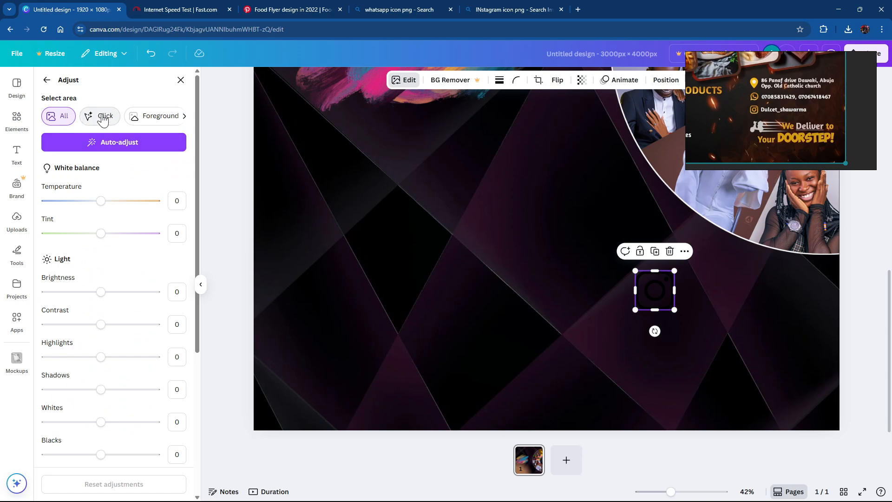
{"action": "left_click", "coordinate": [103, 117]}
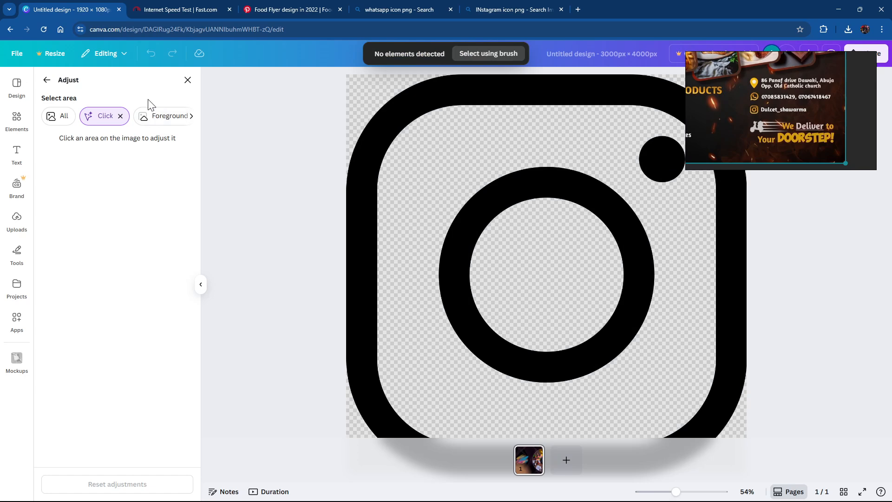
{"action": "left_click", "coordinate": [159, 117]}
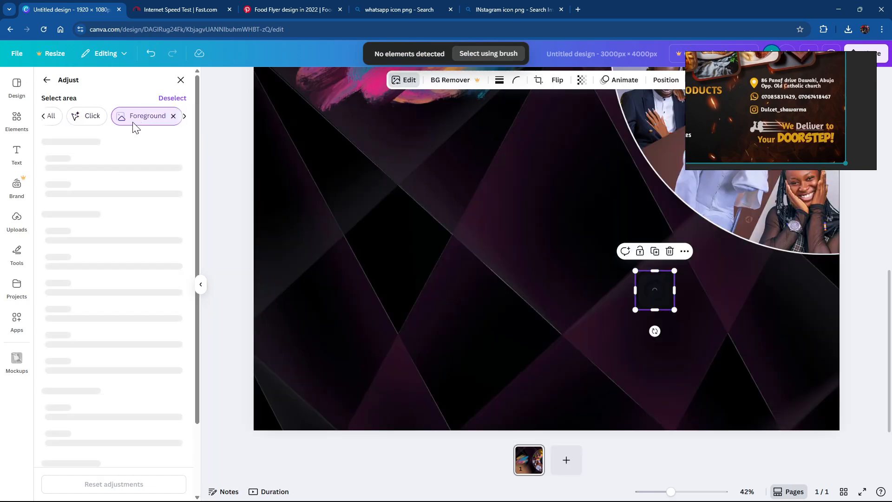
{"action": "left_click", "coordinate": [55, 118]}
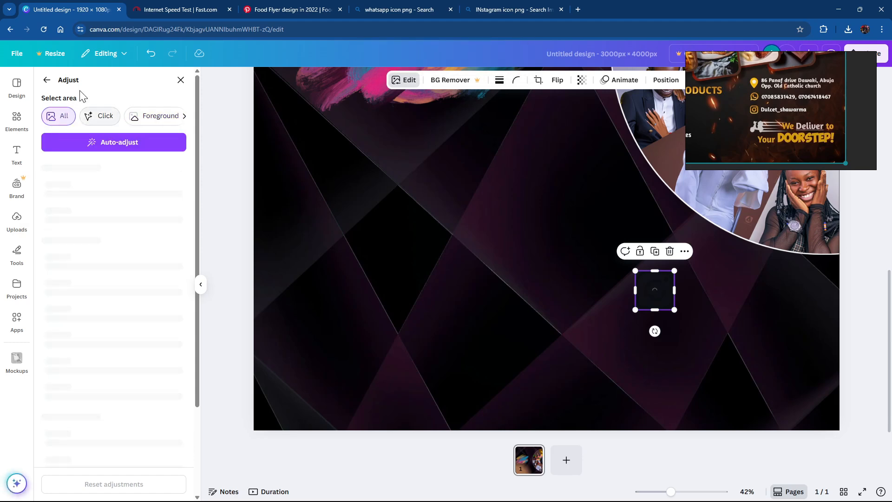
{"action": "left_click", "coordinate": [48, 83]}
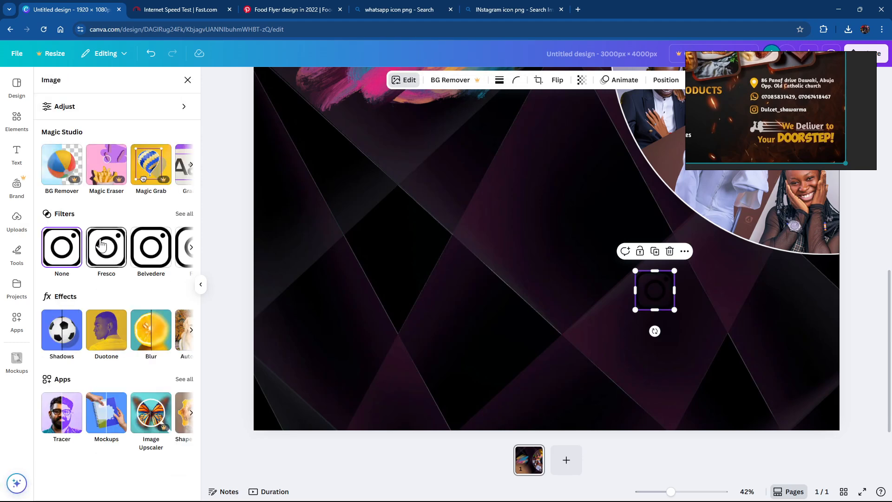
Browse the full set of image filters and apply the Color Pop filter Heatwave to the Instagram icon.
{"action": "scroll", "coordinate": [104, 261], "scroll_direction": "right", "scroll_amount": 5}
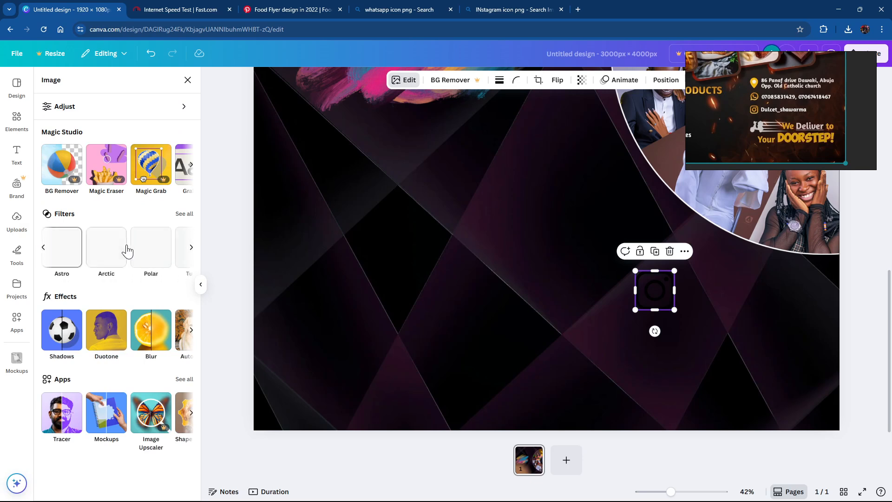
{"action": "scroll", "coordinate": [127, 252], "scroll_direction": "right", "scroll_amount": 6}
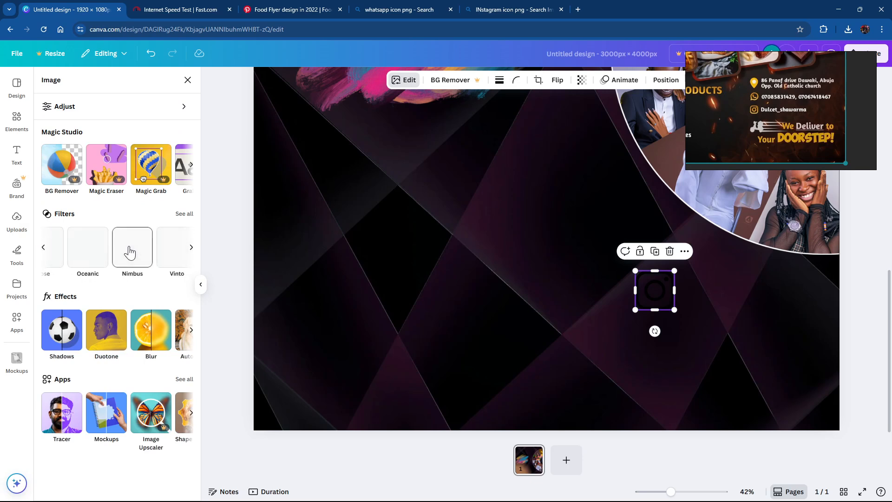
{"action": "scroll", "coordinate": [132, 252], "scroll_direction": "right", "scroll_amount": 4}
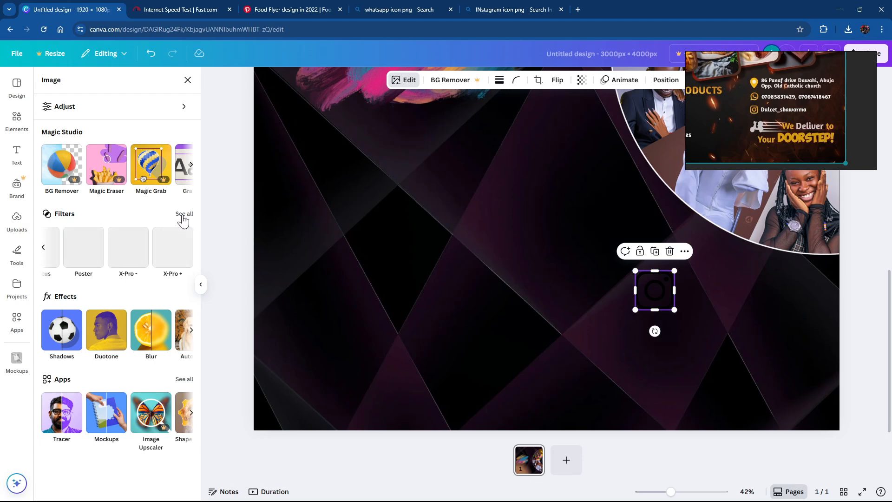
{"action": "left_click", "coordinate": [183, 215]}
{"action": "scroll", "coordinate": [132, 230], "scroll_direction": "down", "scroll_amount": 10}
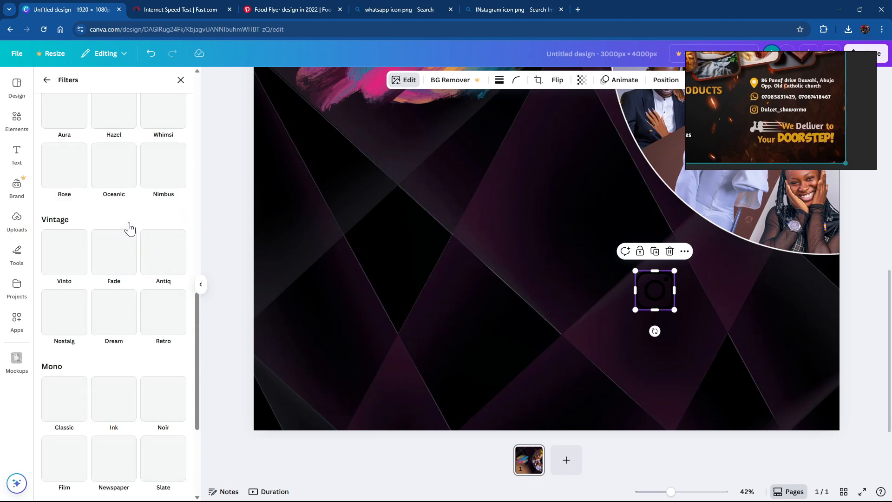
{"action": "scroll", "coordinate": [130, 228], "scroll_direction": "up", "scroll_amount": 5}
{"action": "scroll", "coordinate": [128, 227], "scroll_direction": "down", "scroll_amount": 9}
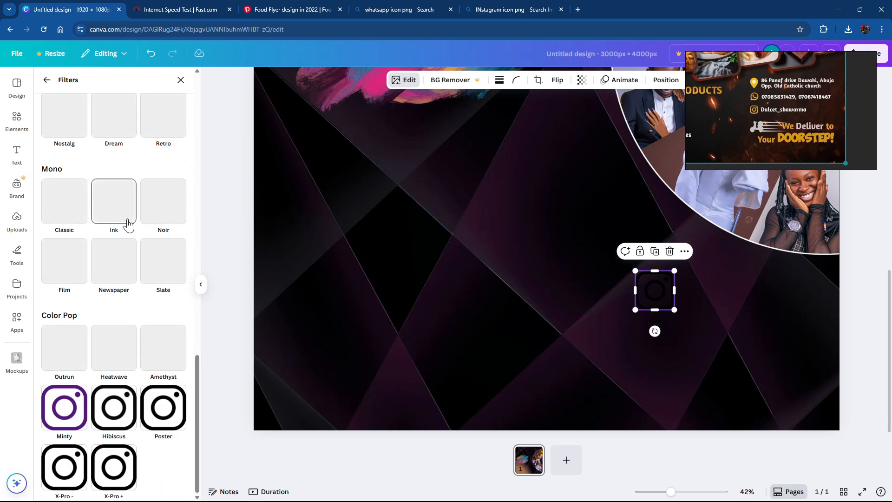
{"action": "scroll", "coordinate": [122, 217], "scroll_direction": "up", "scroll_amount": 6}
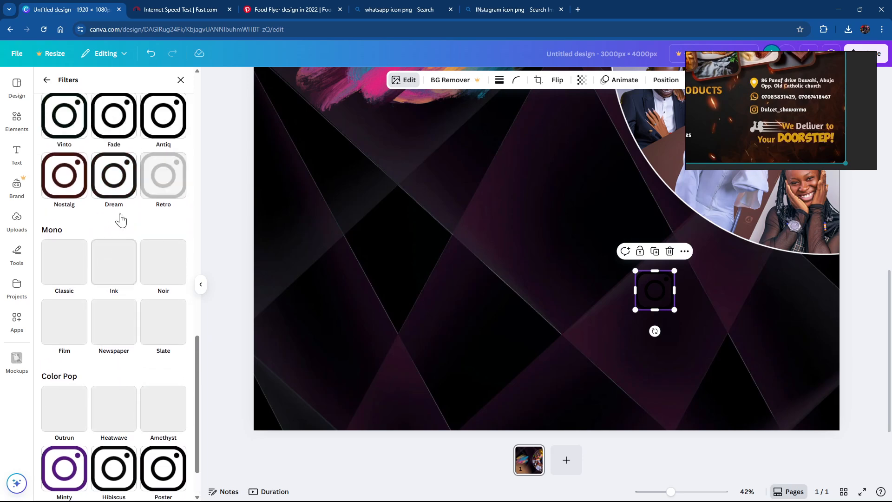
{"action": "scroll", "coordinate": [121, 217], "scroll_direction": "up", "scroll_amount": 11}
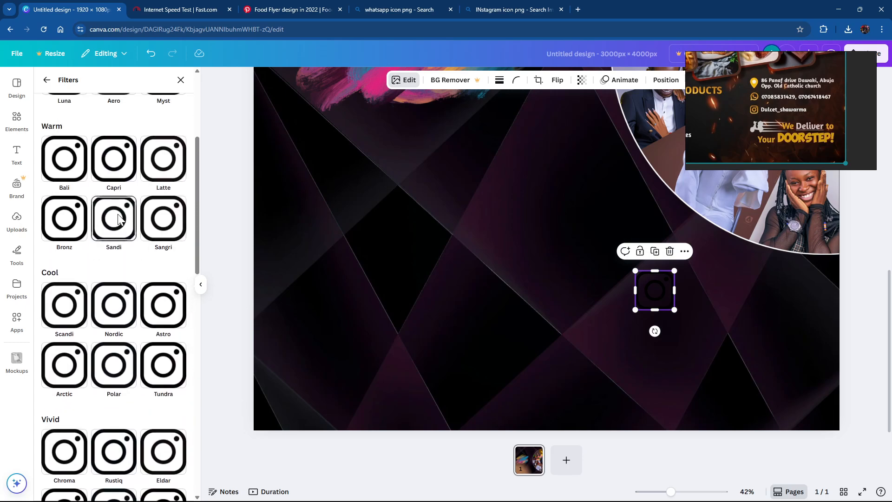
{"action": "scroll", "coordinate": [115, 224], "scroll_direction": "down", "scroll_amount": 10}
{"action": "scroll", "coordinate": [115, 224], "scroll_direction": "down", "scroll_amount": 8}
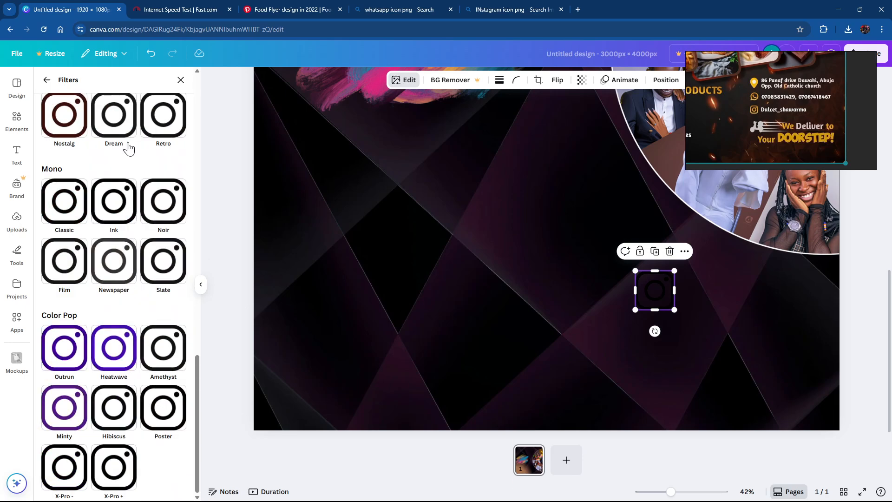
{"action": "scroll", "coordinate": [104, 169], "scroll_direction": "up", "scroll_amount": 3}
{"action": "scroll", "coordinate": [101, 181], "scroll_direction": "down", "scroll_amount": 3}
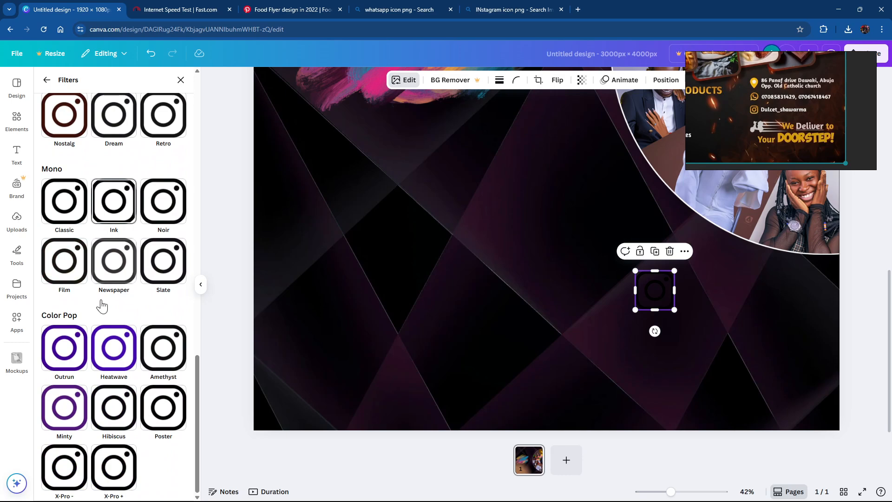
{"action": "left_click", "coordinate": [116, 349]}
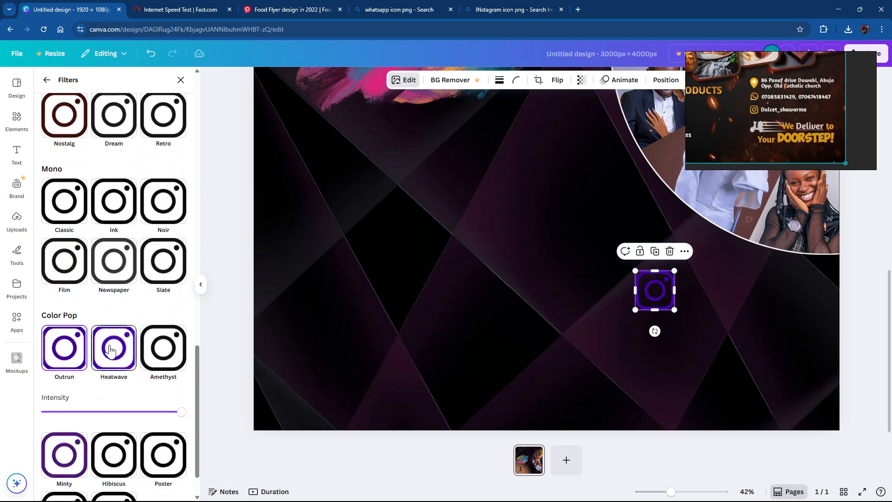
{"action": "scroll", "coordinate": [104, 185], "scroll_direction": "up", "scroll_amount": 10}
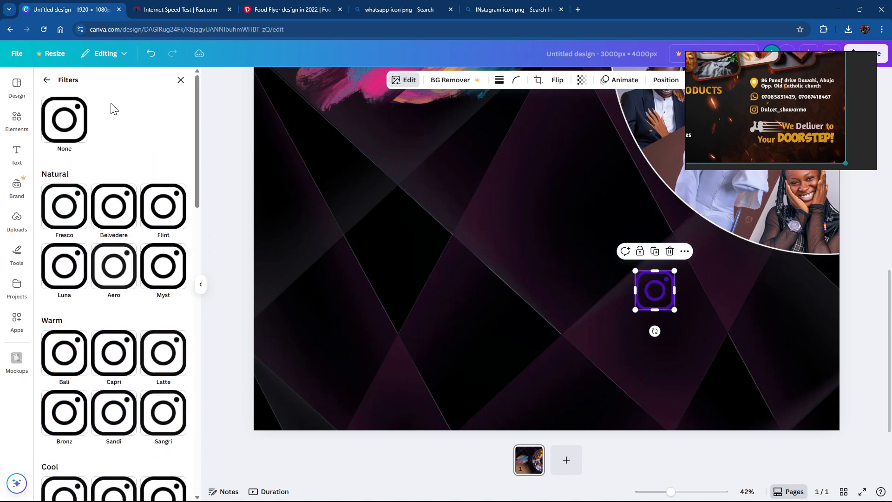
{"action": "left_click", "coordinate": [180, 81]}
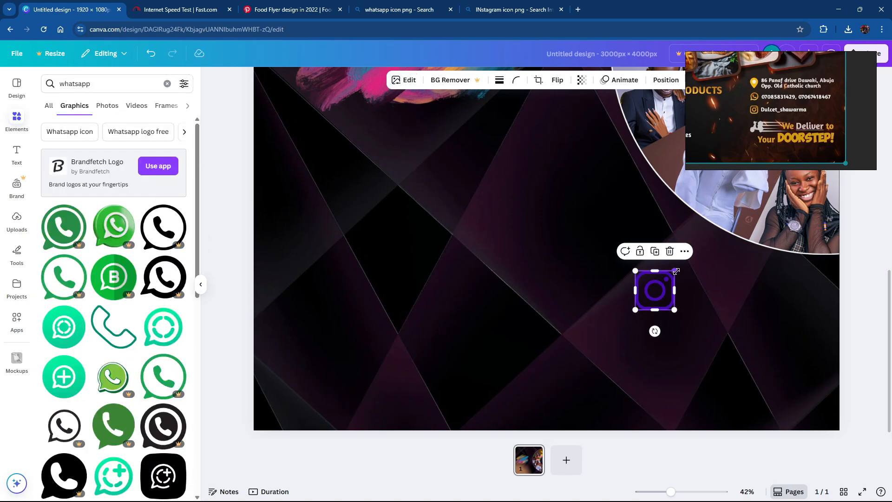
Shrink the purple Instagram icon beneath the photo collage, deselect it and check the flyer from top to bottom.
{"action": "left_click_drag", "start_coordinate": [677, 271], "coordinate": [643, 291]}
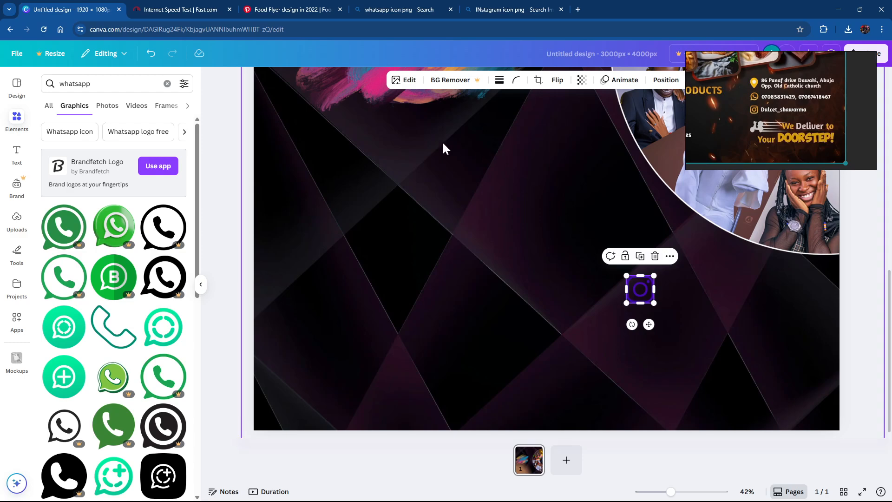
{"action": "left_click", "coordinate": [280, 257]}
{"action": "scroll", "coordinate": [384, 218], "scroll_direction": "up", "scroll_amount": 9}
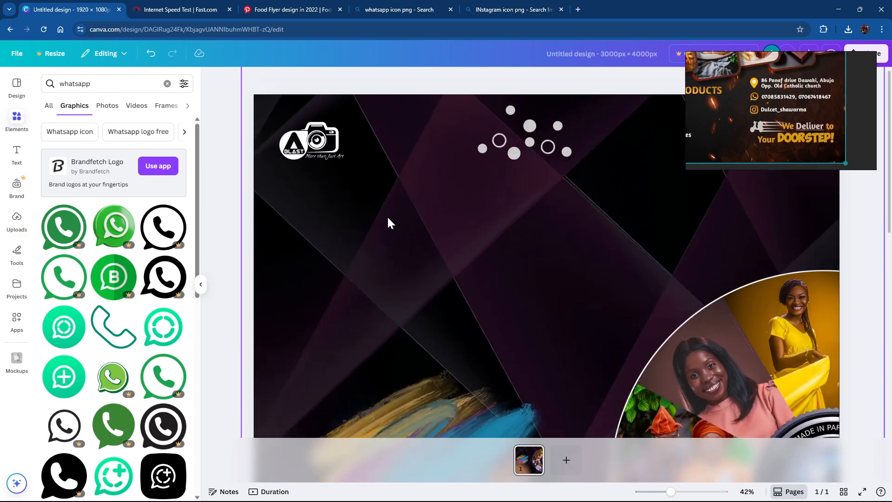
{"action": "scroll", "coordinate": [357, 189], "scroll_direction": "down", "scroll_amount": 9}
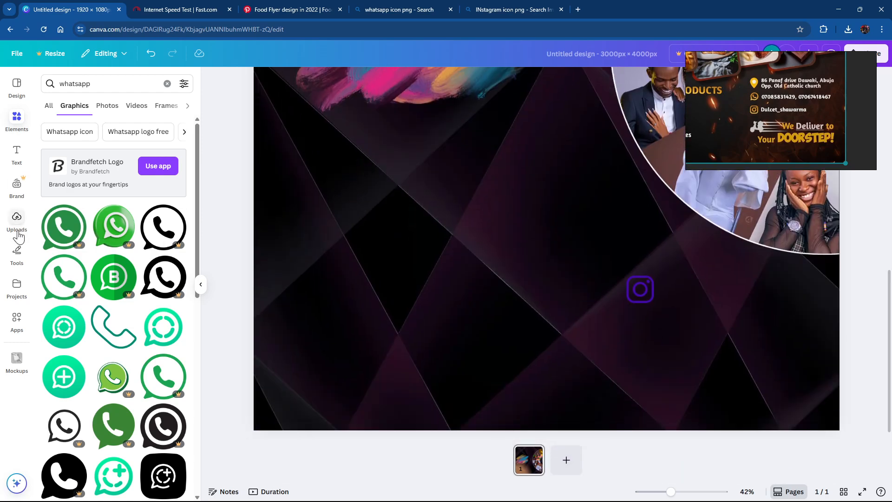
Place the uploaded silver location pin on the flyer, shrink it to about the Instagram icon's size and position it directly below that icon.
{"action": "left_click", "coordinate": [19, 236]}
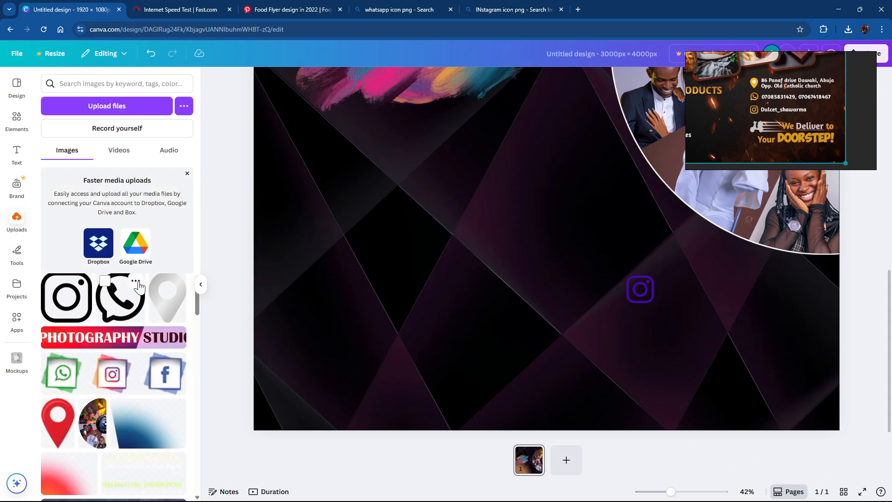
{"action": "left_click", "coordinate": [169, 298]}
{"action": "left_click_drag", "start_coordinate": [522, 171], "coordinate": [529, 299]}
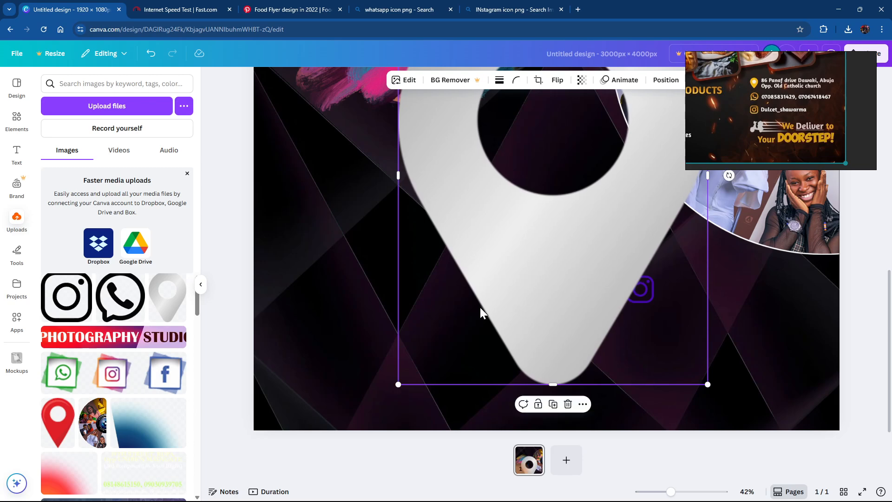
{"action": "left_click_drag", "start_coordinate": [398, 386], "coordinate": [640, 242]}
{"action": "left_click_drag", "start_coordinate": [657, 229], "coordinate": [642, 339]}
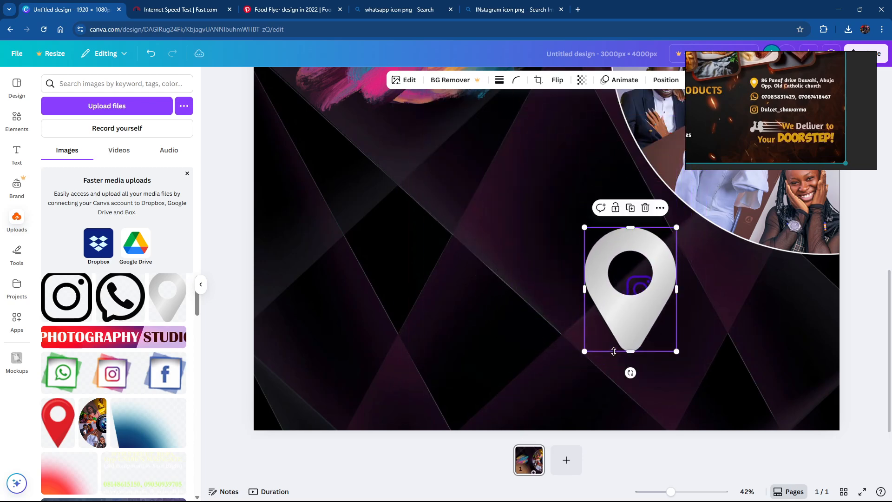
{"action": "left_click_drag", "start_coordinate": [588, 345], "coordinate": [643, 322]}
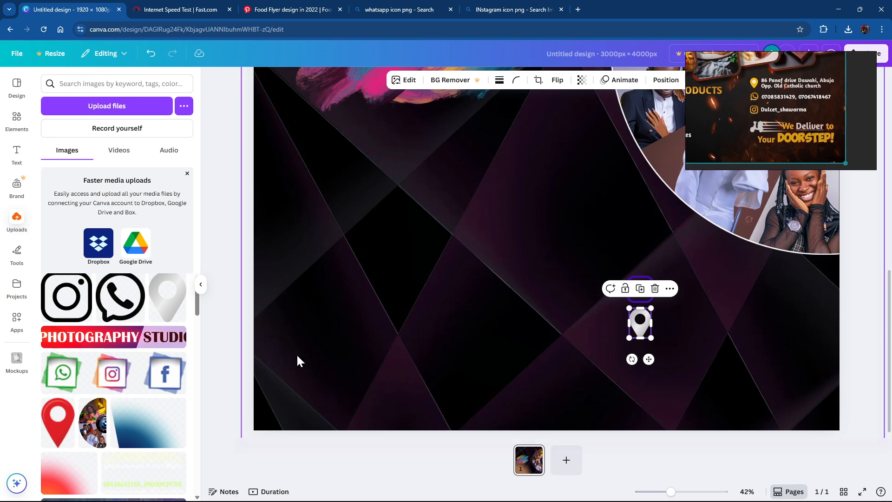
Add the uploaded black WhatsApp icon to the flyer, reduce it slightly and move it lower on the page.
{"action": "scroll", "coordinate": [197, 325], "scroll_direction": "down", "scroll_amount": 1}
{"action": "mouse_move", "coordinate": [197, 325]}
{"action": "left_mouse_down"}
{"action": "mouse_move", "coordinate": [201, 359]}
{"action": "mouse_move", "coordinate": [194, 307]}
{"action": "left_mouse_up"}
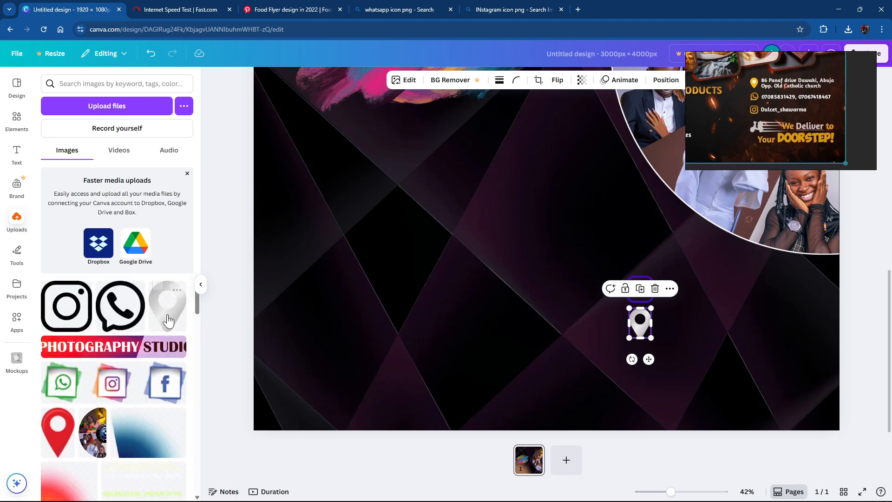
{"action": "left_click", "coordinate": [117, 312]}
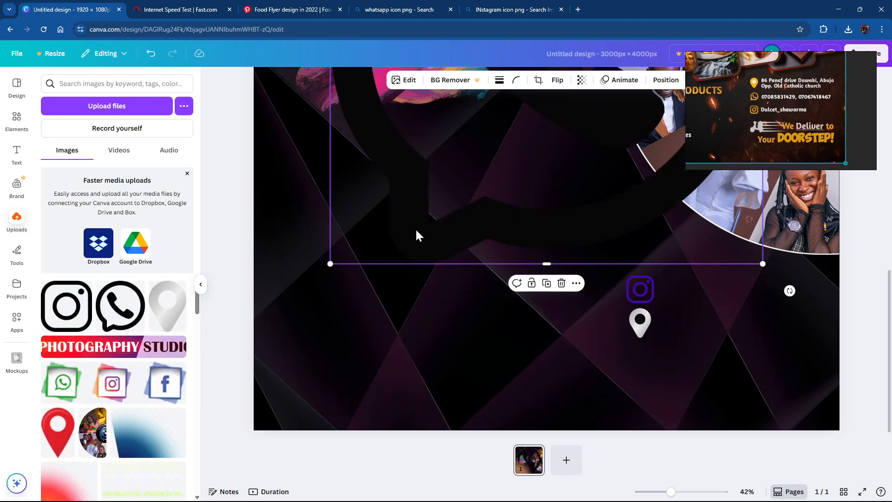
{"action": "left_click_drag", "start_coordinate": [330, 263], "coordinate": [410, 180]}
{"action": "left_click_drag", "start_coordinate": [510, 171], "coordinate": [525, 385]}
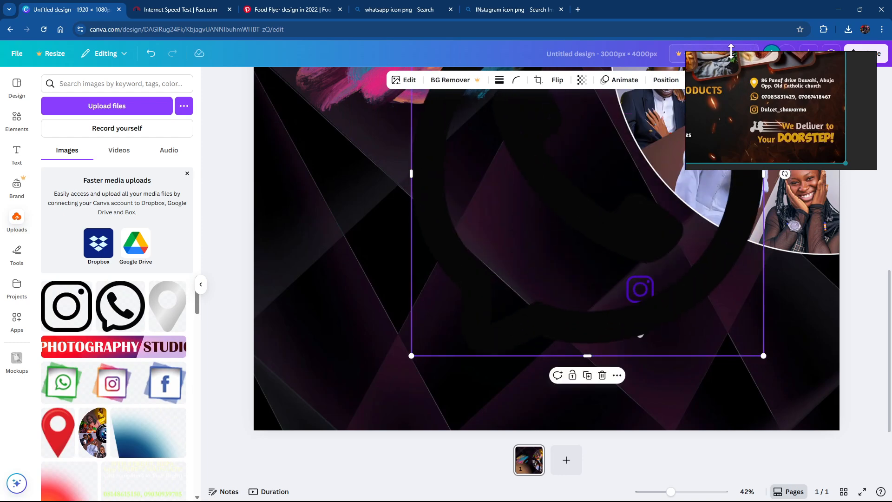
Reduce the floating reference window's height to uncover the editing options, and try copying the WhatsApp icon's style.
{"action": "left_click_drag", "start_coordinate": [731, 51], "coordinate": [738, 96]}
{"action": "left_click", "coordinate": [698, 83]}
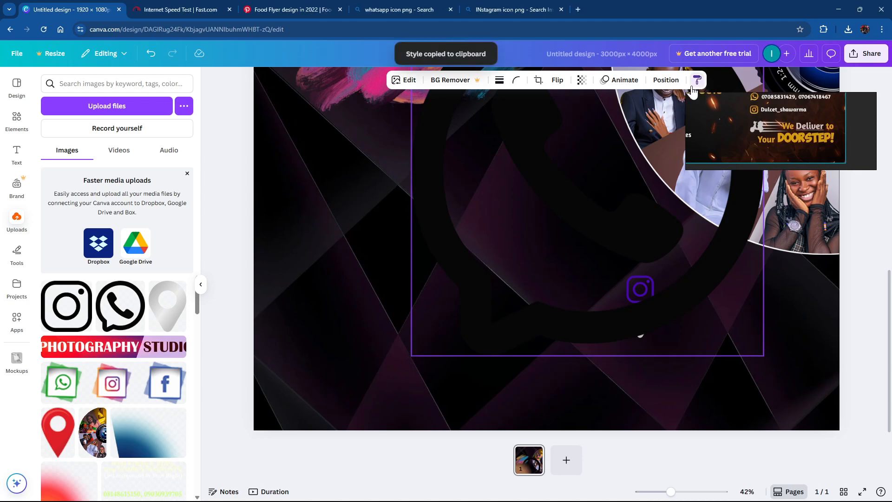
{"action": "left_click", "coordinate": [699, 82]}
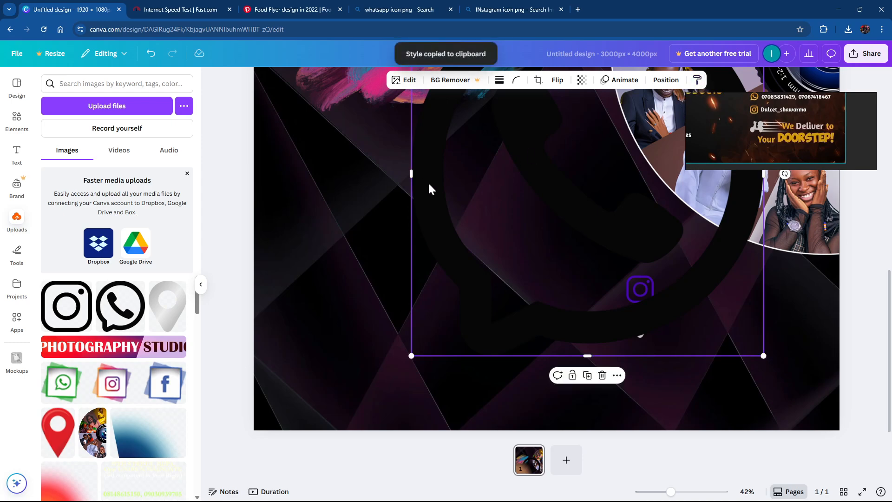
Move the WhatsApp icon into the empty area beside the Instagram and location icons and shrink it considerably.
{"action": "left_click_drag", "start_coordinate": [428, 188], "coordinate": [436, 308]}
{"action": "left_click_drag", "start_coordinate": [422, 115], "coordinate": [374, 212]}
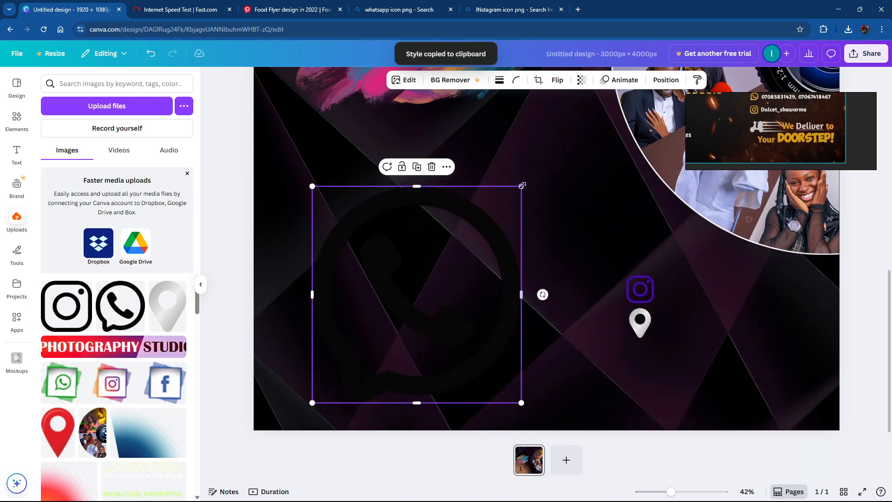
{"action": "left_click_drag", "start_coordinate": [523, 186], "coordinate": [488, 270]}
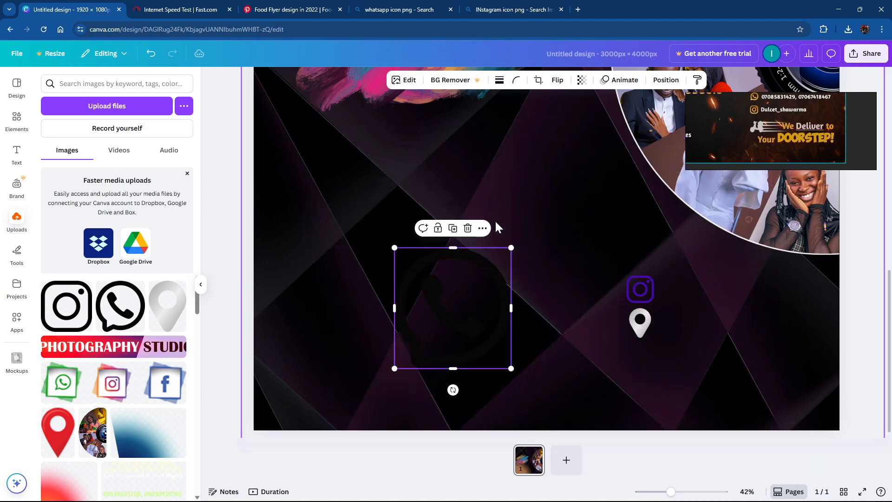
{"action": "left_click", "coordinate": [483, 229]}
{"action": "scroll", "coordinate": [528, 353], "scroll_direction": "down", "scroll_amount": 1}
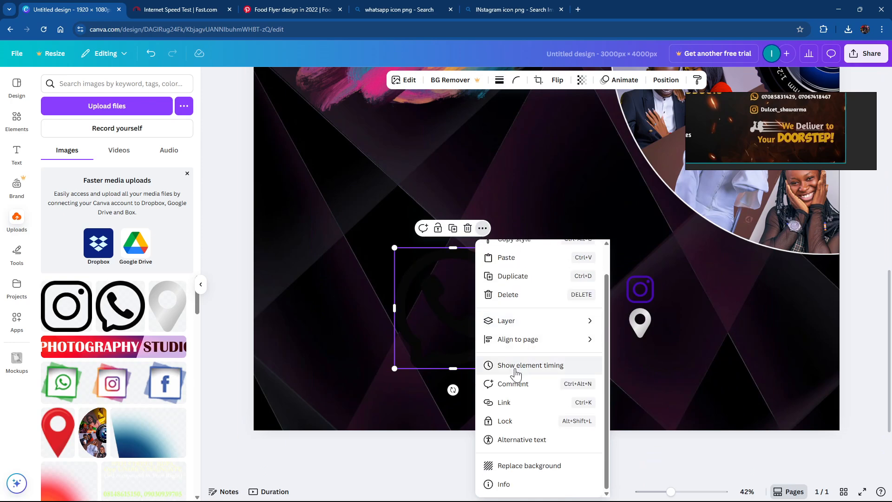
{"action": "scroll", "coordinate": [513, 368], "scroll_direction": "up", "scroll_amount": 1}
{"action": "scroll", "coordinate": [509, 353], "scroll_direction": "down", "scroll_amount": 1}
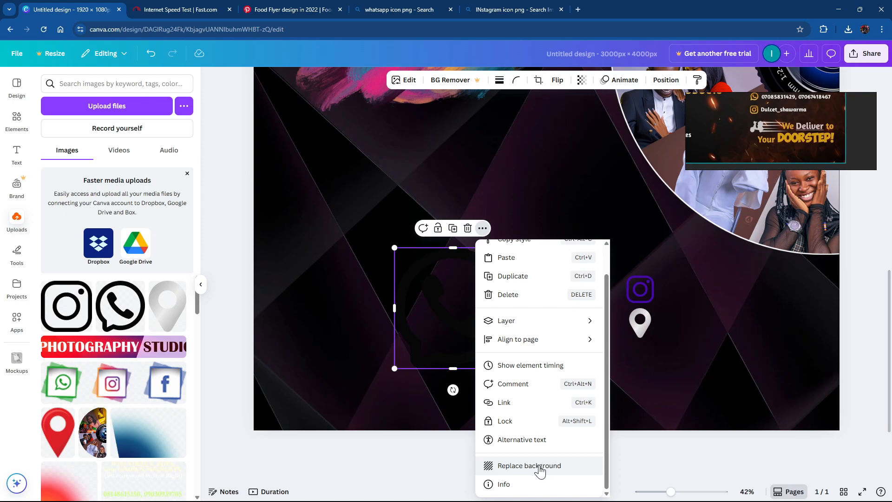
{"action": "scroll", "coordinate": [530, 428], "scroll_direction": "up", "scroll_amount": 1}
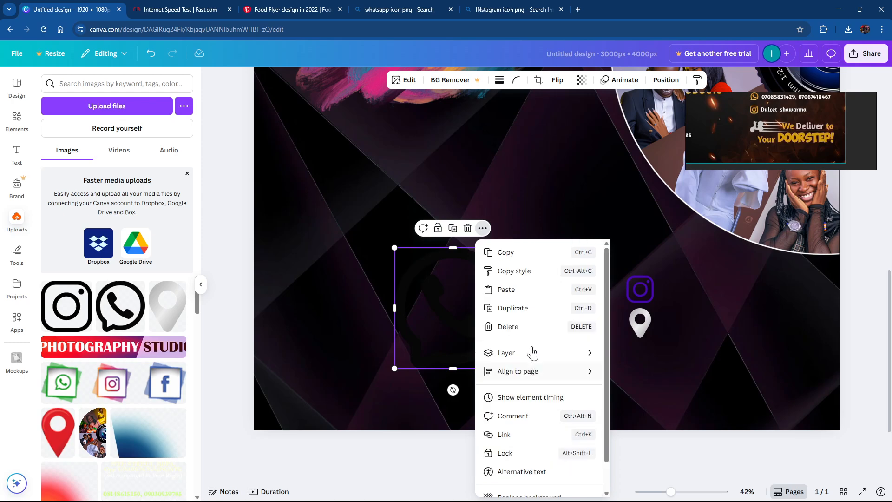
{"action": "left_click", "coordinate": [444, 80]}
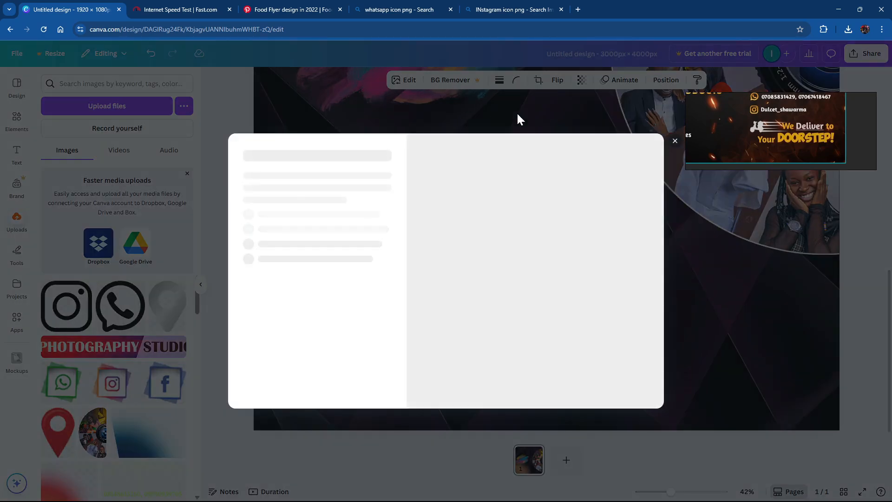
{"action": "left_click", "coordinate": [674, 142]}
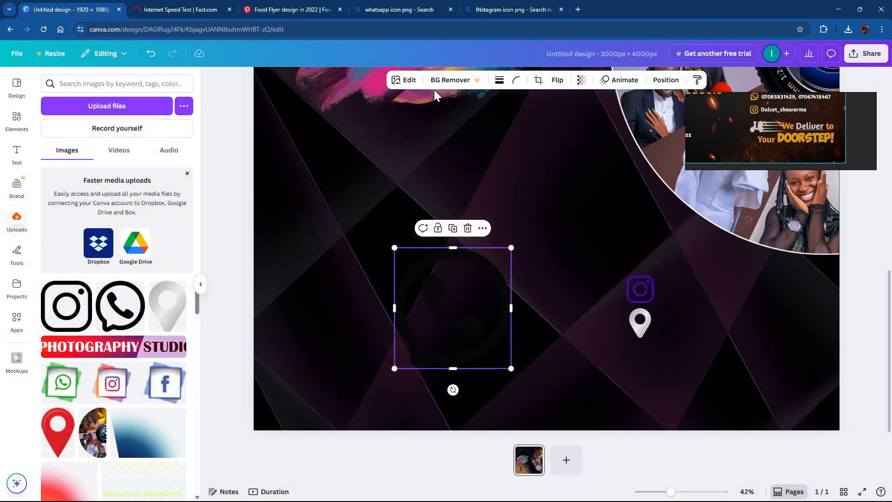
Look through the image editing filters and effects, and apply the Minty filter to the WhatsApp icon.
{"action": "left_click", "coordinate": [410, 81]}
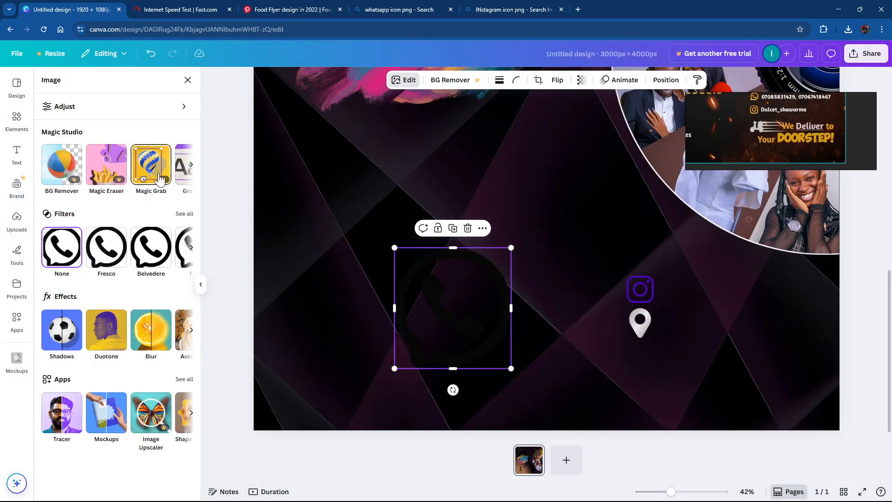
{"action": "scroll", "coordinate": [151, 253], "scroll_direction": "right", "scroll_amount": 3}
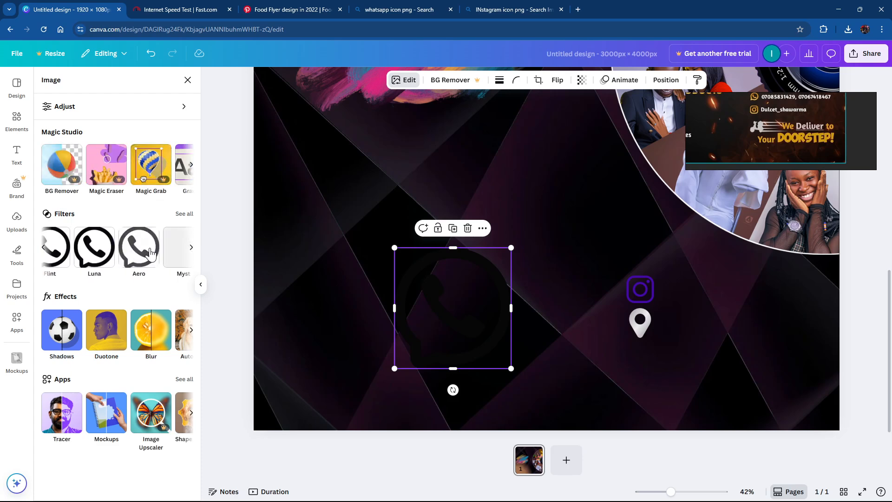
{"action": "scroll", "coordinate": [150, 253], "scroll_direction": "right", "scroll_amount": 3}
{"action": "scroll", "coordinate": [145, 330], "scroll_direction": "right", "scroll_amount": 2}
{"action": "scroll", "coordinate": [154, 414], "scroll_direction": "right", "scroll_amount": 2}
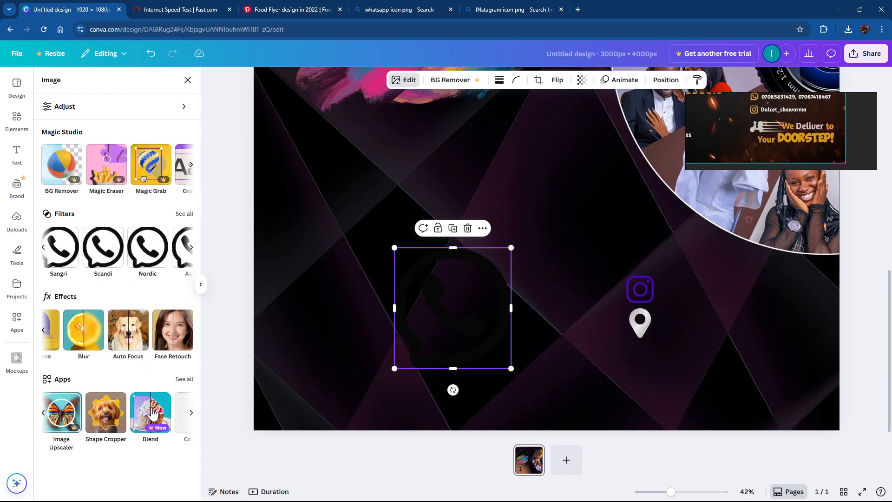
{"action": "scroll", "coordinate": [154, 412], "scroll_direction": "left", "scroll_amount": 2}
{"action": "scroll", "coordinate": [135, 179], "scroll_direction": "right", "scroll_amount": 3}
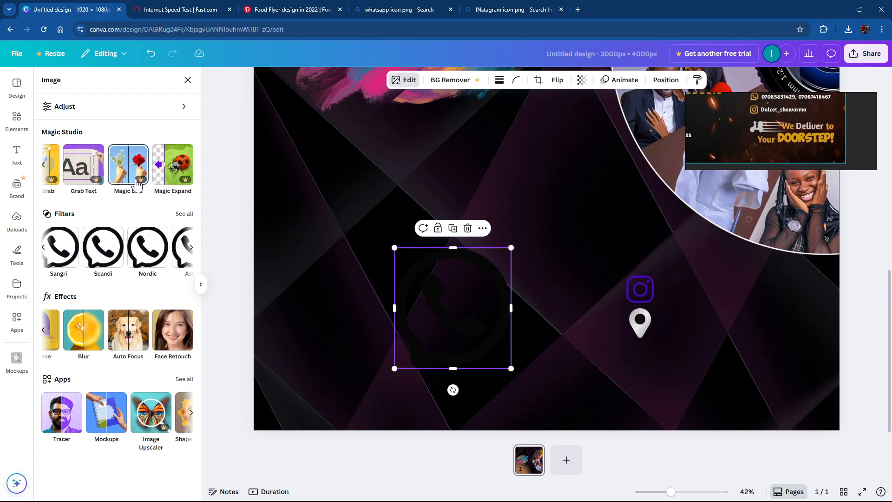
{"action": "scroll", "coordinate": [138, 183], "scroll_direction": "left", "scroll_amount": 3}
{"action": "scroll", "coordinate": [144, 253], "scroll_direction": "right", "scroll_amount": 4}
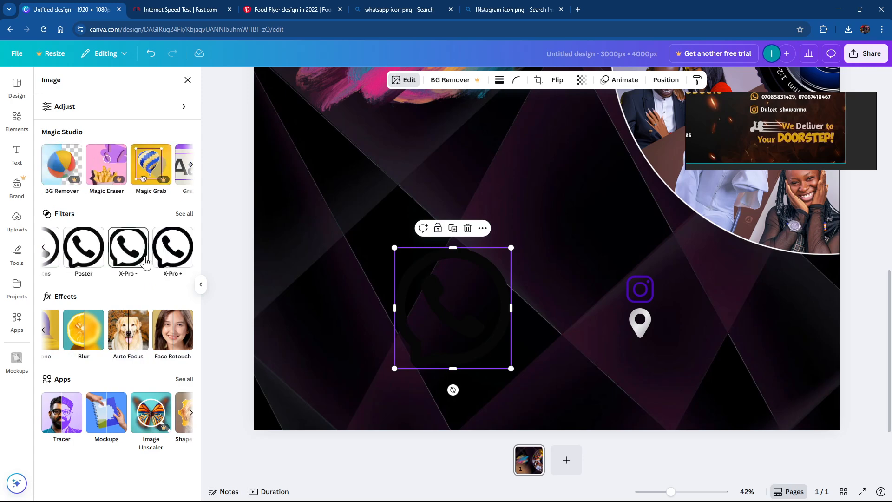
{"action": "scroll", "coordinate": [146, 262], "scroll_direction": "right", "scroll_amount": 3}
{"action": "left_click", "coordinate": [148, 256]}
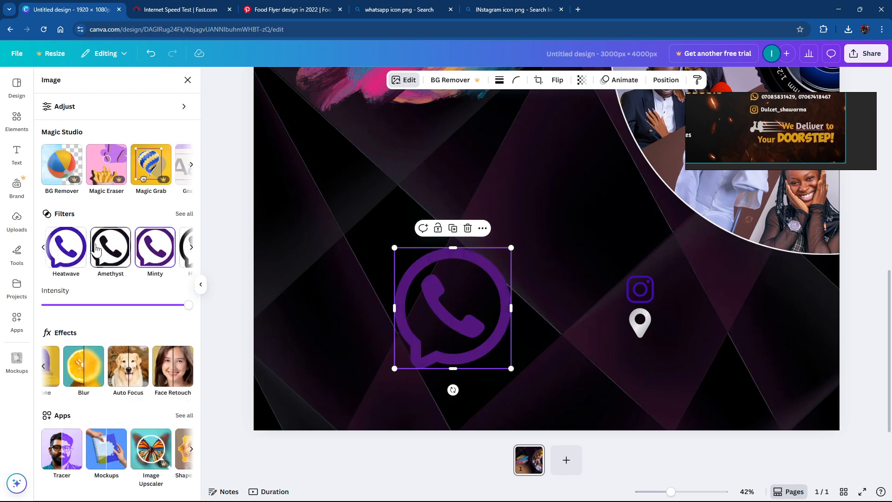
{"action": "left_click", "coordinate": [150, 254]}
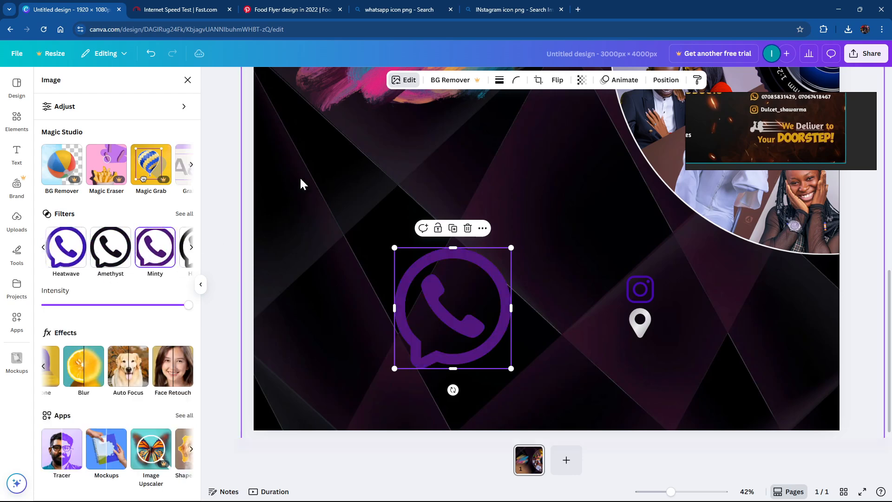
Shrink the WhatsApp icon to slightly less than the Instagram icon's size, place it directly below the location pin, and deselect it.
{"action": "mouse_move", "coordinate": [511, 308]}
{"action": "left_mouse_down"}
{"action": "mouse_move", "coordinate": [432, 344]}
{"action": "mouse_move", "coordinate": [556, 293]}
{"action": "mouse_move", "coordinate": [510, 313]}
{"action": "left_mouse_up"}
{"action": "left_click_drag", "start_coordinate": [511, 249], "coordinate": [650, 372]}
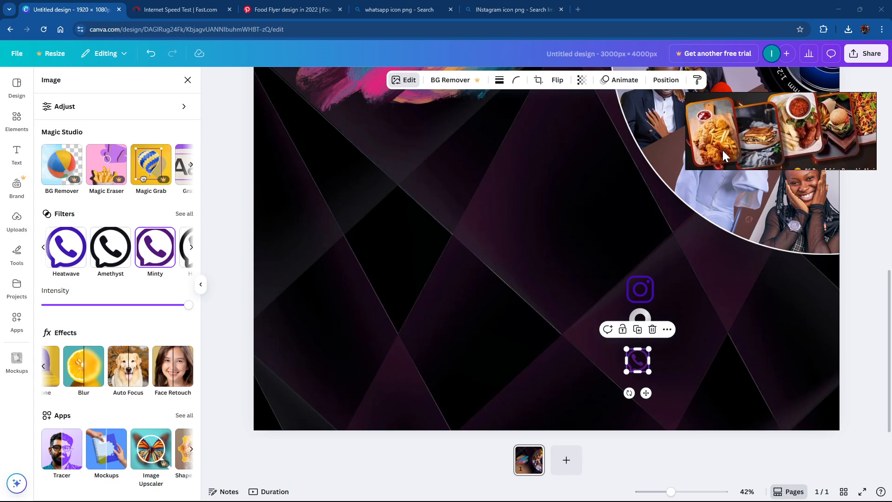
{"action": "left_click", "coordinate": [858, 207]}
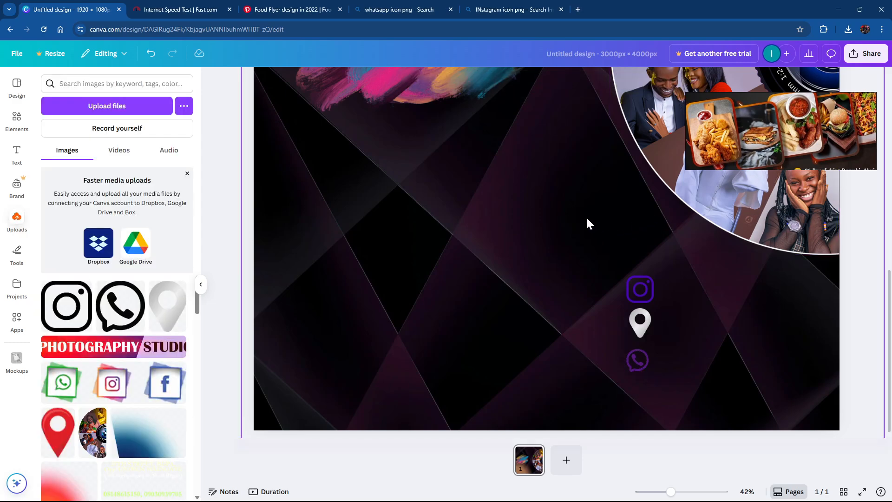
Switch to Photoshop and bring up the NEW STUDIO.tif document.
{"action": "key", "text": "alt+Tab"}
{"action": "key", "text": "alt+Tab"}
{"action": "key", "text": "alt+Tab"}
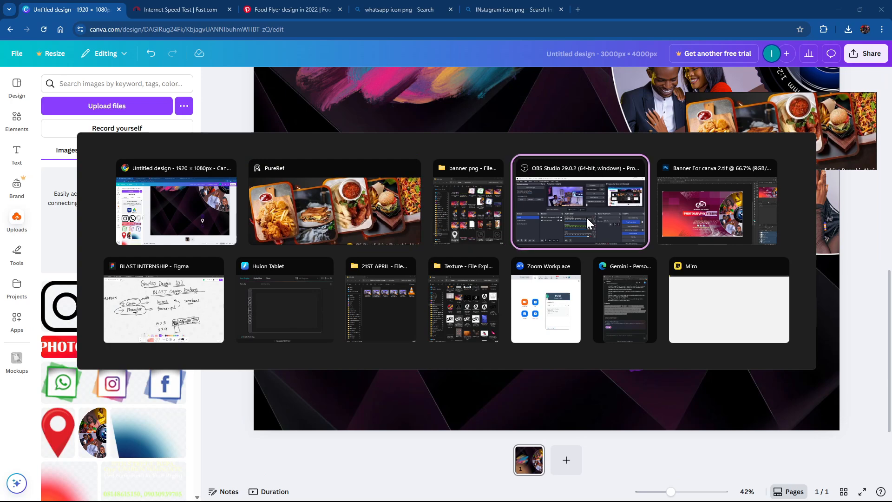
{"action": "key", "text": "alt+Tab"}
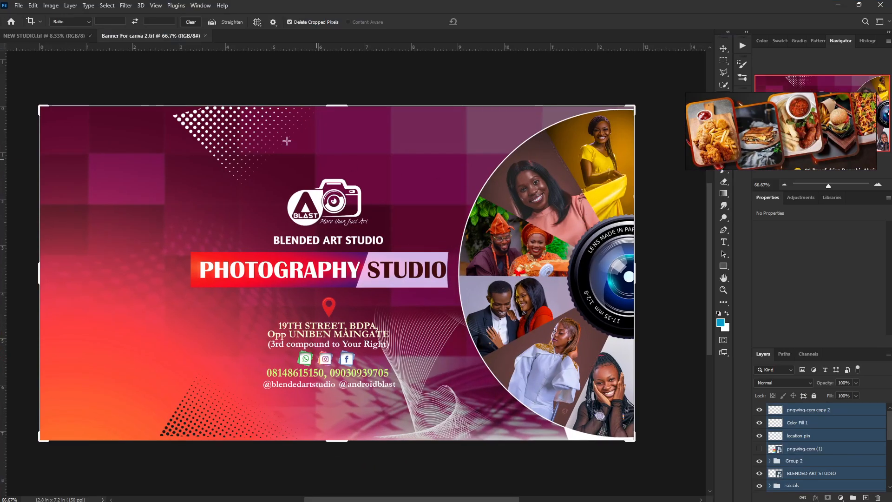
{"action": "left_click", "coordinate": [61, 37]}
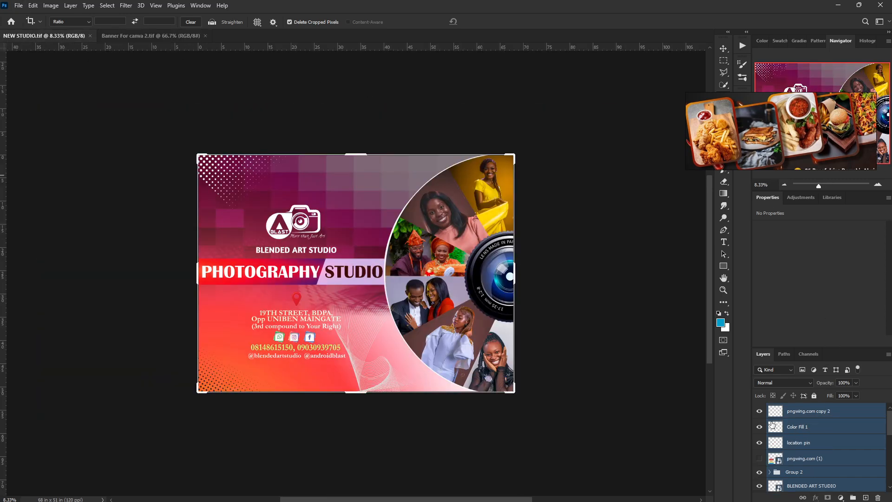
Hide the pngwing.com copy 2, Color Fill 1, location pin, BLENDED ART STUDIO, socials, BLAST logo, studio and Layer 4 layers.
{"action": "left_click", "coordinate": [760, 411]}
{"action": "left_click_drag", "start_coordinate": [760, 430], "coordinate": [764, 449]}
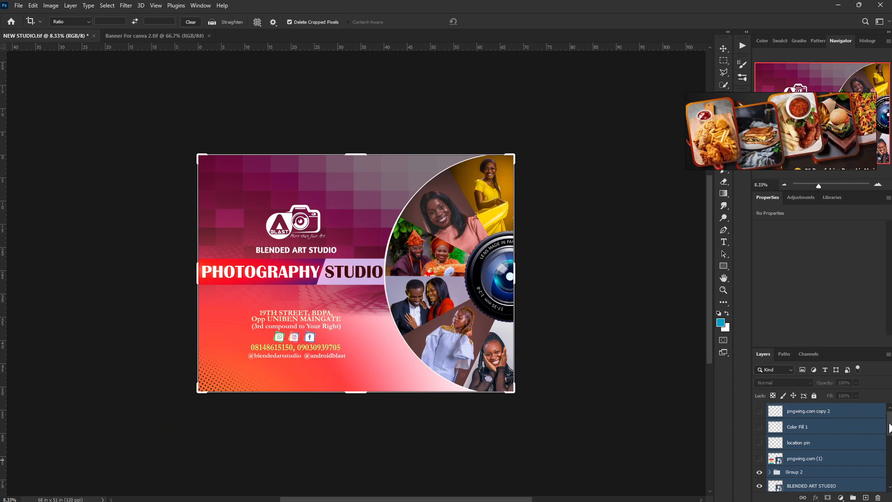
{"action": "left_click_drag", "start_coordinate": [889, 425], "coordinate": [884, 445]}
{"action": "left_click", "coordinate": [759, 415]}
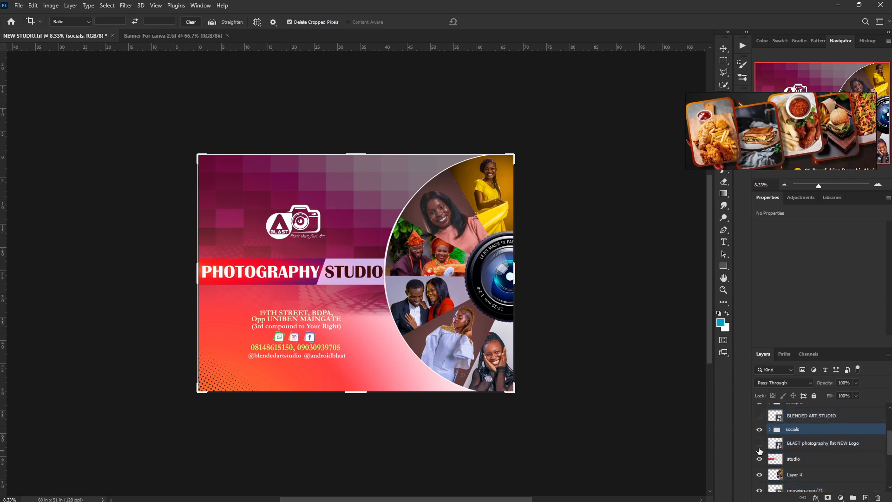
{"action": "left_click", "coordinate": [759, 443]}
{"action": "left_click", "coordinate": [760, 459]}
{"action": "left_click", "coordinate": [759, 429]}
{"action": "left_click", "coordinate": [760, 475]}
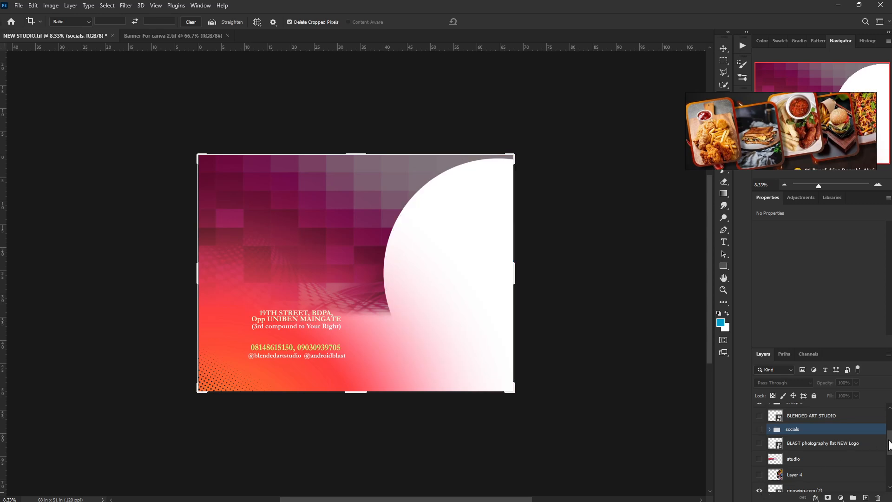
Hide all remaining layers, including pngwing.com (2), Group 3, Hue/Saturation 2 and both Group 1 layers, keeping only the white Layer 0 visible.
{"action": "scroll", "coordinate": [787, 425], "scroll_direction": "down", "scroll_amount": 5}
{"action": "left_click", "coordinate": [760, 406]}
{"action": "scroll", "coordinate": [814, 435], "scroll_direction": "up", "scroll_amount": 2}
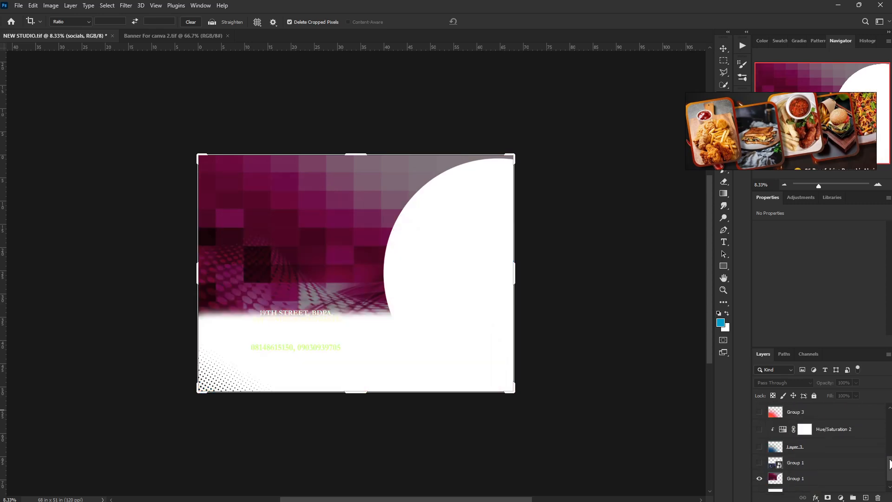
{"action": "left_click", "coordinate": [759, 429]}
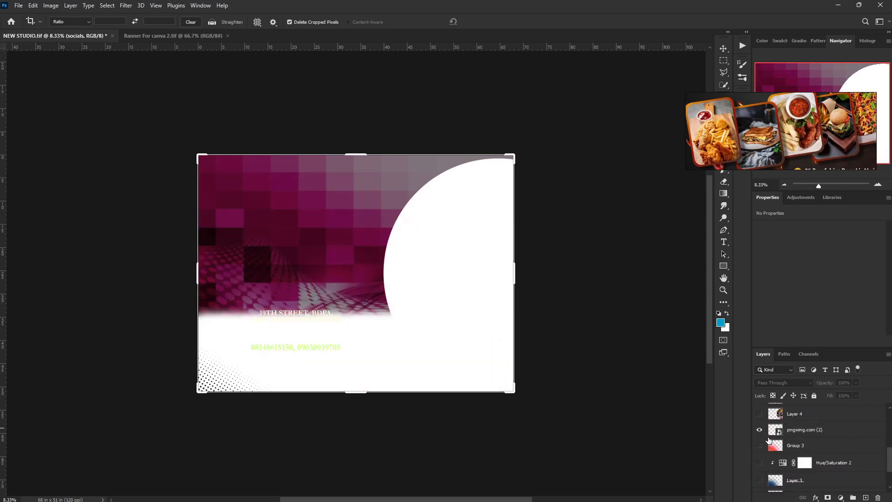
{"action": "left_click", "coordinate": [760, 430]}
{"action": "scroll", "coordinate": [890, 470], "scroll_direction": "down", "scroll_amount": 2}
{"action": "scroll", "coordinate": [890, 471], "scroll_direction": "down", "scroll_amount": 1}
{"action": "left_click", "coordinate": [760, 468]}
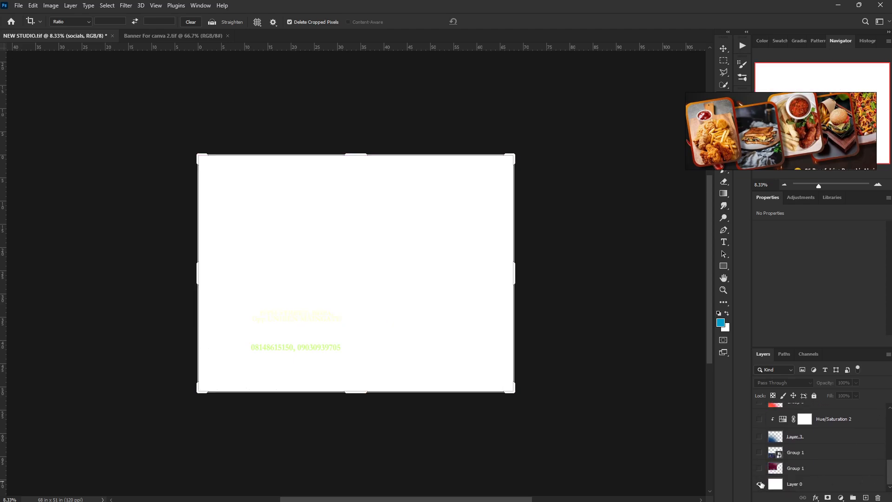
{"action": "left_click", "coordinate": [759, 484]}
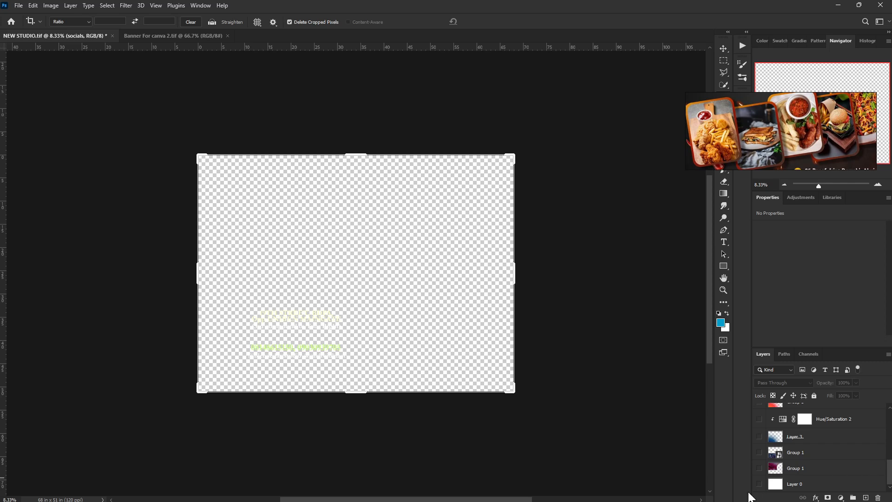
{"action": "left_click", "coordinate": [760, 484]}
{"action": "left_click_drag", "start_coordinate": [890, 470], "coordinate": [889, 414]}
{"action": "left_click", "coordinate": [760, 448]}
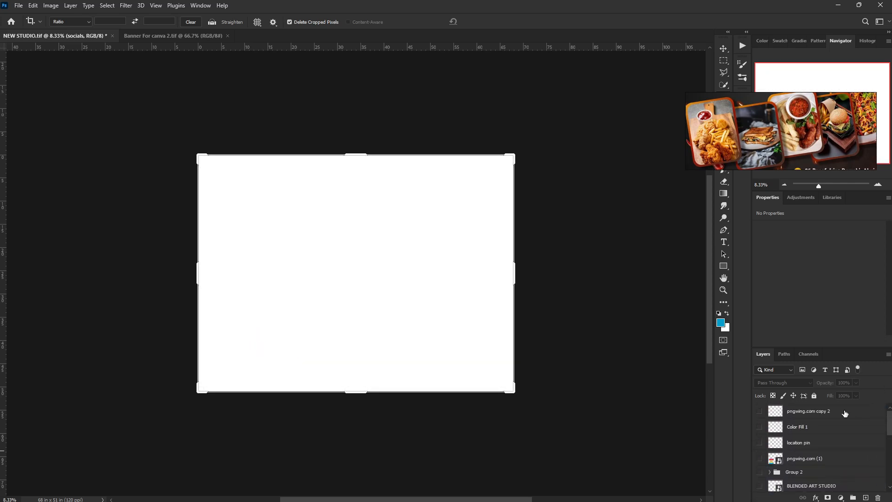
Add a new layer above pngwing.com copy 2 and draw a blue upright rectangle of about 2910 × 3816 px on the white canvas.
{"action": "left_click", "coordinate": [838, 416]}
{"action": "left_click", "coordinate": [865, 497]}
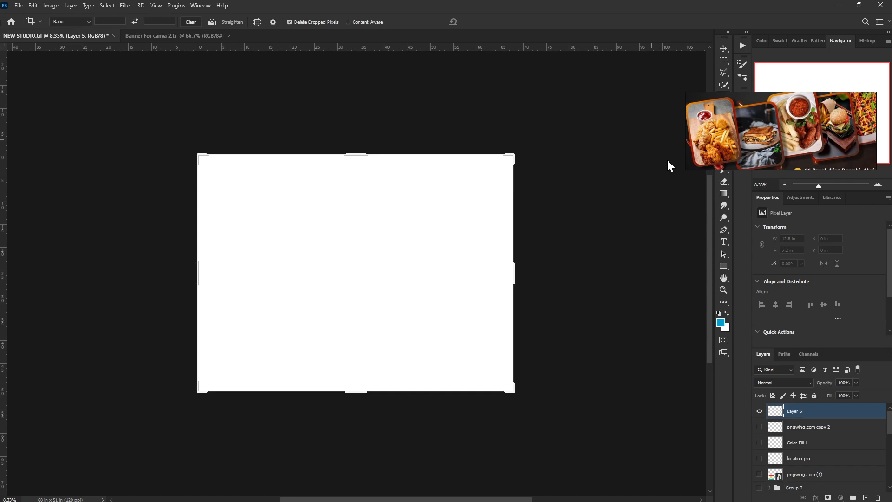
{"action": "left_click", "coordinate": [728, 268]}
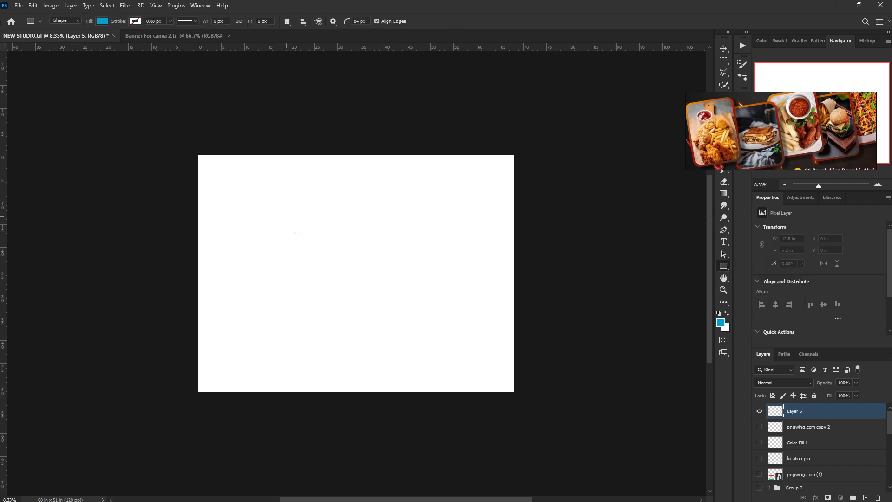
{"action": "left_click_drag", "start_coordinate": [288, 214], "coordinate": [400, 361]}
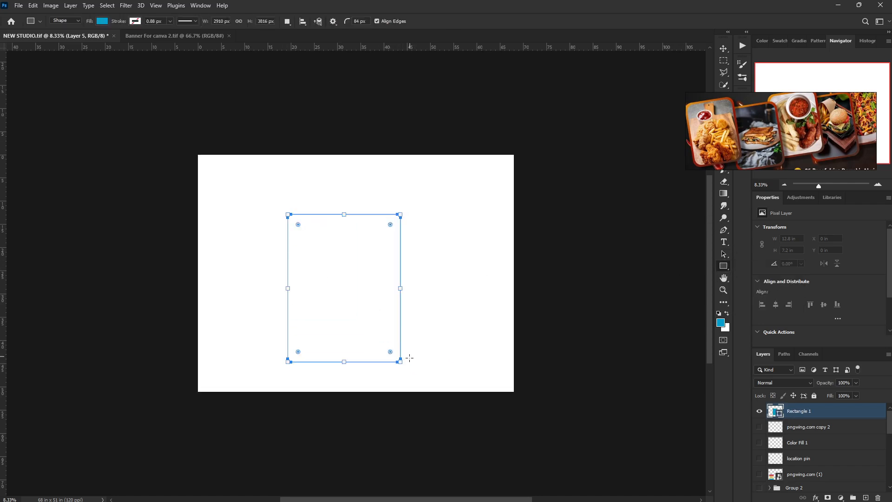
Give the rectangle a white stroke about 4.62 px wide.
{"action": "left_click", "coordinate": [137, 21]}
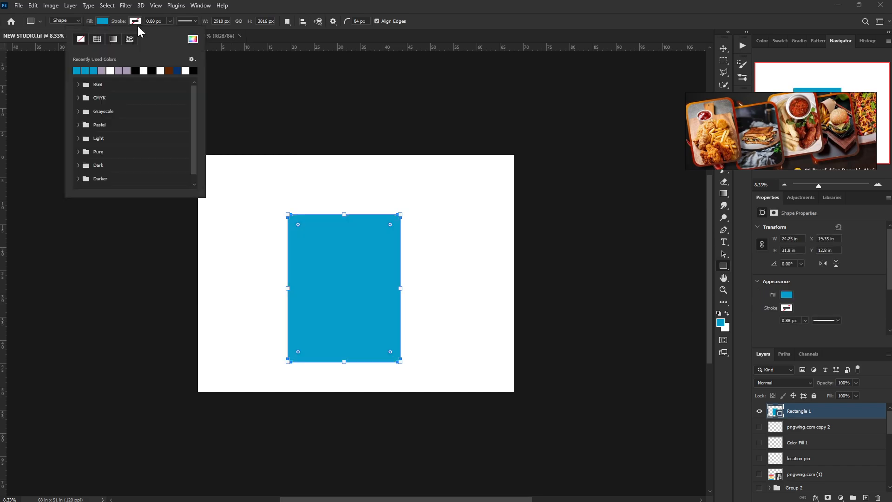
{"action": "left_click", "coordinate": [178, 71]}
{"action": "left_click", "coordinate": [152, 71]}
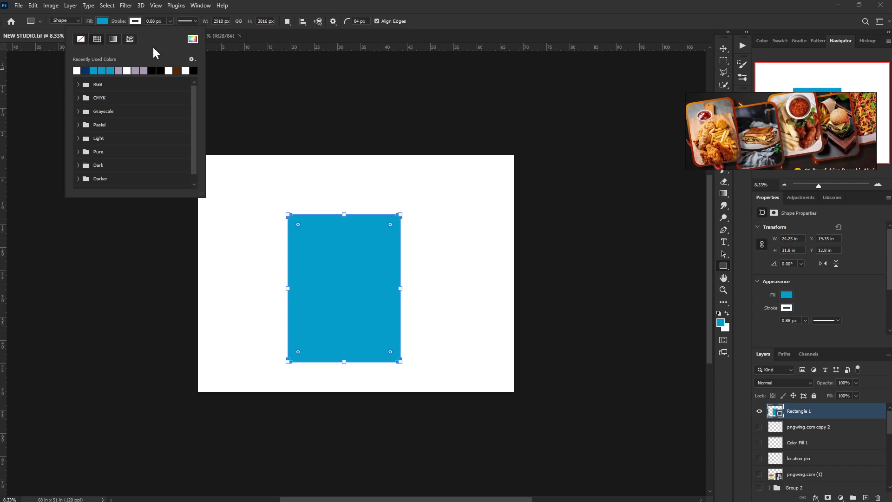
{"action": "left_click", "coordinate": [168, 21]}
{"action": "left_click_drag", "start_coordinate": [169, 31], "coordinate": [172, 32]}
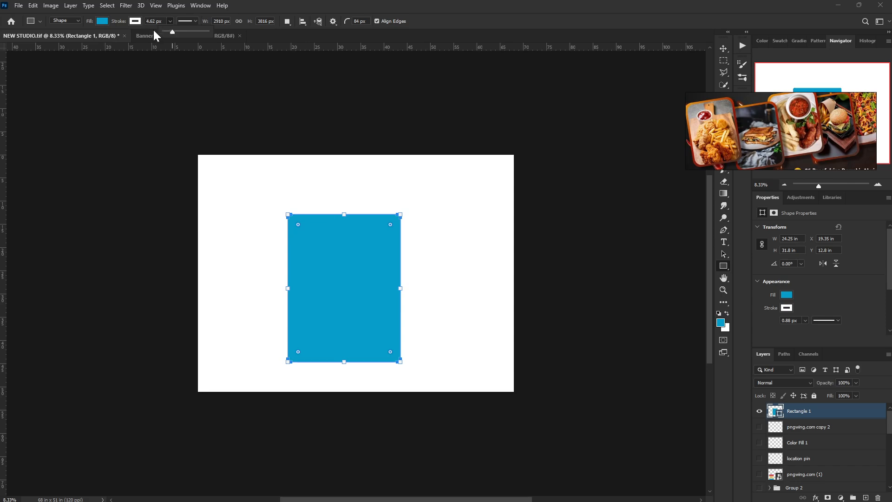
Remove the rectangle's fill and increase its stroke width to about 38 px.
{"action": "left_click", "coordinate": [102, 21]}
{"action": "left_click", "coordinate": [49, 40]}
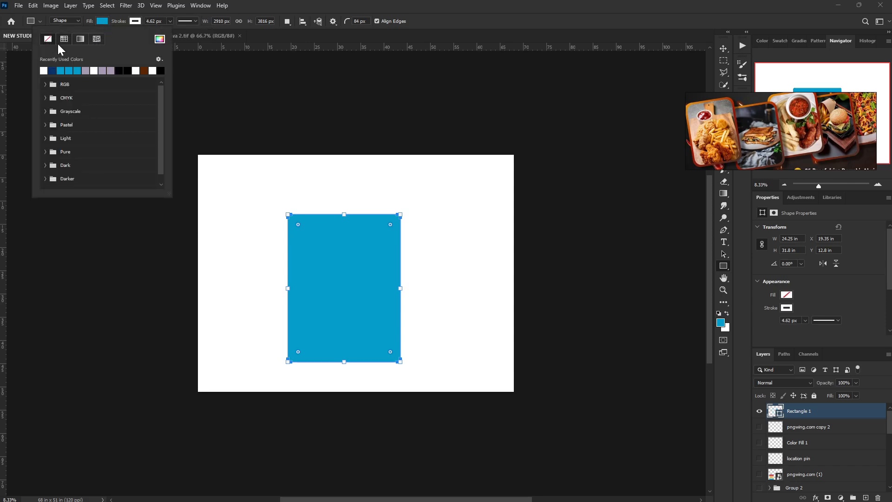
{"action": "left_click", "coordinate": [169, 21]}
{"action": "mouse_move", "coordinate": [175, 31]}
{"action": "left_mouse_down"}
{"action": "mouse_move", "coordinate": [195, 32]}
{"action": "mouse_move", "coordinate": [184, 38]}
{"action": "left_mouse_up"}
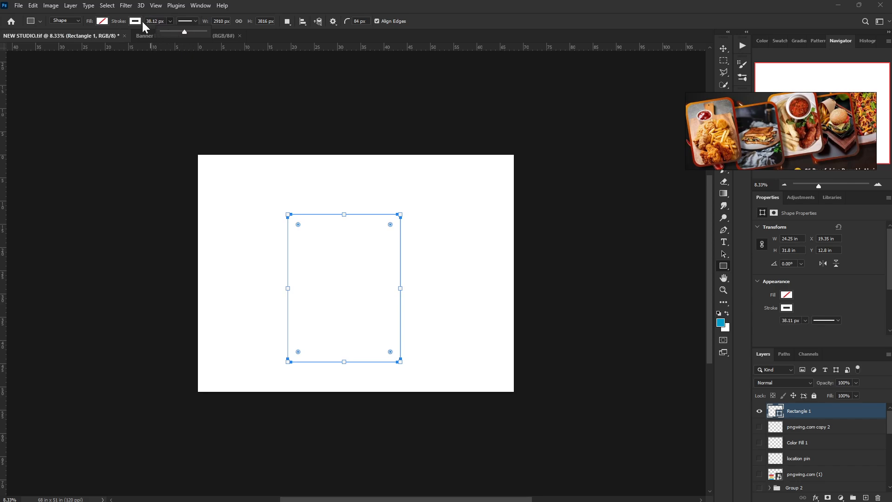
{"action": "left_click", "coordinate": [491, 14]}
{"action": "left_click", "coordinate": [807, 427]}
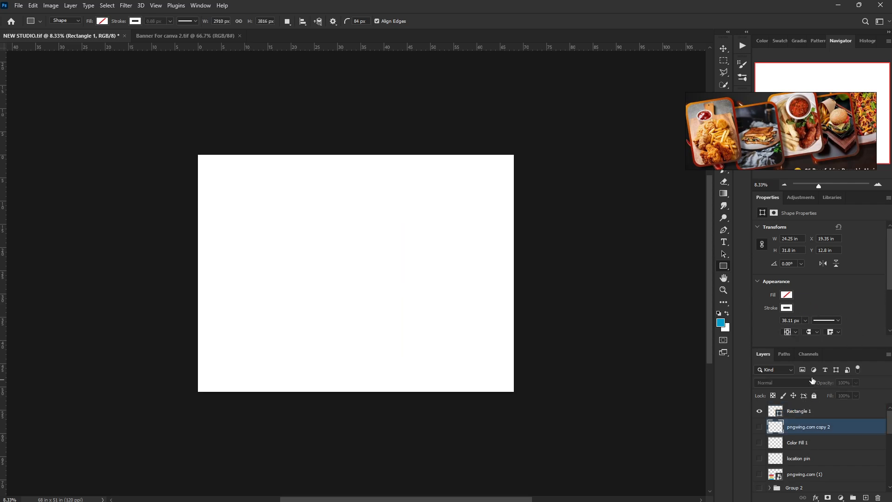
{"action": "left_click", "coordinate": [809, 410]}
{"action": "left_click", "coordinate": [787, 308]}
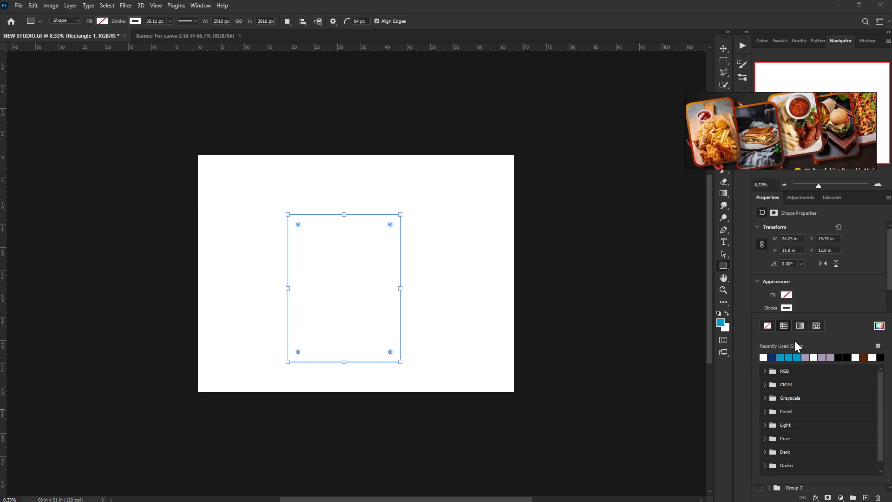
{"action": "left_click", "coordinate": [780, 357]}
{"action": "left_click", "coordinate": [814, 357]}
{"action": "left_click", "coordinate": [858, 310]}
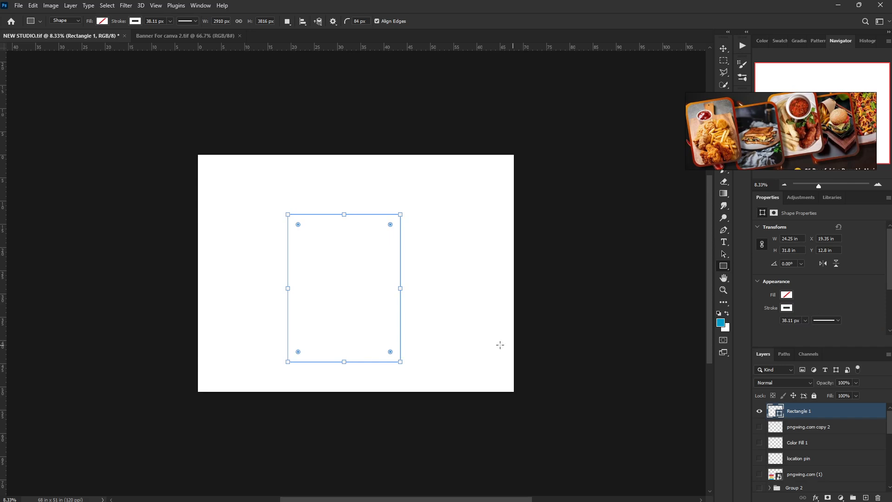
{"action": "left_click", "coordinate": [342, 280]}
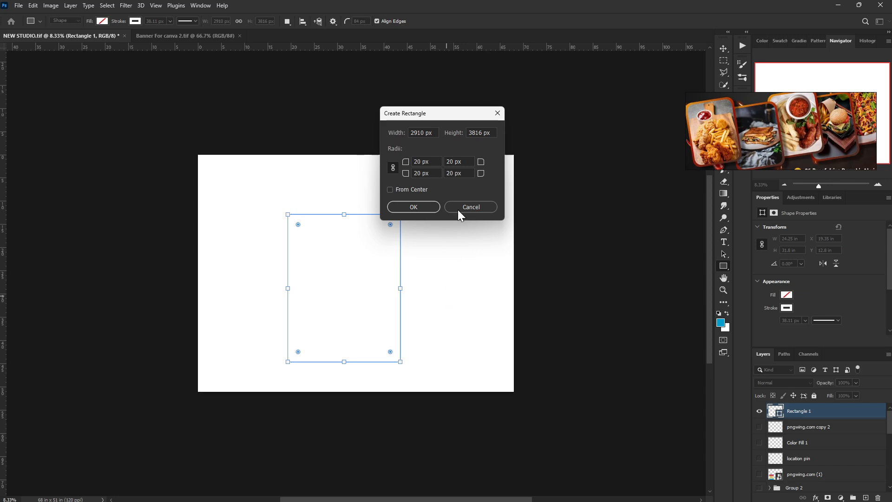
{"action": "left_click", "coordinate": [462, 204]}
Switch to the Move tool and change the stroke colour of Rectangle 1 to dark blue.
{"action": "left_click", "coordinate": [723, 51]}
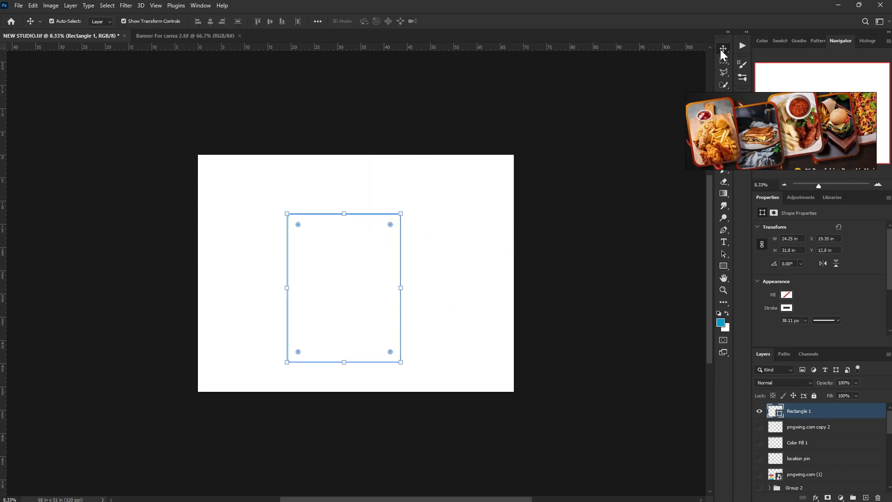
{"action": "left_click", "coordinate": [425, 322]}
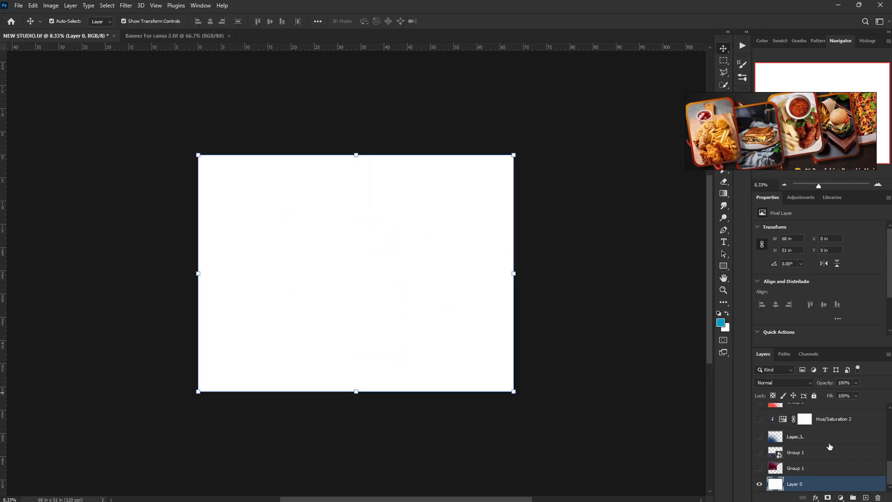
{"action": "scroll", "coordinate": [830, 447], "scroll_direction": "up", "scroll_amount": 15}
{"action": "left_click", "coordinate": [804, 416]}
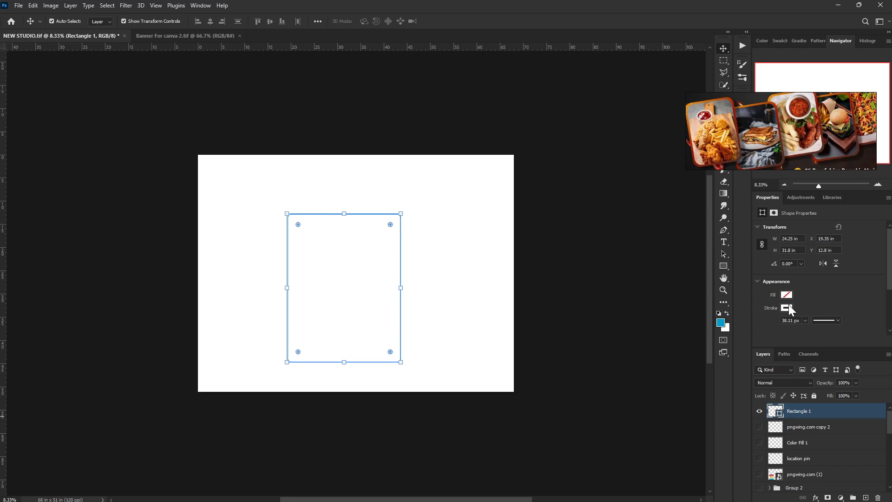
{"action": "left_click", "coordinate": [788, 307]}
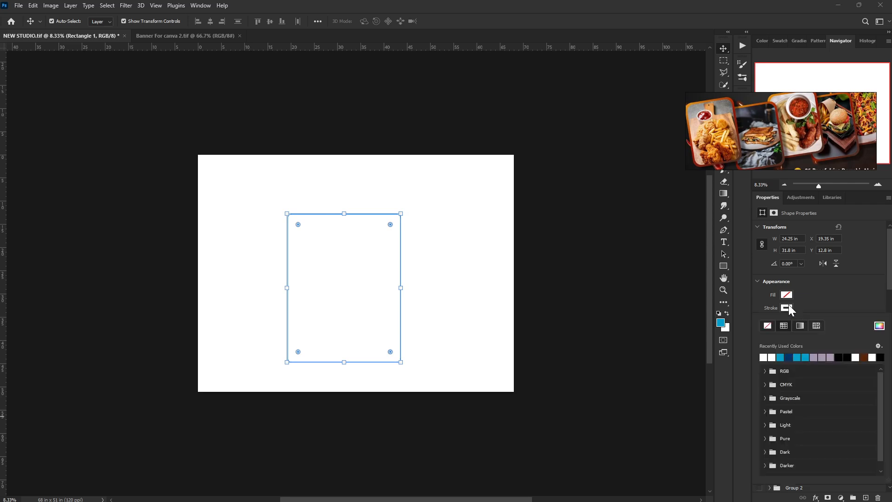
{"action": "left_click", "coordinate": [788, 356]}
{"action": "left_click", "coordinate": [843, 288]}
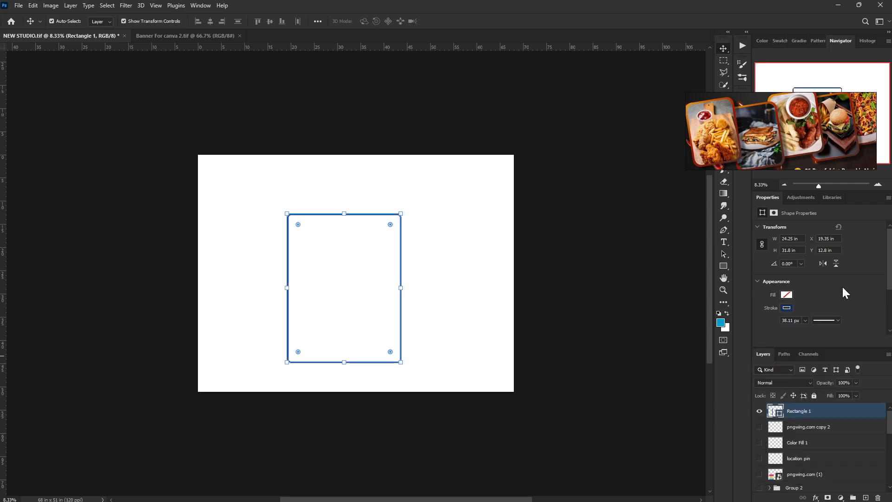
{"action": "left_click", "coordinate": [466, 318]}
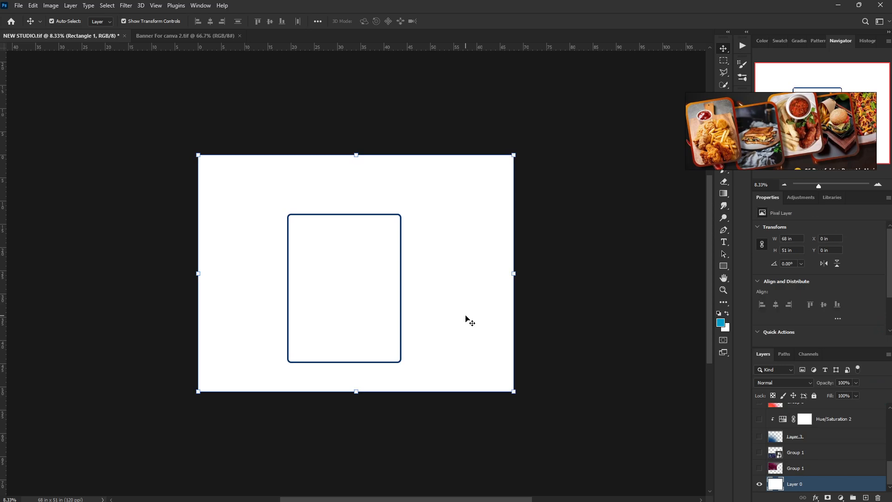
Increase the rectangle's stroke width to about 92 px.
{"action": "left_click", "coordinate": [402, 334]}
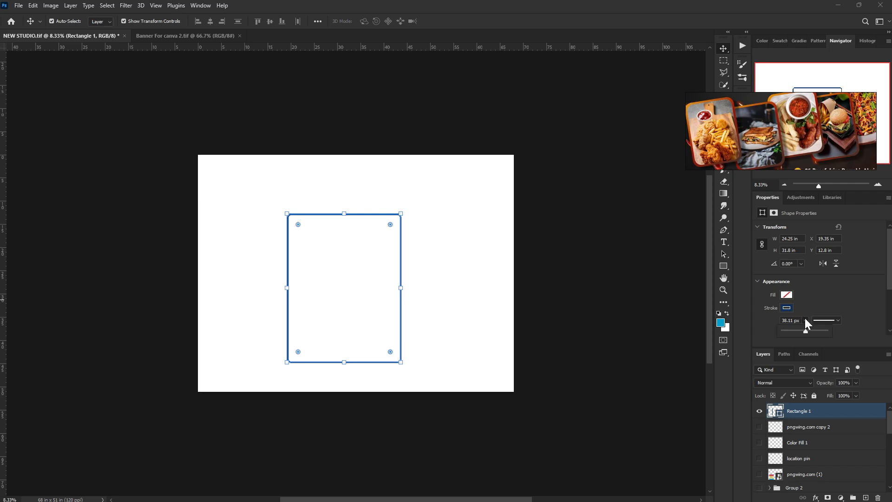
{"action": "left_click", "coordinate": [815, 331]}
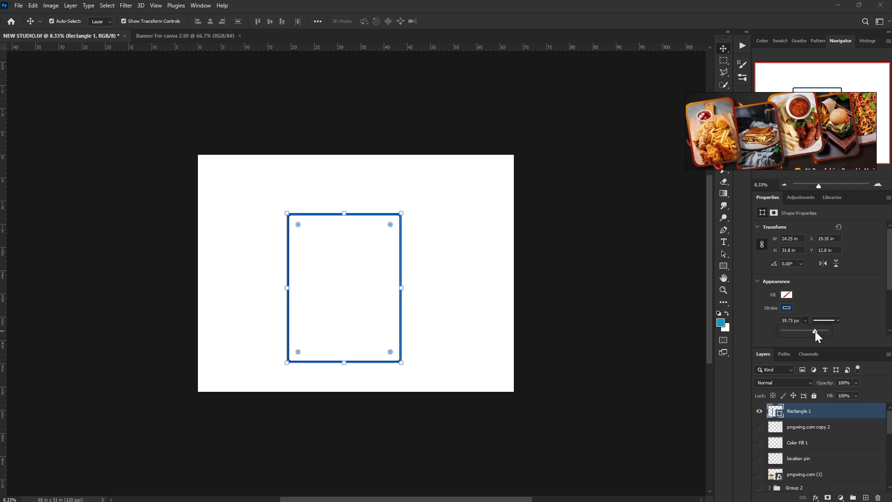
{"action": "mouse_move", "coordinate": [815, 331]}
{"action": "left_mouse_down"}
{"action": "mouse_move", "coordinate": [827, 331]}
{"action": "mouse_move", "coordinate": [817, 333]}
{"action": "left_mouse_up"}
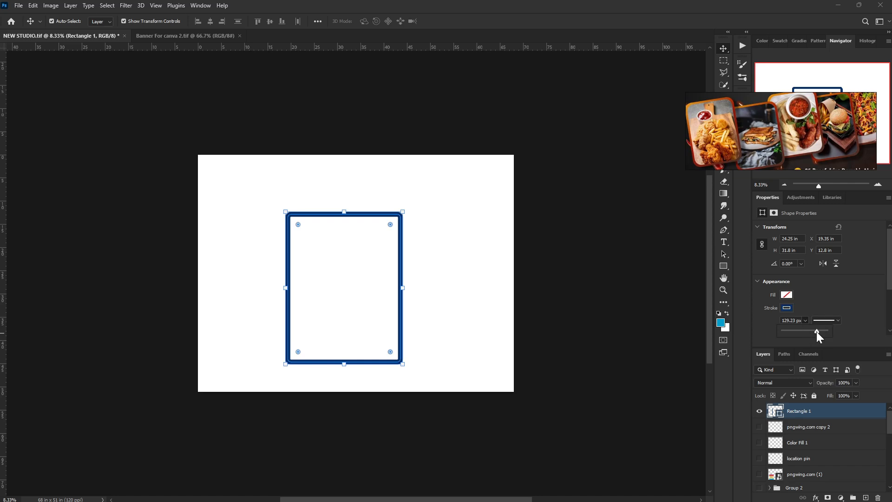
{"action": "left_click_drag", "start_coordinate": [816, 331], "coordinate": [816, 333]}
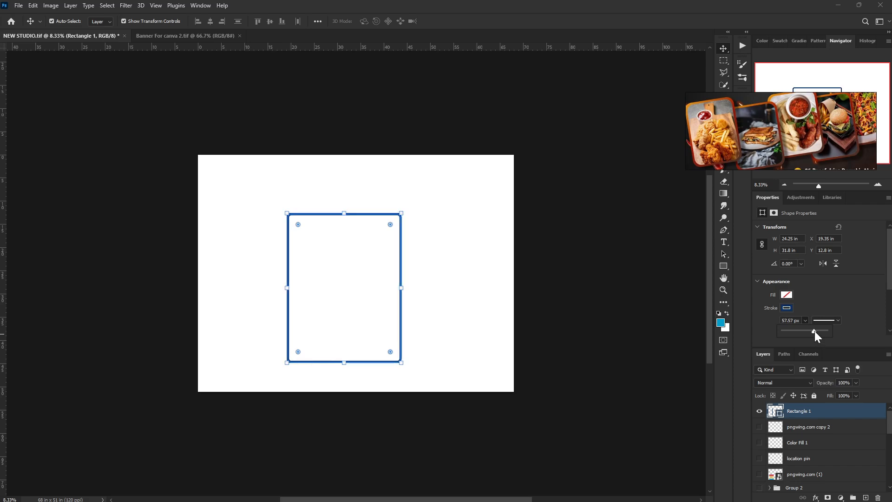
{"action": "left_click_drag", "start_coordinate": [815, 330], "coordinate": [816, 331]}
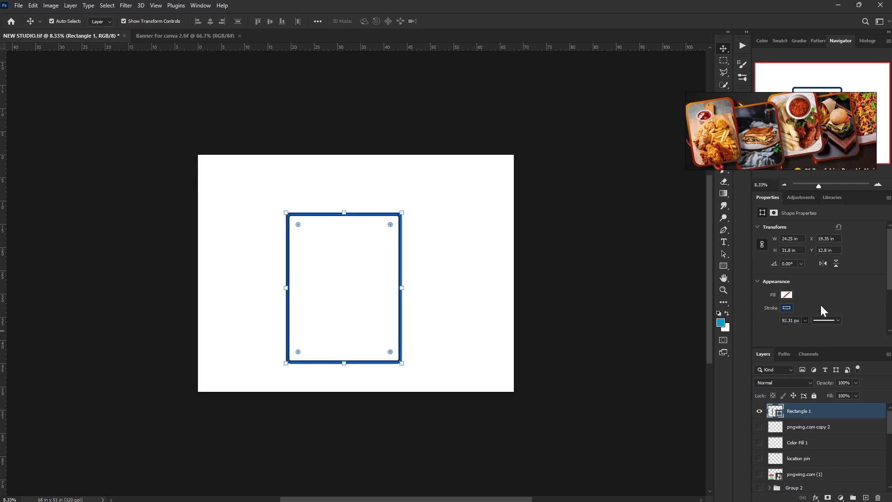
Change the rectangle's stroke to the custom dark orange #b55900 and deselect the shape.
{"action": "left_click", "coordinate": [786, 308]}
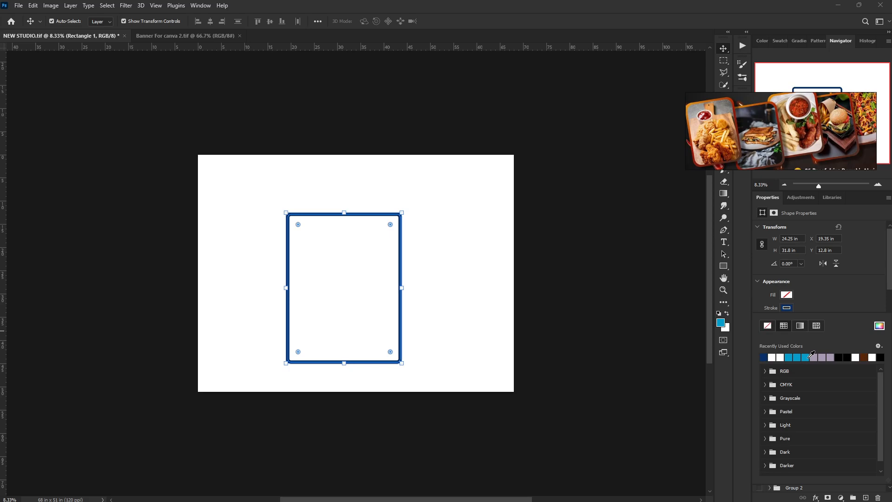
{"action": "left_click", "coordinate": [880, 325]}
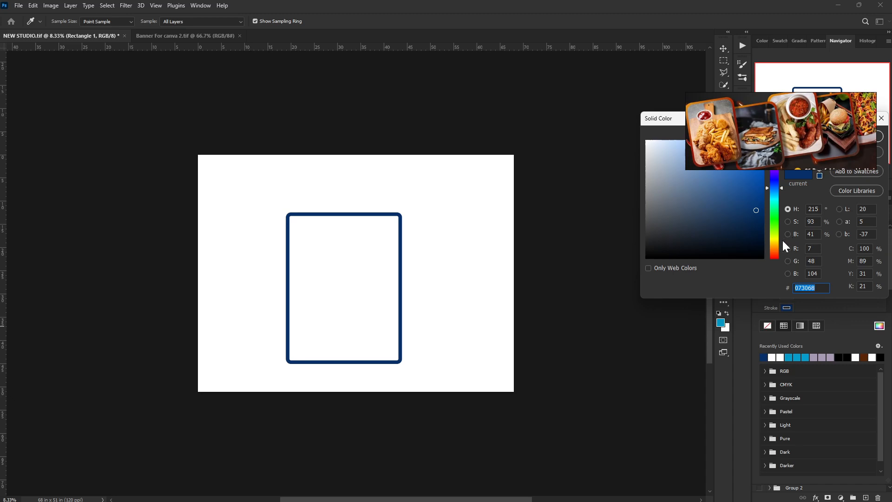
{"action": "left_click_drag", "start_coordinate": [782, 239], "coordinate": [774, 244]}
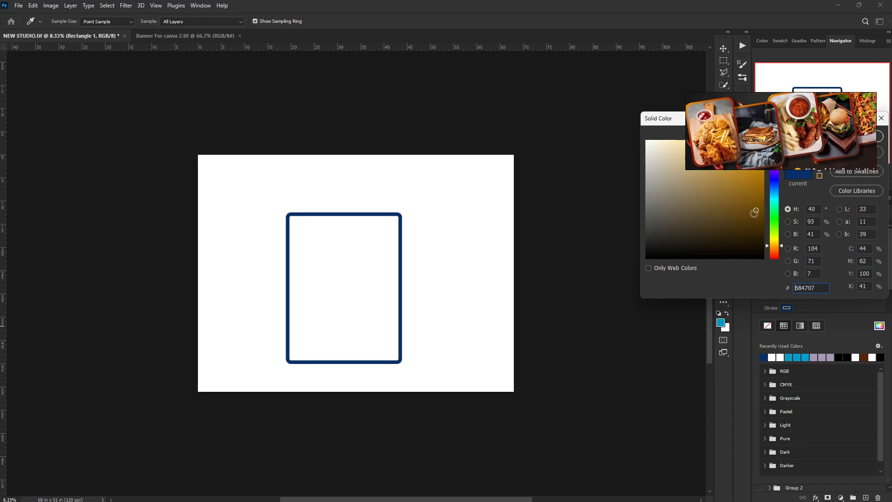
{"action": "left_click_drag", "start_coordinate": [755, 213], "coordinate": [771, 172]}
{"action": "left_click_drag", "start_coordinate": [673, 121], "coordinate": [569, 246]}
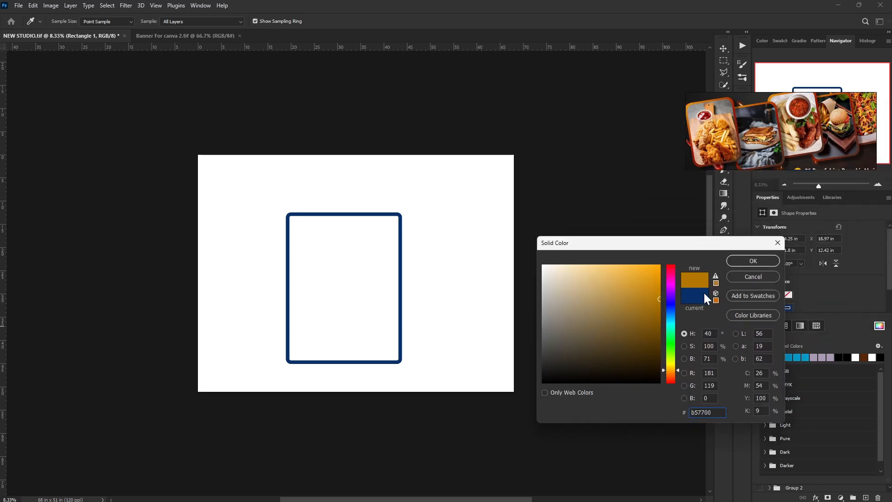
{"action": "left_click_drag", "start_coordinate": [671, 369], "coordinate": [671, 375]}
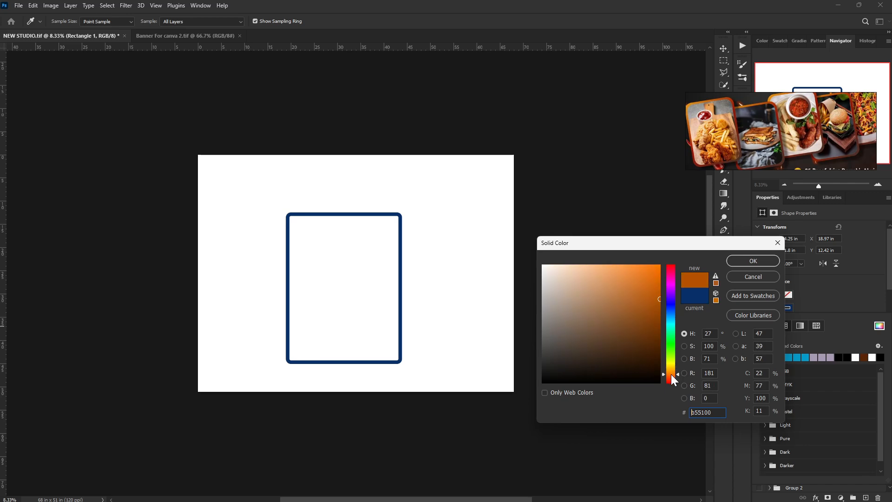
{"action": "left_click", "coordinate": [762, 258]}
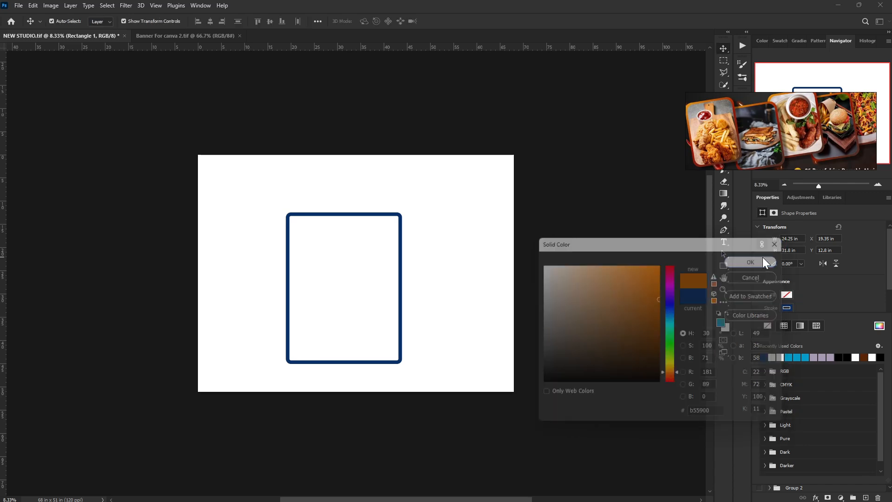
{"action": "left_click", "coordinate": [598, 288]}
{"action": "left_click", "coordinate": [597, 289]}
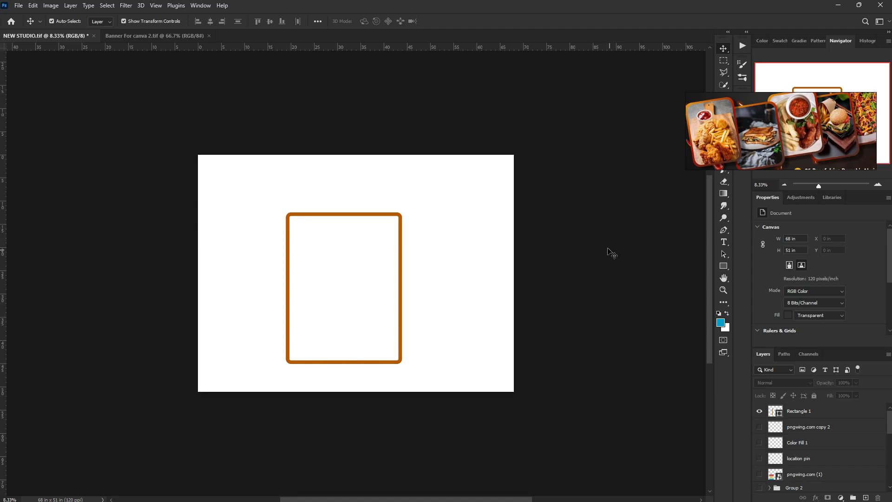
Enlarge Rectangle 1 proportionally to about 29.6 × 38.8 in and centre it on the white canvas.
{"action": "left_click", "coordinate": [801, 412]}
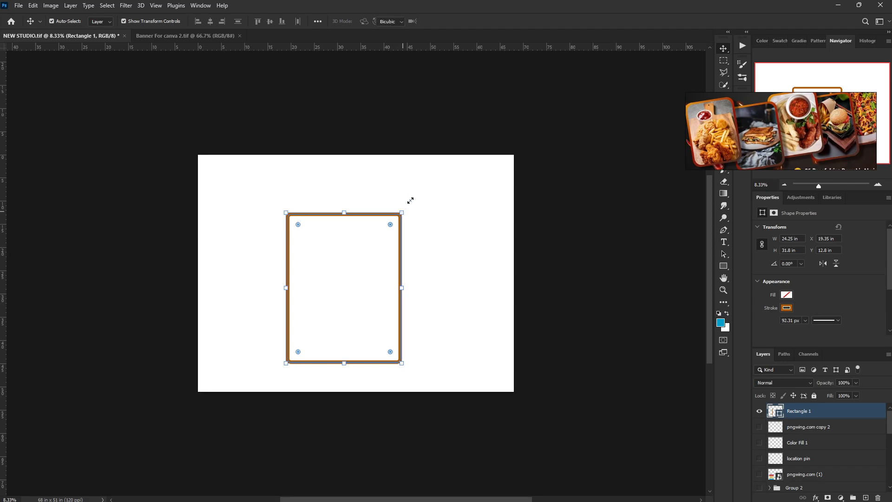
{"action": "left_click_drag", "start_coordinate": [402, 212], "coordinate": [427, 178]}
{"action": "left_click_drag", "start_coordinate": [371, 277], "coordinate": [369, 289]}
{"action": "key", "text": "Return"}
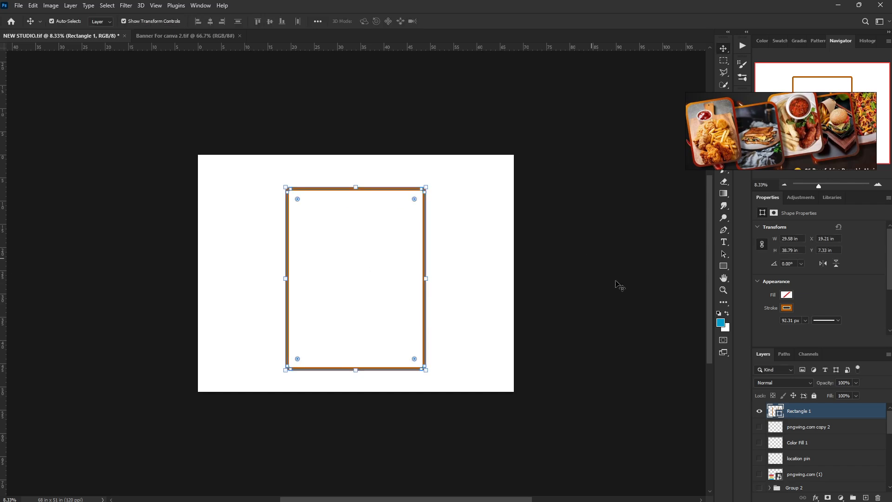
Duplicate Rectangle 1 directly beneath the original layer and give the copy a white fill.
{"action": "left_click", "coordinate": [793, 427]}
{"action": "left_click", "coordinate": [800, 415]}
{"action": "left_click_drag", "start_coordinate": [803, 414], "coordinate": [809, 426]}
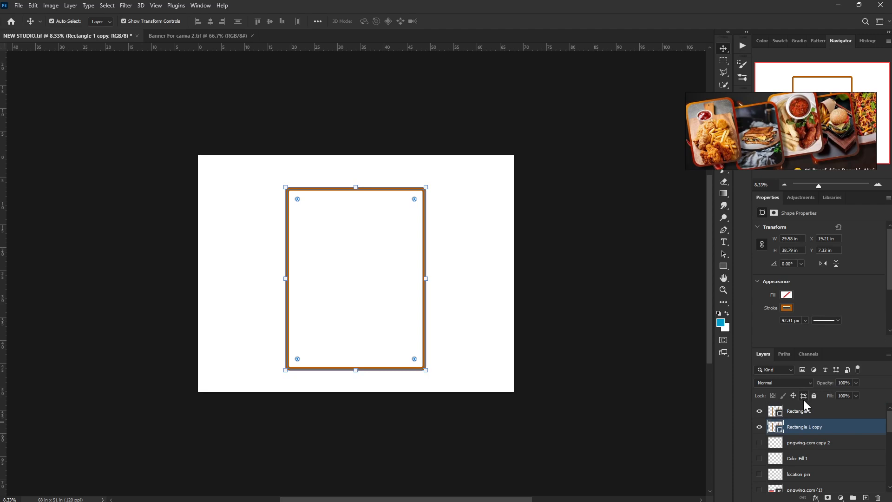
{"action": "left_click", "coordinate": [789, 296]}
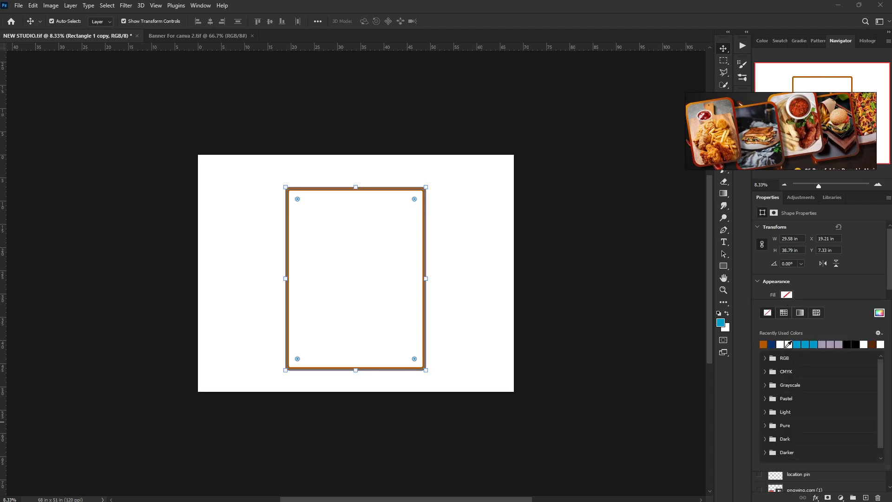
{"action": "left_click", "coordinate": [789, 344]}
{"action": "left_click", "coordinate": [860, 298]}
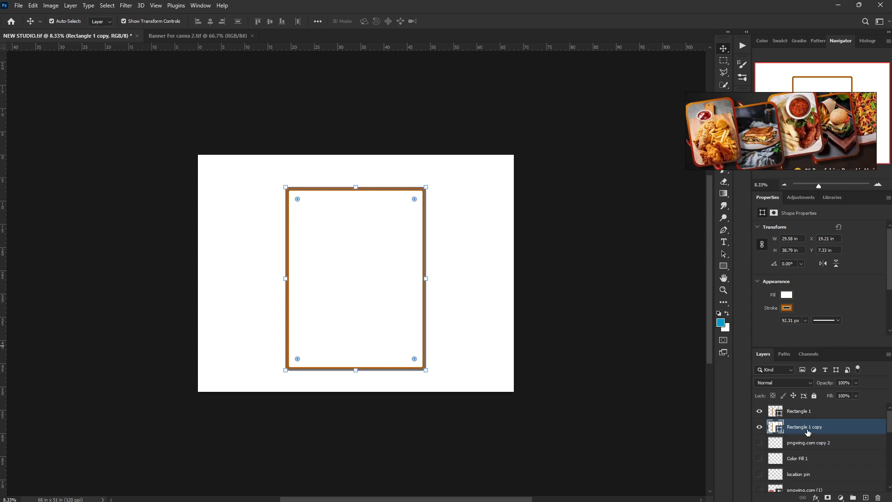
Add a drop shadow effect to the Rectangle 1 copy layer and set its blend mode to Normal.
{"action": "right_click", "coordinate": [847, 431]}
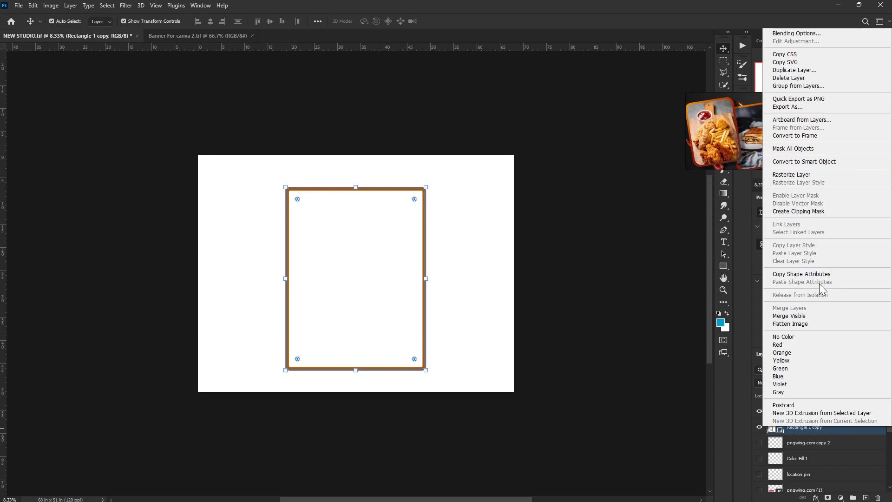
{"action": "left_click", "coordinate": [845, 445]}
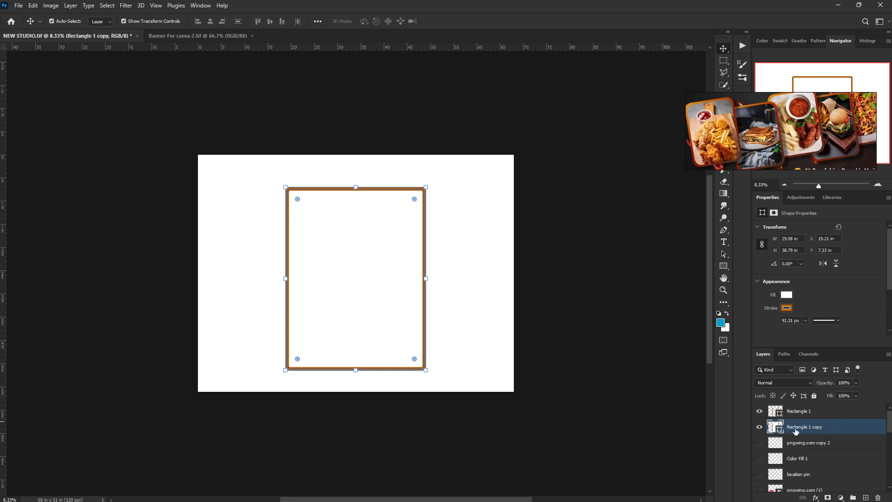
{"action": "double_click", "coordinate": [769, 425]}
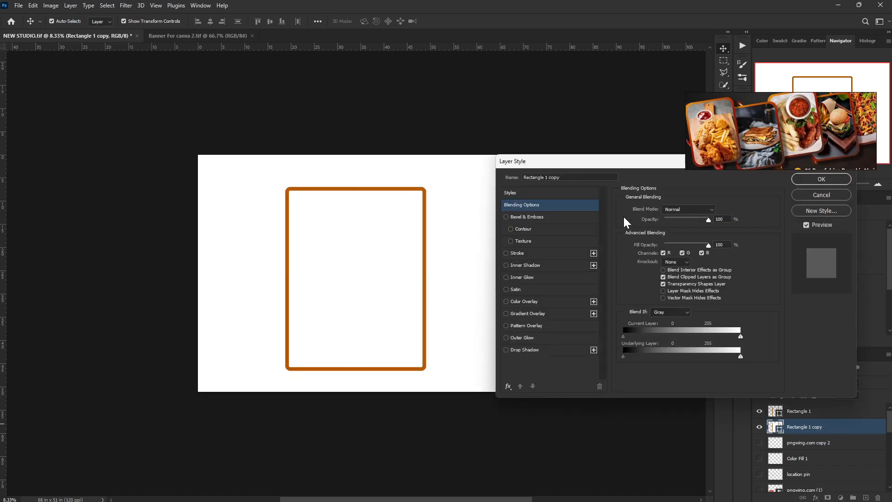
{"action": "left_click_drag", "start_coordinate": [615, 164], "coordinate": [607, 221]}
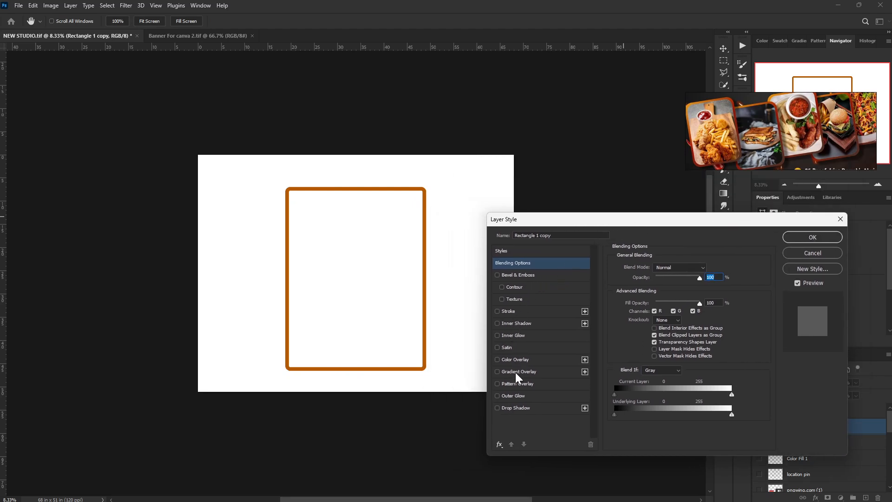
{"action": "left_click", "coordinate": [507, 409]}
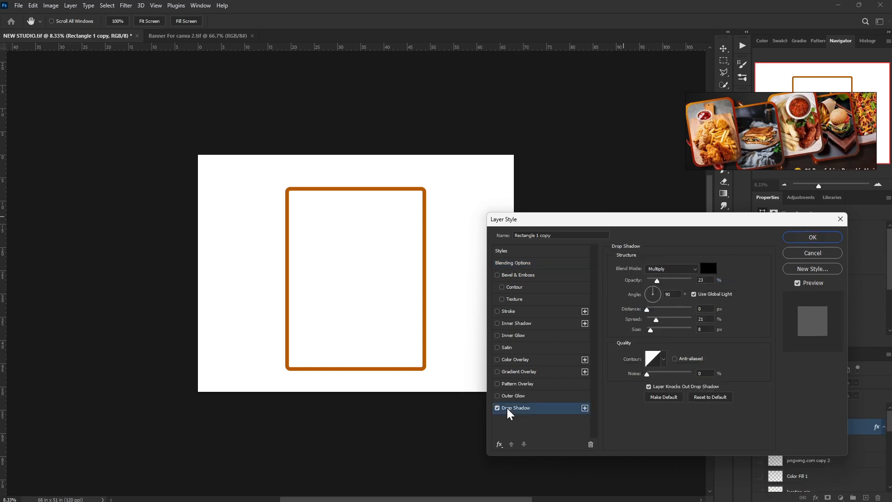
{"action": "left_click", "coordinate": [662, 270]}
{"action": "left_click", "coordinate": [662, 277]}
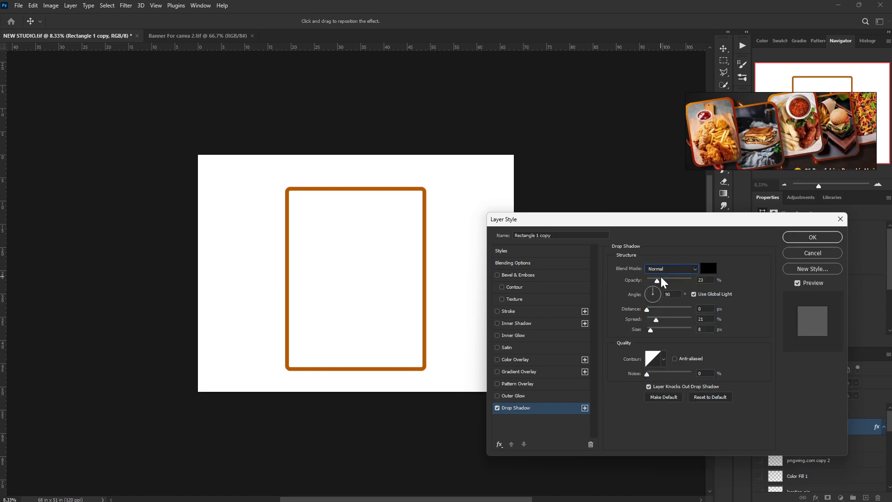
Set the drop shadow to 49% opacity, 35° angle, 65 px distance, 20% spread and 215 px size, and apply it.
{"action": "left_click_drag", "start_coordinate": [657, 281], "coordinate": [666, 281]}
{"action": "left_click_drag", "start_coordinate": [659, 323], "coordinate": [667, 323]}
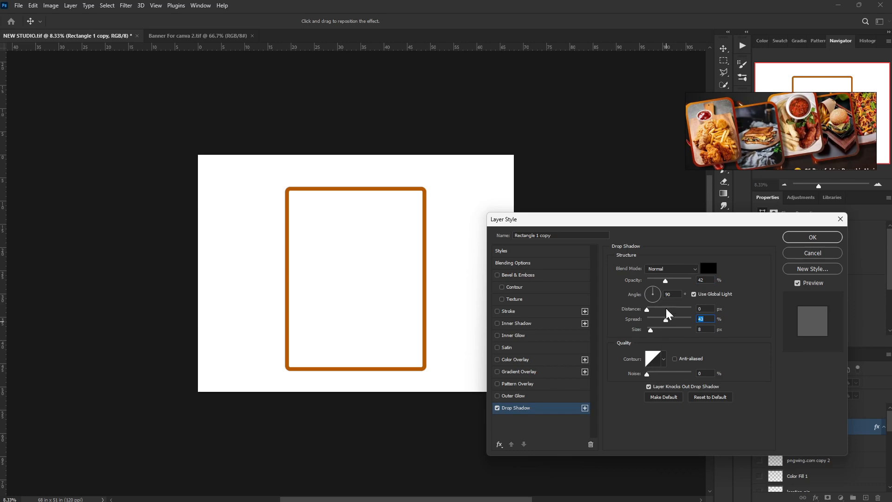
{"action": "left_click_drag", "start_coordinate": [664, 282], "coordinate": [672, 283]}
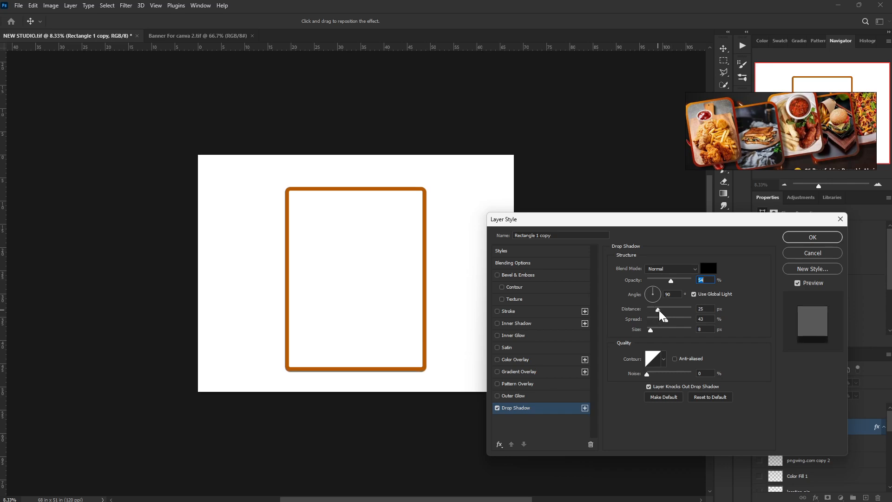
{"action": "left_click_drag", "start_coordinate": [647, 309], "coordinate": [663, 295]}
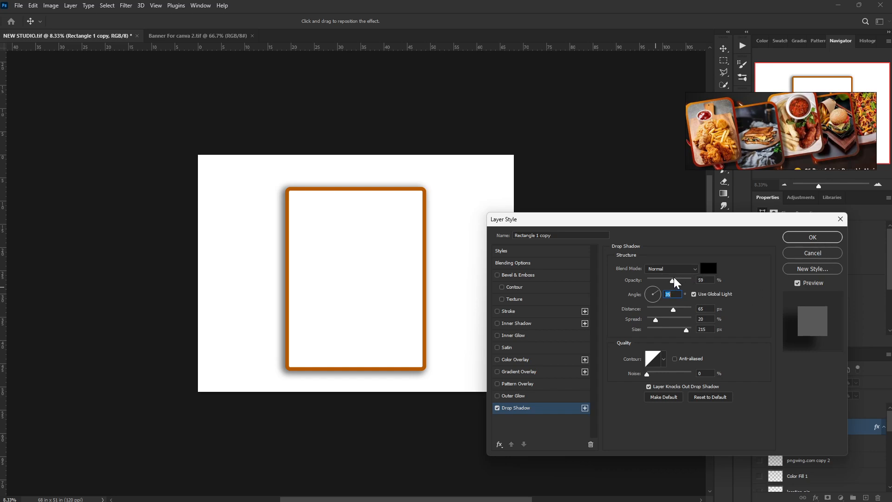
{"action": "left_click_drag", "start_coordinate": [674, 278], "coordinate": [669, 280]}
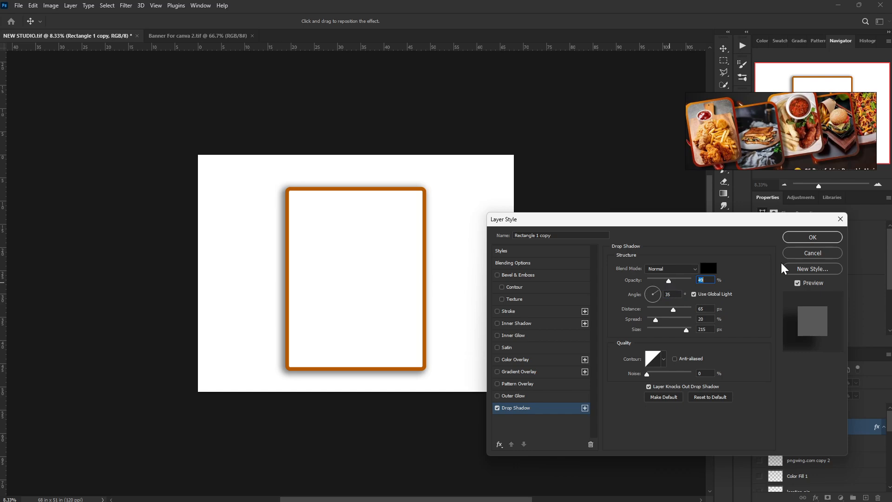
{"action": "left_click", "coordinate": [813, 237]}
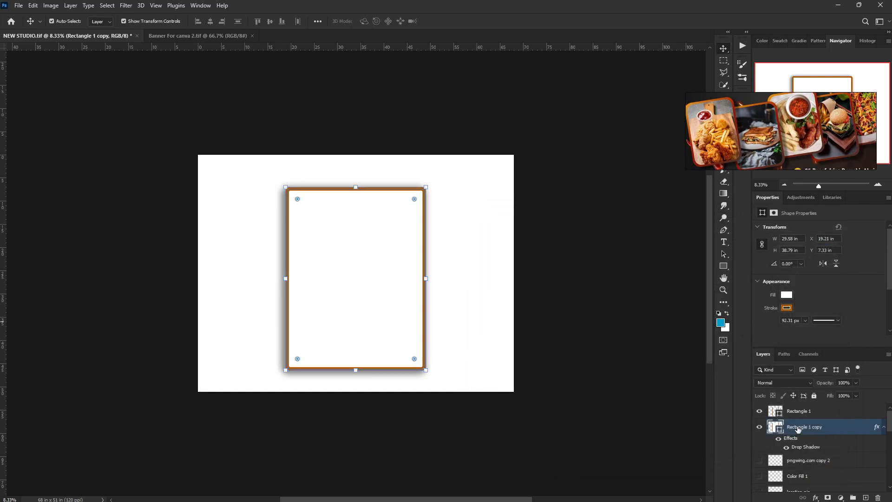
Add a new empty layer above Rectangle 1 and clip it to that rectangle.
{"action": "left_click", "coordinate": [822, 460]}
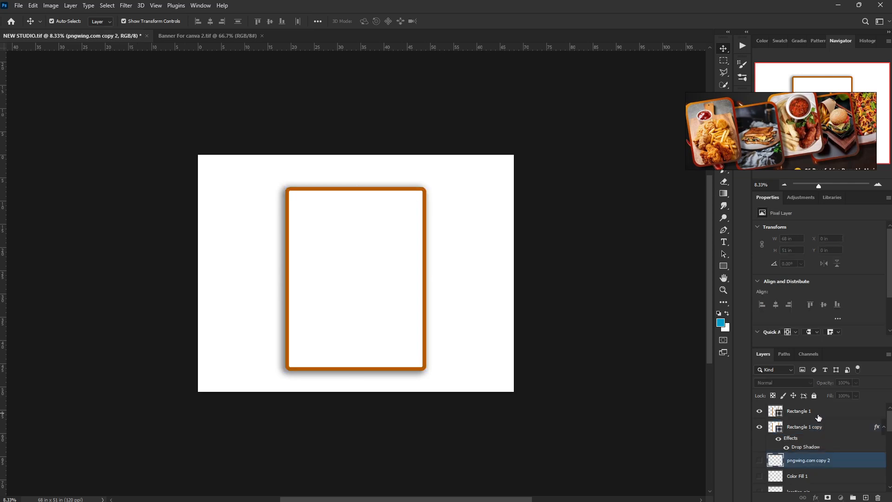
{"action": "left_click", "coordinate": [821, 415]}
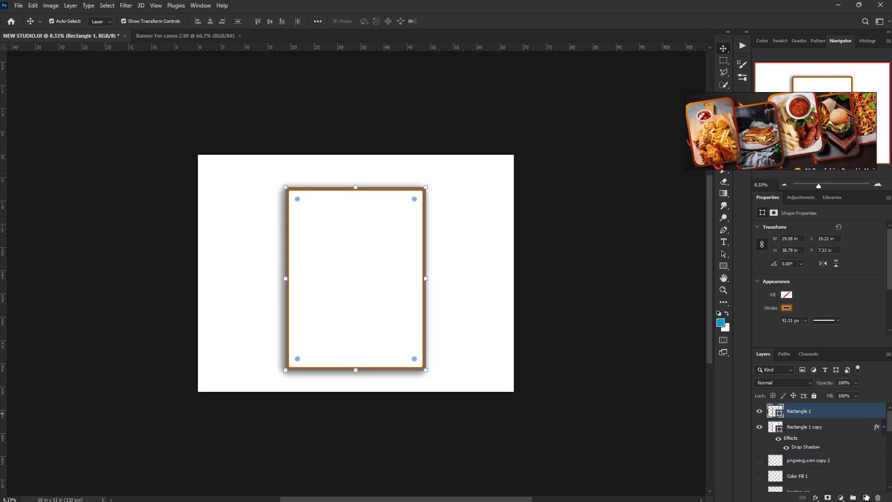
{"action": "left_click", "coordinate": [867, 497]}
{"action": "right_click", "coordinate": [815, 410]}
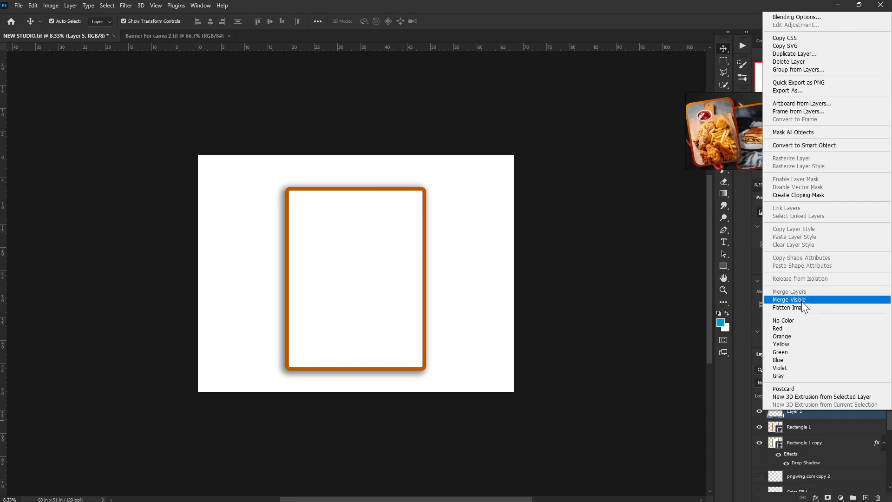
{"action": "left_click", "coordinate": [802, 195]}
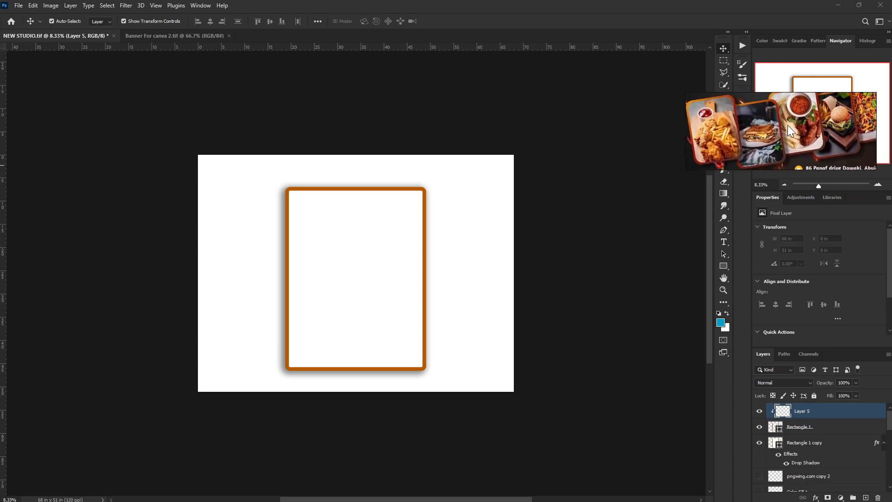
Resize the floating food flyer reference window and reposition its image to show the fried chicken frame.
{"action": "left_click_drag", "start_coordinate": [875, 112], "coordinate": [618, 140]}
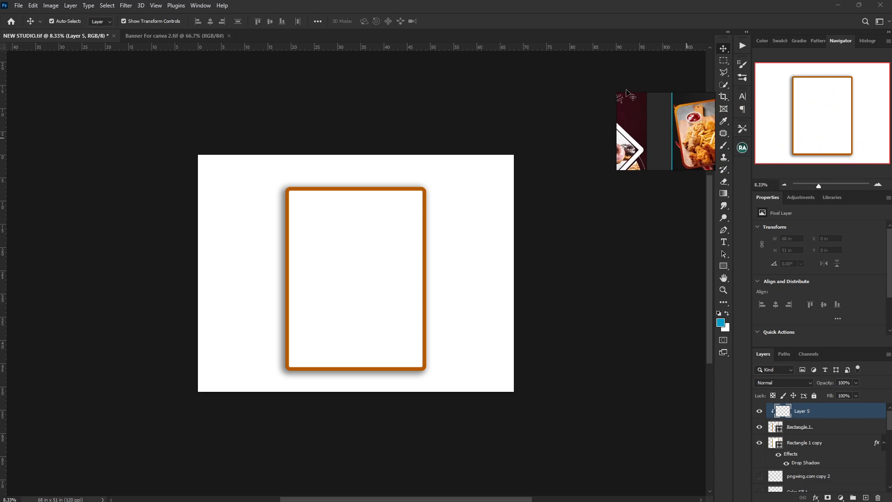
{"action": "left_click_drag", "start_coordinate": [622, 95], "coordinate": [623, 74]}
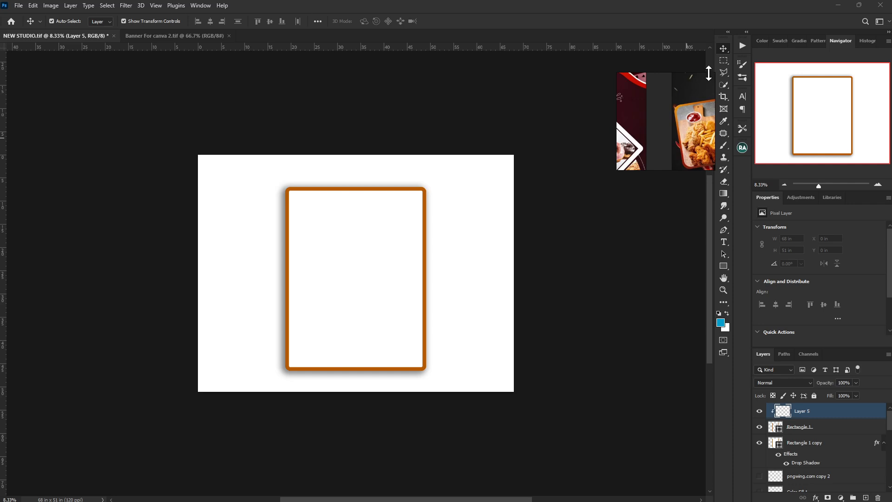
{"action": "left_click_drag", "start_coordinate": [705, 102], "coordinate": [702, 105]}
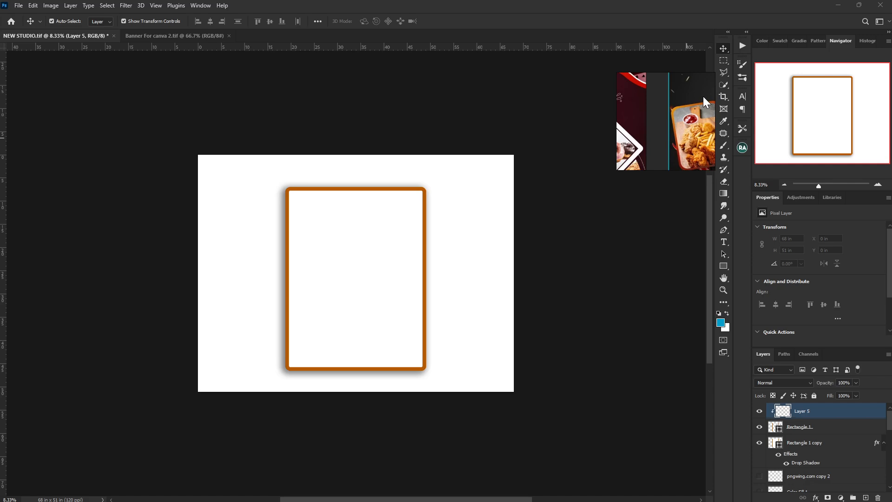
Paint the lower-right part of the frame border dark red #9f0707 on Layer 5 with a soft brush enlarged to 2000 px.
{"action": "left_click", "coordinate": [725, 146]}
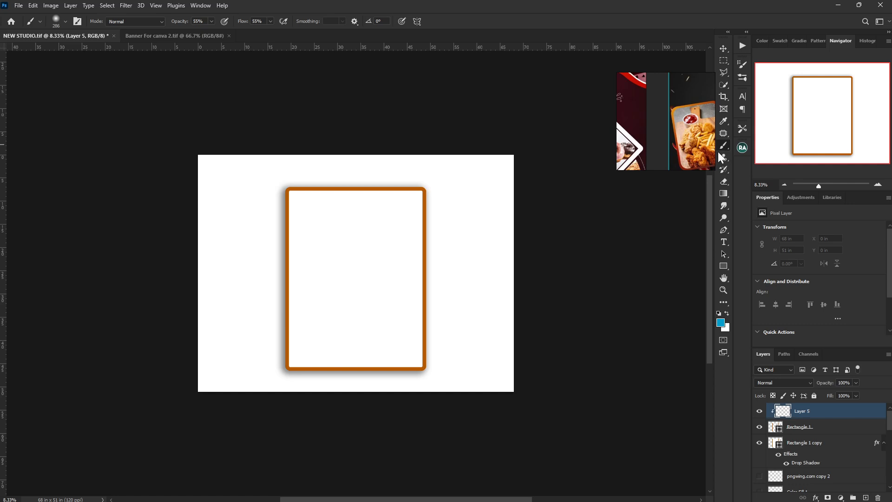
{"action": "left_click", "coordinate": [721, 323]}
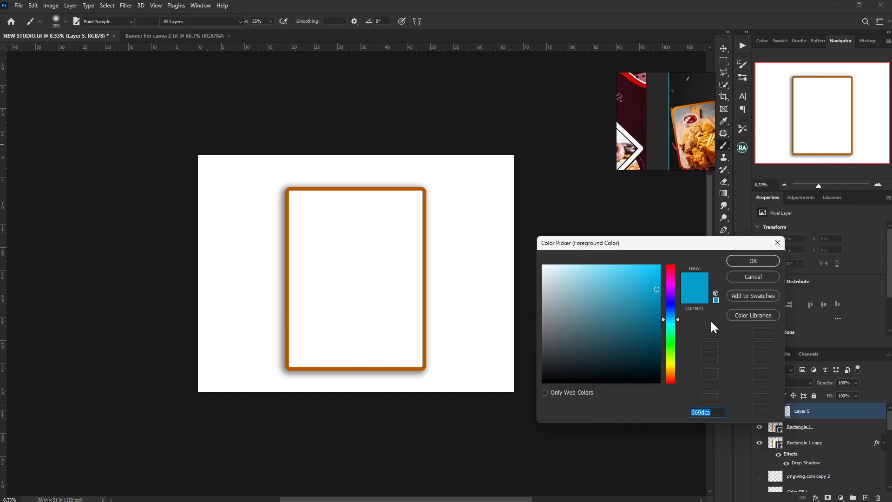
{"action": "mouse_move", "coordinate": [670, 306]}
{"action": "left_mouse_down"}
{"action": "mouse_move", "coordinate": [676, 263]}
{"action": "mouse_move", "coordinate": [655, 309]}
{"action": "left_mouse_up"}
{"action": "left_click", "coordinate": [753, 258]}
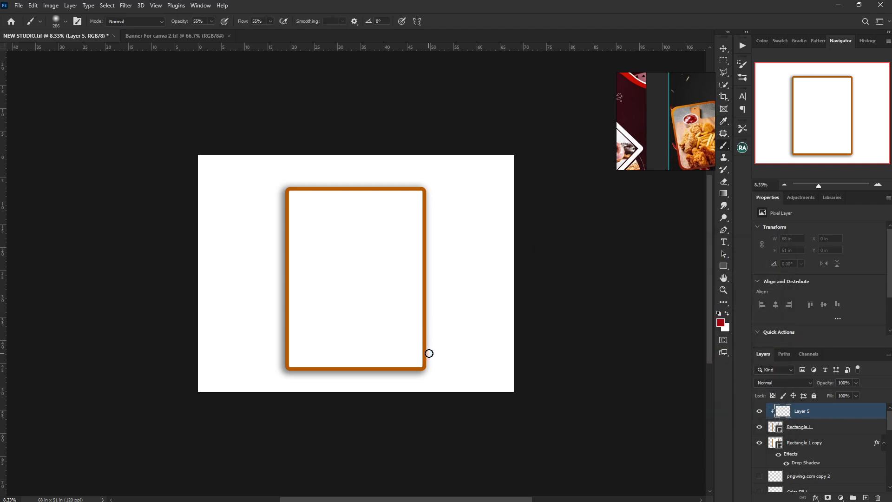
{"action": "key", "text": "bracketright"}
{"action": "key", "text": "bracketright"}
{"action": "key", "text": "bracketright"}
{"action": "key", "text": "bracketright"}
{"action": "key", "text": "bracketright"}
{"action": "key", "text": "bracketright"}
{"action": "key", "text": "bracketright"}
{"action": "key", "text": "bracketright"}
{"action": "key", "text": "bracketright"}
{"action": "mouse_move", "coordinate": [432, 354]}
{"action": "left_mouse_down"}
{"action": "mouse_move", "coordinate": [442, 338]}
{"action": "mouse_move", "coordinate": [431, 332]}
{"action": "mouse_move", "coordinate": [444, 284]}
{"action": "mouse_move", "coordinate": [354, 391]}
{"action": "mouse_move", "coordinate": [453, 289]}
{"action": "mouse_move", "coordinate": [342, 381]}
{"action": "mouse_move", "coordinate": [428, 250]}
{"action": "mouse_move", "coordinate": [377, 339]}
{"action": "mouse_move", "coordinate": [384, 383]}
{"action": "left_mouse_up"}
{"action": "key", "text": "bracketright"}
{"action": "key", "text": "bracketright"}
{"action": "key", "text": "bracketright"}
{"action": "key", "text": "bracketright"}
{"action": "key", "text": "bracketright"}
{"action": "key", "text": "bracketright"}
{"action": "key", "text": "bracketright"}
{"action": "key", "text": "bracketright"}
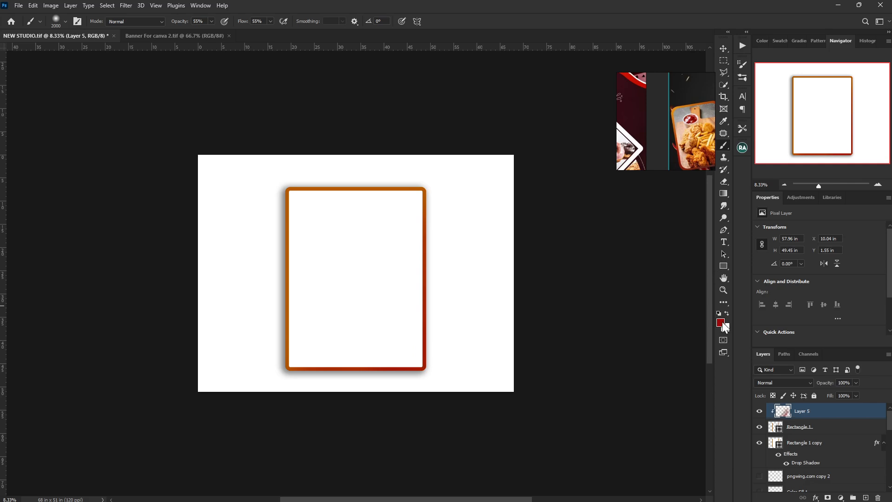
Paint the upper-left part of the frame border golden yellow on Layer 5 with the 2000 px soft brush.
{"action": "left_click", "coordinate": [721, 323]}
{"action": "left_click", "coordinate": [671, 366]}
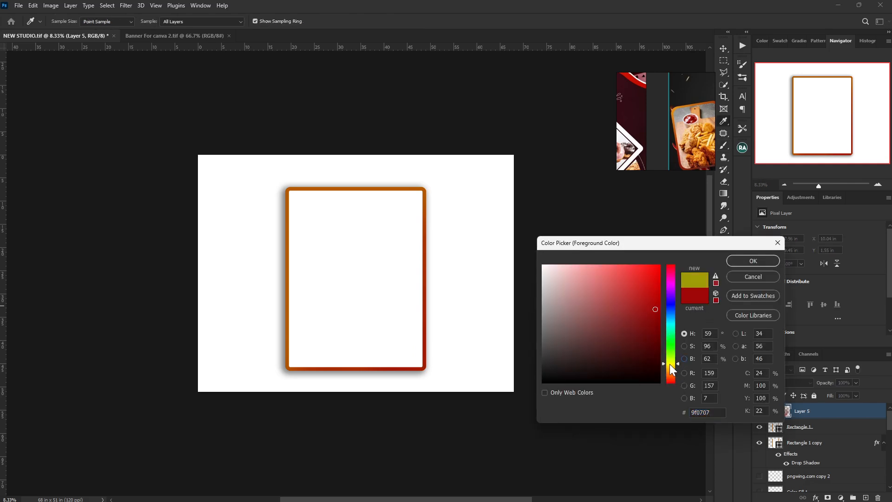
{"action": "left_click", "coordinate": [751, 261]}
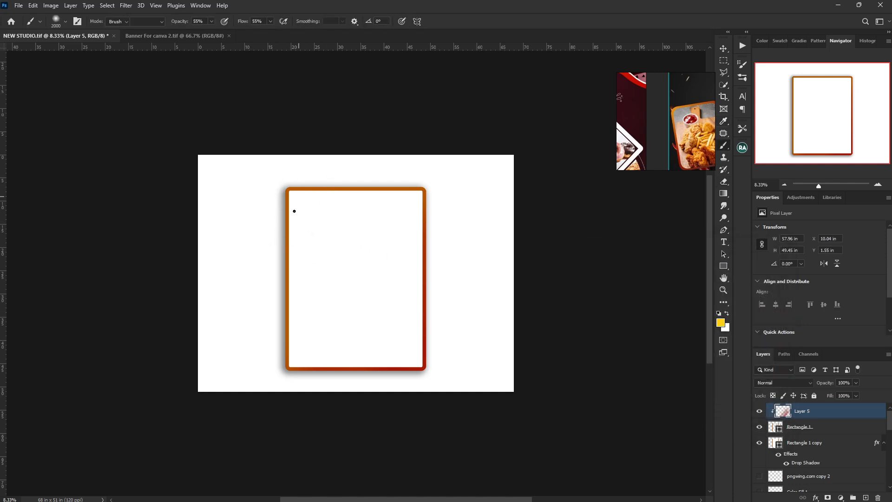
{"action": "key", "text": "e"}
{"action": "key", "text": "b"}
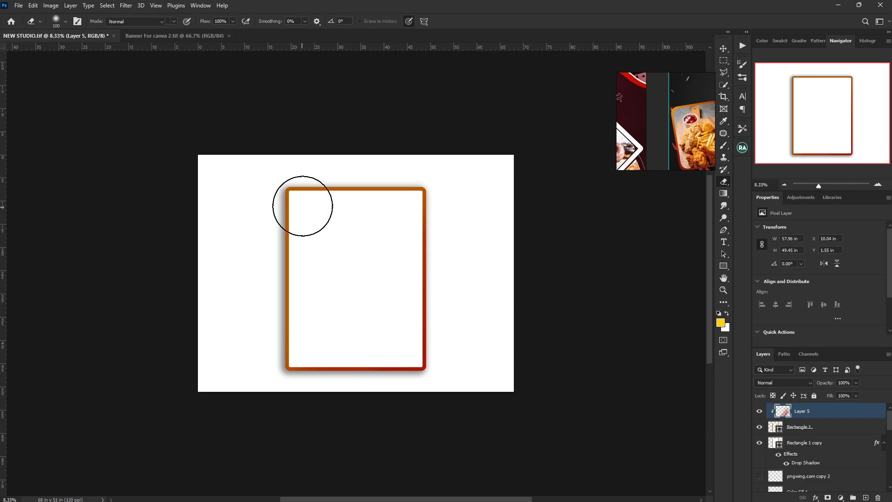
{"action": "mouse_move", "coordinate": [302, 206]}
{"action": "left_mouse_down"}
{"action": "mouse_move", "coordinate": [271, 255]}
{"action": "mouse_move", "coordinate": [389, 153]}
{"action": "mouse_move", "coordinate": [269, 252]}
{"action": "mouse_move", "coordinate": [275, 284]}
{"action": "mouse_move", "coordinate": [357, 171]}
{"action": "left_mouse_up"}
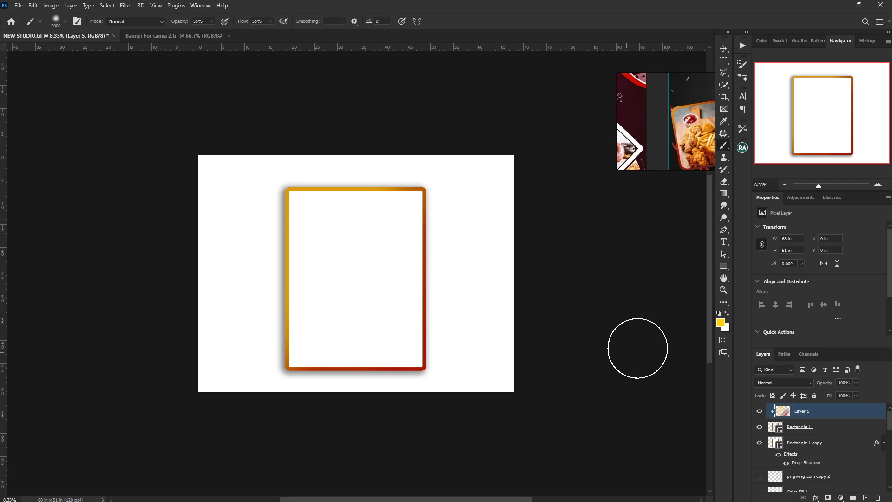
Select the white-filled Rectangle 1 copy layer.
{"action": "scroll", "coordinate": [883, 434], "scroll_direction": "down", "scroll_amount": 1}
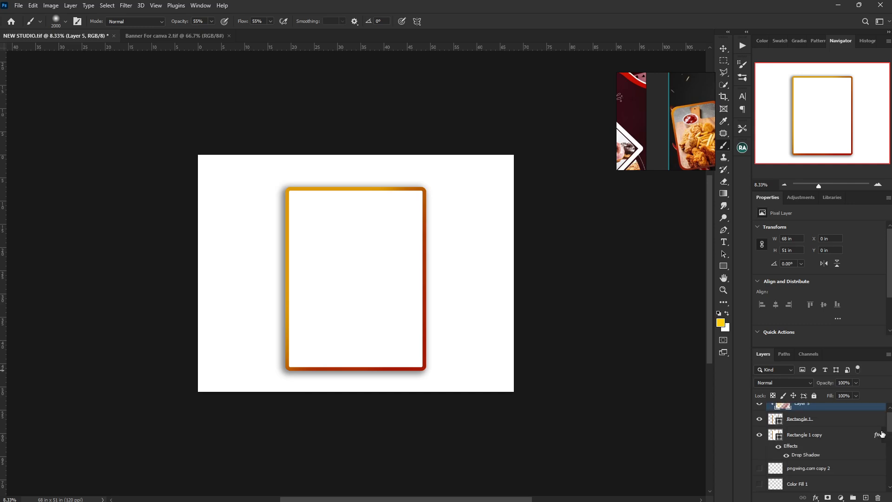
{"action": "left_click", "coordinate": [858, 438]}
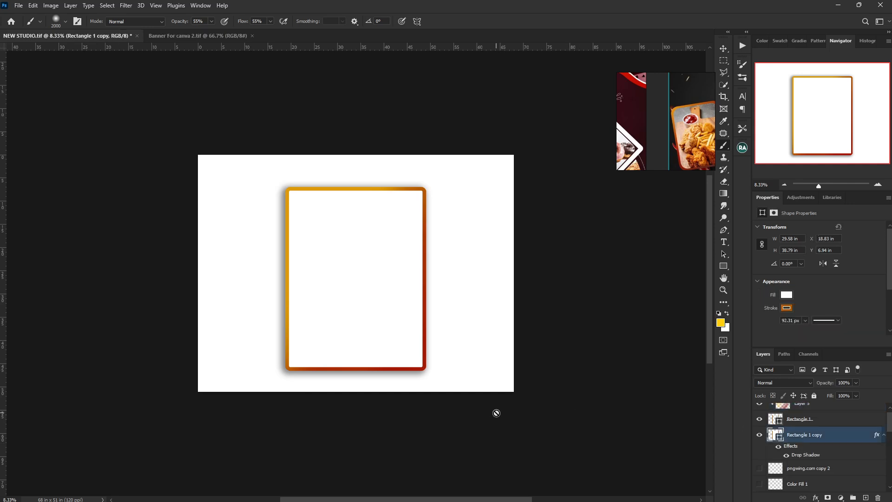
{"action": "key", "text": "alt+Tab"}
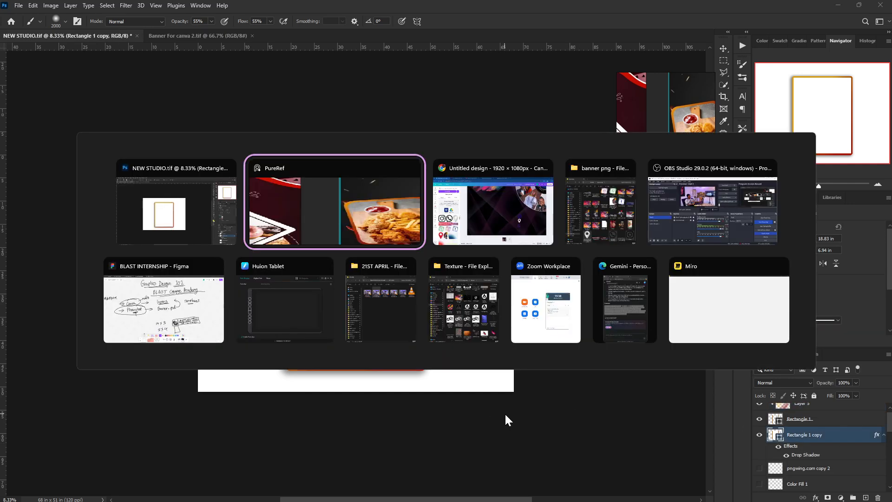
{"action": "key", "text": "alt+Tab"}
{"action": "key", "text": "alt+Tab"}
{"action": "key", "text": "alt+Tab"}
{"action": "key", "text": "alt+Tab"}
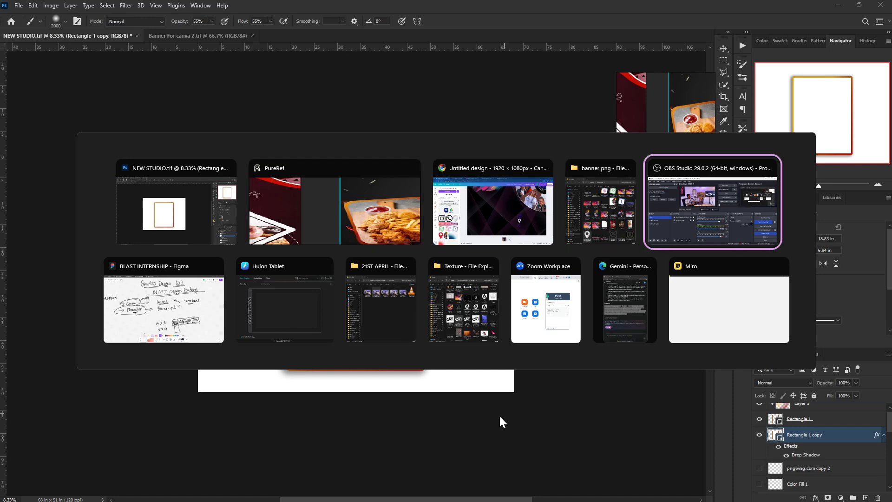
{"action": "left_click", "coordinate": [210, 219]}
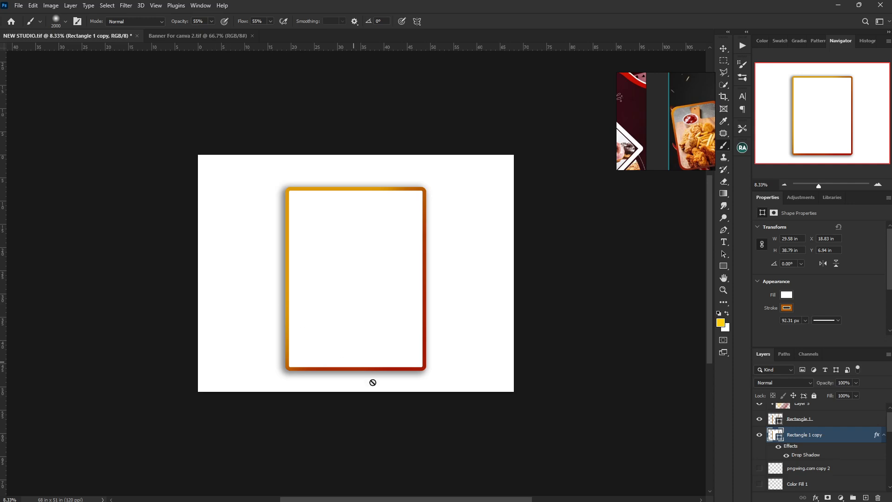
Switch to WhatsApp, search the chats for "blast" and open the BLAST Family Group chat.
{"action": "key", "text": "super"}
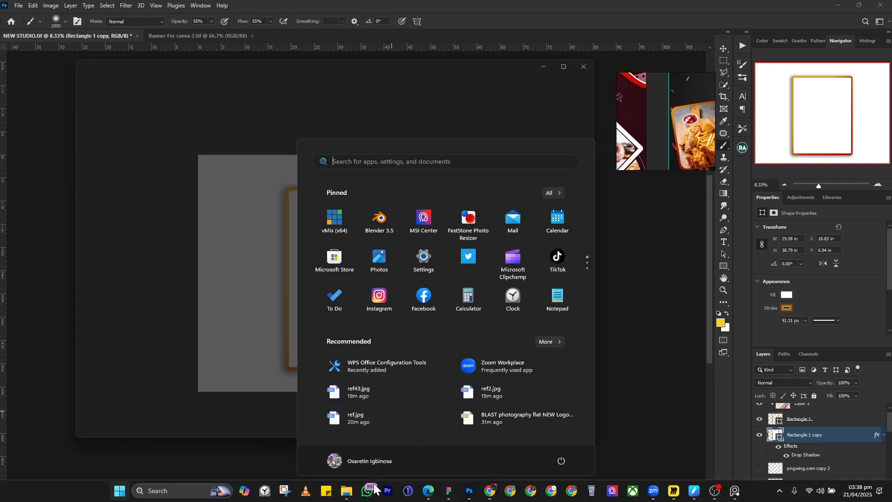
{"action": "left_click", "coordinate": [372, 489]}
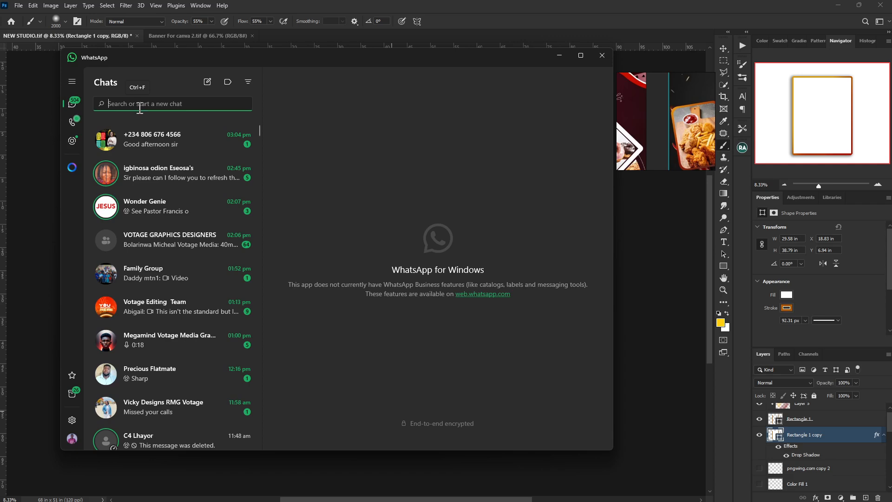
{"action": "type", "text": "b"}
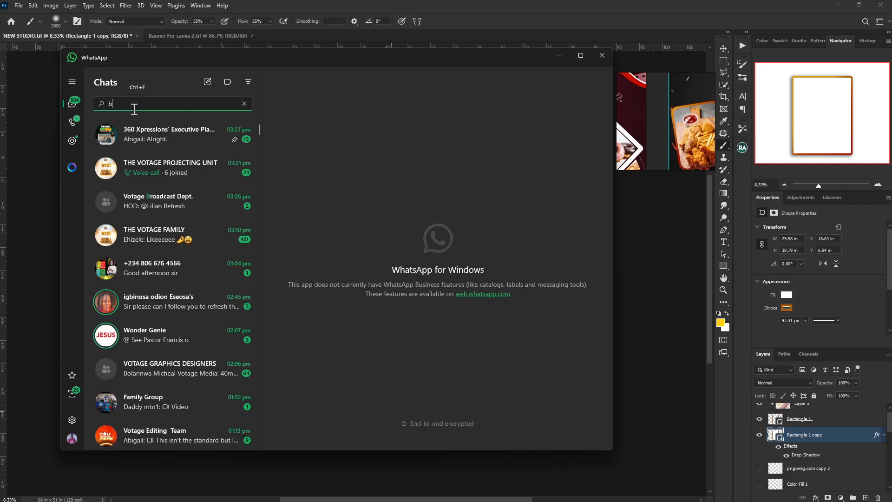
{"action": "type", "text": "last"}
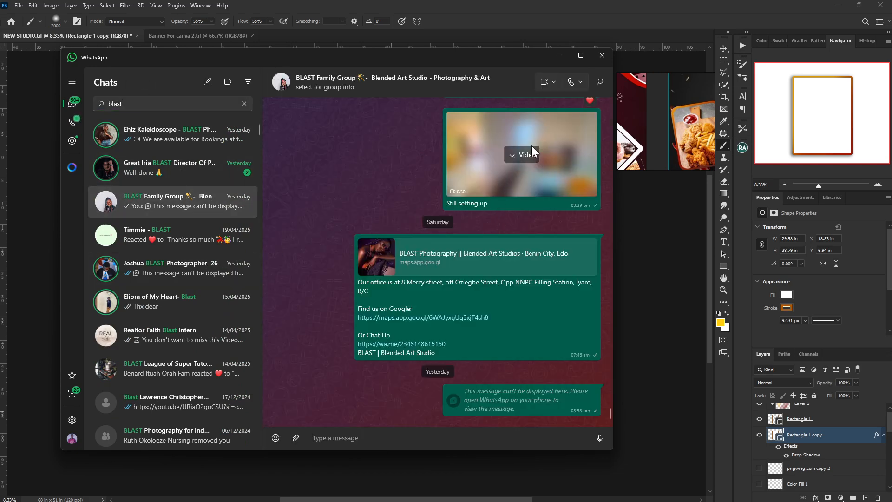
Open the media gallery of the BLAST Family Group and look through its shared photos for studio portraits.
{"action": "left_click", "coordinate": [380, 82]}
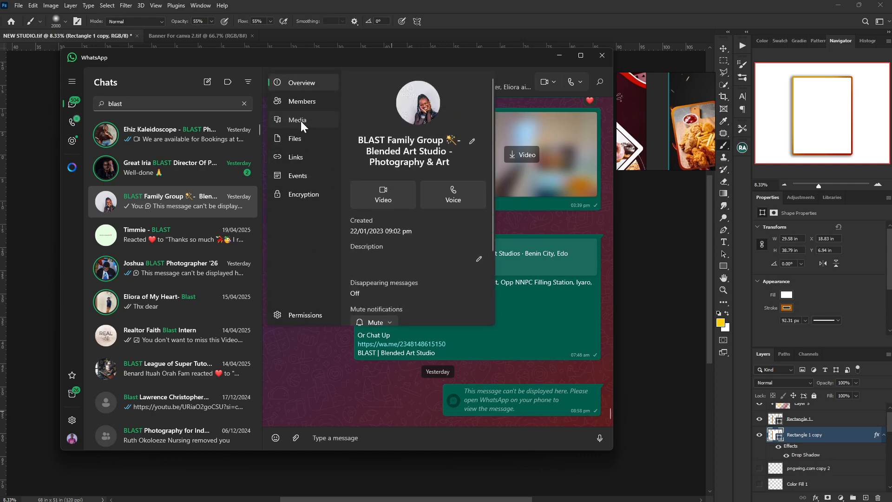
{"action": "left_click", "coordinate": [310, 119]}
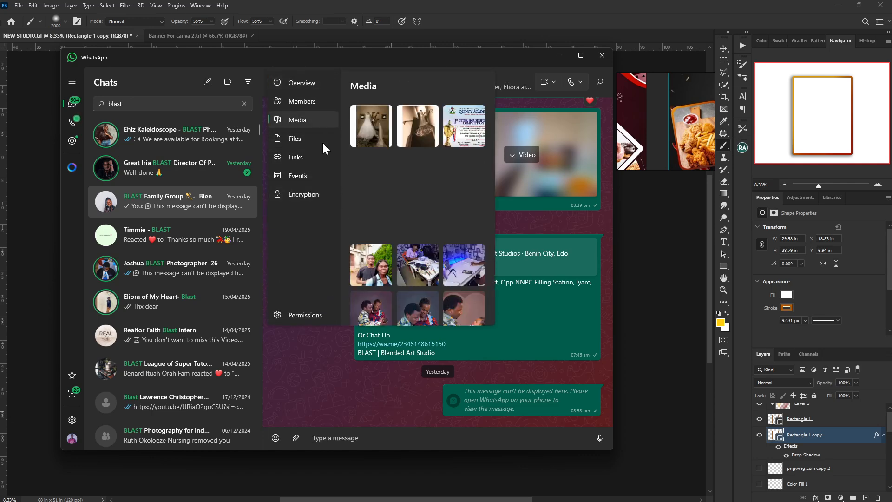
{"action": "scroll", "coordinate": [390, 242], "scroll_direction": "down", "scroll_amount": 10}
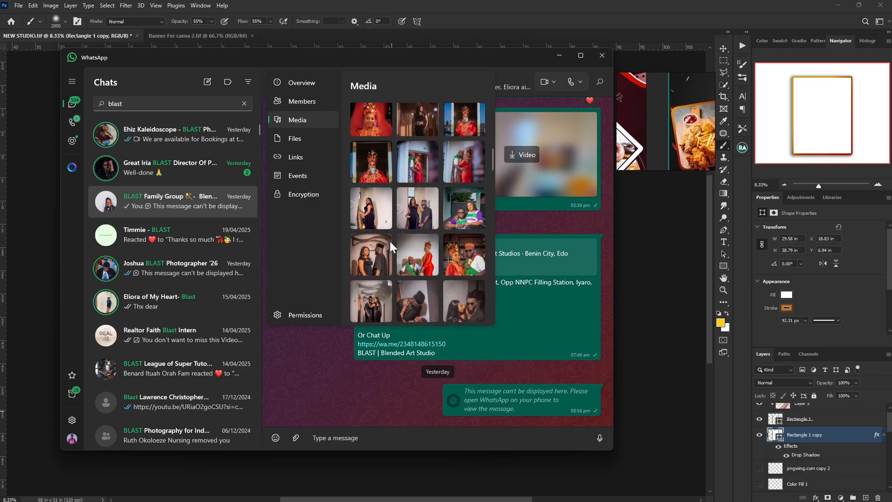
{"action": "scroll", "coordinate": [389, 241], "scroll_direction": "down", "scroll_amount": 10}
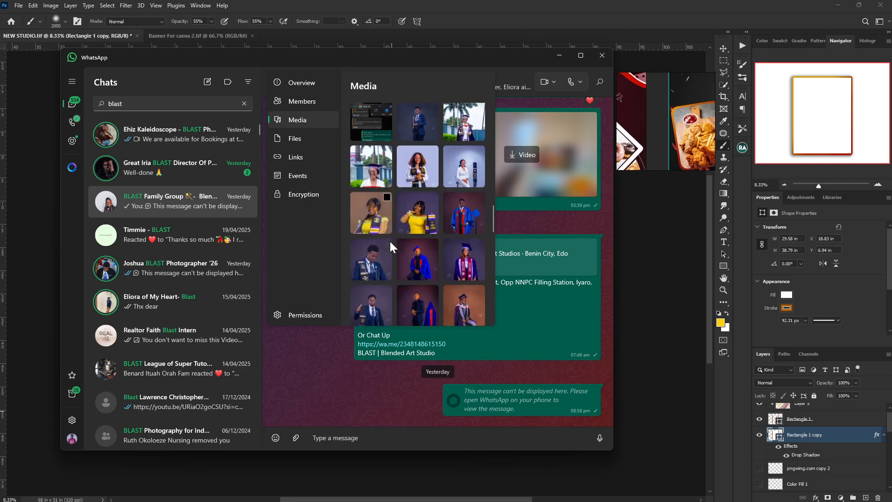
{"action": "scroll", "coordinate": [389, 242], "scroll_direction": "up", "scroll_amount": 5}
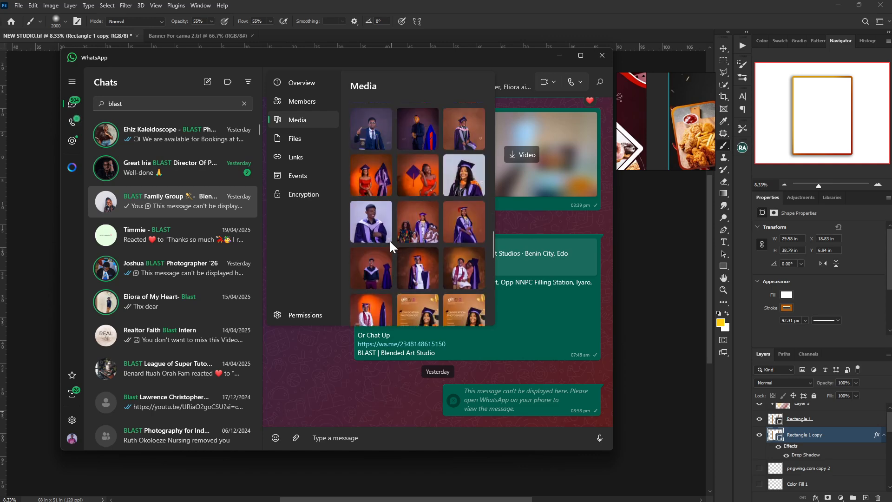
{"action": "scroll", "coordinate": [390, 242], "scroll_direction": "up", "scroll_amount": 10}
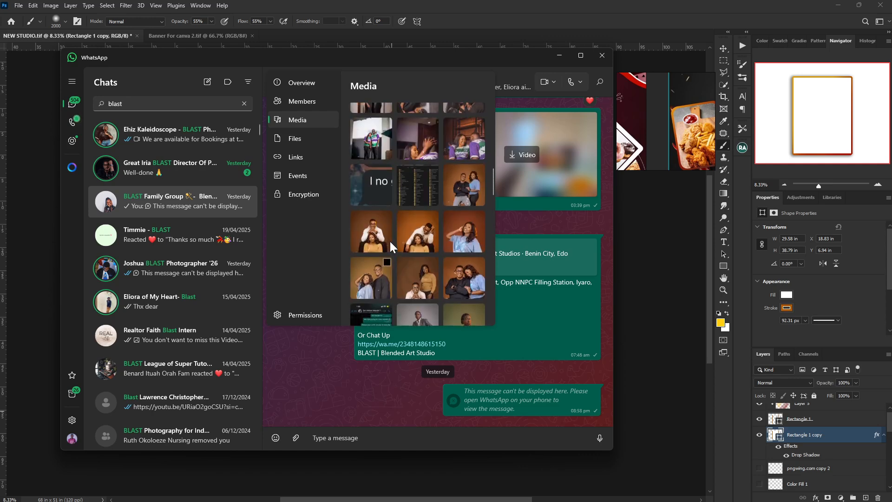
{"action": "scroll", "coordinate": [389, 241], "scroll_direction": "down", "scroll_amount": 5}
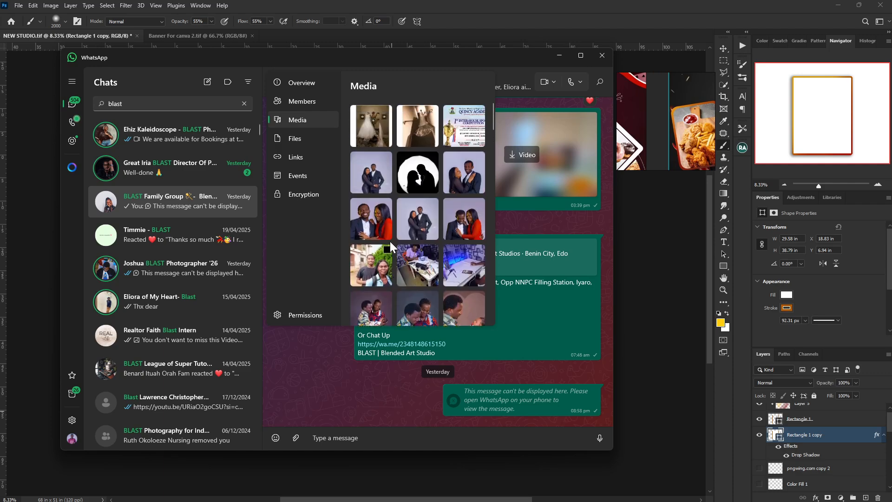
{"action": "scroll", "coordinate": [389, 241], "scroll_direction": "down", "scroll_amount": 10}
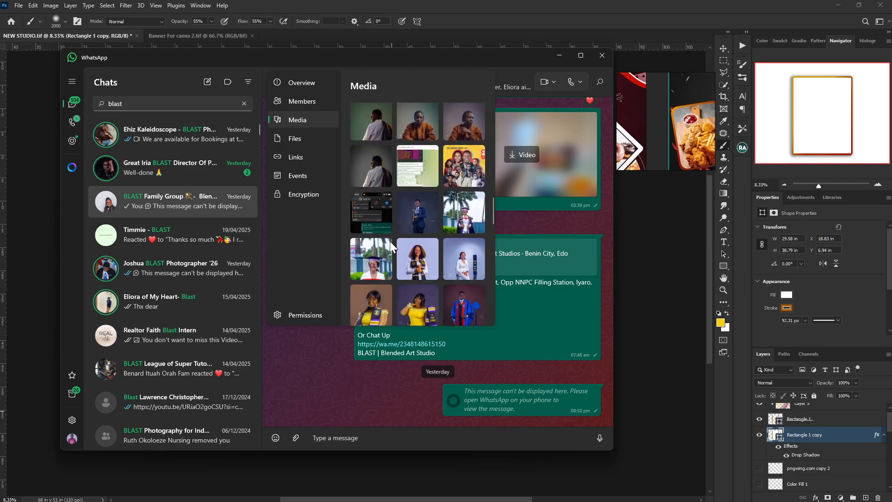
{"action": "scroll", "coordinate": [390, 241], "scroll_direction": "up", "scroll_amount": 10}
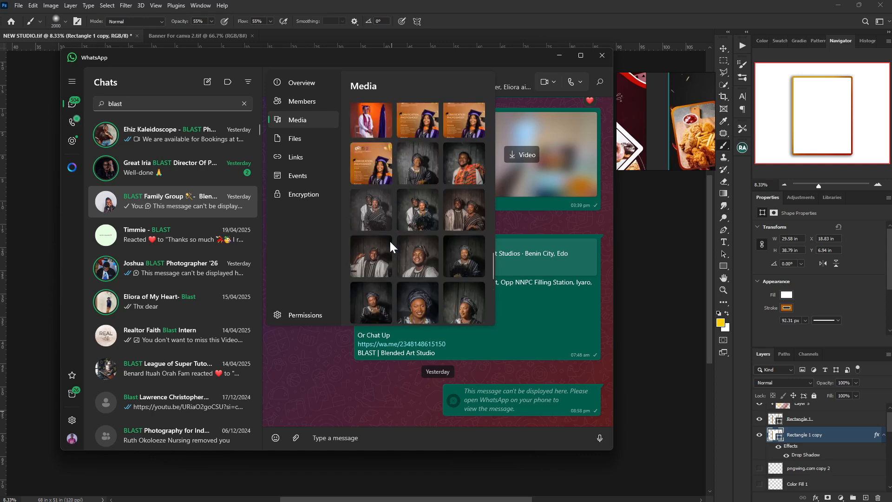
{"action": "scroll", "coordinate": [389, 241], "scroll_direction": "up", "scroll_amount": 4}
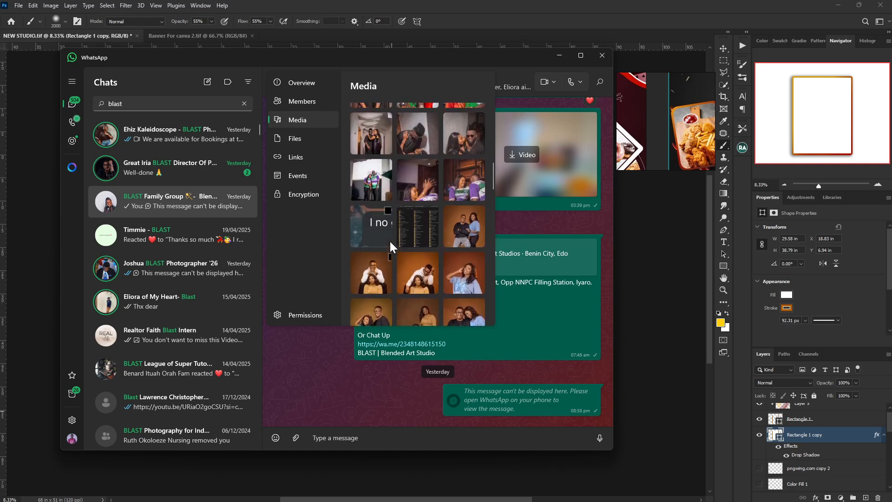
{"action": "scroll", "coordinate": [390, 241], "scroll_direction": "down", "scroll_amount": 4}
{"action": "scroll", "coordinate": [389, 241], "scroll_direction": "down", "scroll_amount": 2}
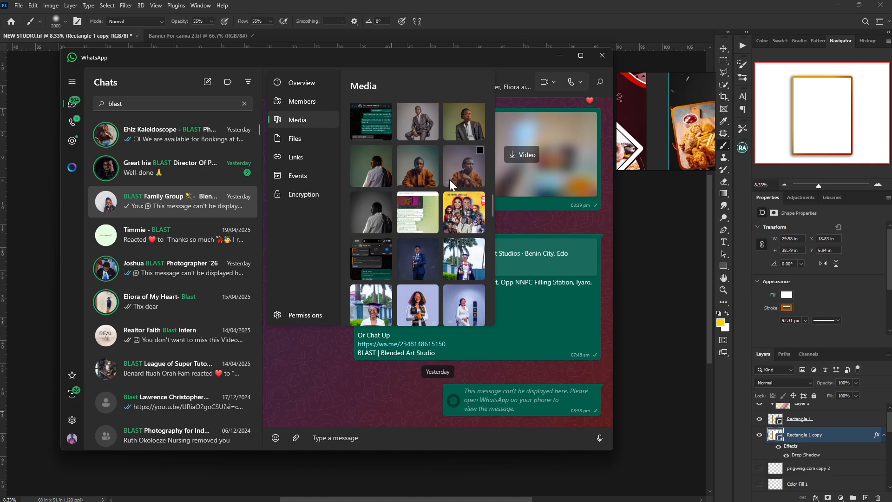
Open the portrait of the seated man in the orange-brown jacket and save it as 1 in the banner png folder.
{"action": "left_click", "coordinate": [433, 169]}
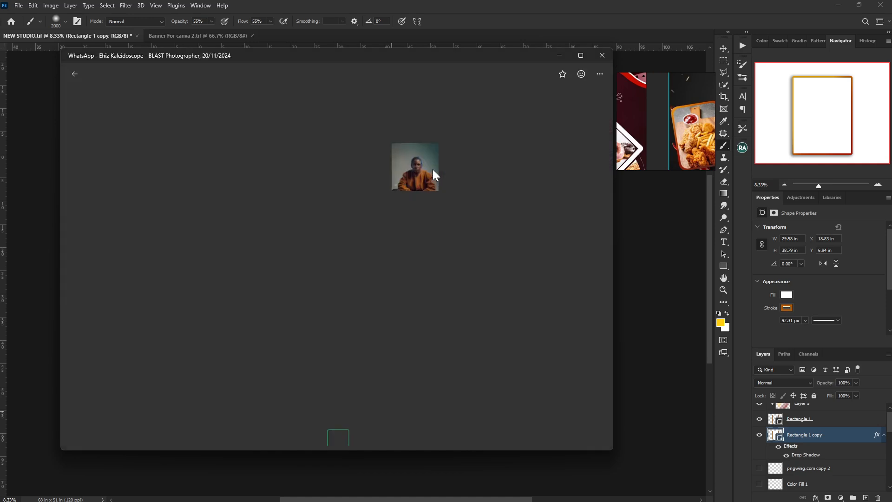
{"action": "right_click", "coordinate": [351, 184]}
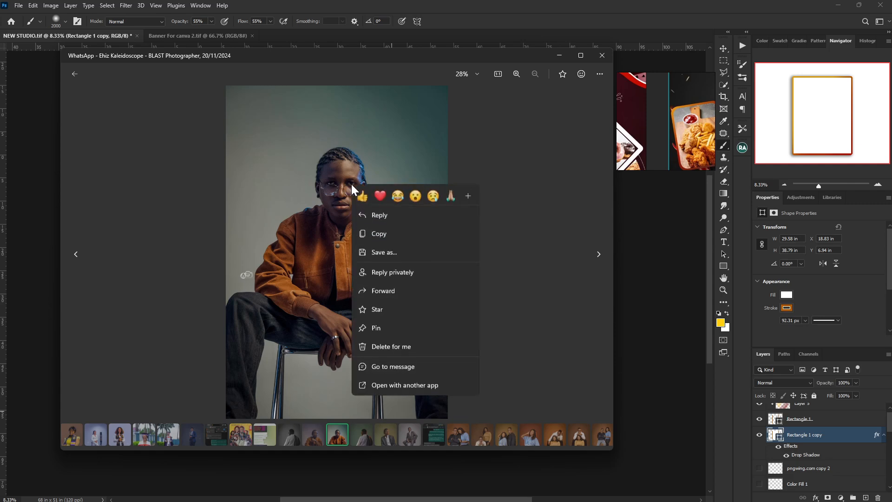
{"action": "left_click", "coordinate": [409, 251]}
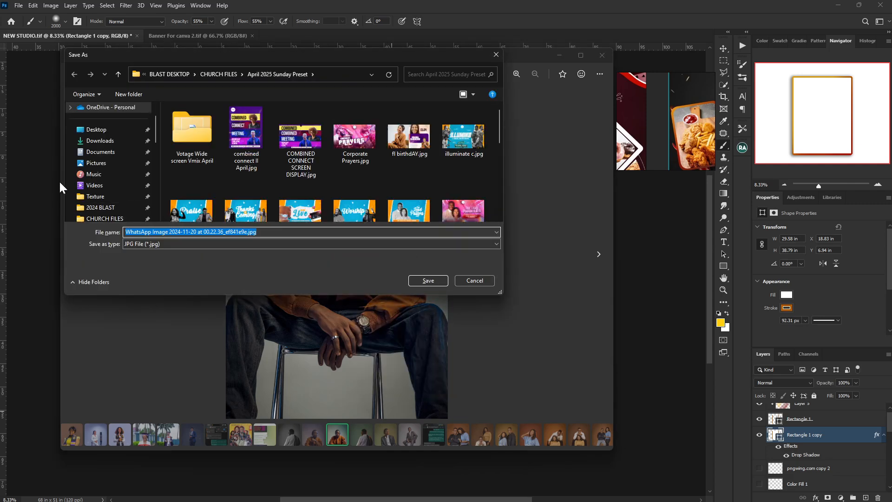
{"action": "scroll", "coordinate": [76, 188], "scroll_direction": "down", "scroll_amount": 6}
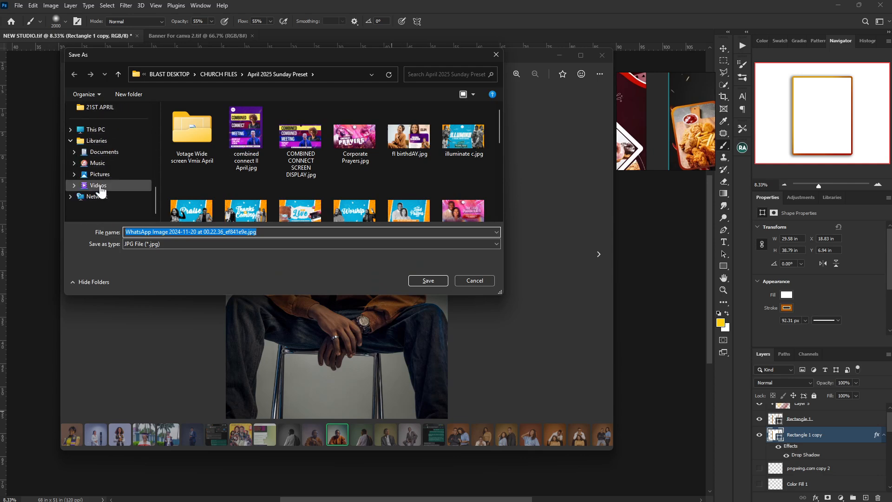
{"action": "scroll", "coordinate": [123, 156], "scroll_direction": "up", "scroll_amount": 2}
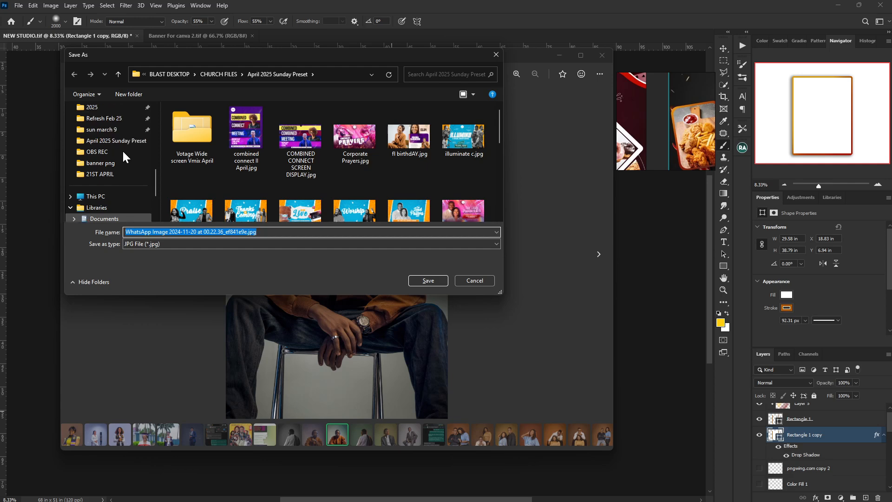
{"action": "left_click", "coordinate": [101, 165]}
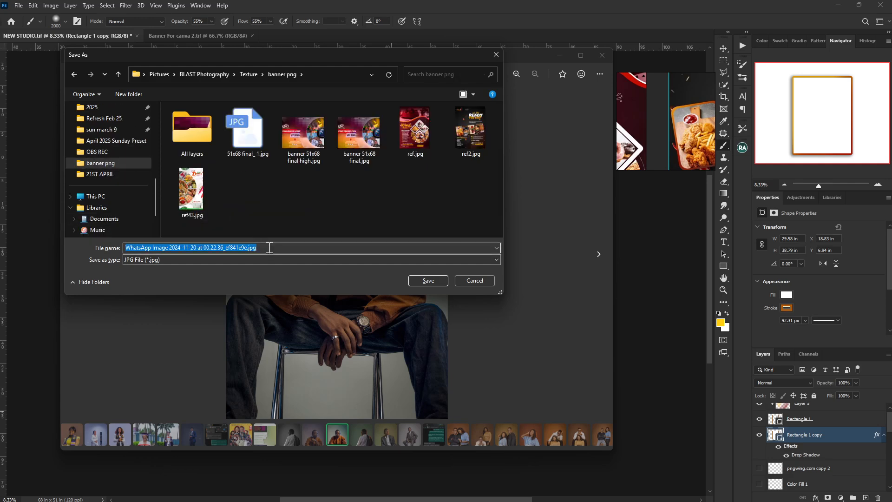
{"action": "type", "text": "1"}
{"action": "key", "text": "Return"}
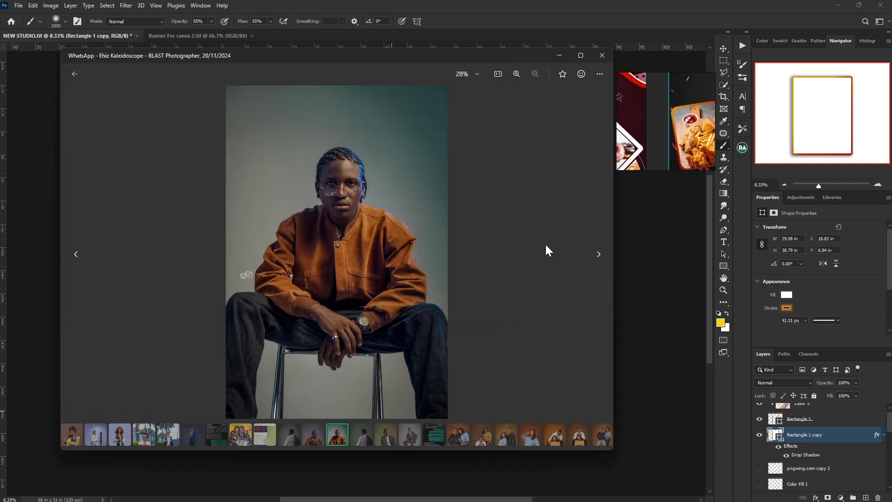
Save the green-background photo of the man in a white shirt holding his jacket as 2 in the banner png folder.
{"action": "left_click", "coordinate": [598, 254]}
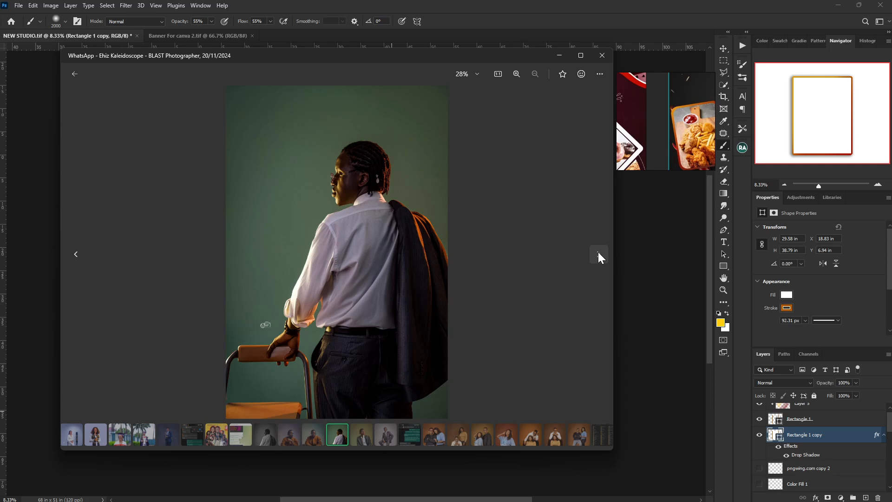
{"action": "right_click", "coordinate": [297, 250]}
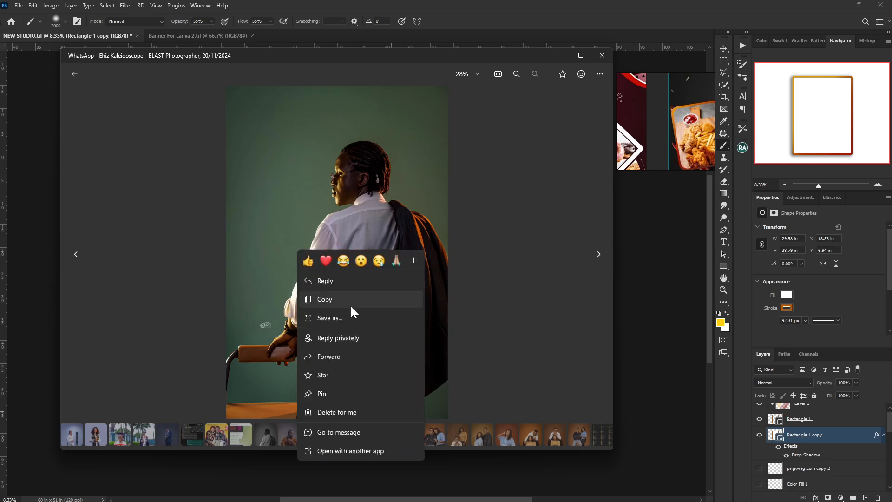
{"action": "left_click", "coordinate": [351, 314]}
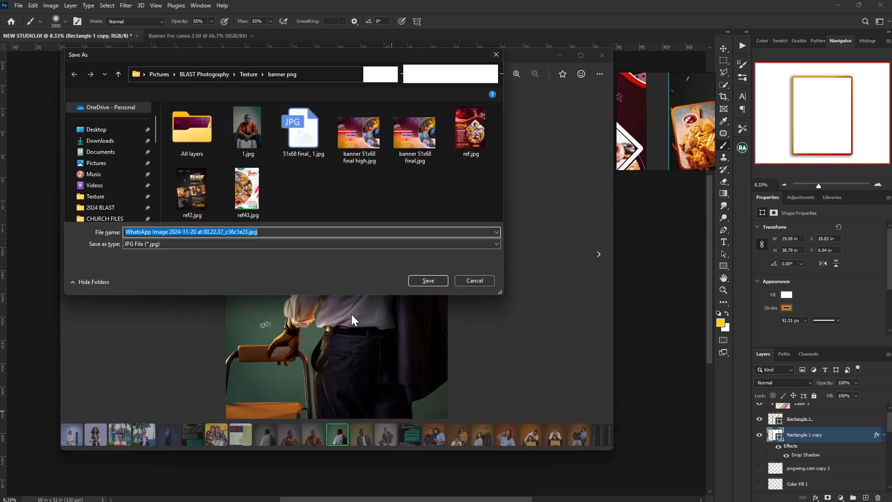
{"action": "key", "text": "ctrl+v"}
{"action": "key", "text": "Return"}
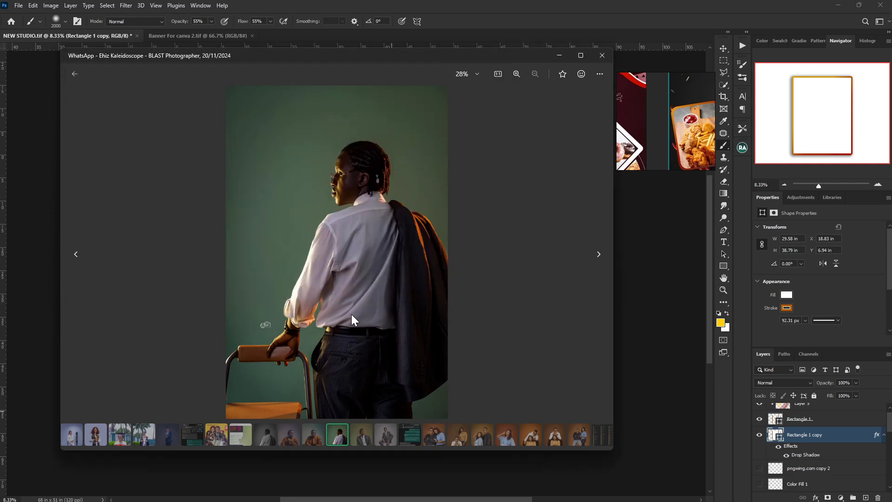
Look through the following suit and couple portraits in the media viewer for another flyer photo.
{"action": "left_click", "coordinate": [596, 255]}
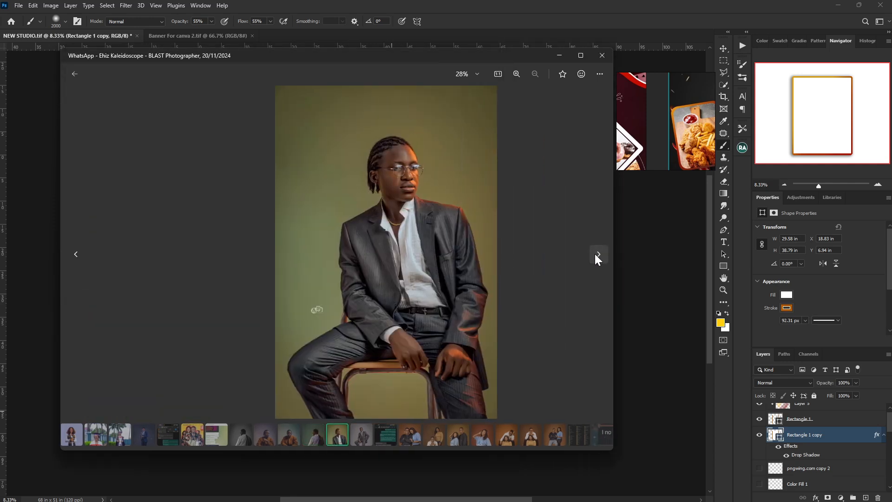
{"action": "left_click", "coordinate": [596, 256]}
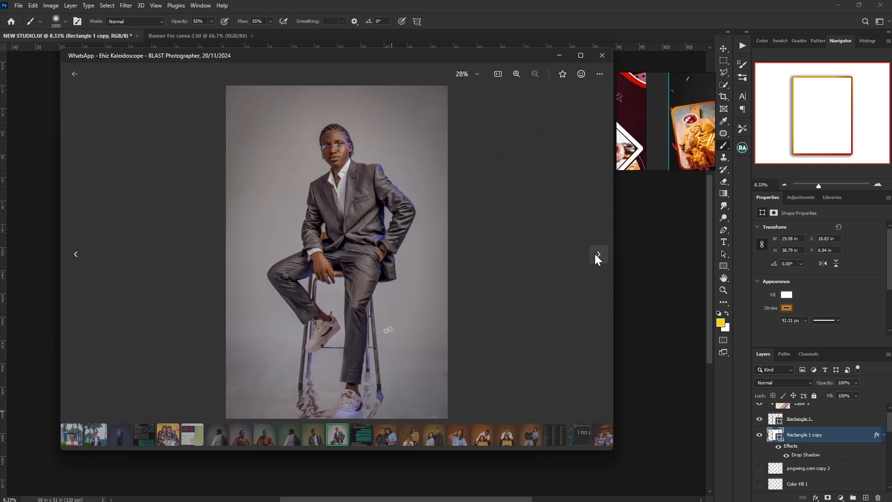
{"action": "left_click", "coordinate": [596, 256]}
{"action": "left_click", "coordinate": [596, 255]}
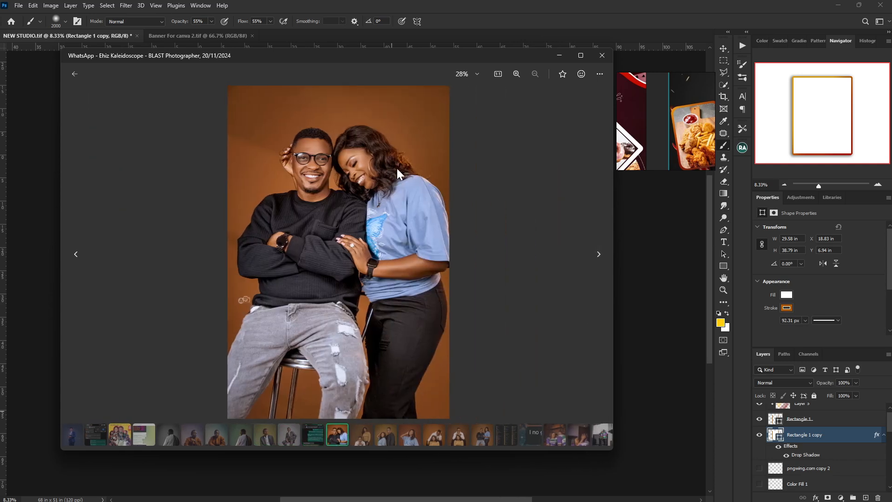
{"action": "left_click", "coordinate": [600, 254]}
{"action": "left_click", "coordinate": [600, 255]}
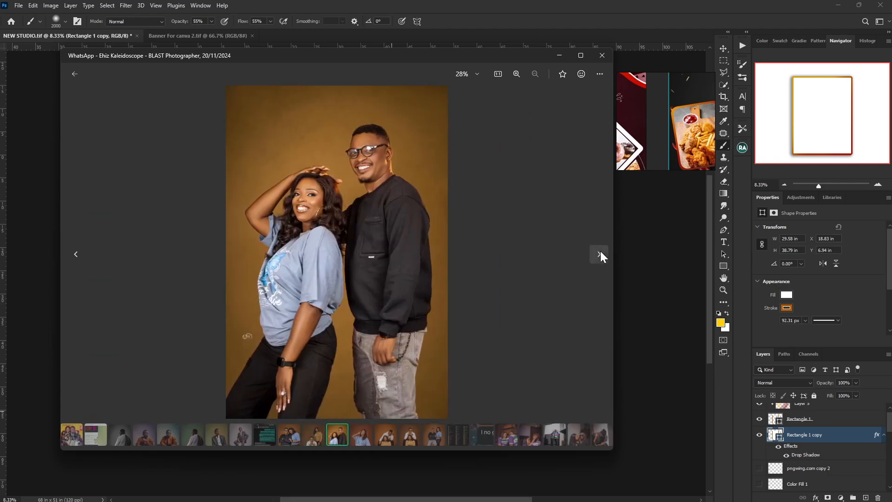
{"action": "left_click", "coordinate": [600, 254]}
{"action": "left_click", "coordinate": [601, 254]}
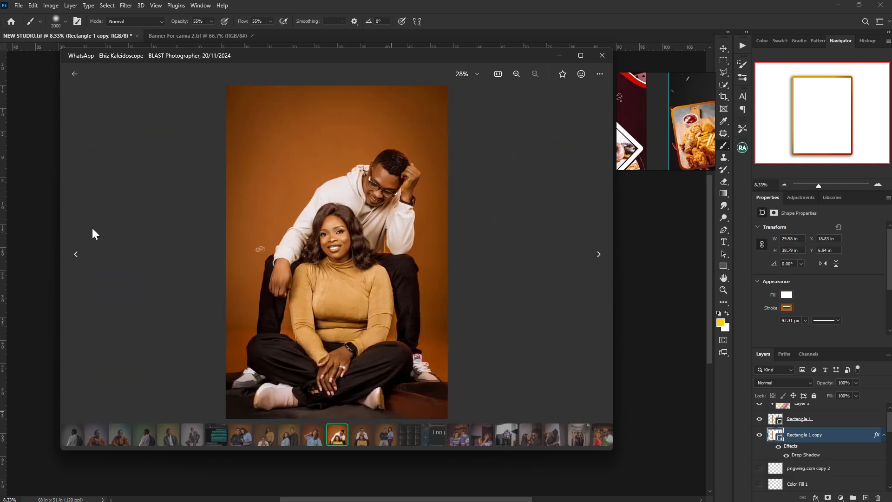
Go back to the portrait of the woman in the blue butterfly T-shirt and save it as 3 in the banner png folder.
{"action": "left_click", "coordinate": [77, 254]}
{"action": "right_click", "coordinate": [313, 256]}
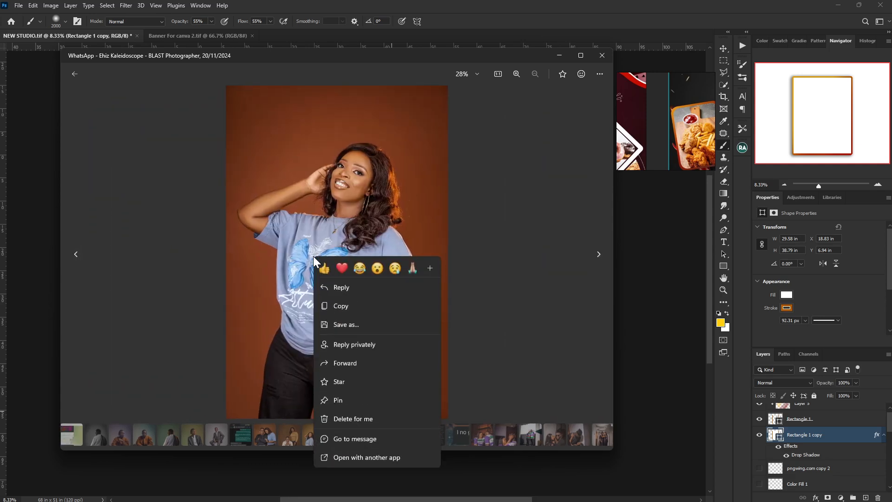
{"action": "left_click", "coordinate": [366, 325]}
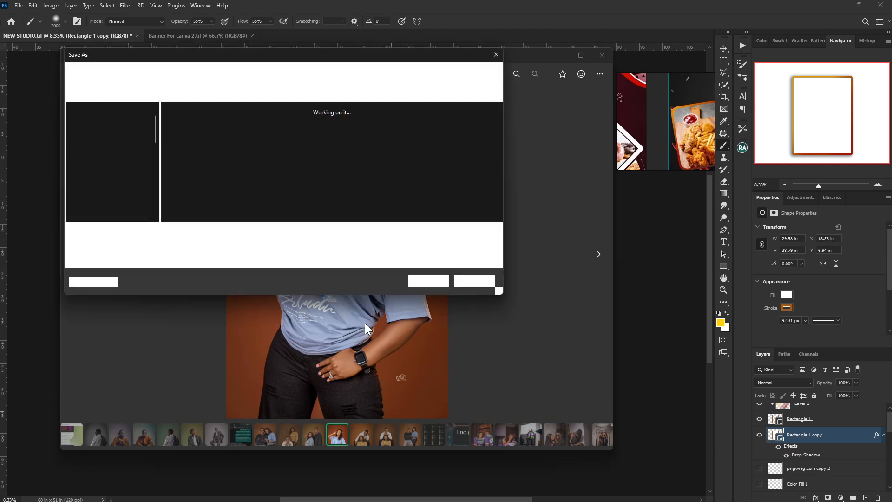
{"action": "type", "text": "3"}
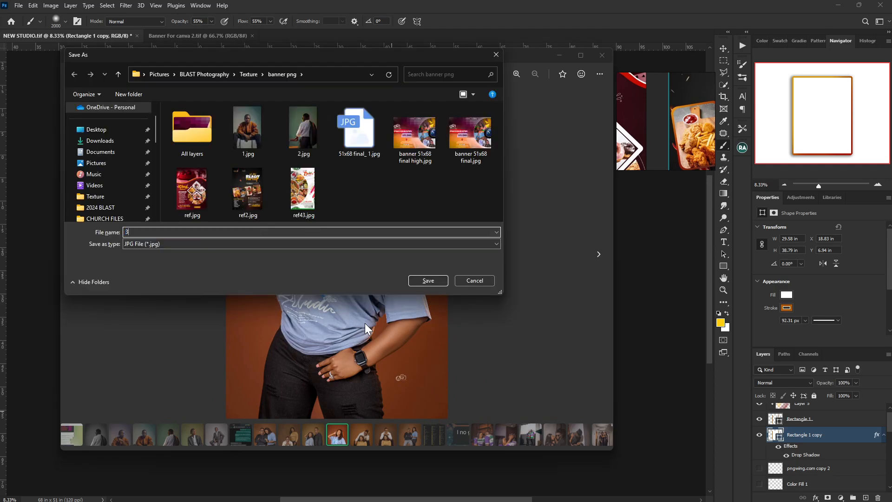
{"action": "key", "text": "Return"}
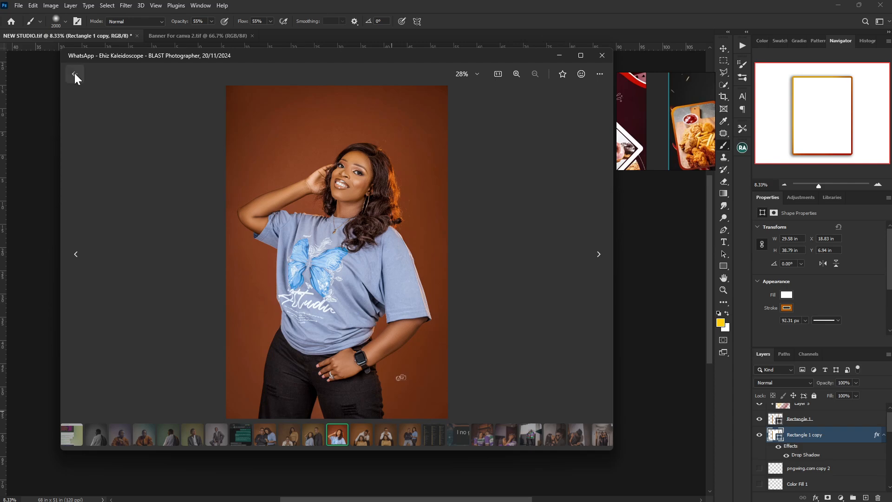
Close the portrait and search the BLAST Family Group chat's April 2025 messages, downloading the blurred orange portrait and the studio photo albums.
{"action": "left_click", "coordinate": [75, 75]}
{"action": "key", "text": "Escape"}
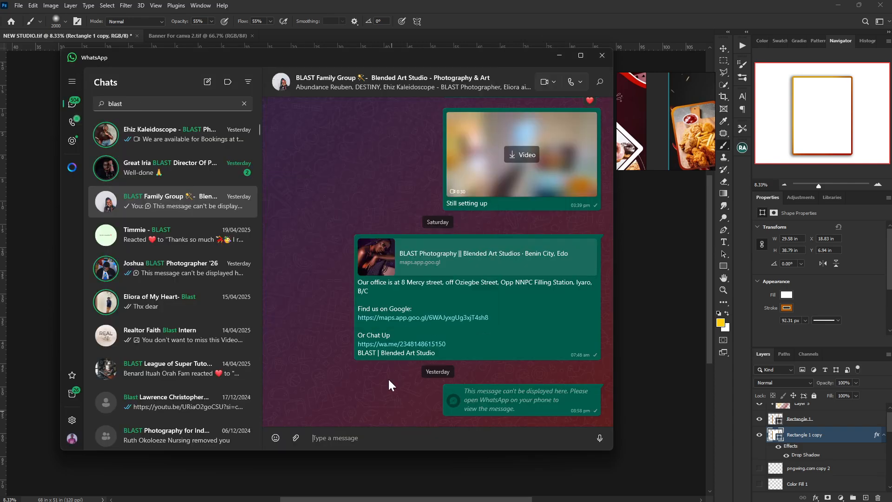
{"action": "scroll", "coordinate": [389, 381], "scroll_direction": "up", "scroll_amount": 20}
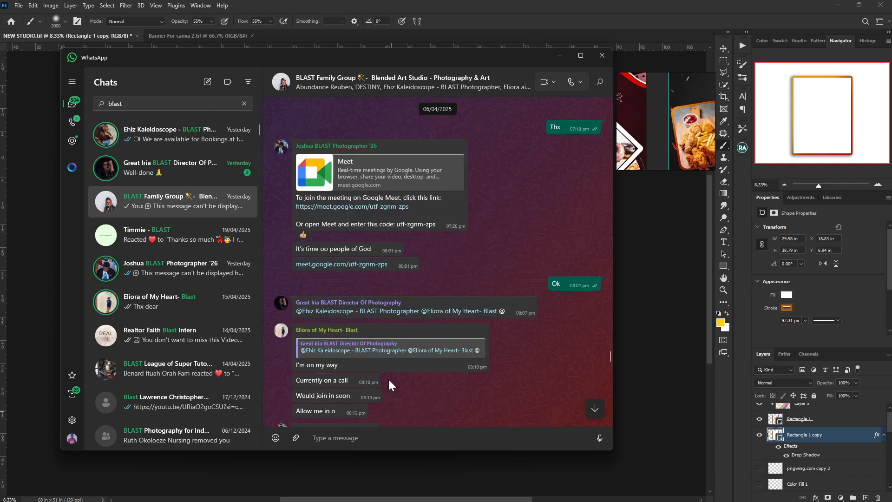
{"action": "scroll", "coordinate": [388, 378], "scroll_direction": "down", "scroll_amount": 15}
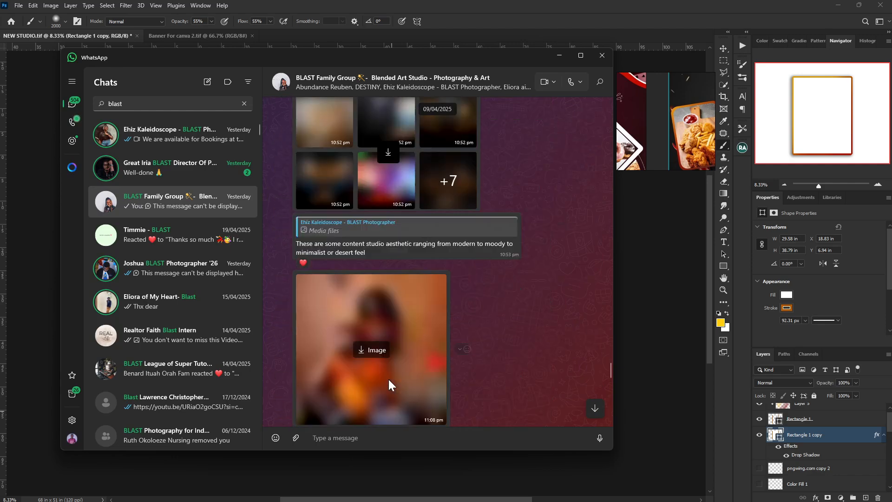
{"action": "scroll", "coordinate": [389, 380], "scroll_direction": "down", "scroll_amount": 3}
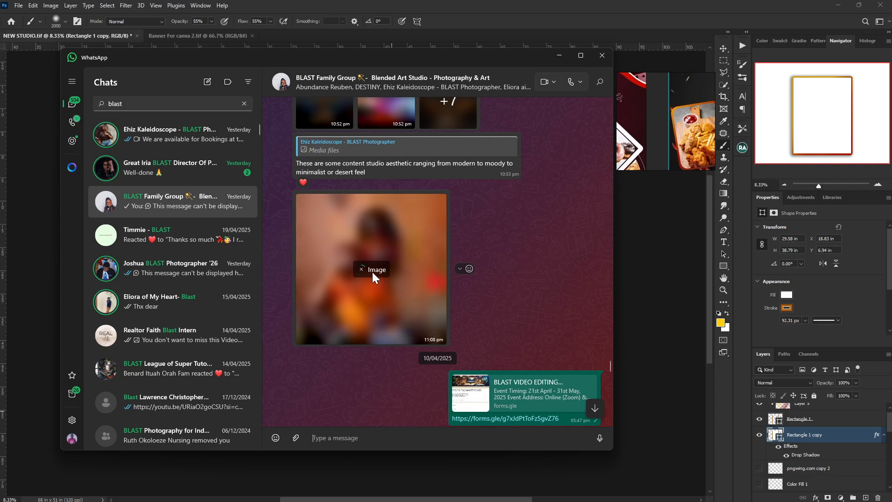
{"action": "scroll", "coordinate": [372, 272], "scroll_direction": "up", "scroll_amount": 20}
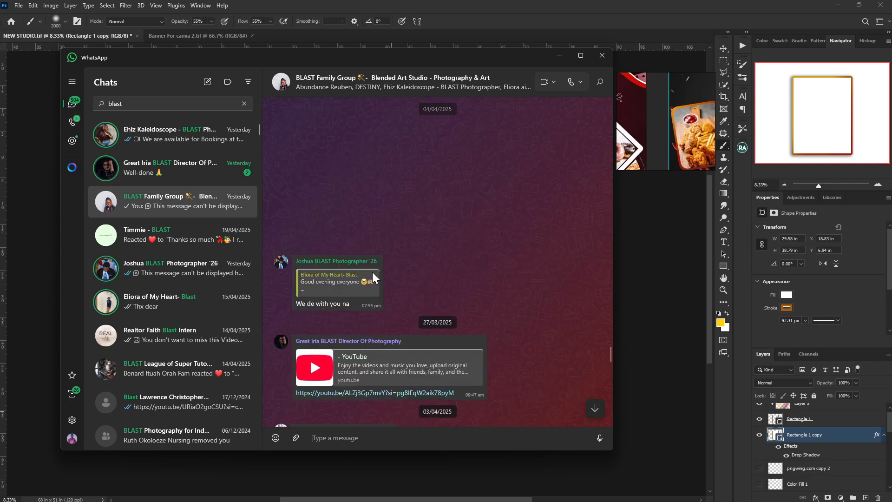
{"action": "scroll", "coordinate": [373, 273], "scroll_direction": "up", "scroll_amount": 5}
{"action": "scroll", "coordinate": [373, 278], "scroll_direction": "up", "scroll_amount": 10}
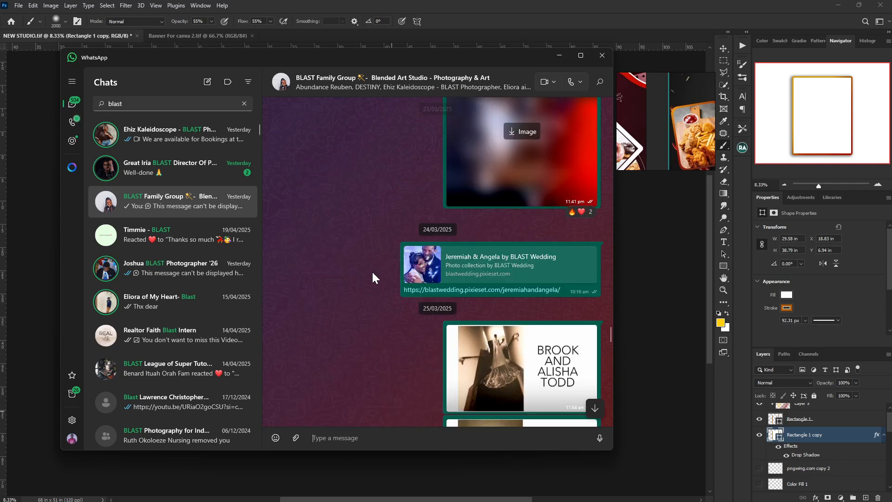
{"action": "scroll", "coordinate": [372, 278], "scroll_direction": "down", "scroll_amount": 15}
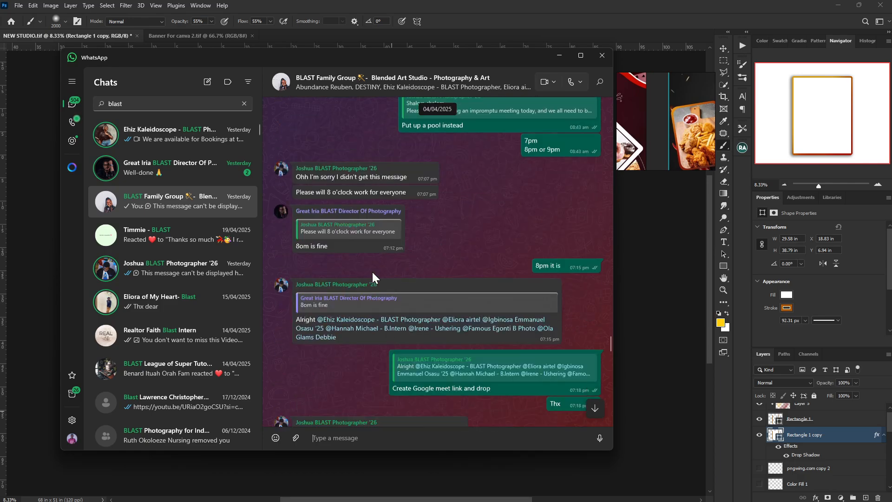
{"action": "scroll", "coordinate": [372, 278], "scroll_direction": "down", "scroll_amount": 1}
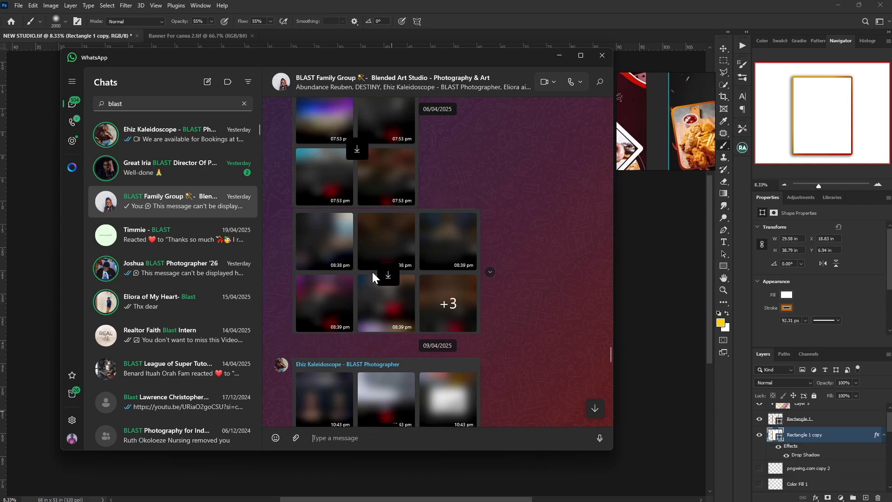
{"action": "scroll", "coordinate": [394, 273], "scroll_direction": "down", "scroll_amount": 3}
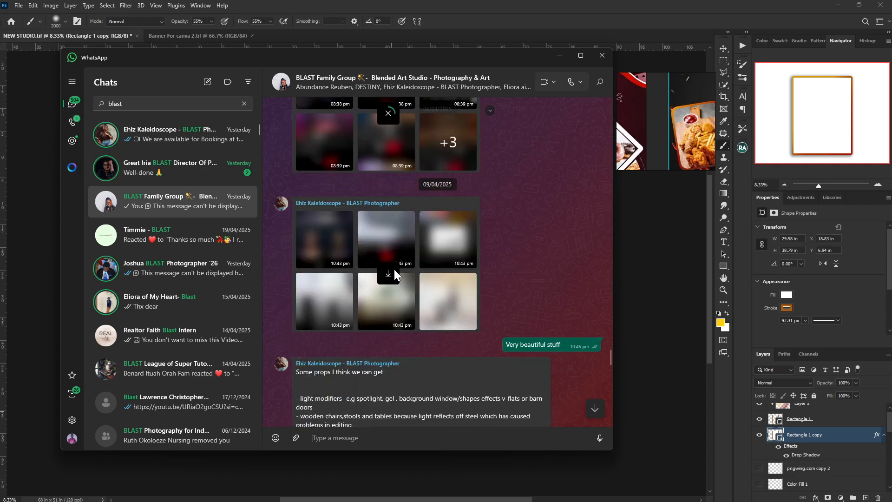
Look back through the group chat's March 2025 messages for another studio photo suitable for the flyer.
{"action": "scroll", "coordinate": [392, 275], "scroll_direction": "up", "scroll_amount": 15}
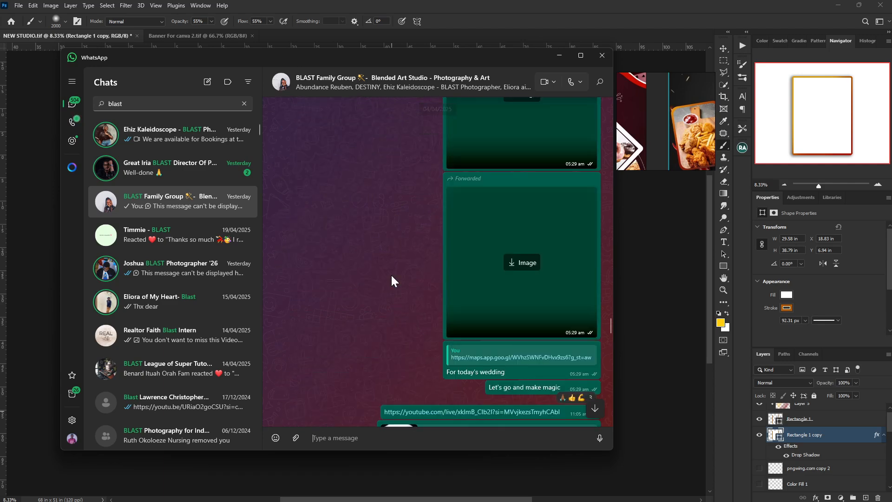
{"action": "scroll", "coordinate": [391, 275], "scroll_direction": "up", "scroll_amount": 5}
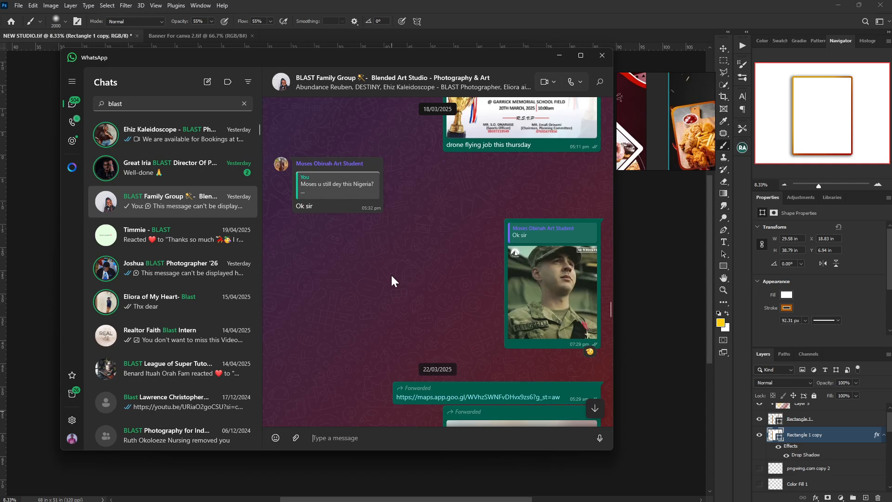
{"action": "scroll", "coordinate": [391, 280], "scroll_direction": "up", "scroll_amount": 10}
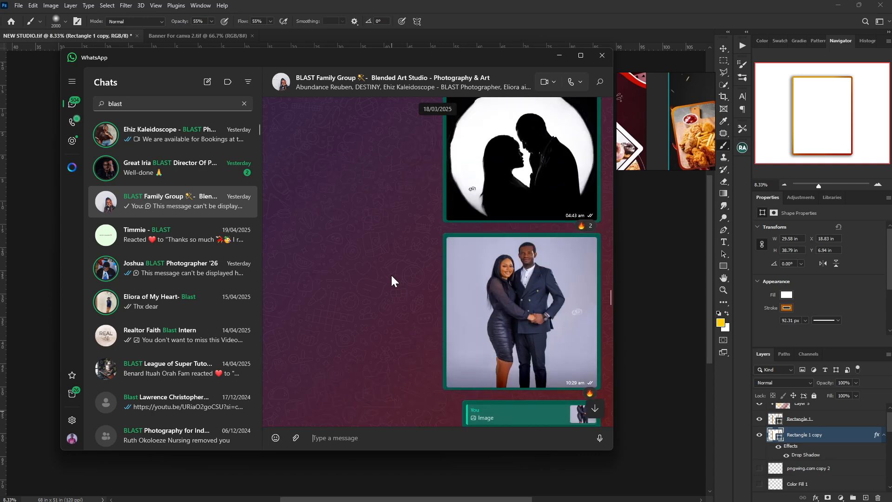
{"action": "scroll", "coordinate": [391, 276], "scroll_direction": "up", "scroll_amount": 10}
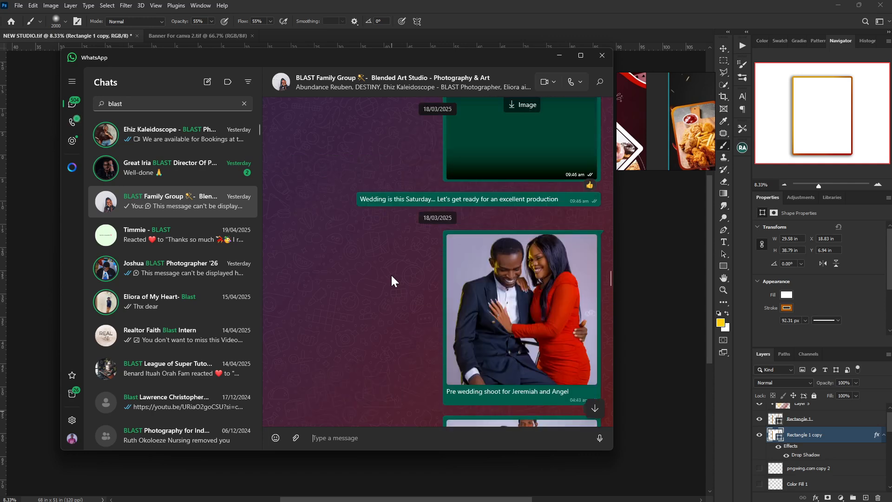
{"action": "scroll", "coordinate": [391, 276], "scroll_direction": "up", "scroll_amount": 15}
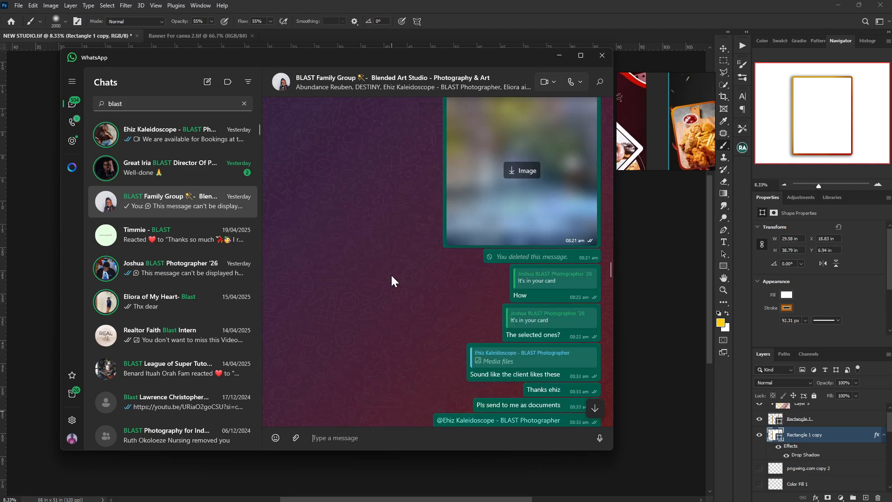
{"action": "scroll", "coordinate": [392, 274], "scroll_direction": "up", "scroll_amount": 5}
{"action": "scroll", "coordinate": [532, 209], "scroll_direction": "down", "scroll_amount": 10}
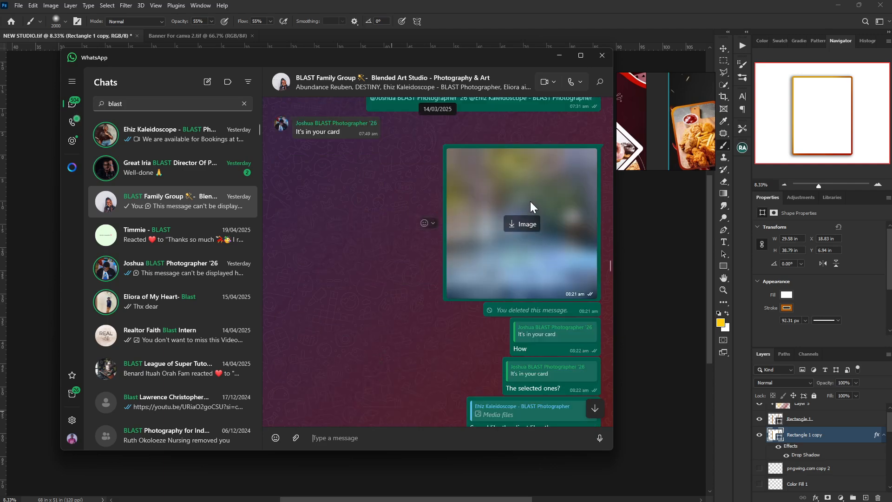
{"action": "scroll", "coordinate": [485, 272], "scroll_direction": "up", "scroll_amount": 10}
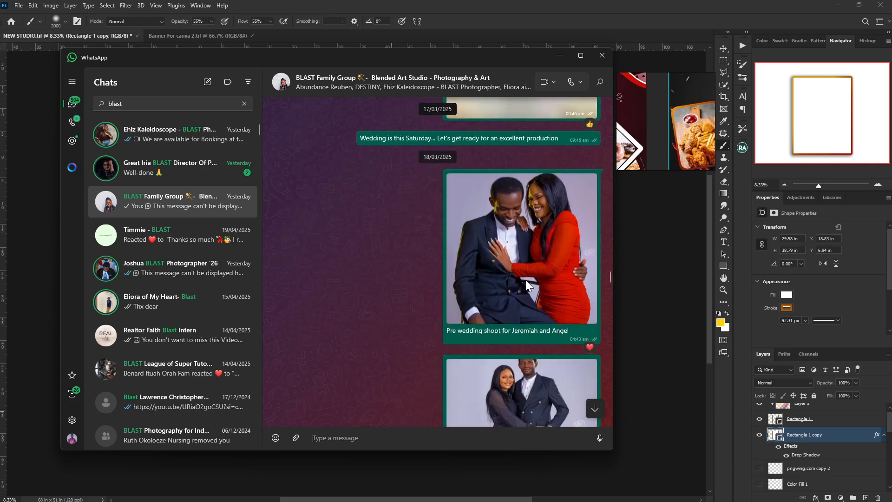
Save the pre-wedding photo of the couple in a navy suit and red dress as 4 in the banner png folder.
{"action": "scroll", "coordinate": [530, 279], "scroll_direction": "down", "scroll_amount": 5}
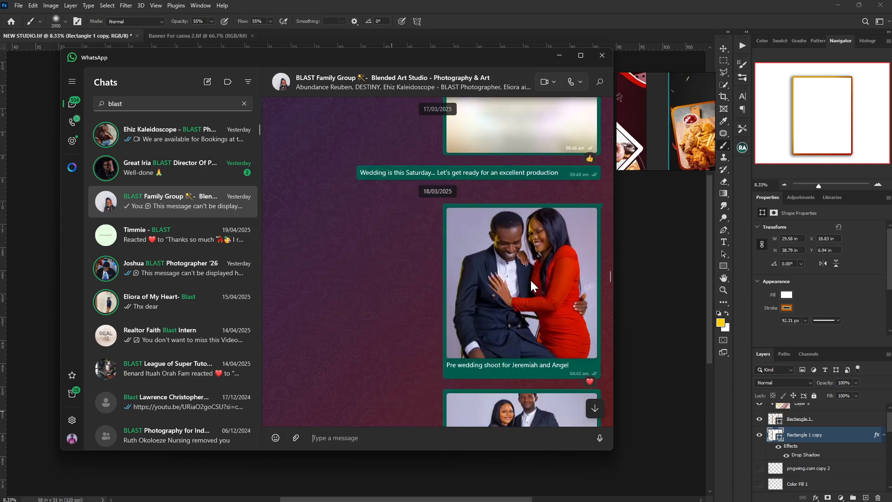
{"action": "right_click", "coordinate": [544, 296]}
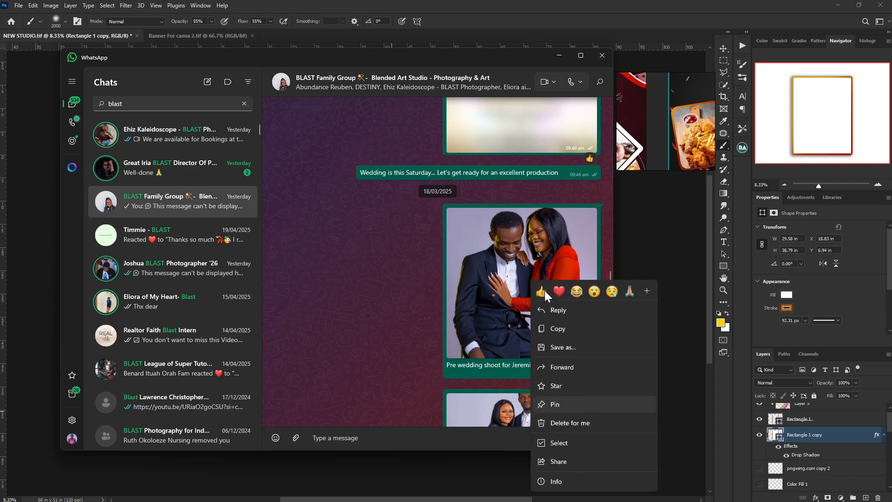
{"action": "left_click", "coordinate": [569, 354]}
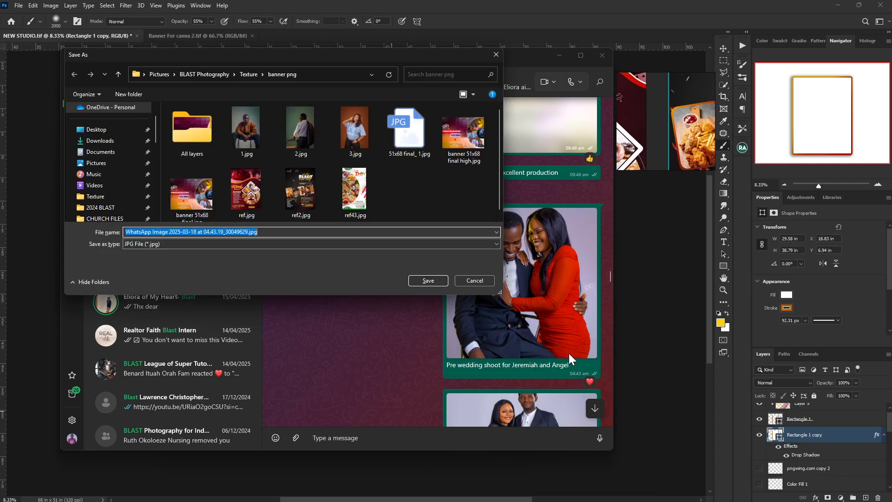
{"action": "type", "text": "4"}
{"action": "key", "text": "Return"}
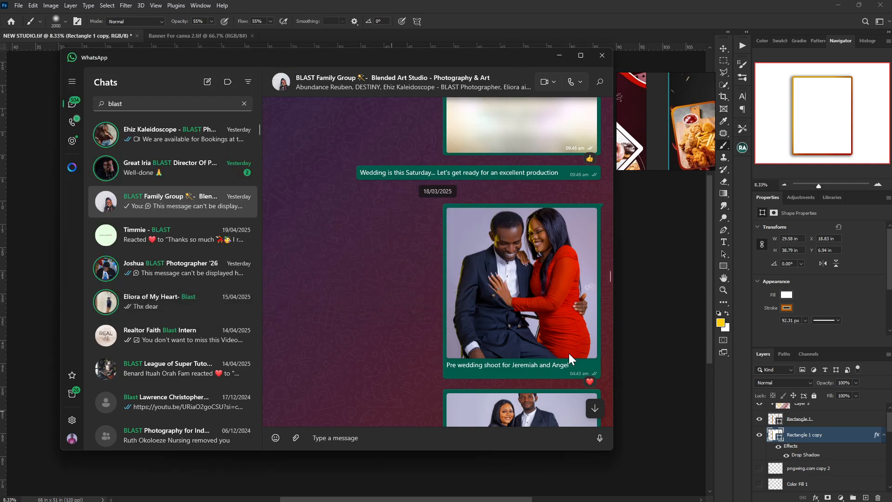
Find the nine-photo couple album sent on 11/03/2025, download it and return from the viewer to the chat.
{"action": "scroll", "coordinate": [569, 353], "scroll_direction": "up", "scroll_amount": 10}
{"action": "scroll", "coordinate": [569, 353], "scroll_direction": "up", "scroll_amount": 15}
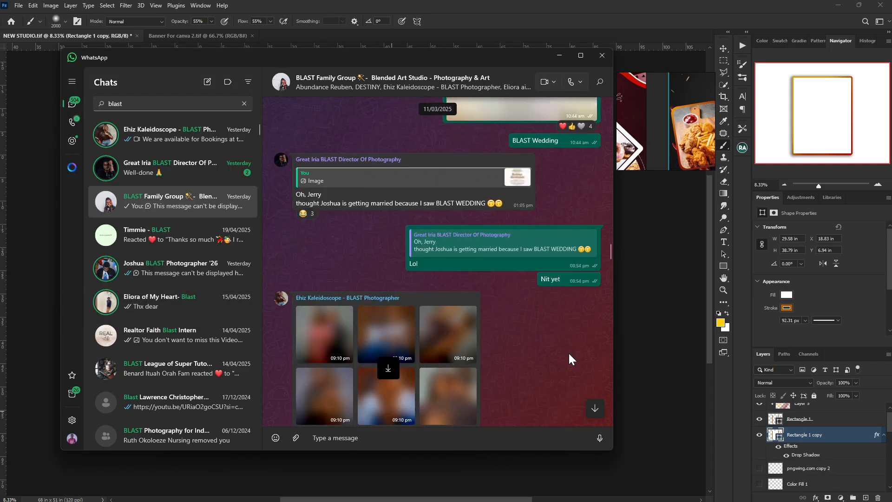
{"action": "left_click", "coordinate": [403, 371]}
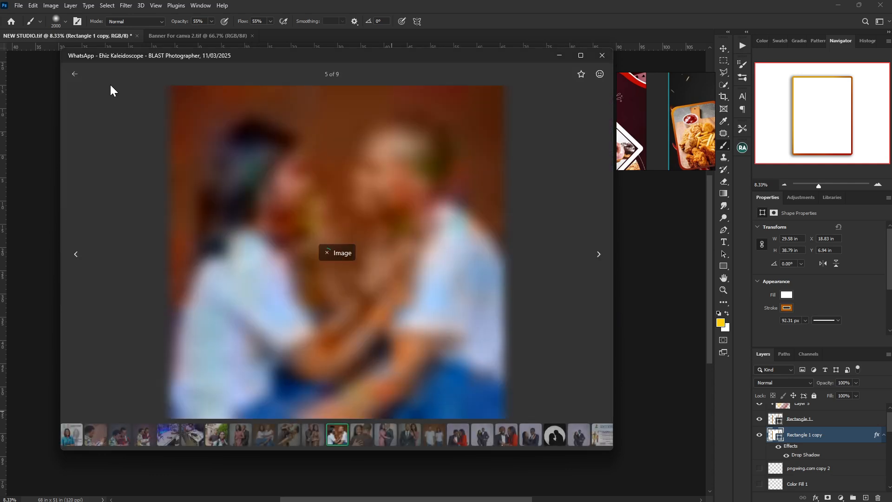
{"action": "left_click", "coordinate": [74, 74]}
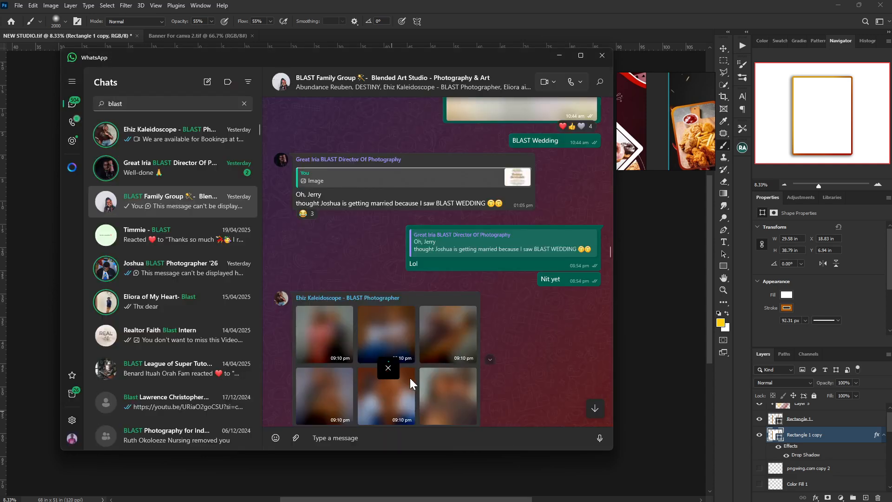
Look back through the group chat's messages from March to January 2025 and download the four-photo studio album sent on 30/01/2025.
{"action": "scroll", "coordinate": [440, 373], "scroll_direction": "down", "scroll_amount": 10}
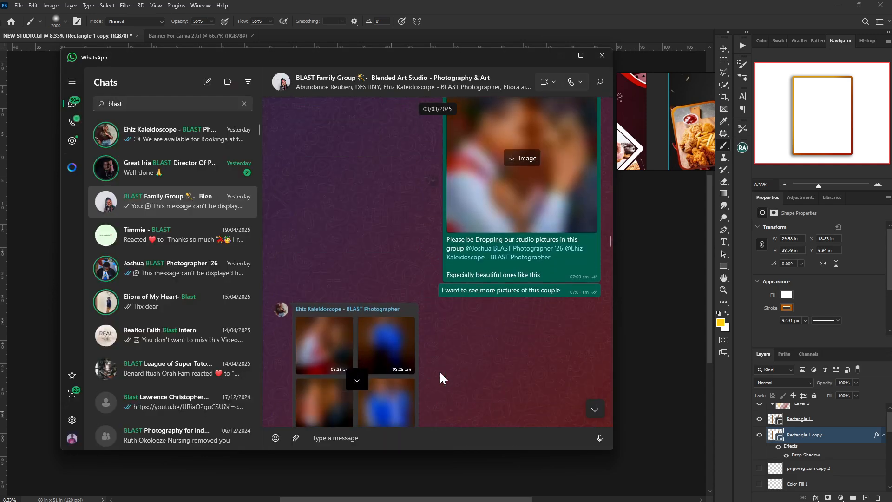
{"action": "scroll", "coordinate": [359, 375], "scroll_direction": "up", "scroll_amount": 15}
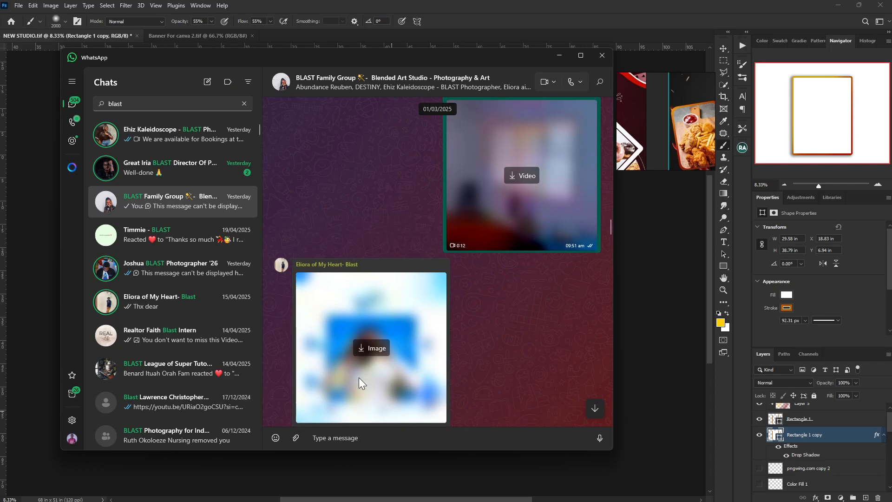
{"action": "scroll", "coordinate": [359, 379], "scroll_direction": "up", "scroll_amount": 15}
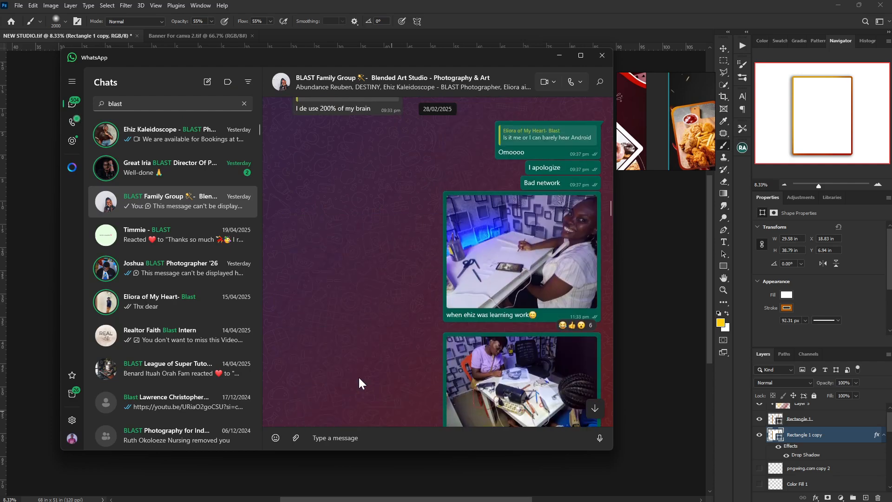
{"action": "scroll", "coordinate": [359, 375], "scroll_direction": "up", "scroll_amount": 15}
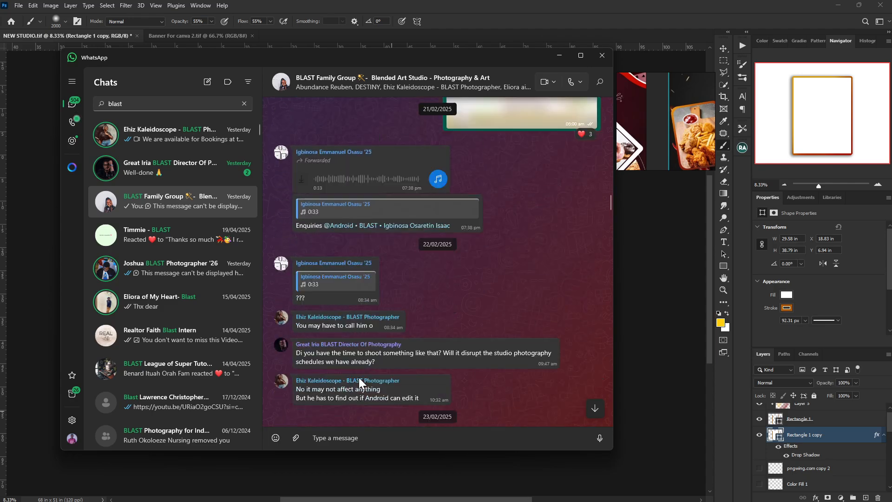
{"action": "scroll", "coordinate": [359, 376], "scroll_direction": "up", "scroll_amount": 15}
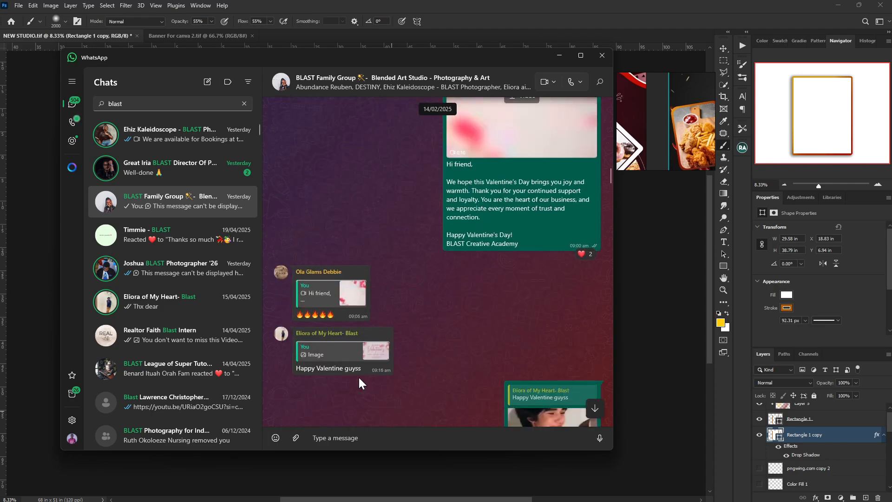
{"action": "scroll", "coordinate": [360, 378], "scroll_direction": "up", "scroll_amount": 15}
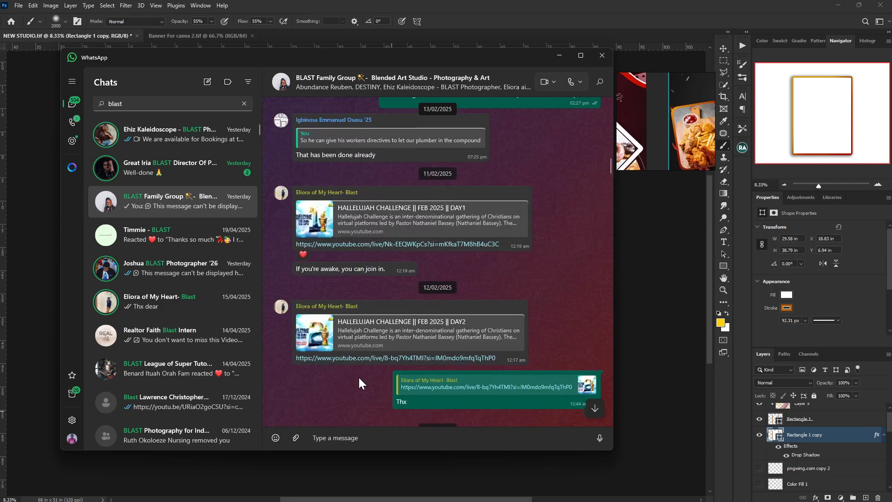
{"action": "scroll", "coordinate": [359, 379], "scroll_direction": "up", "scroll_amount": 15}
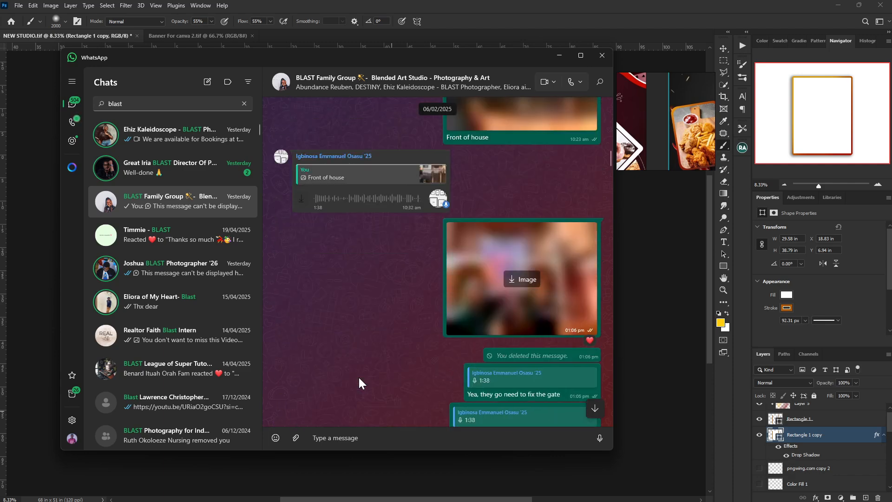
{"action": "scroll", "coordinate": [359, 382], "scroll_direction": "up", "scroll_amount": 15}
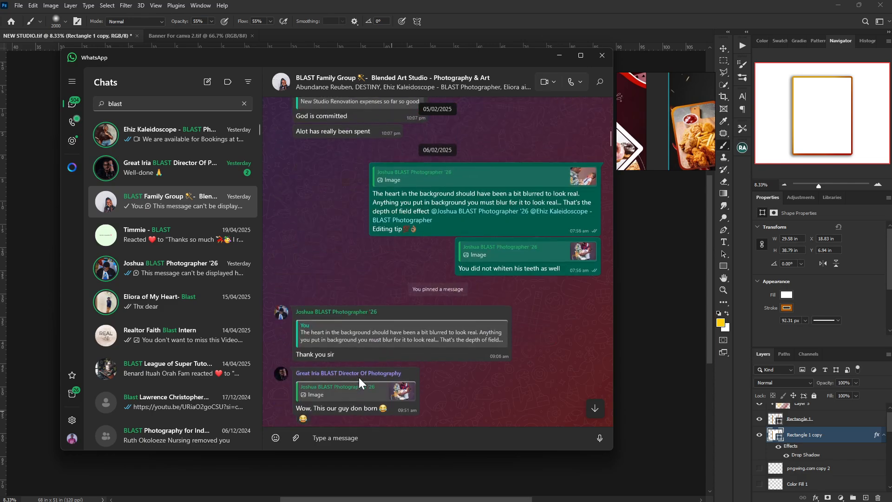
{"action": "scroll", "coordinate": [359, 382], "scroll_direction": "up", "scroll_amount": 15}
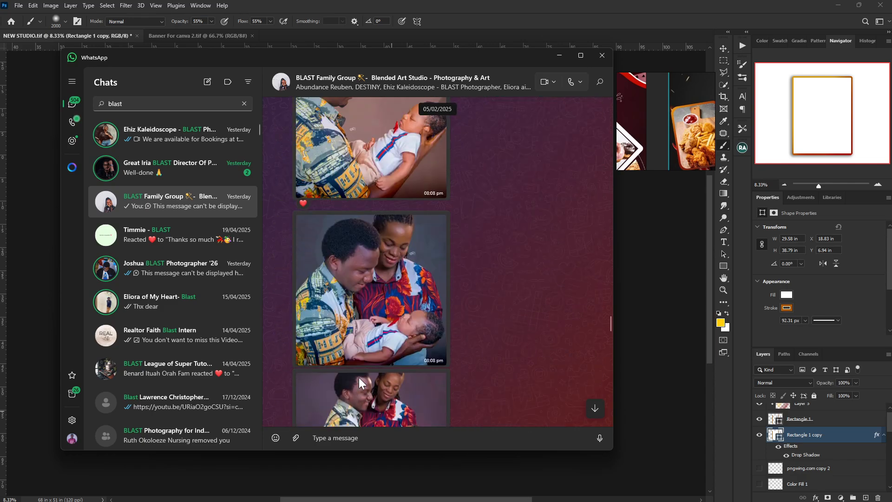
{"action": "scroll", "coordinate": [359, 382], "scroll_direction": "up", "scroll_amount": 15}
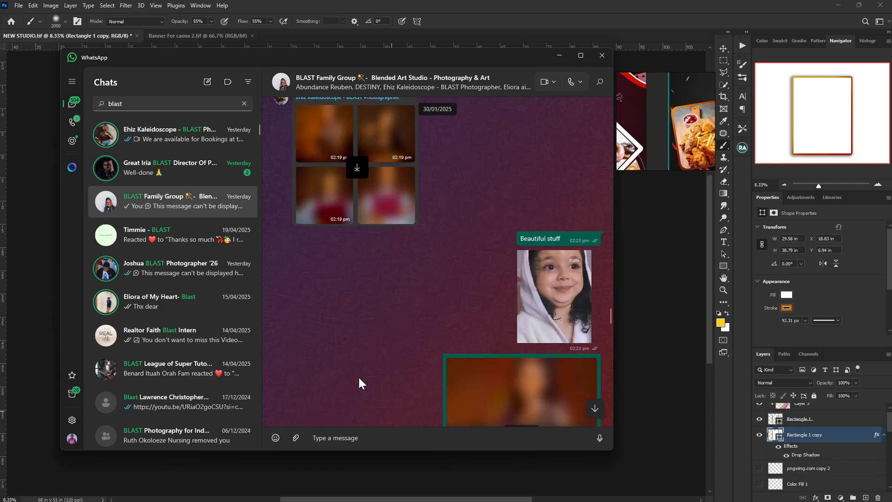
{"action": "scroll", "coordinate": [359, 377], "scroll_direction": "down", "scroll_amount": 2}
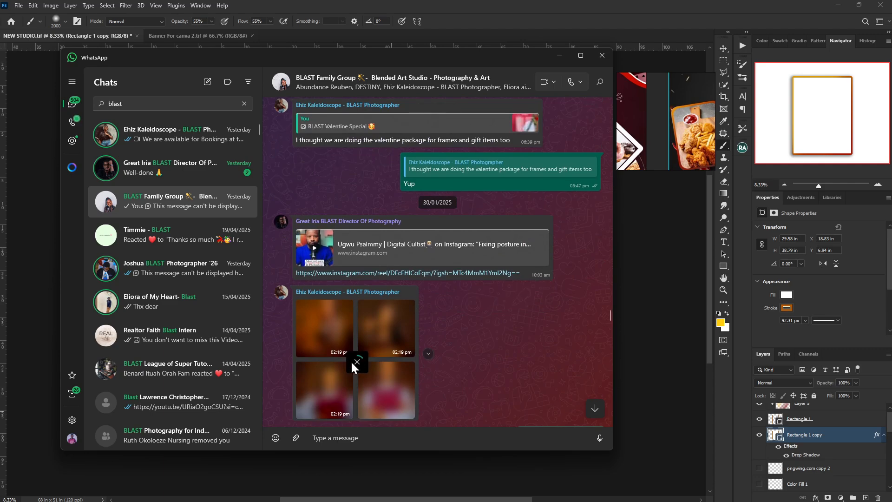
Go back through January 2025 to 20/12/2024 and download the blurred white-shirt and blue-suit portraits sent at 12:16 pm.
{"action": "scroll", "coordinate": [408, 292], "scroll_direction": "up", "scroll_amount": 10}
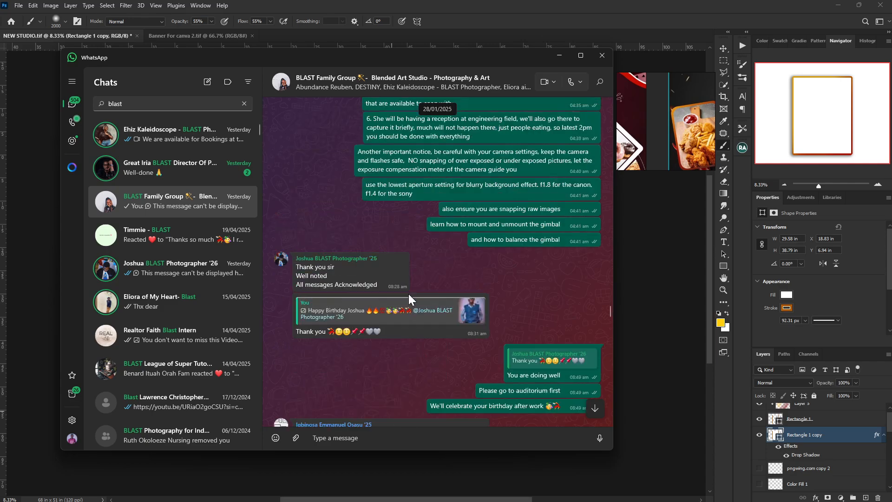
{"action": "scroll", "coordinate": [408, 294], "scroll_direction": "up", "scroll_amount": 15}
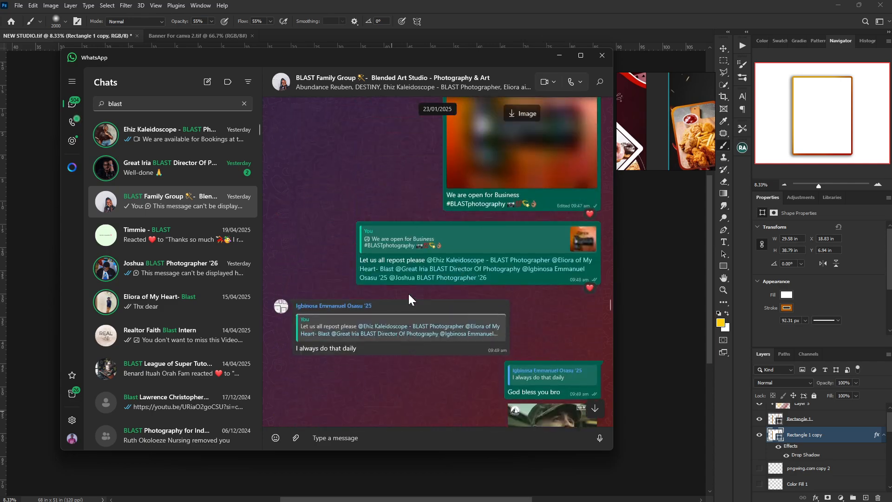
{"action": "scroll", "coordinate": [408, 298], "scroll_direction": "up", "scroll_amount": 15}
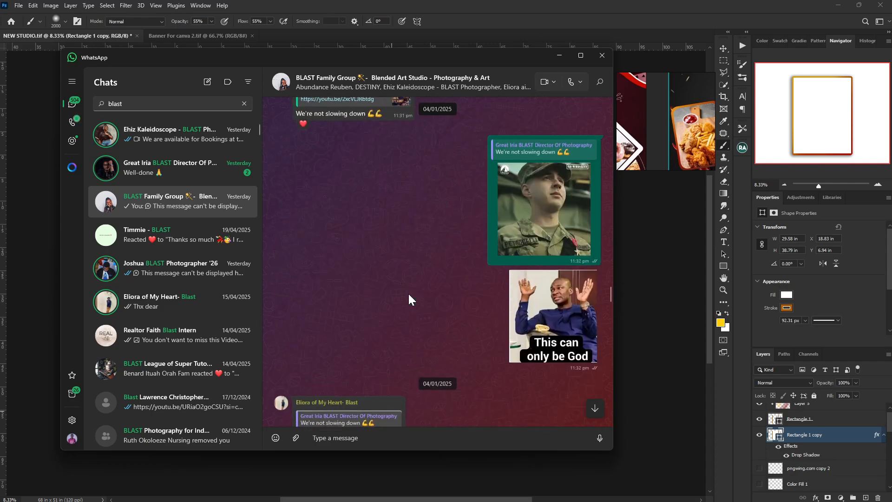
{"action": "scroll", "coordinate": [408, 292], "scroll_direction": "up", "scroll_amount": 15}
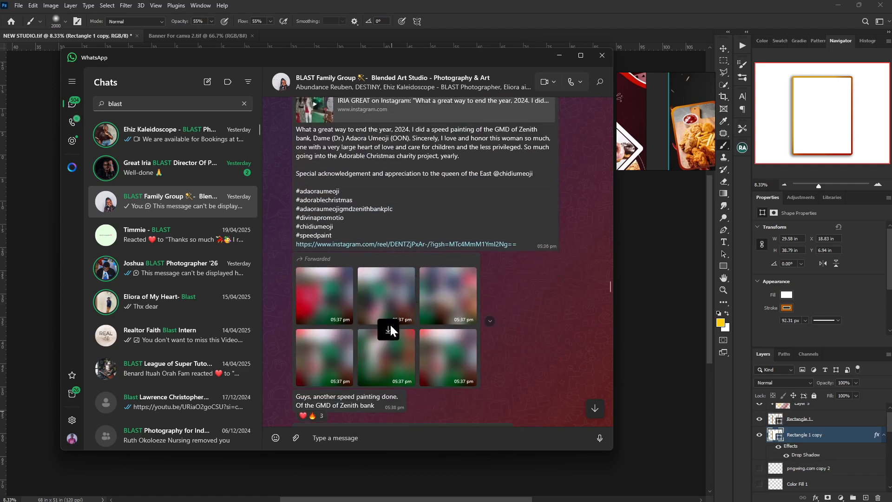
{"action": "scroll", "coordinate": [389, 323], "scroll_direction": "up", "scroll_amount": 10}
{"action": "left_click", "coordinate": [375, 260]}
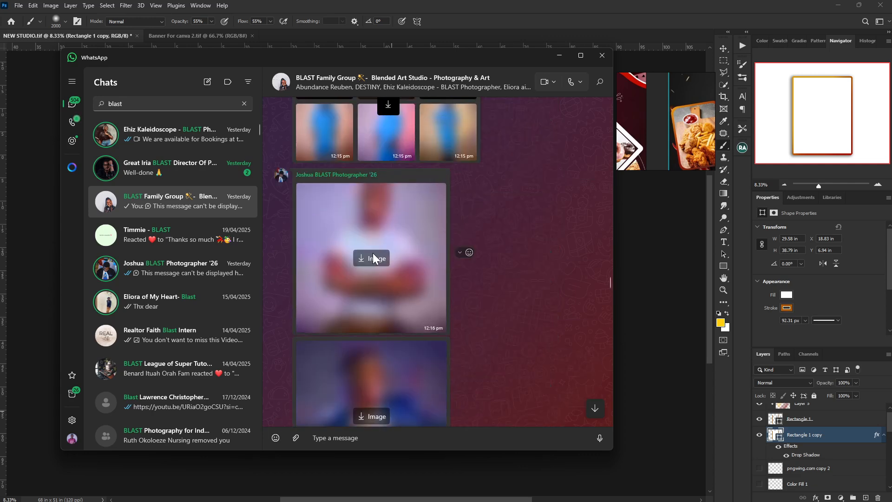
{"action": "scroll", "coordinate": [373, 253], "scroll_direction": "down", "scroll_amount": 3}
{"action": "left_click", "coordinate": [372, 302]}
{"action": "scroll", "coordinate": [372, 302], "scroll_direction": "down", "scroll_amount": 1}
{"action": "scroll", "coordinate": [372, 302], "scroll_direction": "up", "scroll_amount": 1}
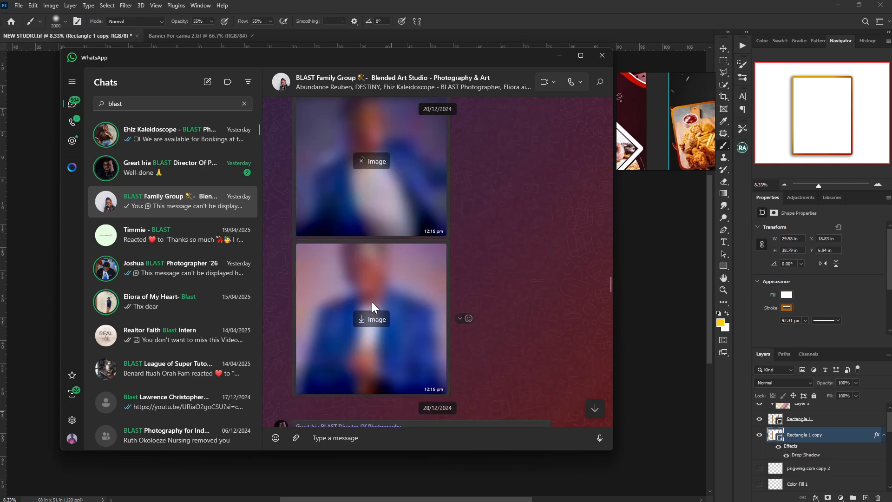
Check the earlier 20/12/2024 review pictures and download the blurred orange-and-pink portrait sent at 11:48 am.
{"action": "scroll", "coordinate": [370, 319], "scroll_direction": "up", "scroll_amount": 4}
{"action": "scroll", "coordinate": [369, 319], "scroll_direction": "up", "scroll_amount": 8}
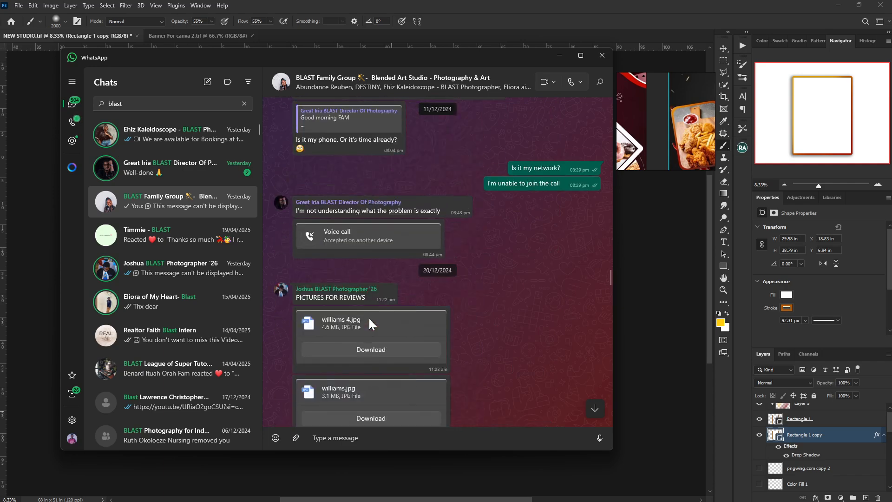
{"action": "scroll", "coordinate": [369, 319], "scroll_direction": "down", "scroll_amount": 4}
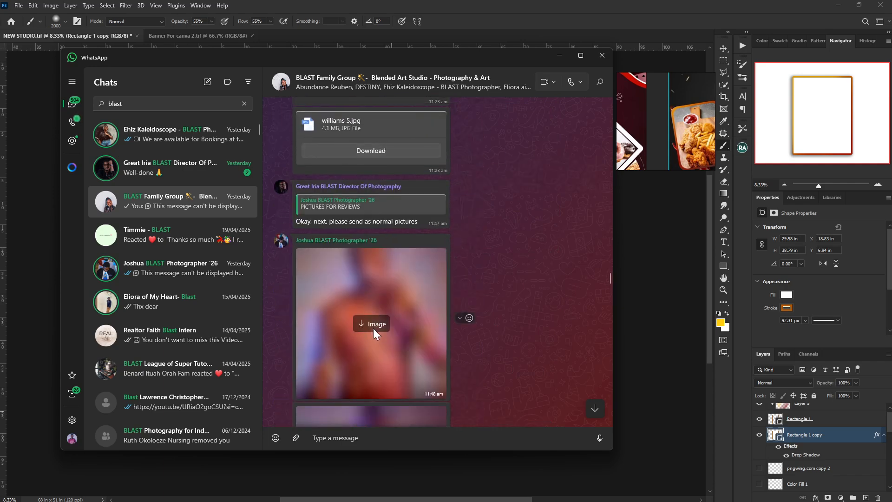
{"action": "scroll", "coordinate": [373, 328], "scroll_direction": "down", "scroll_amount": 3}
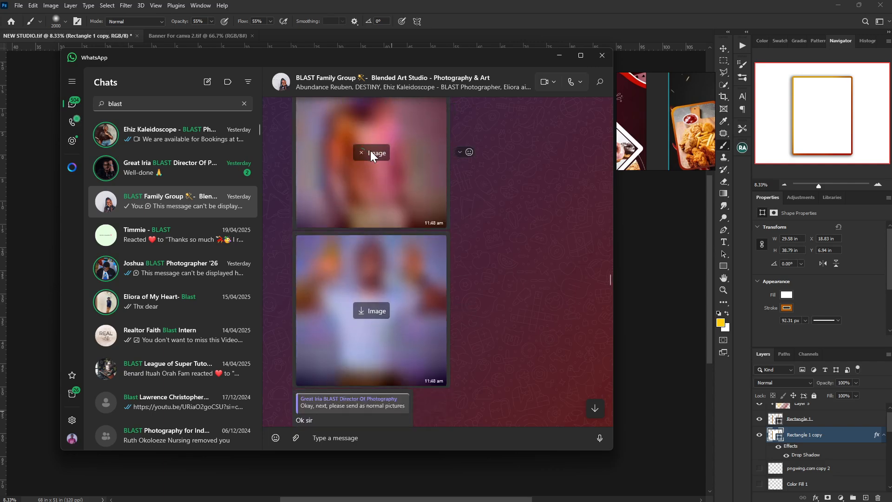
Look back through the group chat's December to October 2024 messages for another studio portrait suitable for the flyer.
{"action": "scroll", "coordinate": [371, 153], "scroll_direction": "up", "scroll_amount": 10}
{"action": "scroll", "coordinate": [370, 153], "scroll_direction": "up", "scroll_amount": 10}
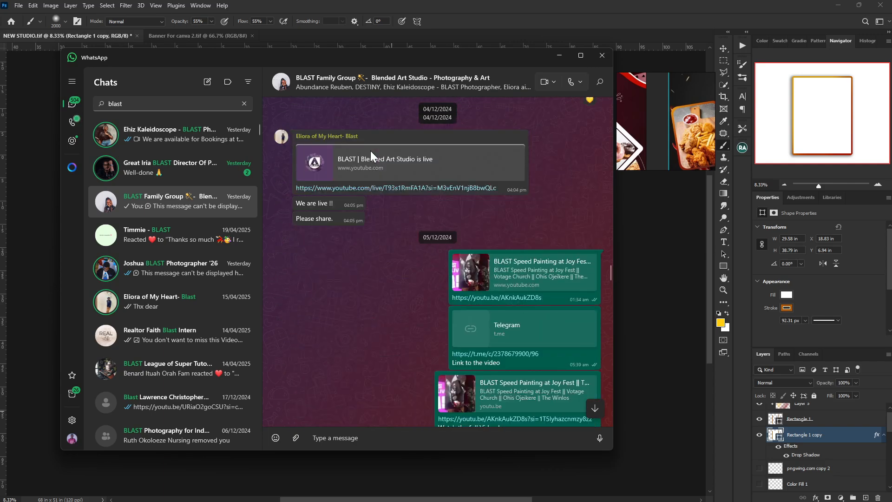
{"action": "scroll", "coordinate": [371, 153], "scroll_direction": "up", "scroll_amount": 10}
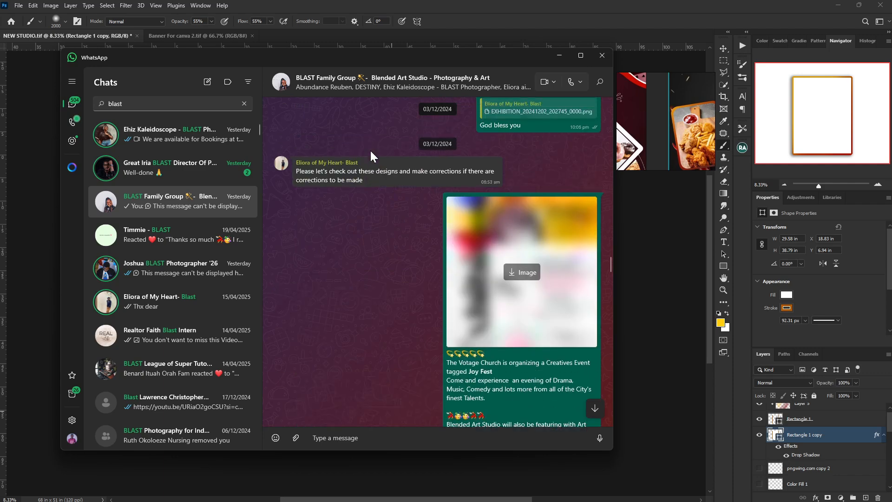
{"action": "scroll", "coordinate": [371, 154], "scroll_direction": "down", "scroll_amount": 5}
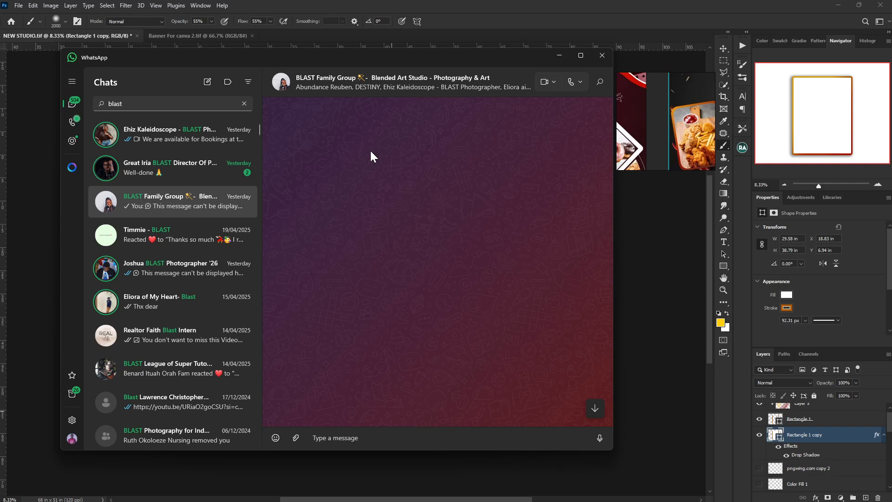
{"action": "scroll", "coordinate": [371, 153], "scroll_direction": "up", "scroll_amount": 10}
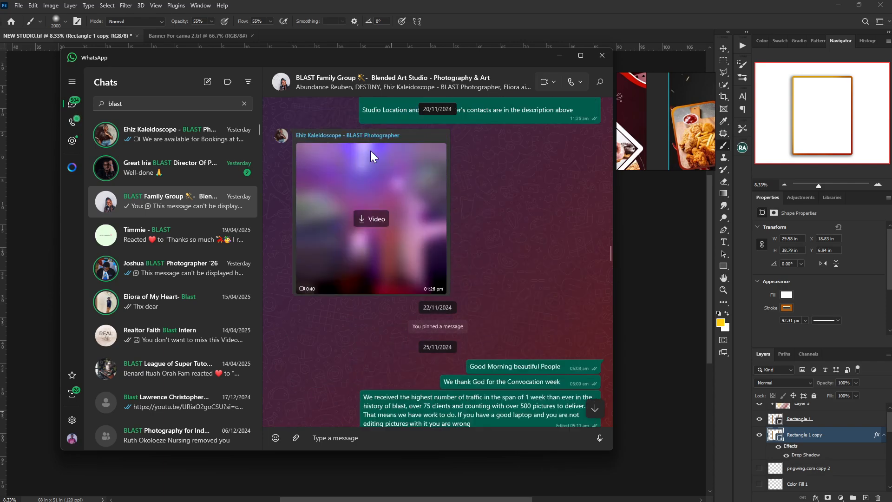
{"action": "scroll", "coordinate": [370, 152], "scroll_direction": "up", "scroll_amount": 10}
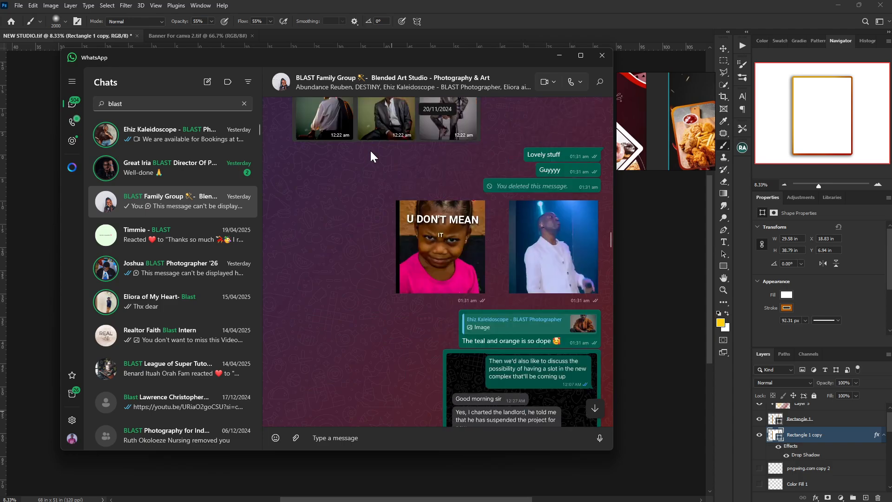
{"action": "scroll", "coordinate": [371, 151], "scroll_direction": "up", "scroll_amount": 10}
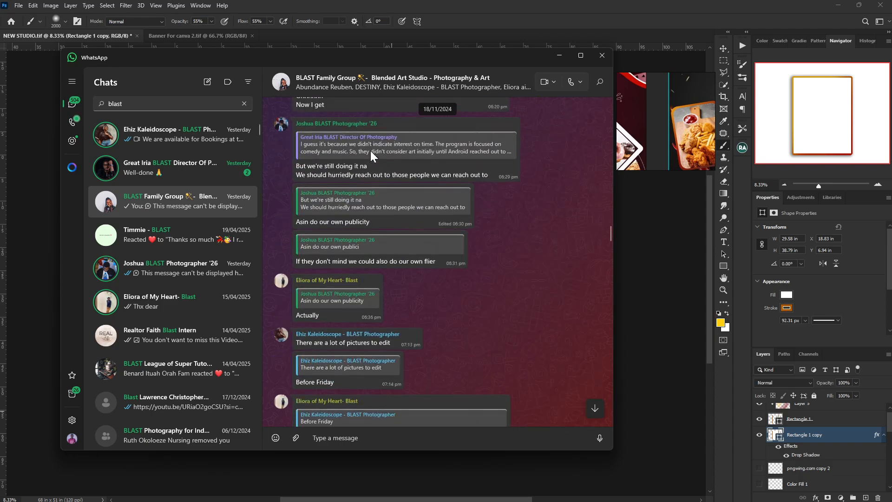
{"action": "scroll", "coordinate": [371, 156], "scroll_direction": "up", "scroll_amount": 10}
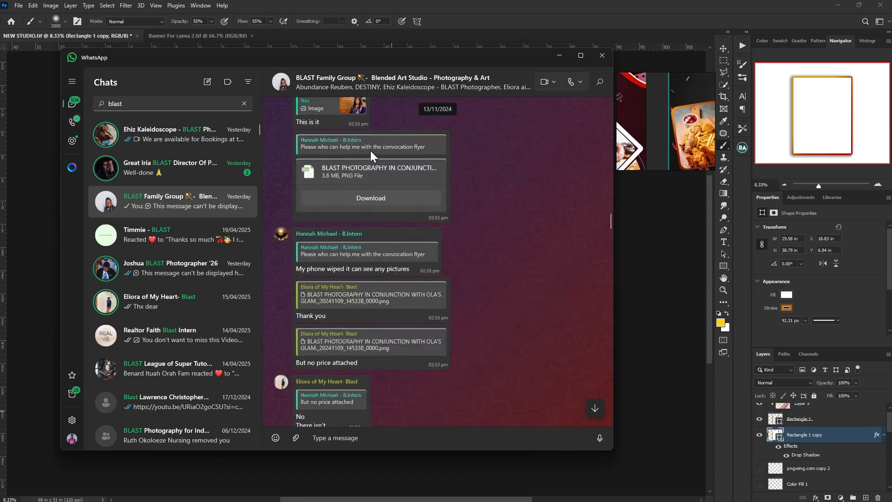
{"action": "scroll", "coordinate": [371, 156], "scroll_direction": "up", "scroll_amount": 10}
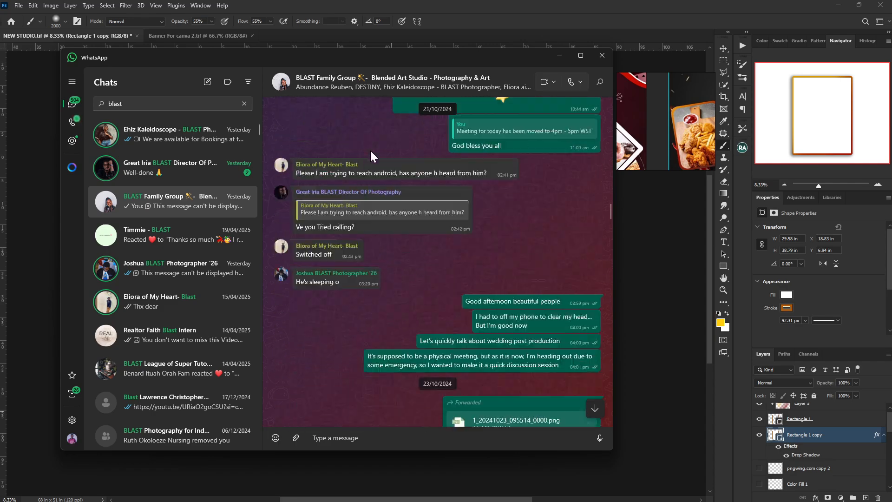
{"action": "scroll", "coordinate": [370, 151], "scroll_direction": "up", "scroll_amount": 6}
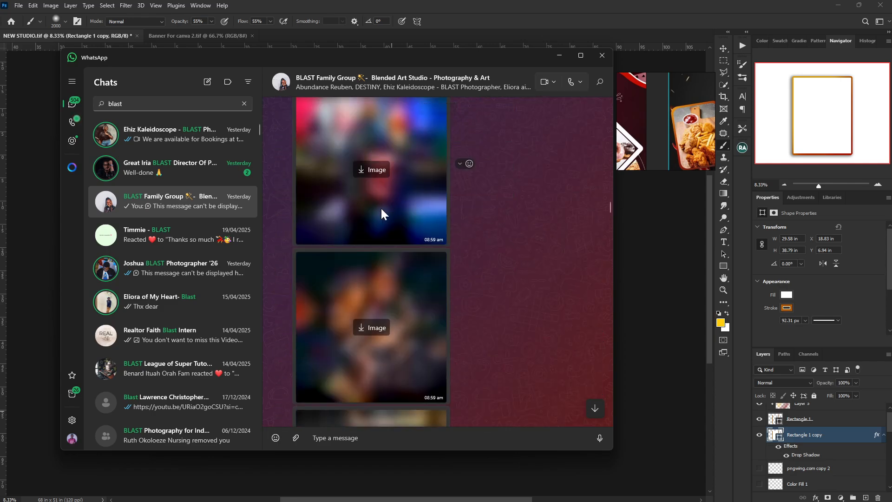
{"action": "scroll", "coordinate": [381, 325], "scroll_direction": "down", "scroll_amount": 10}
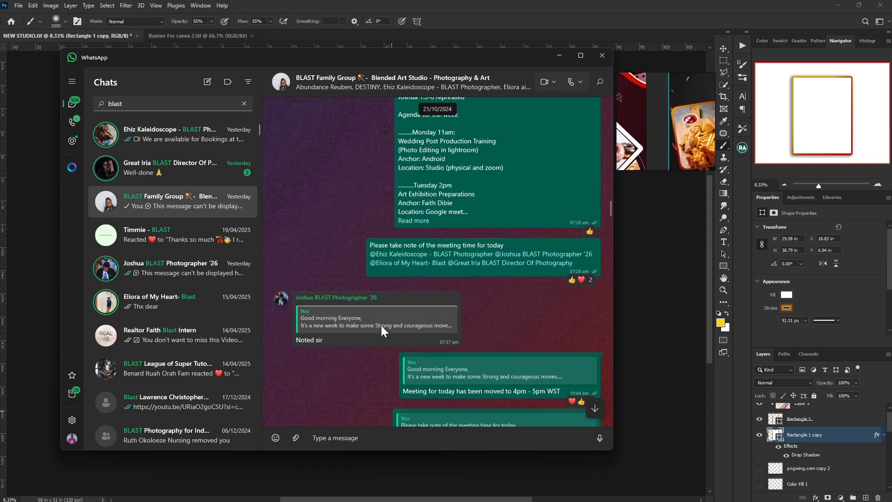
{"action": "scroll", "coordinate": [381, 331], "scroll_direction": "down", "scroll_amount": 10}
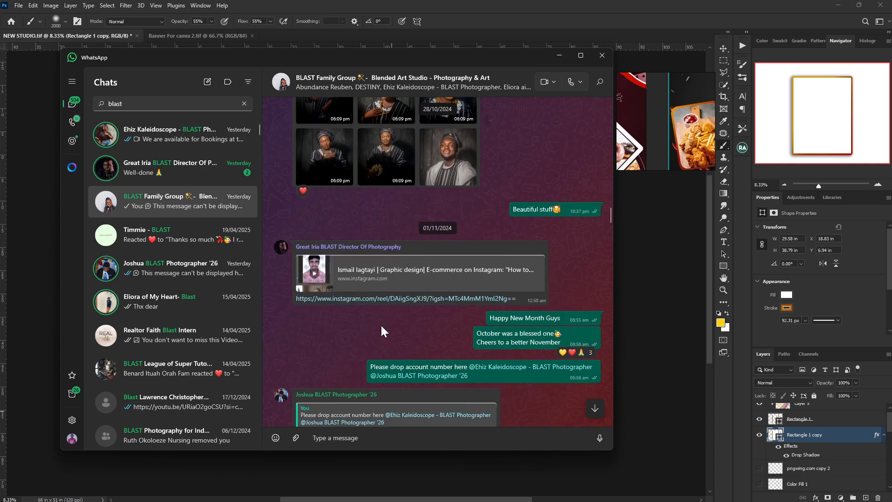
Save the 28/10/2024 album's second photo, the woman in the striped outfit and headwrap, in the banner png folder and return to the chat.
{"action": "left_click", "coordinate": [384, 208]}
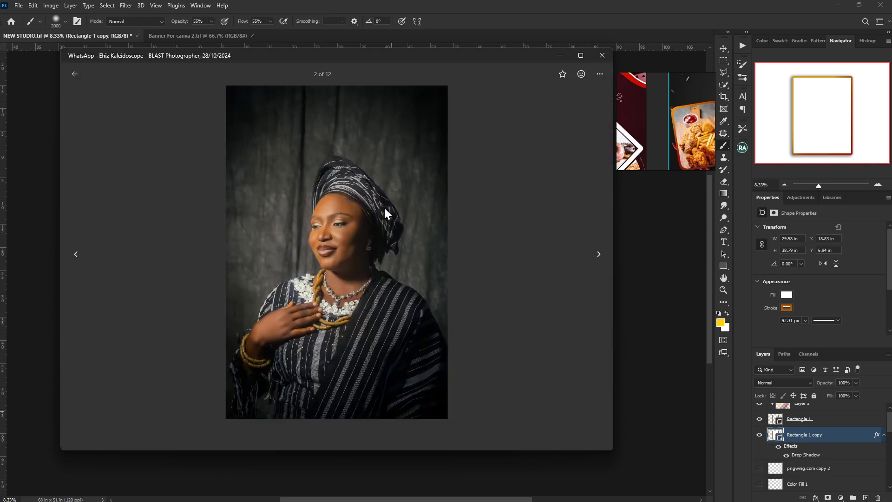
{"action": "right_click", "coordinate": [384, 207]}
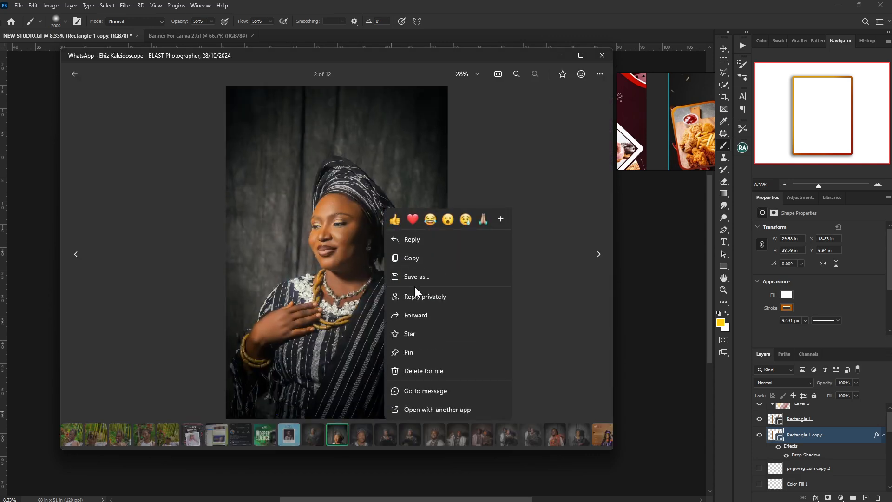
{"action": "left_click", "coordinate": [419, 282]}
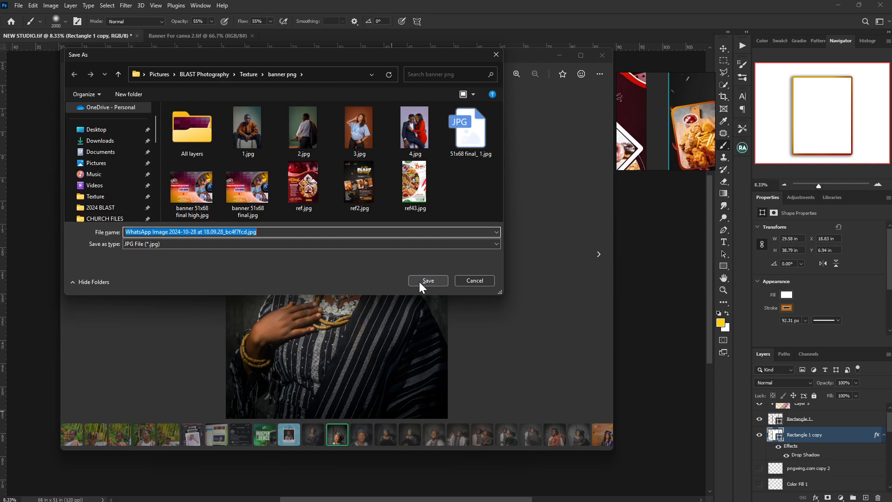
{"action": "left_click", "coordinate": [428, 280]}
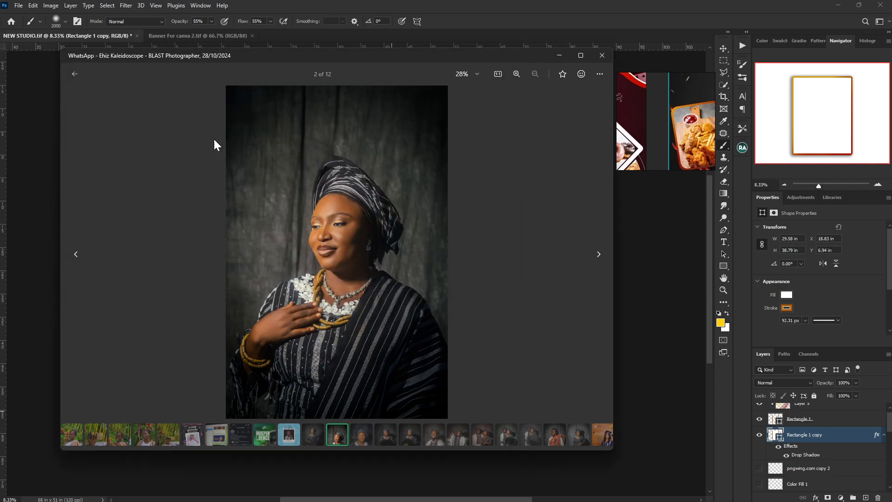
{"action": "left_click", "coordinate": [74, 70]}
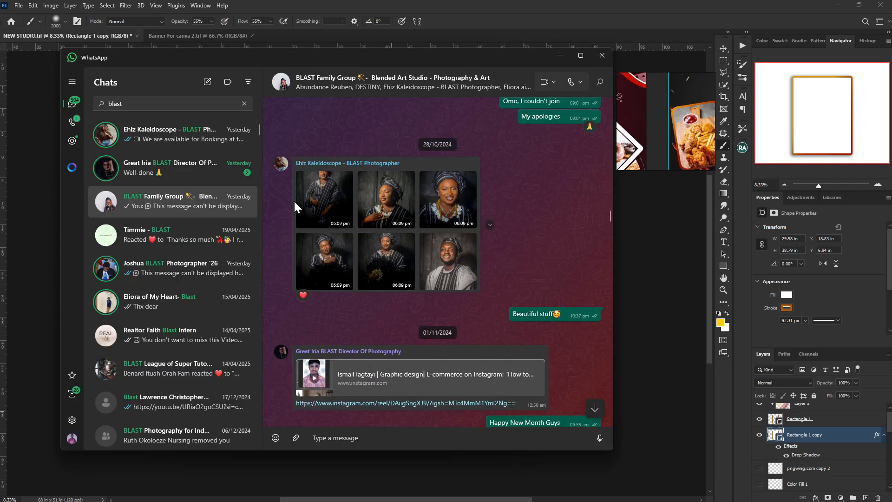
Look through the group chat's mid-October 2024 messages for further photos for the flyer.
{"action": "scroll", "coordinate": [294, 200], "scroll_direction": "up", "scroll_amount": 10}
{"action": "scroll", "coordinate": [293, 200], "scroll_direction": "up", "scroll_amount": 15}
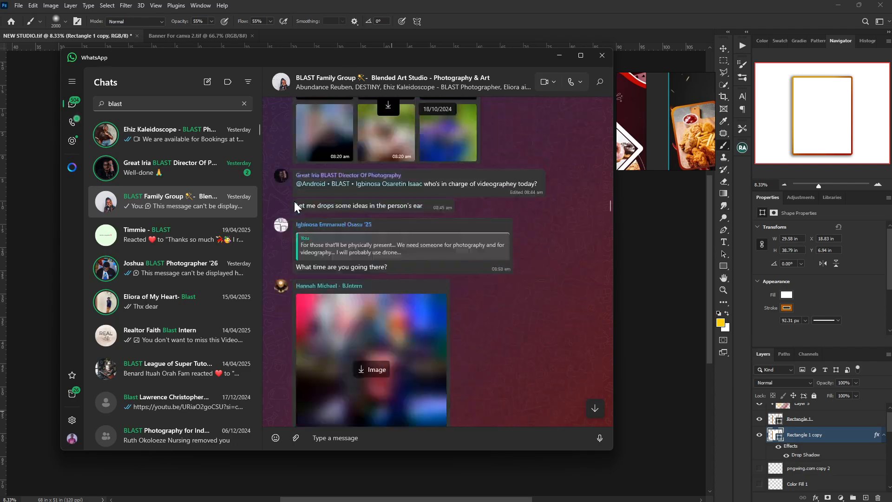
Find the 17/10/2024 photo album in the group chat and save its photo of two men facing each other as 6 in the banner png folder.
{"action": "scroll", "coordinate": [295, 206], "scroll_direction": "down", "scroll_amount": 20}
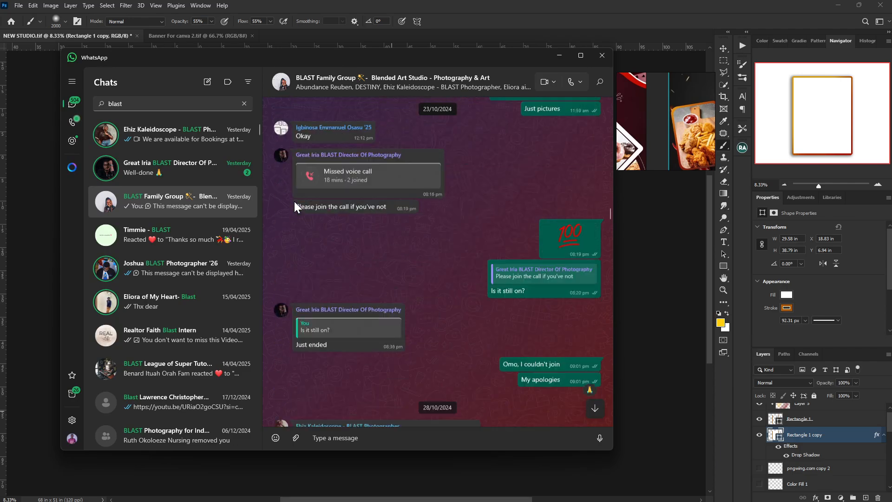
{"action": "scroll", "coordinate": [295, 202], "scroll_direction": "down", "scroll_amount": 20}
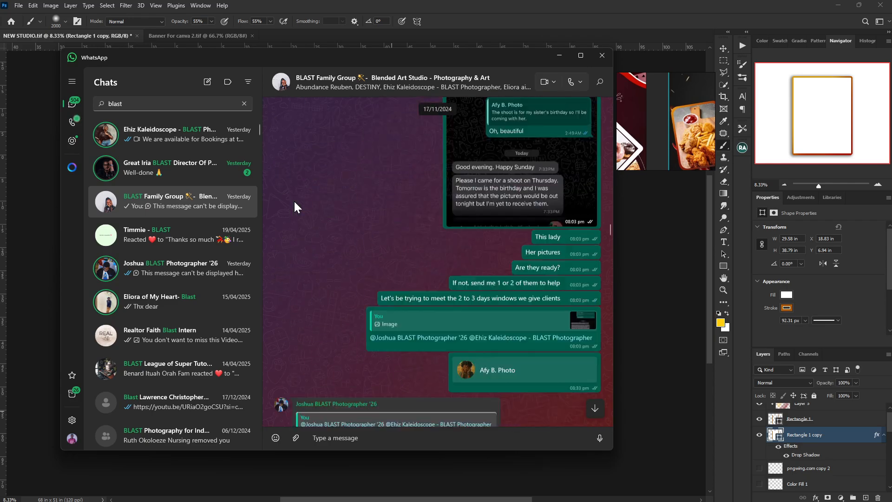
{"action": "scroll", "coordinate": [295, 207], "scroll_direction": "down", "scroll_amount": 20}
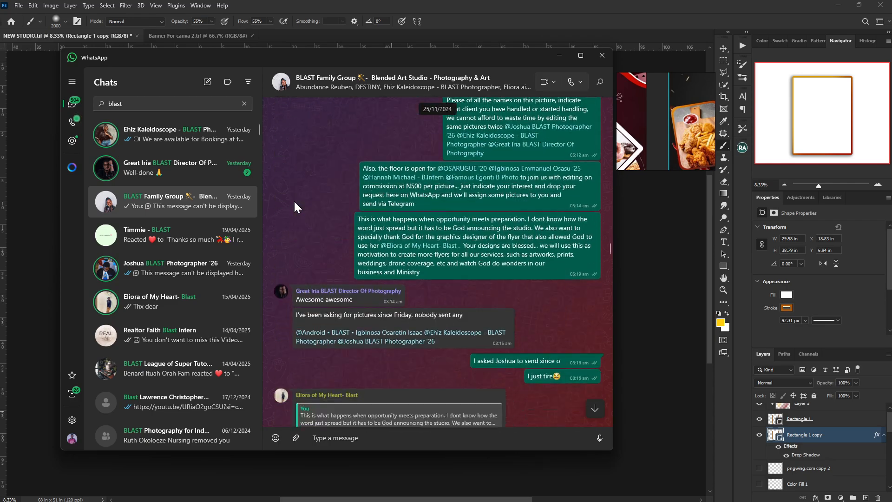
{"action": "scroll", "coordinate": [294, 202], "scroll_direction": "up", "scroll_amount": 20}
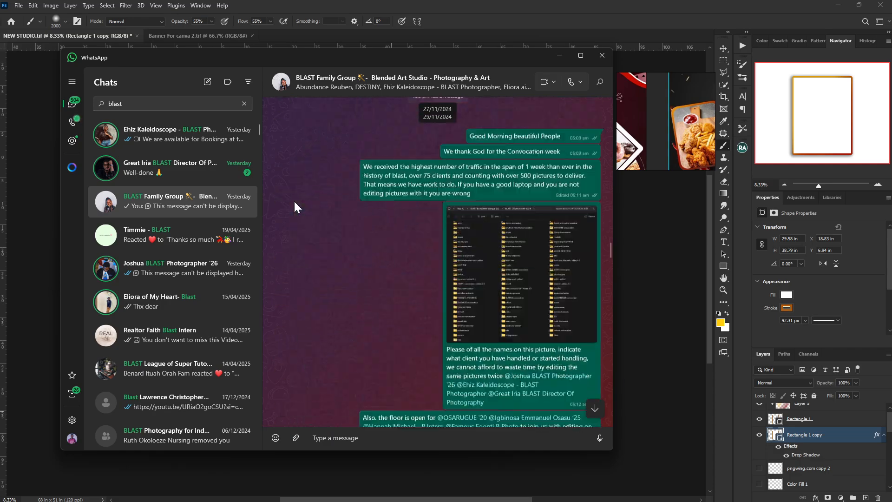
{"action": "scroll", "coordinate": [294, 202], "scroll_direction": "up", "scroll_amount": 20}
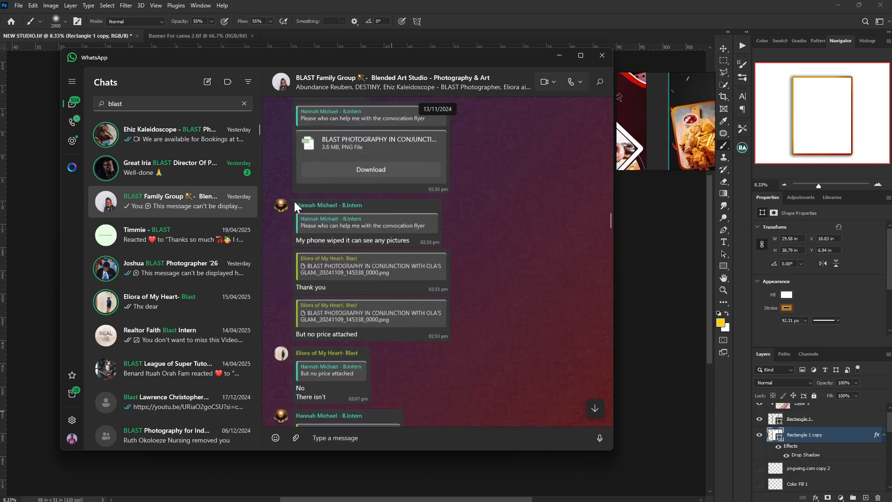
{"action": "scroll", "coordinate": [294, 201], "scroll_direction": "up", "scroll_amount": 20}
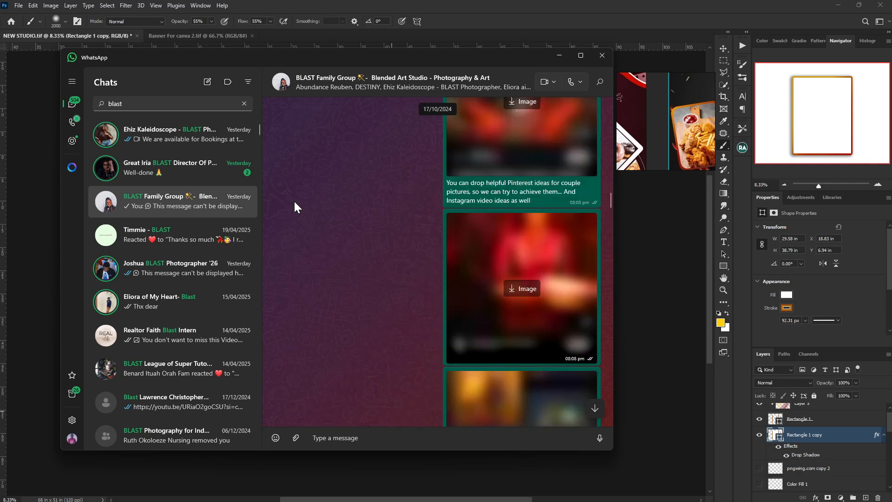
{"action": "scroll", "coordinate": [294, 202], "scroll_direction": "down", "scroll_amount": 5}
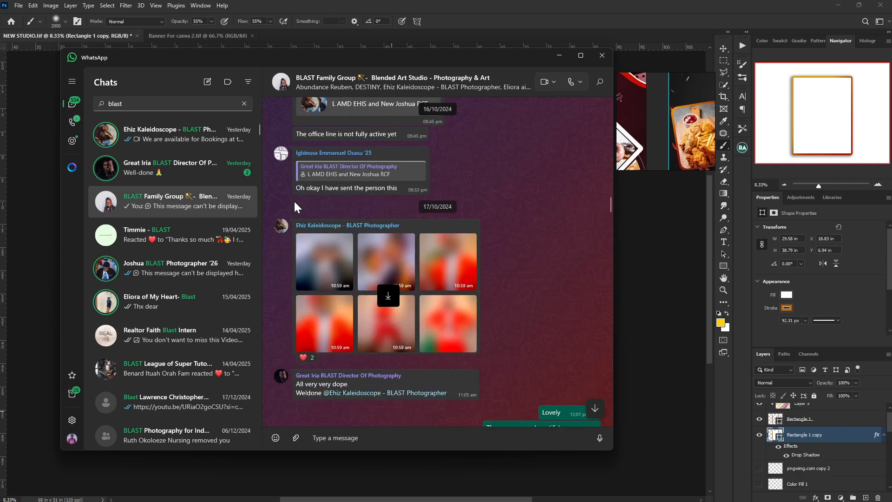
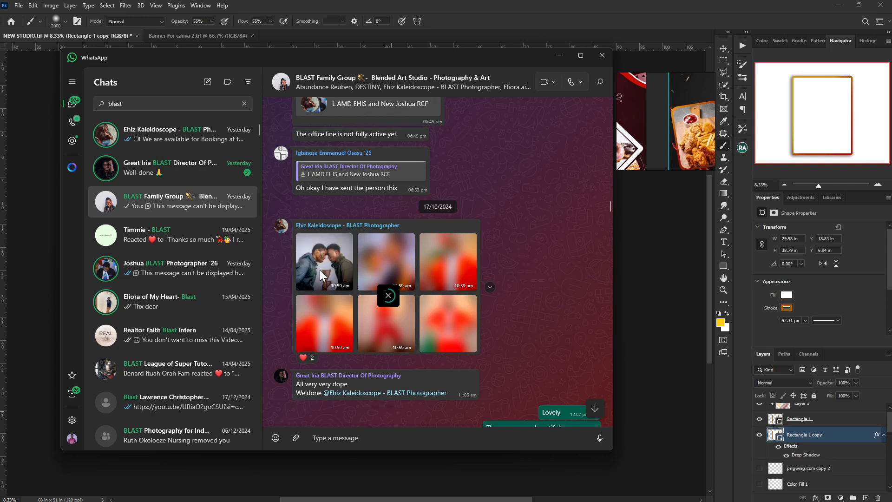
{"action": "left_click", "coordinate": [332, 273]}
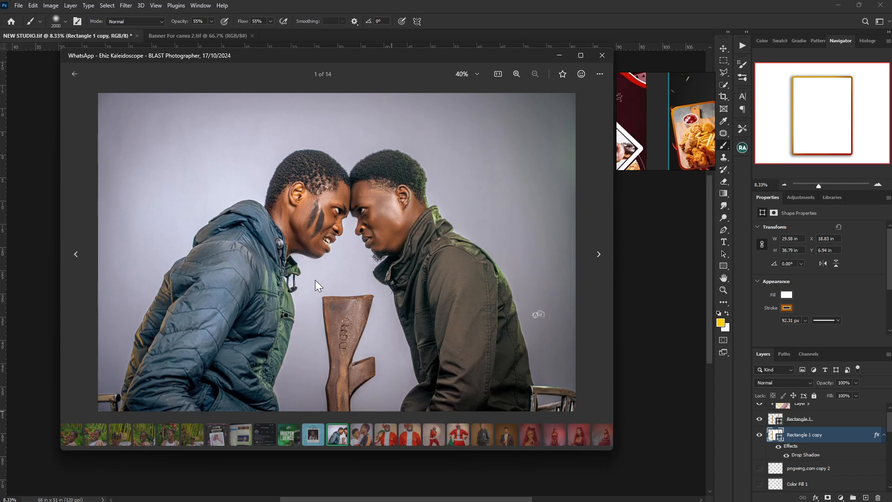
{"action": "right_click", "coordinate": [344, 286]}
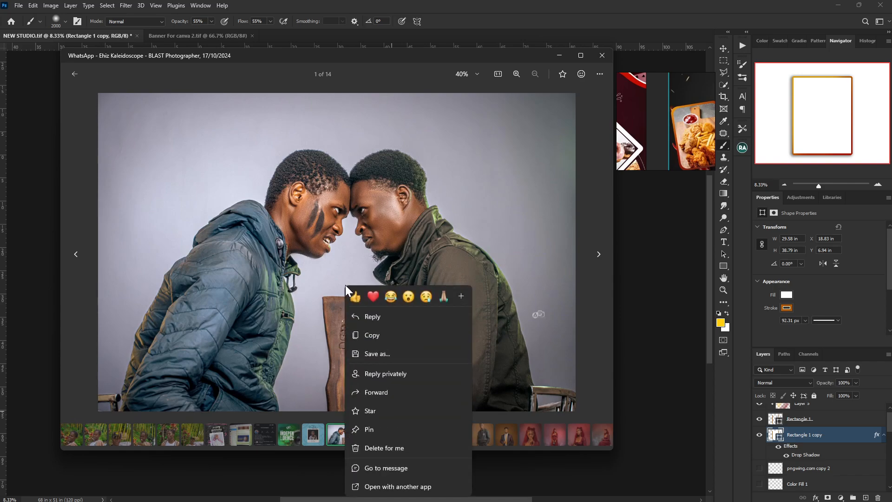
{"action": "left_click", "coordinate": [402, 358]}
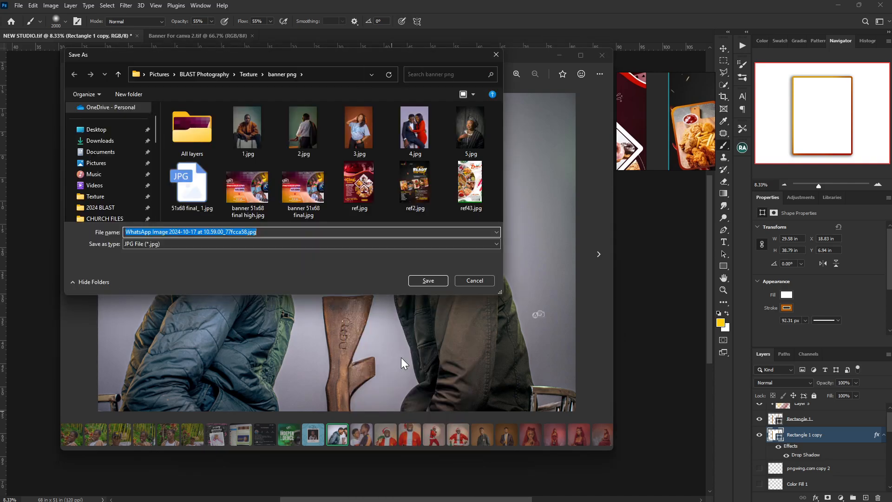
{"action": "type", "text": "1"}
{"action": "key", "text": "Return"}
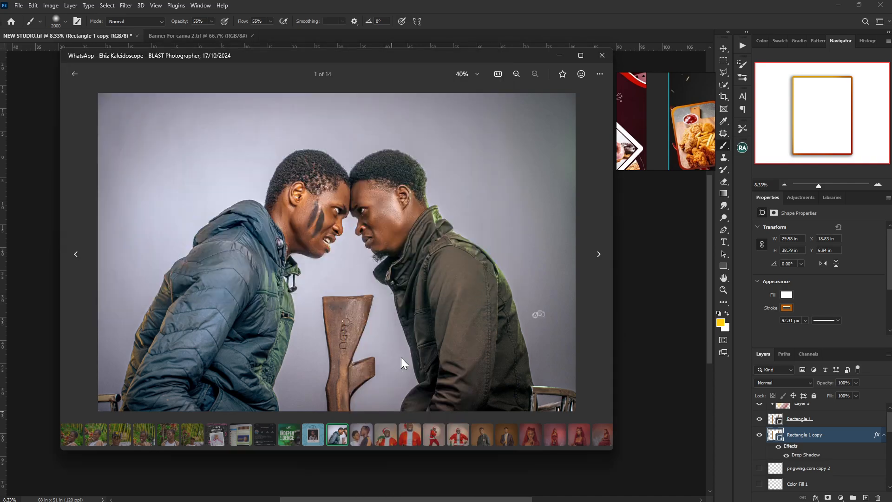
Save the album photo of the man in a Santa costume carrying a green sack over his shoulder as 7.
{"action": "left_click", "coordinate": [78, 74]}
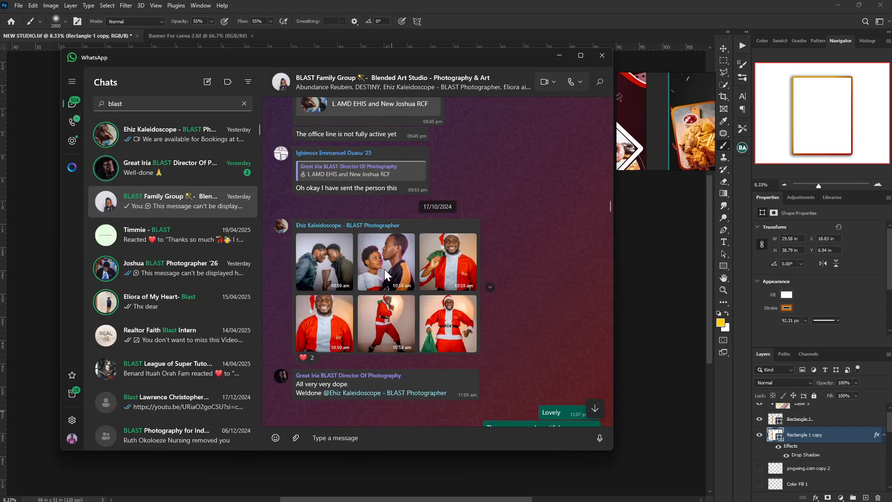
{"action": "left_click", "coordinate": [443, 277]}
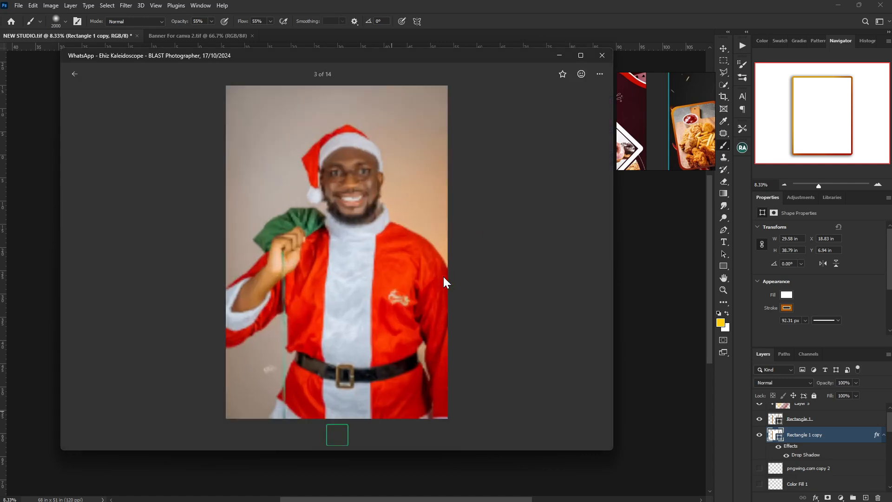
{"action": "right_click", "coordinate": [357, 269]}
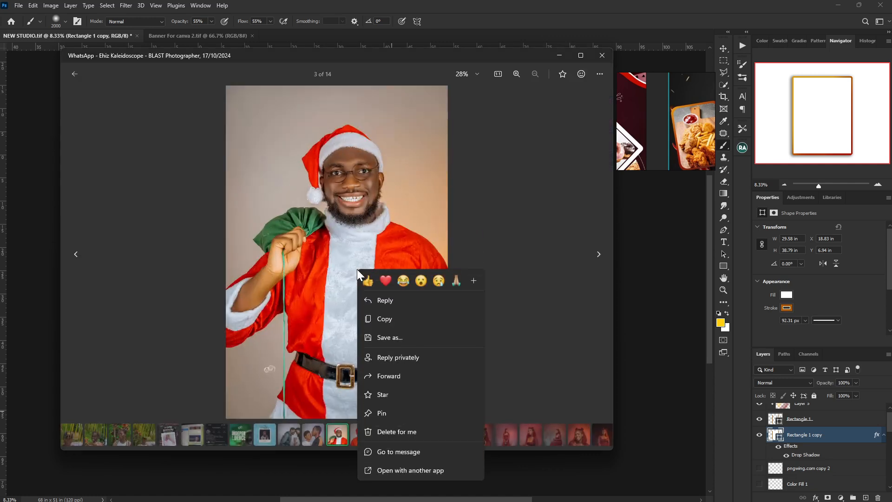
{"action": "left_click", "coordinate": [403, 333]}
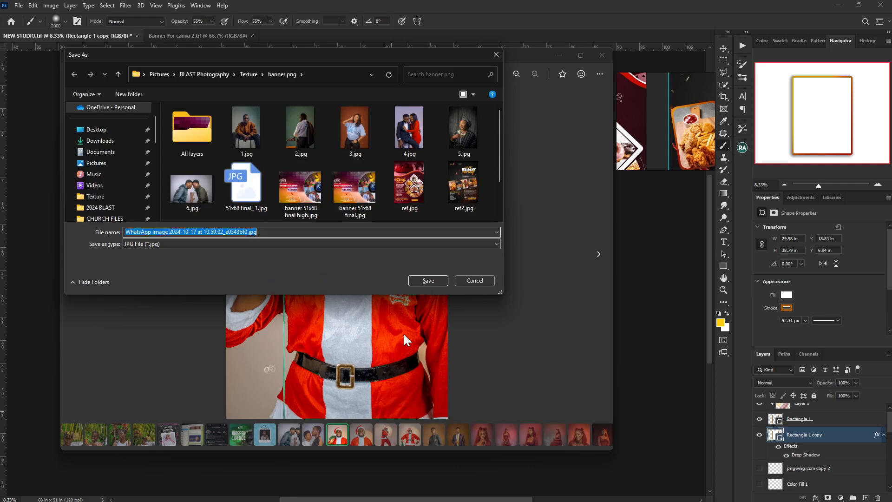
{"action": "key", "text": "Escape"}
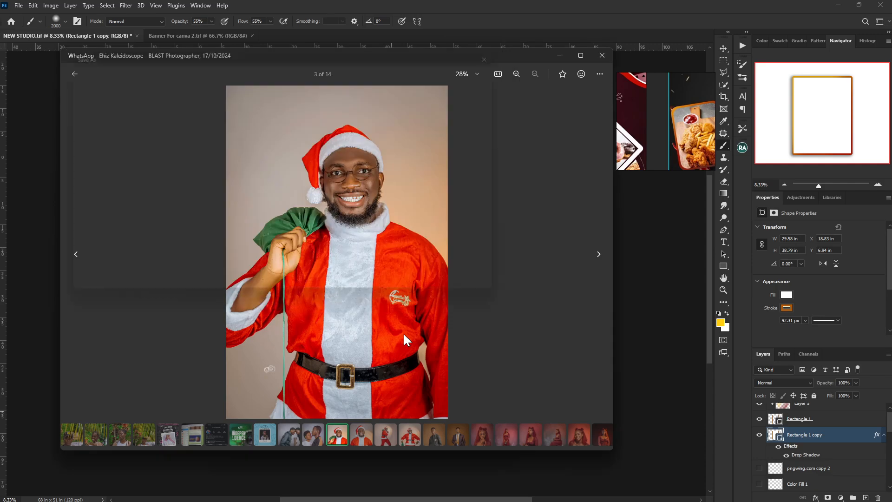
Save the sixth album photo, the Santa-costumed man holding the green sack at his side, as 8 in the banner png folder.
{"action": "key", "text": "Right"}
{"action": "key", "text": "Right"}
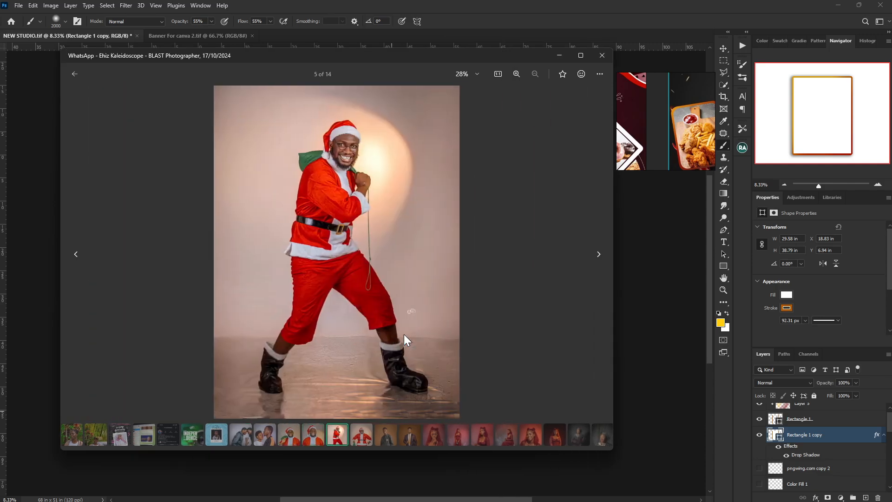
{"action": "key", "text": "Right"}
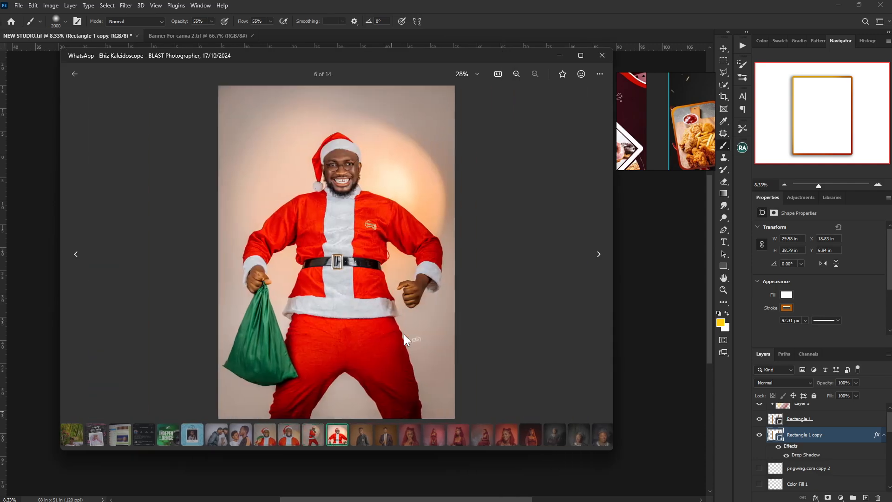
{"action": "key", "text": "Right"}
{"action": "key", "text": "Left"}
{"action": "right_click", "coordinate": [356, 280]}
{"action": "left_click", "coordinate": [409, 347]}
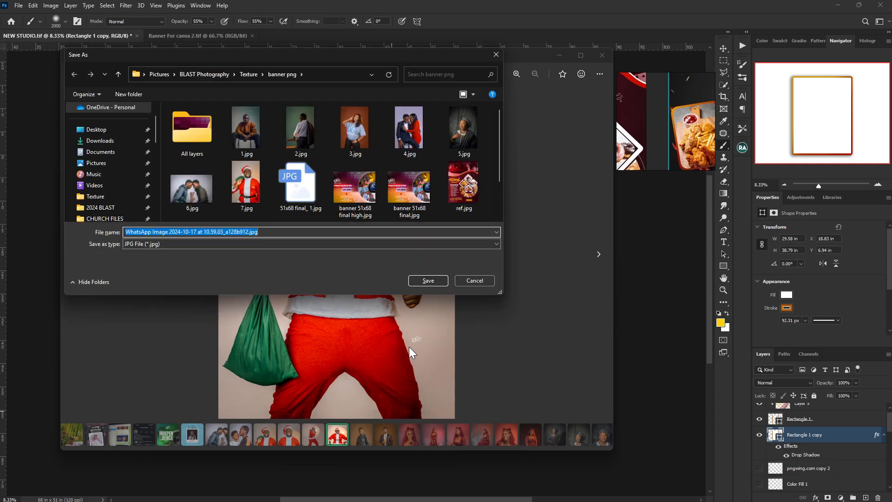
{"action": "type", "text": "8"}
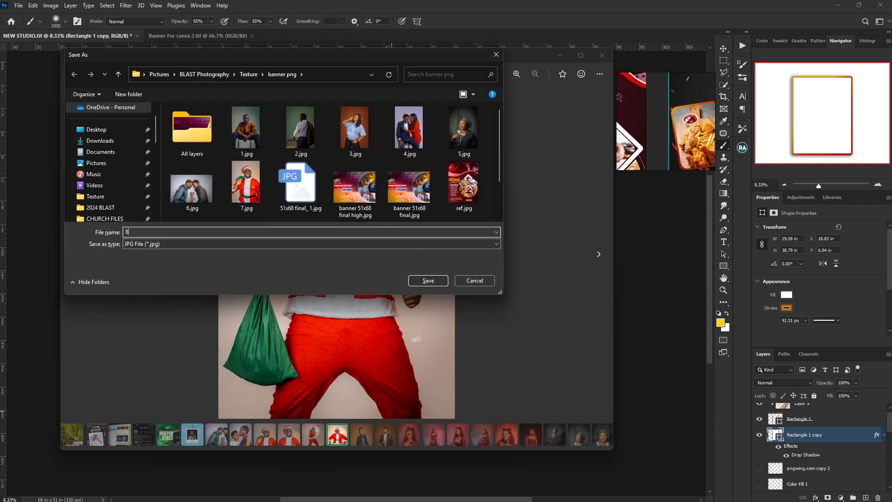
{"action": "key", "text": "Return"}
Save the ninth album photo, the red-haired woman with her hand at her lips, as 9 in the same folder.
{"action": "key", "text": "Right"}
{"action": "key", "text": "Right"}
{"action": "key", "text": "Right"}
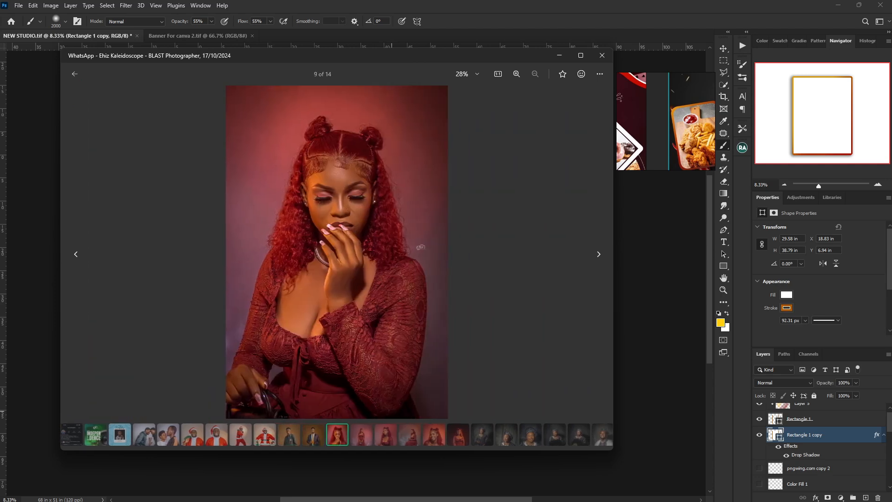
{"action": "right_click", "coordinate": [339, 252]}
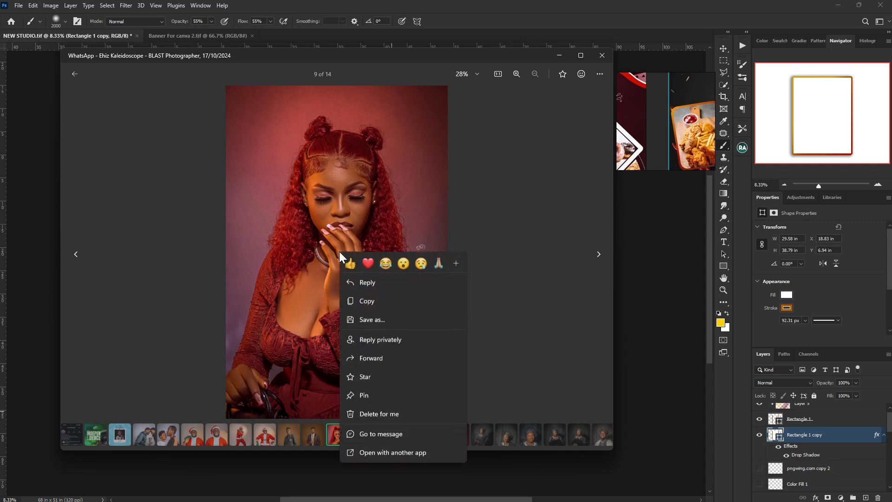
{"action": "left_click", "coordinate": [399, 320]}
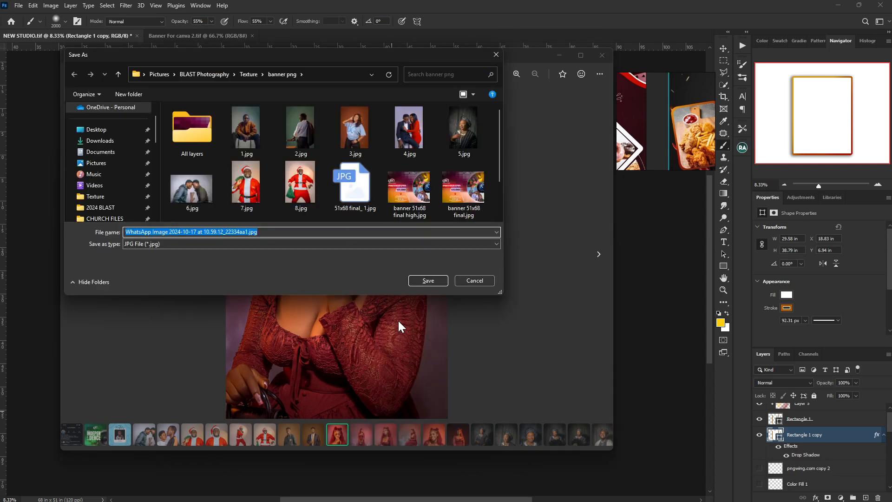
{"action": "type", "text": "9"}
{"action": "key", "text": "Return"}
Save the eleventh album photo, the woman in red seated with a handbag, as 10.
{"action": "key", "text": "Right"}
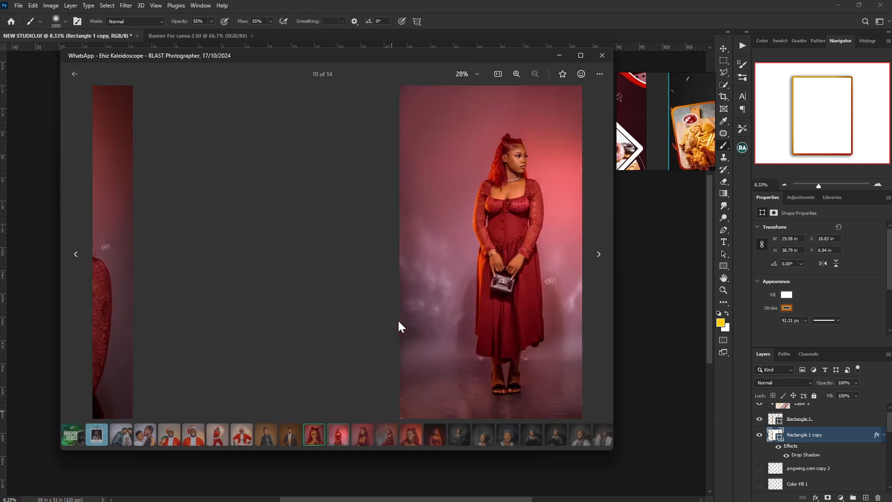
{"action": "key", "text": "Right"}
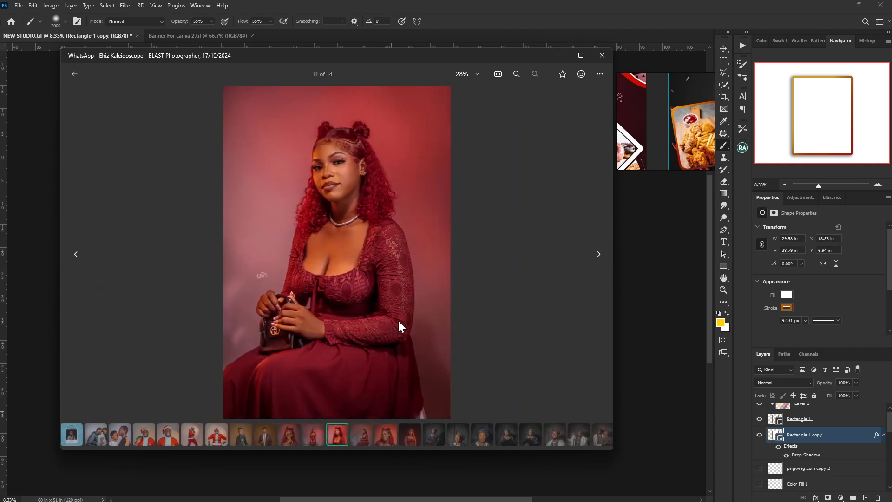
{"action": "right_click", "coordinate": [432, 266]}
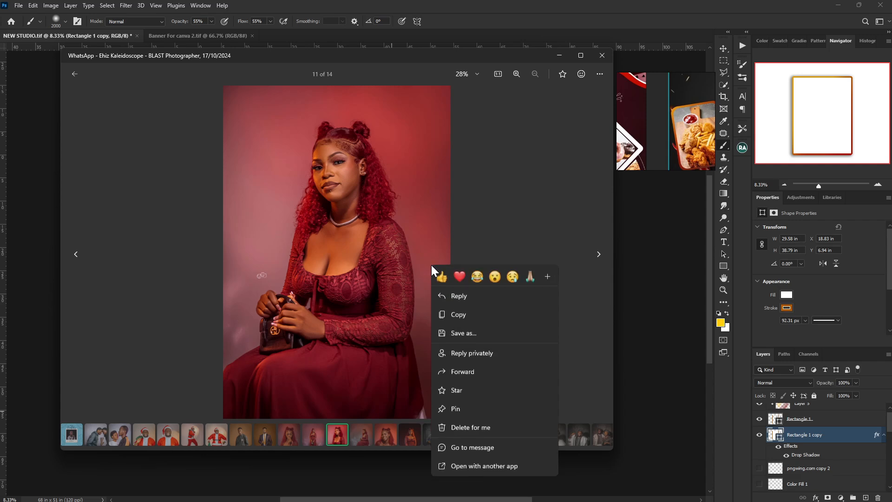
{"action": "left_click", "coordinate": [488, 333]}
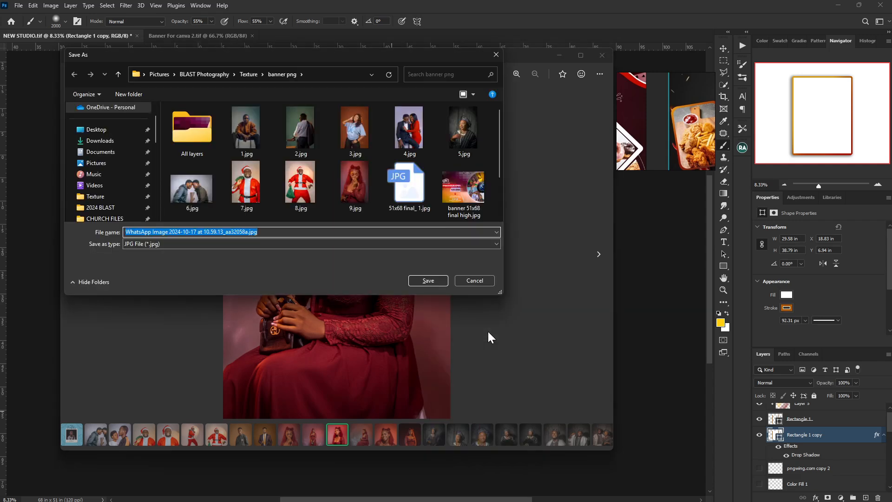
{"action": "type", "text": "12"}
{"action": "key", "text": "Return"}
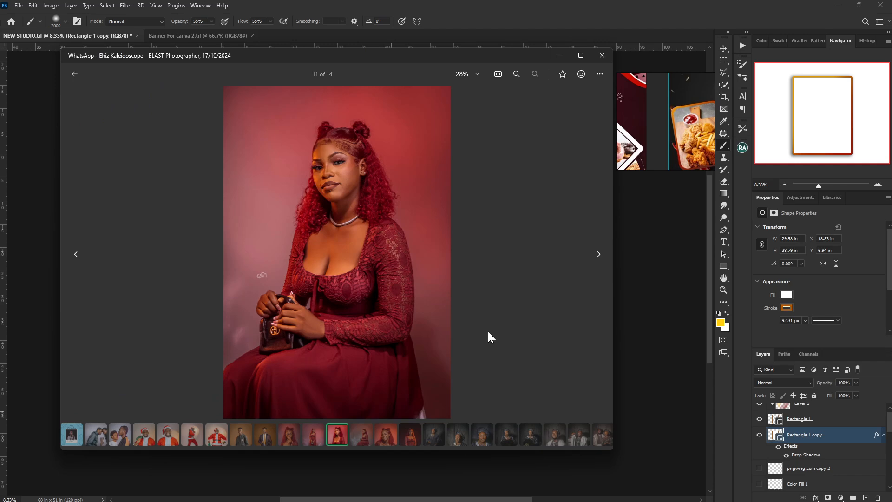
Save the thirteenth album photo, the smiling woman with both hands on her chest, as 11.
{"action": "left_click", "coordinate": [606, 247]}
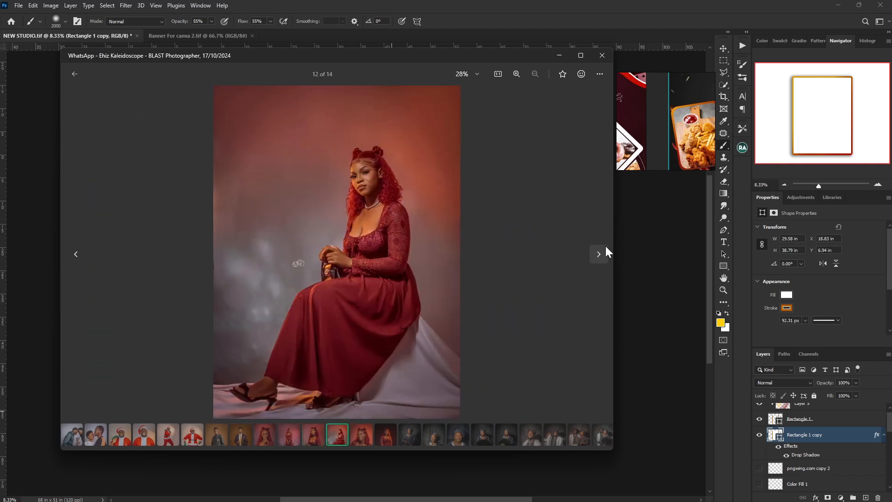
{"action": "left_click", "coordinate": [606, 246]}
{"action": "right_click", "coordinate": [397, 228]}
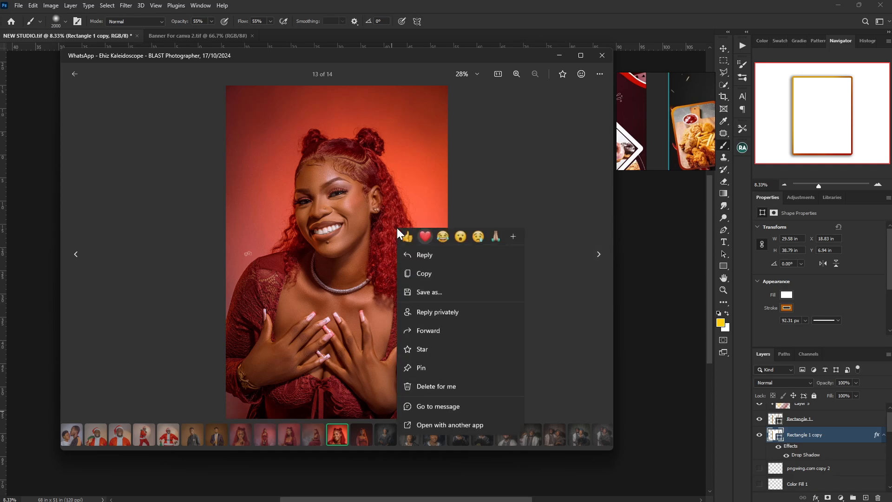
{"action": "left_click", "coordinate": [426, 297]}
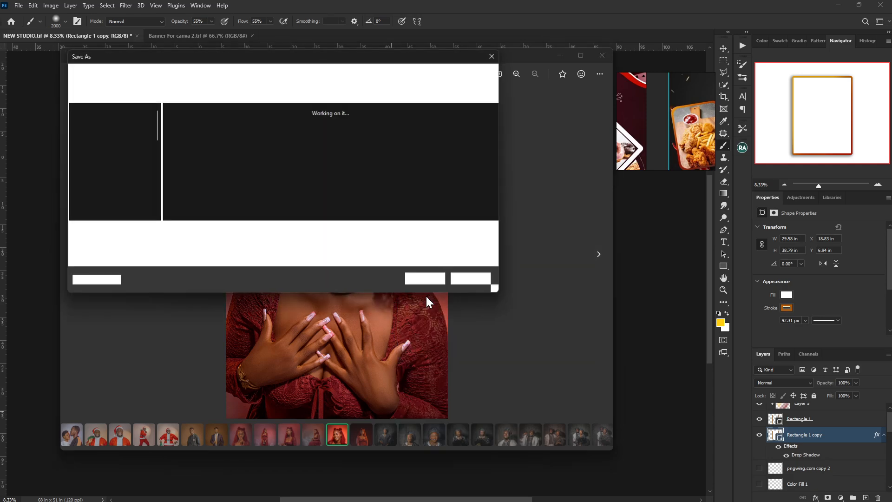
{"action": "type", "text": "11"}
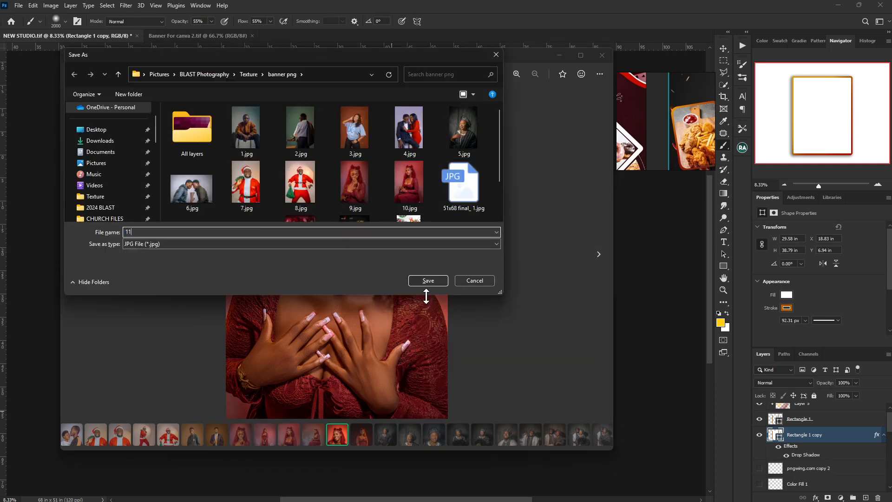
{"action": "key", "text": "Return"}
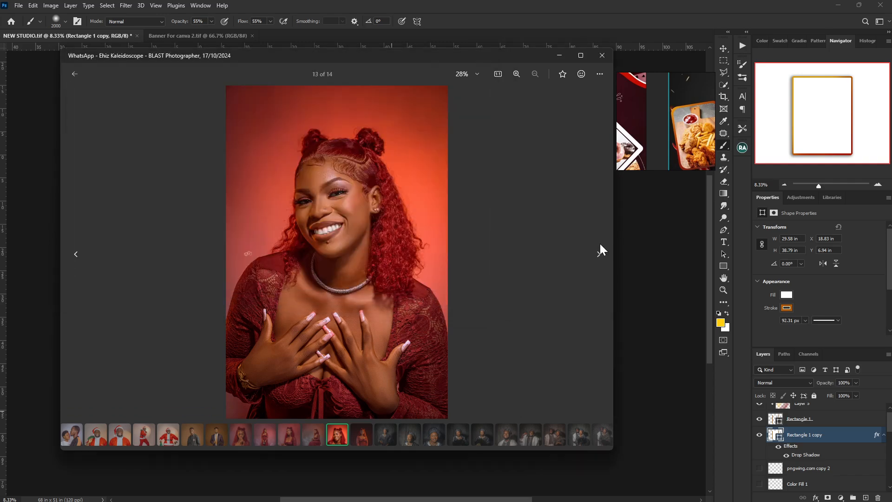
Browse the portraits that follow the album, then look through the group chat for the couple's studio album from 03/03/2025.
{"action": "left_click", "coordinate": [599, 251]}
{"action": "left_click", "coordinate": [600, 251]}
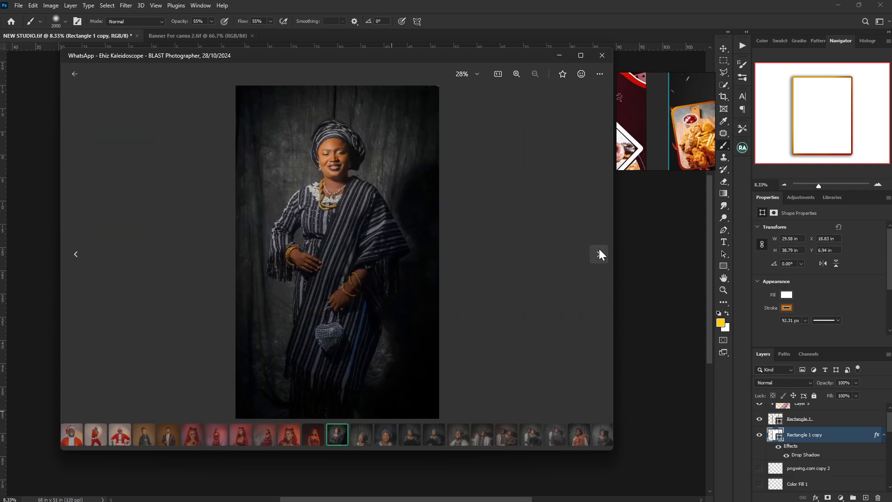
{"action": "left_click", "coordinate": [599, 251]}
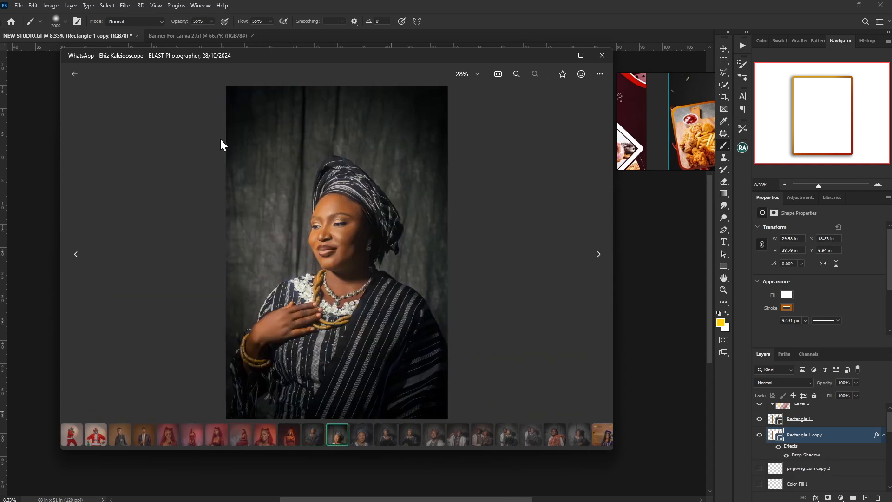
{"action": "left_click", "coordinate": [83, 73]}
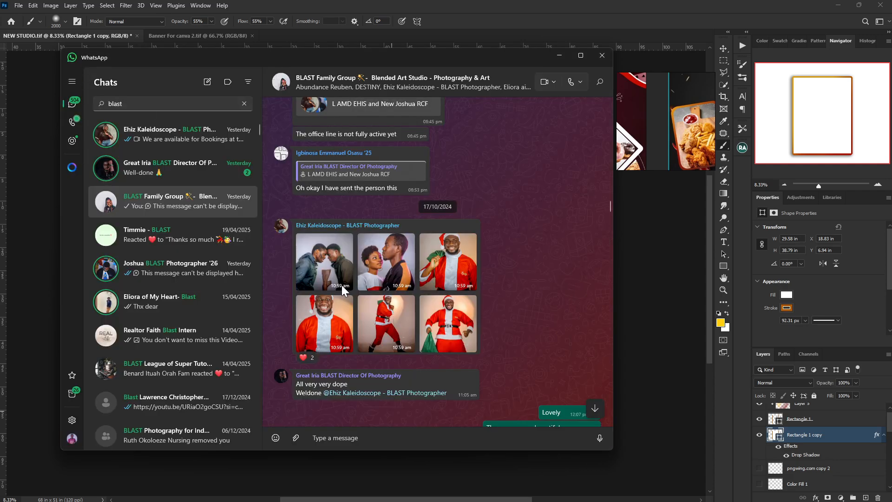
{"action": "left_click", "coordinate": [602, 406]}
{"action": "scroll", "coordinate": [524, 316], "scroll_direction": "up", "scroll_amount": 15}
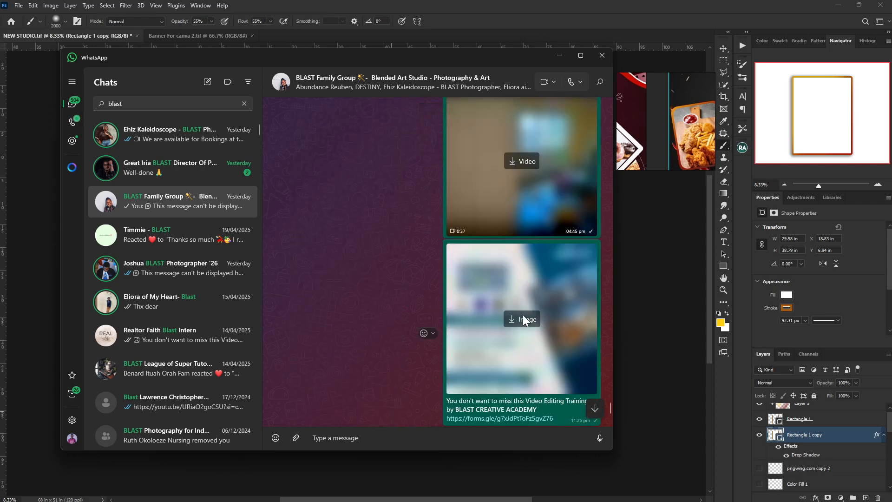
{"action": "scroll", "coordinate": [327, 241], "scroll_direction": "up", "scroll_amount": 10}
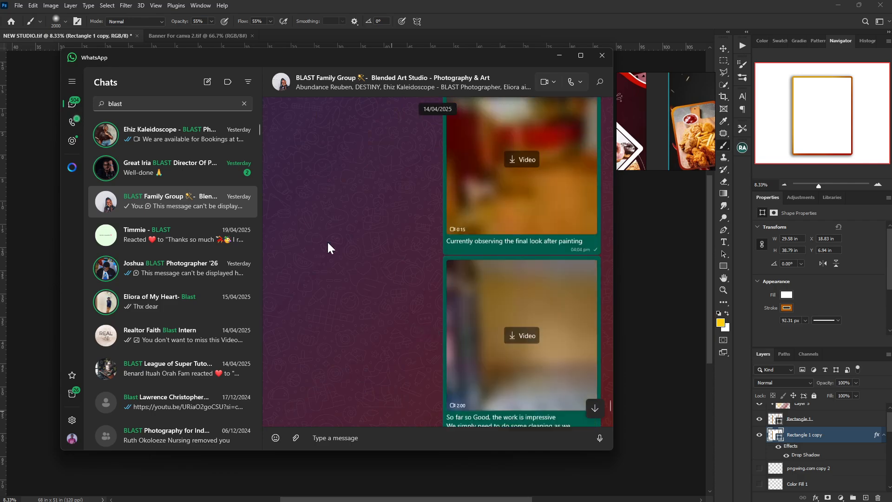
{"action": "scroll", "coordinate": [327, 241], "scroll_direction": "up", "scroll_amount": 10}
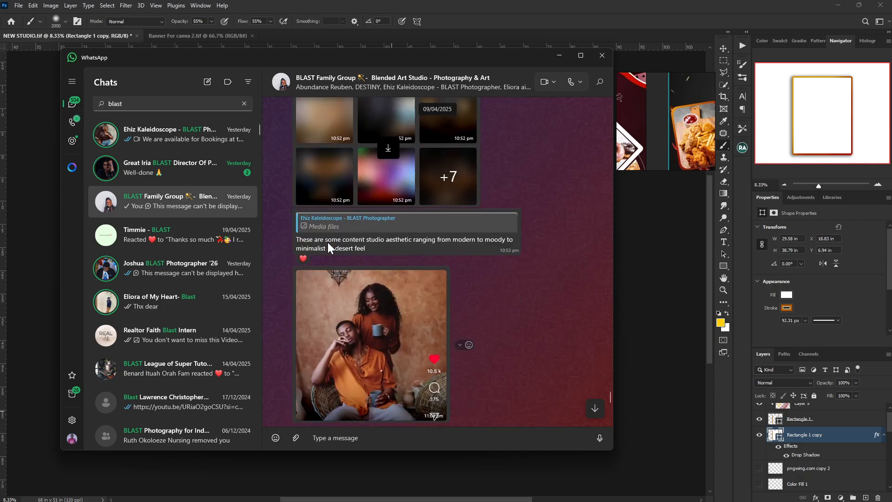
{"action": "scroll", "coordinate": [328, 241], "scroll_direction": "up", "scroll_amount": 15}
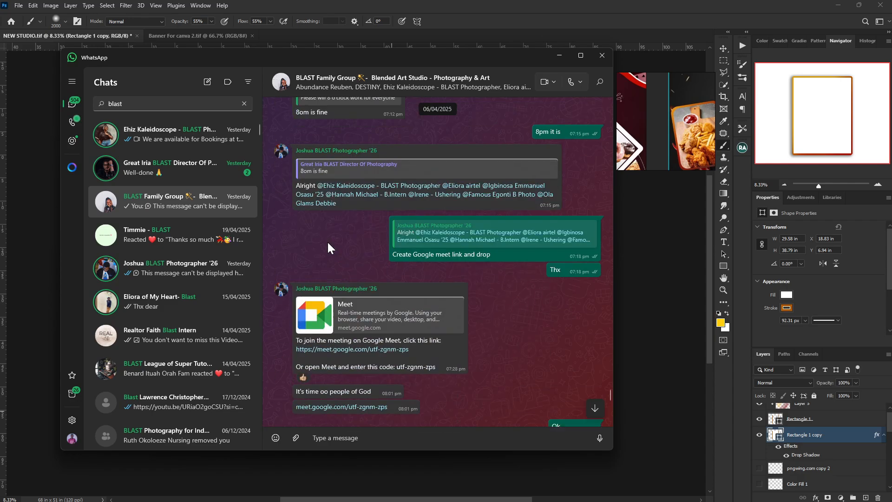
{"action": "scroll", "coordinate": [328, 246], "scroll_direction": "up", "scroll_amount": 20}
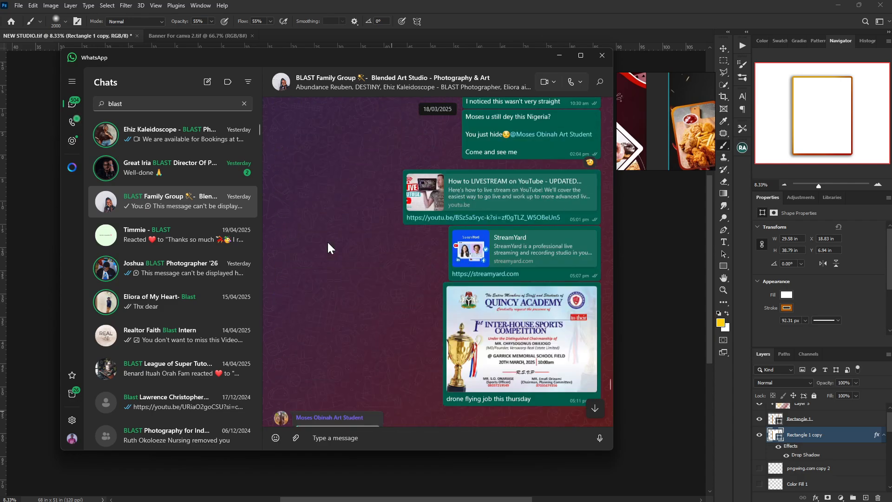
{"action": "scroll", "coordinate": [328, 248], "scroll_direction": "up", "scroll_amount": 20}
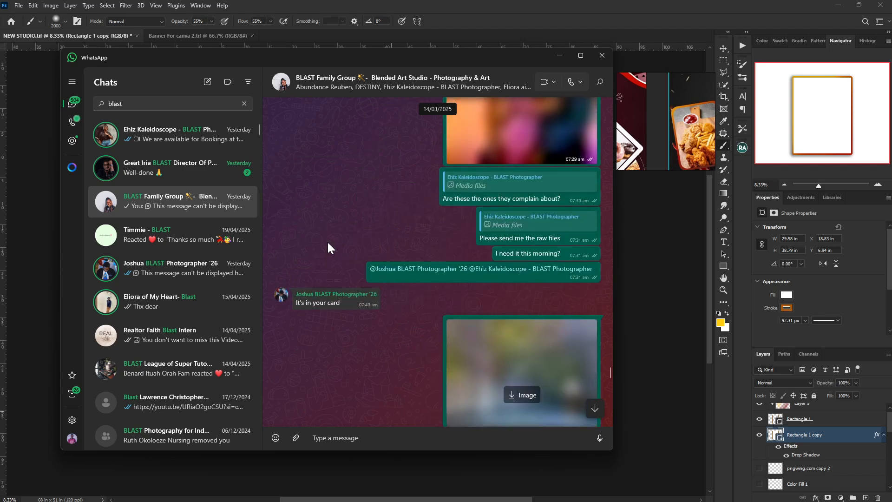
{"action": "scroll", "coordinate": [327, 241], "scroll_direction": "up", "scroll_amount": 5}
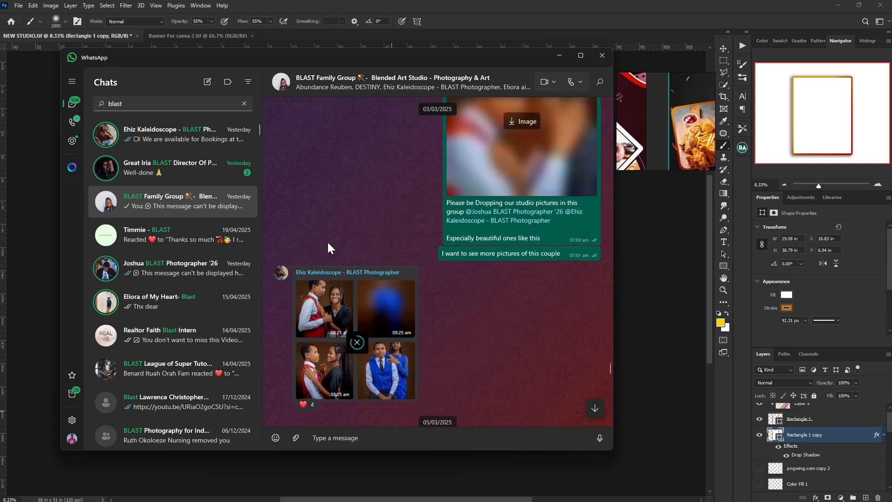
Examine the five couple portraits in the 03/03/2025 album and the couple photos that follow it.
{"action": "left_click", "coordinate": [331, 295]}
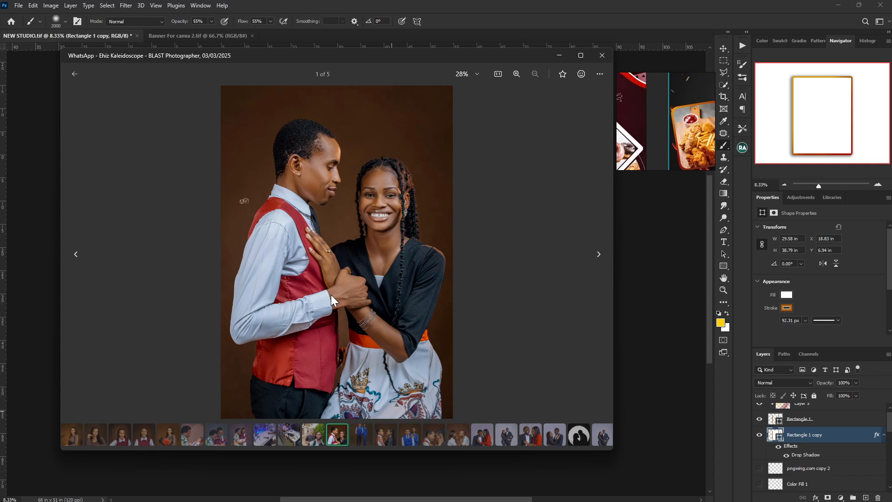
{"action": "right_click", "coordinate": [383, 266]}
{"action": "left_click", "coordinate": [598, 259]}
{"action": "left_click", "coordinate": [598, 255]}
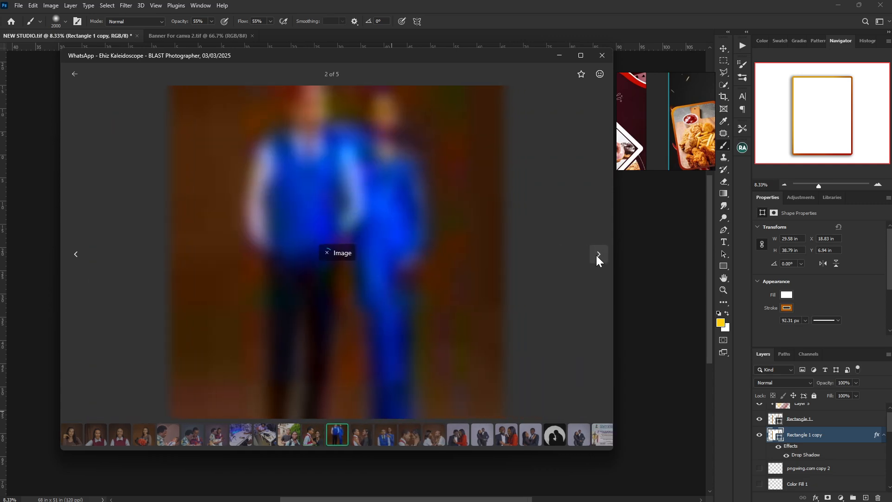
{"action": "left_click", "coordinate": [597, 255]}
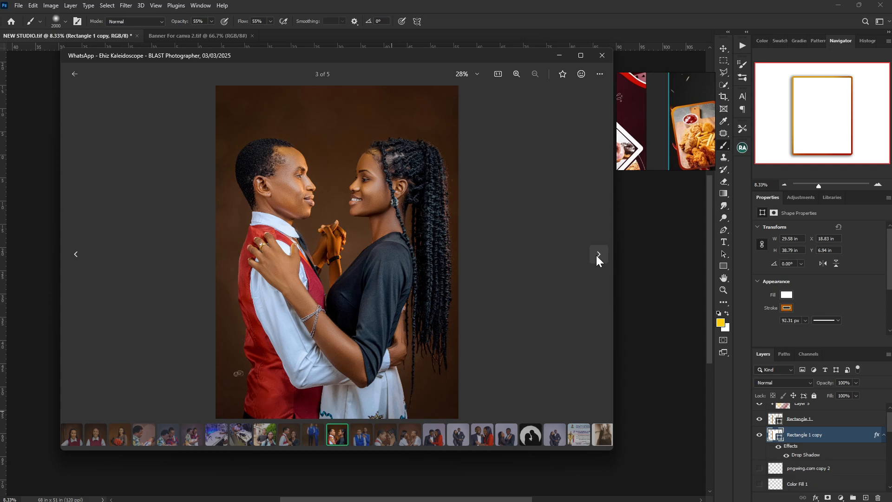
{"action": "left_click", "coordinate": [596, 258]}
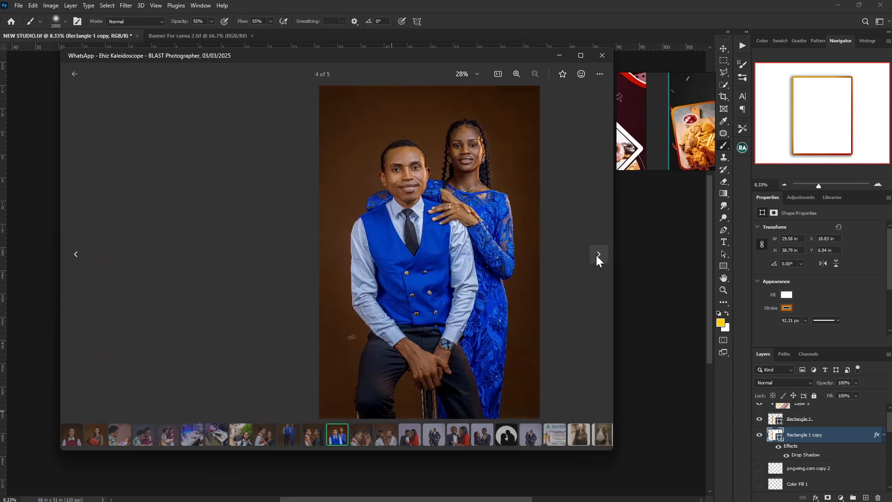
{"action": "left_click", "coordinate": [597, 258]}
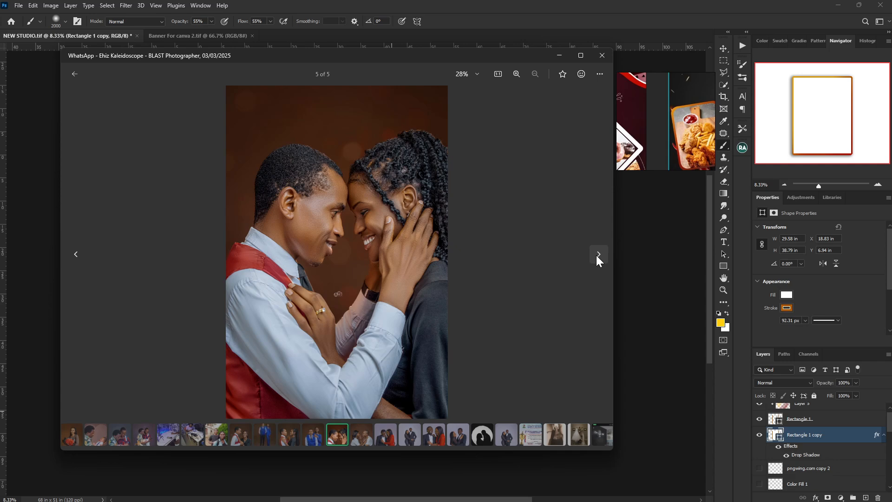
{"action": "left_click", "coordinate": [598, 254]}
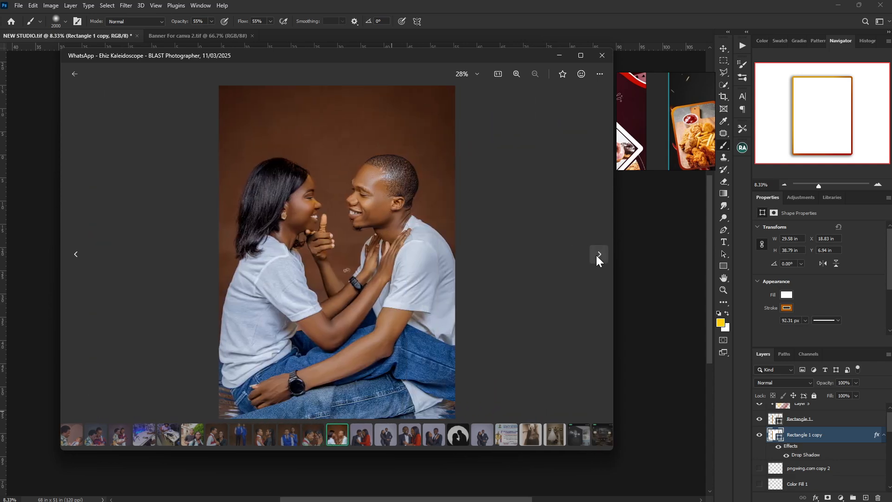
{"action": "left_click", "coordinate": [598, 255]}
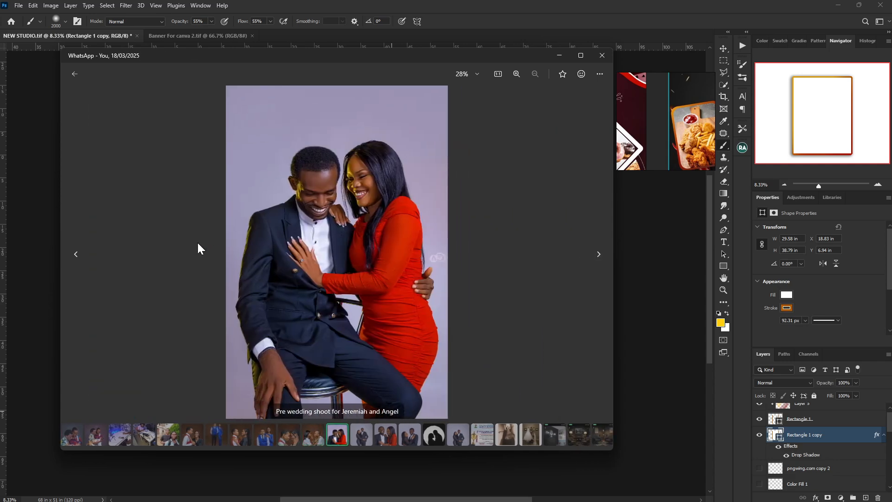
Save the fifth album photo, the couple touching foreheads, in the banner png folder under its default WhatsApp file name.
{"action": "left_click", "coordinate": [69, 252]}
{"action": "left_click", "coordinate": [69, 252]}
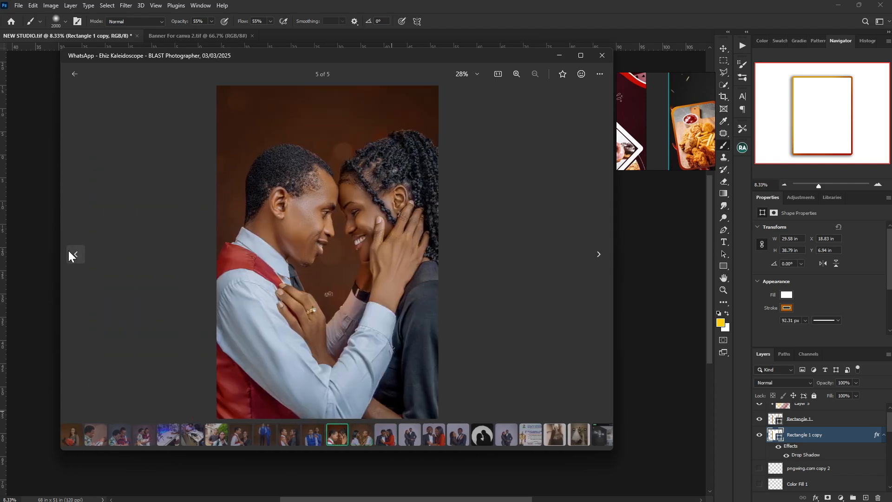
{"action": "left_click", "coordinate": [70, 252]}
{"action": "left_click", "coordinate": [605, 253]}
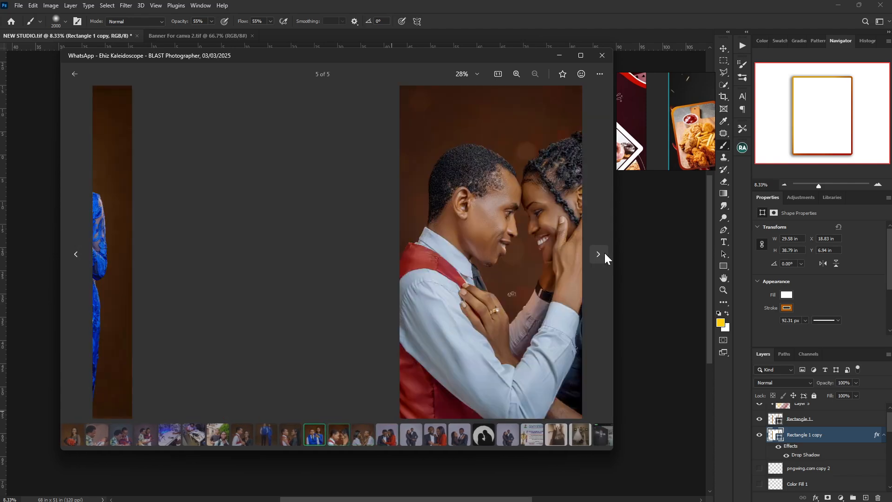
{"action": "right_click", "coordinate": [350, 263]}
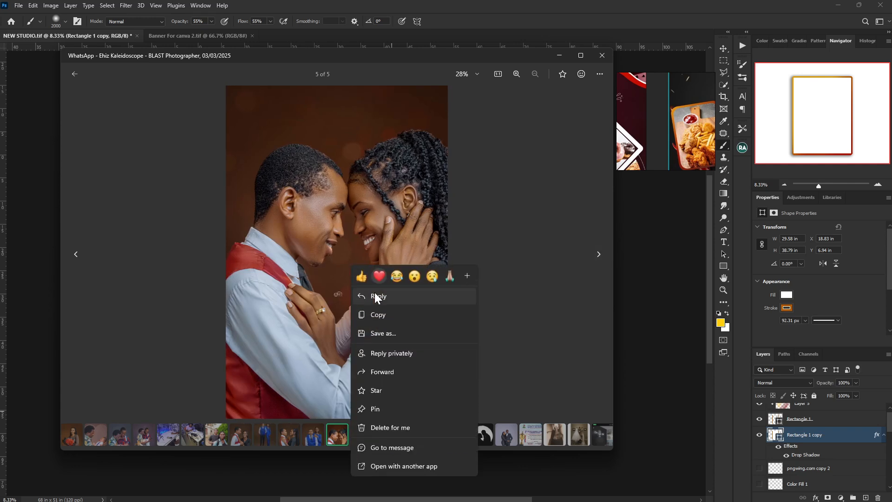
{"action": "left_click", "coordinate": [393, 330]}
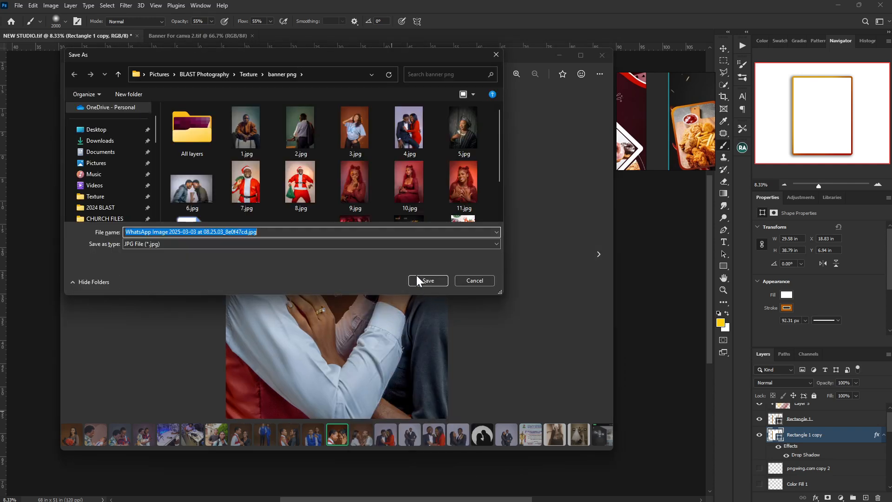
{"action": "left_click", "coordinate": [420, 279]}
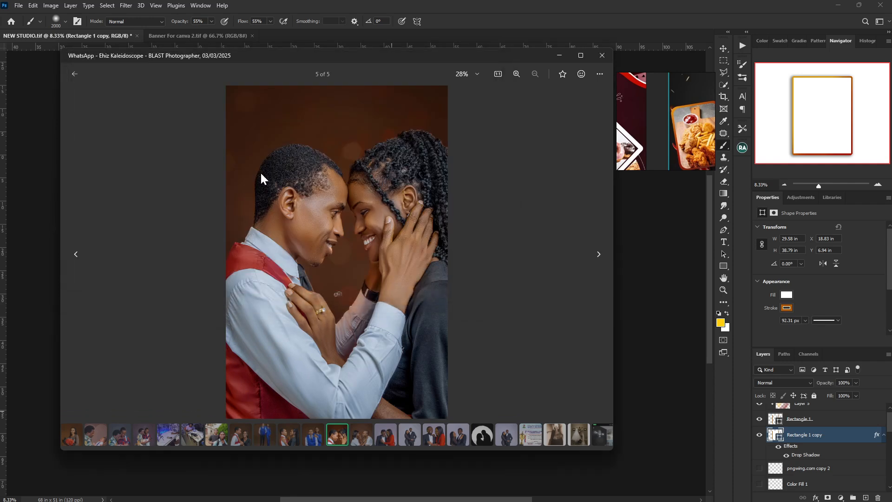
Look through the group chat messages from March to April 2025 for more studio portraits.
{"action": "left_click", "coordinate": [79, 70]}
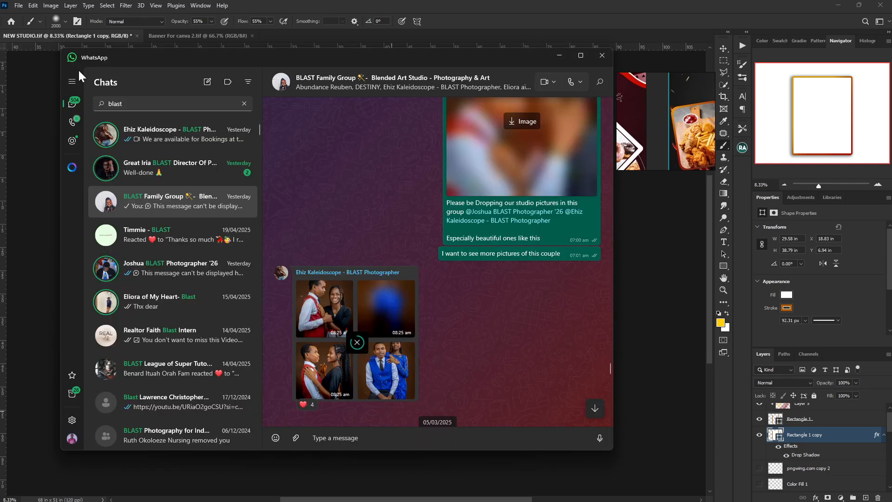
{"action": "scroll", "coordinate": [344, 265], "scroll_direction": "down", "scroll_amount": 10}
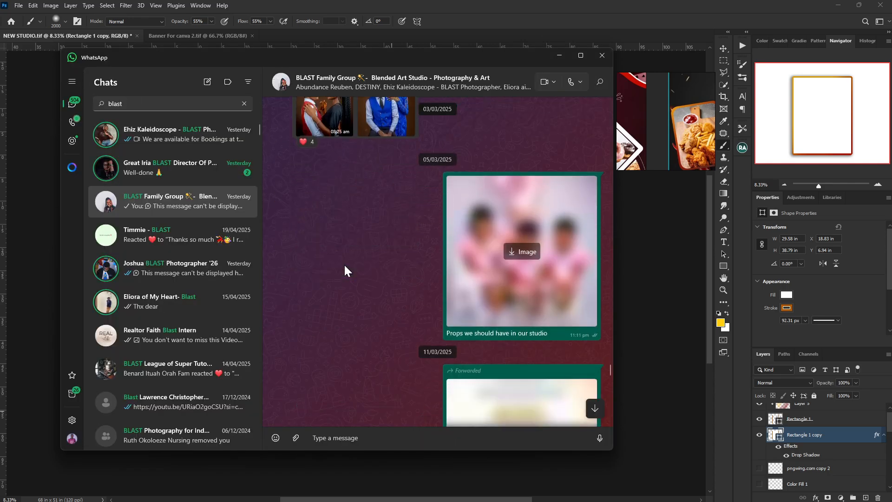
{"action": "scroll", "coordinate": [344, 265], "scroll_direction": "down", "scroll_amount": 5}
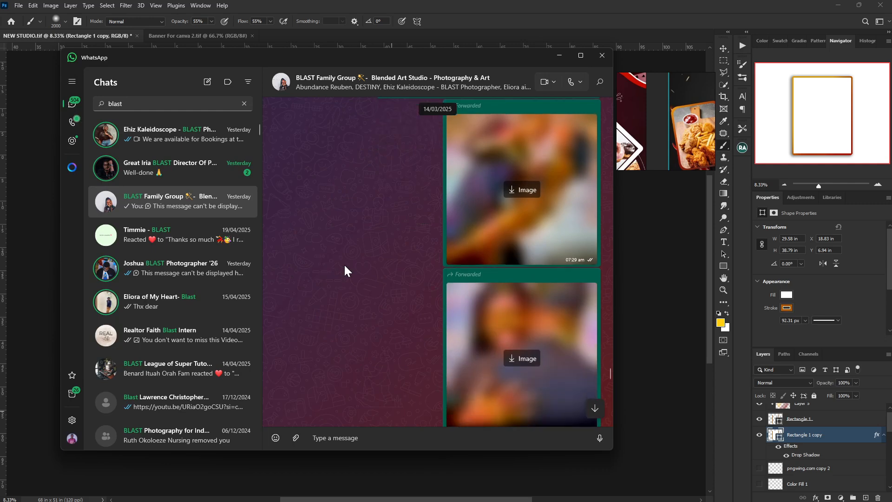
{"action": "scroll", "coordinate": [344, 264], "scroll_direction": "up", "scroll_amount": 5}
{"action": "left_click", "coordinate": [329, 155]}
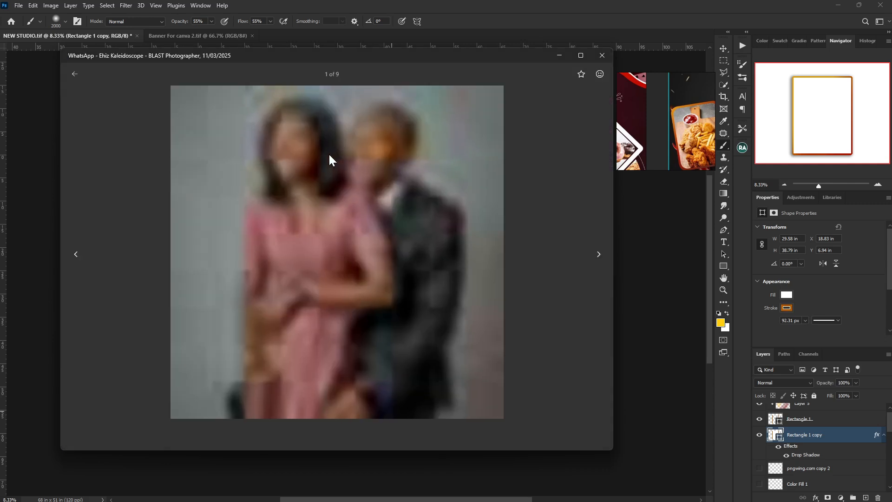
{"action": "left_click", "coordinate": [78, 72]}
{"action": "scroll", "coordinate": [341, 358], "scroll_direction": "down", "scroll_amount": 10}
{"action": "scroll", "coordinate": [341, 359], "scroll_direction": "down", "scroll_amount": 15}
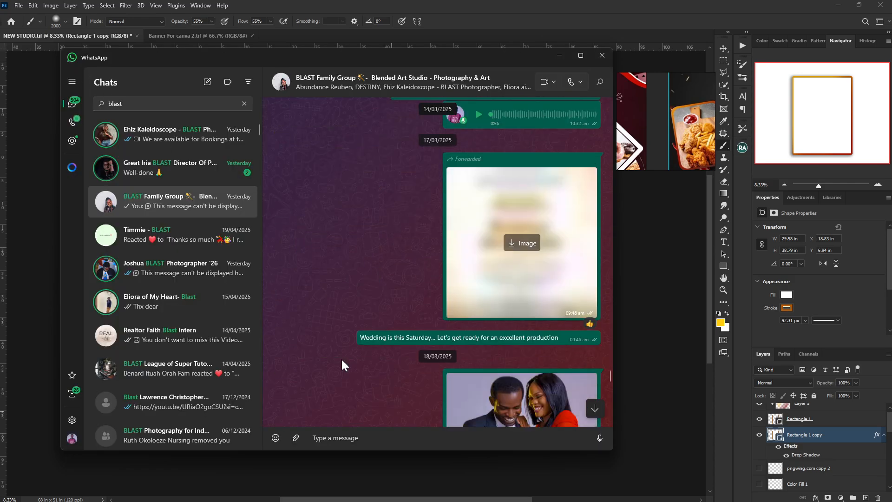
{"action": "scroll", "coordinate": [341, 359], "scroll_direction": "down", "scroll_amount": 15}
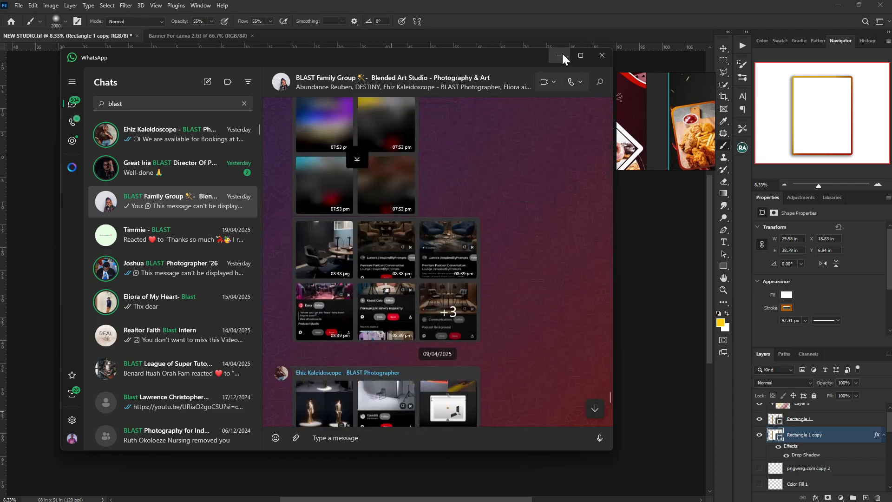
Switch to the banner png folder in File Explorer and place 11.jpg into the NEW STUDIO document in Photoshop above Rectangle 1 copy.
{"action": "left_click", "coordinate": [561, 54]}
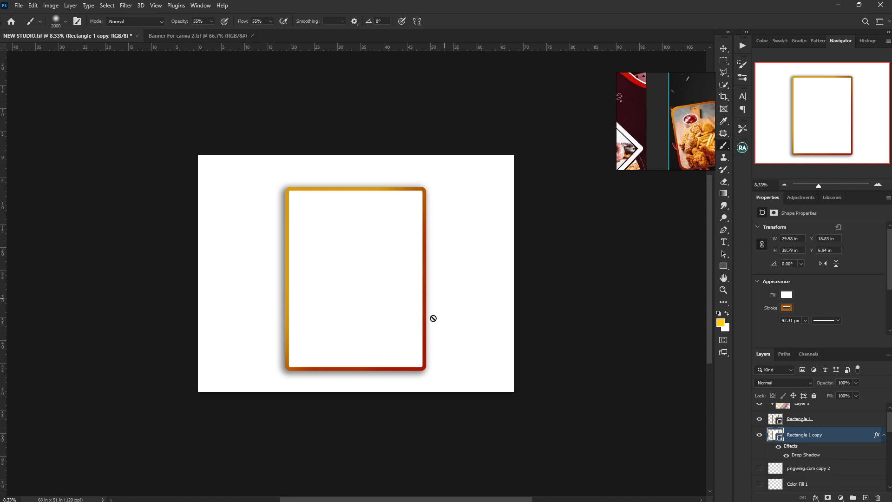
{"action": "key", "text": "alt+Tab"}
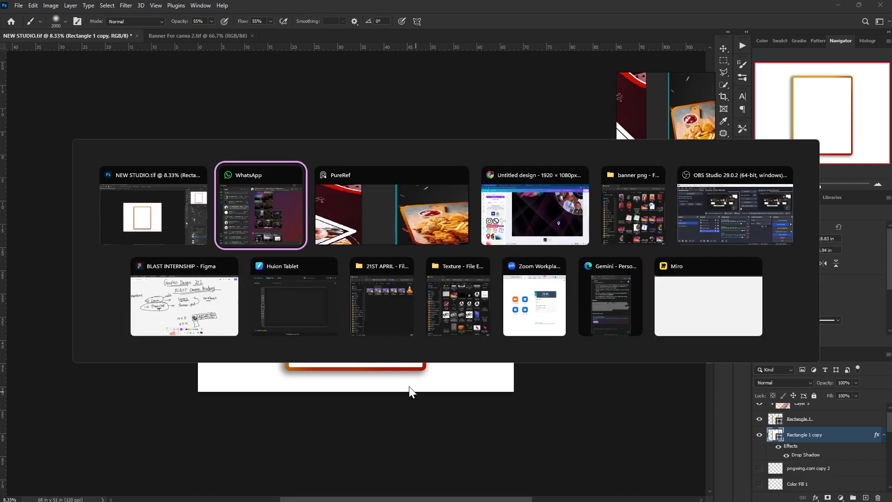
{"action": "key", "text": "alt+Tab"}
{"action": "key", "text": "alt+Tab"}
{"action": "key", "text": "alt+Tab"}
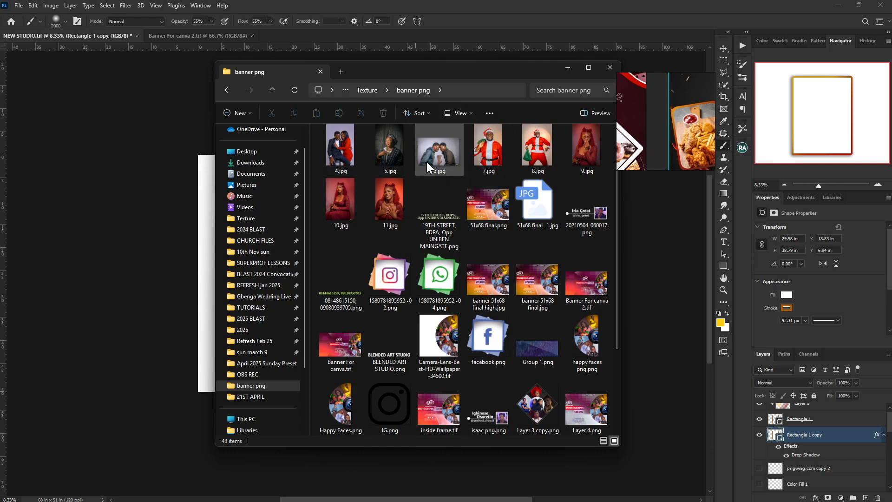
{"action": "scroll", "coordinate": [462, 161], "scroll_direction": "up", "scroll_amount": 2}
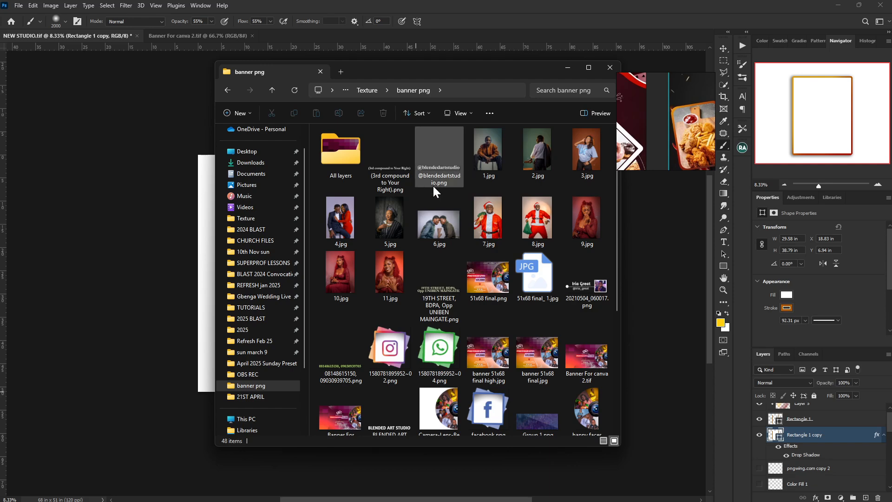
{"action": "left_click_drag", "start_coordinate": [380, 274], "coordinate": [201, 404]}
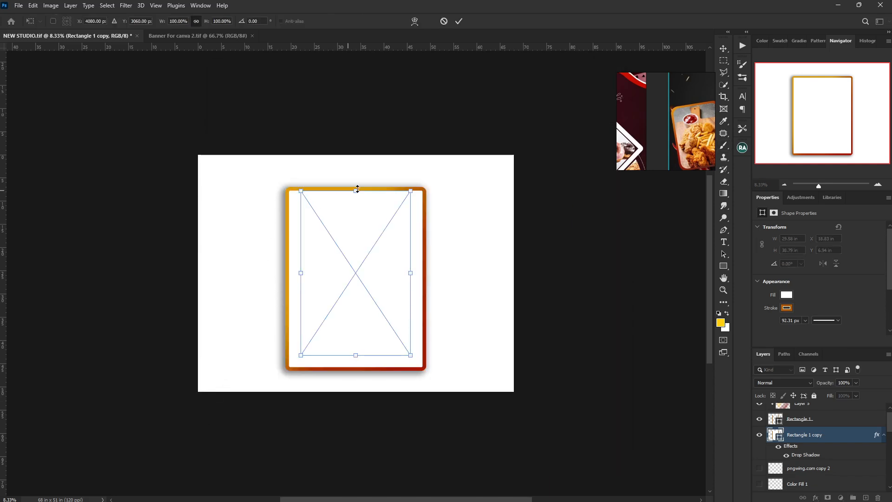
Scale the placed 11.jpg portrait to about 126% and position it over the gradient frame so that it fills the opening.
{"action": "left_click_drag", "start_coordinate": [412, 190], "coordinate": [427, 166]}
{"action": "left_click_drag", "start_coordinate": [299, 356], "coordinate": [288, 374]}
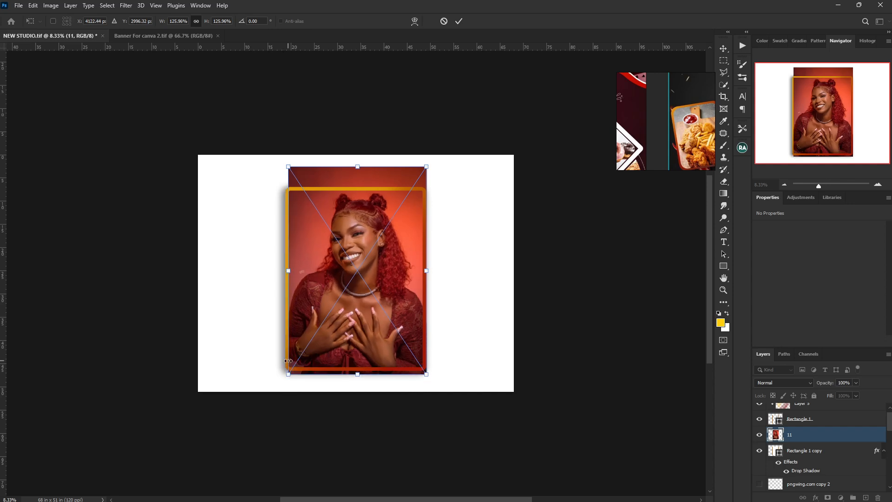
{"action": "key", "text": "Left"}
{"action": "key", "text": "Left"}
{"action": "key", "text": "Left"}
{"action": "key", "text": "Left"}
{"action": "key", "text": "Left"}
{"action": "key", "text": "Down"}
{"action": "key", "text": "Down"}
{"action": "key", "text": "Down"}
{"action": "key", "text": "Down"}
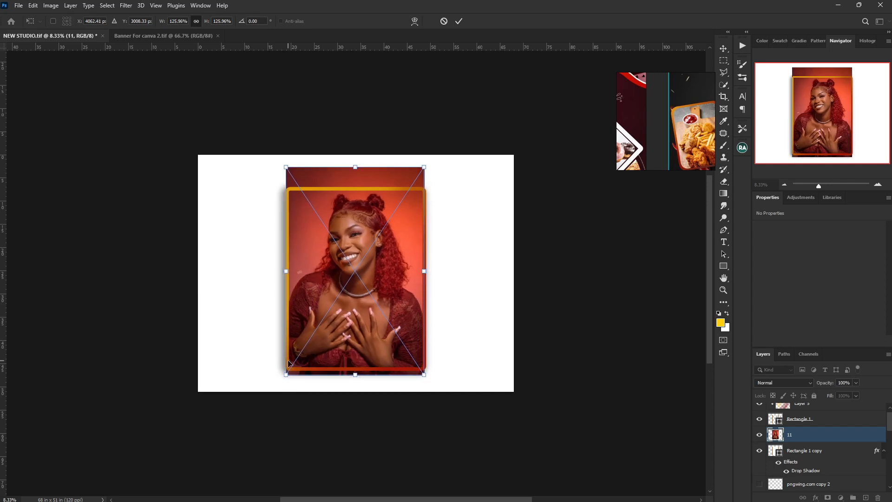
{"action": "key", "text": "Down"}
{"action": "key", "text": "Down"}
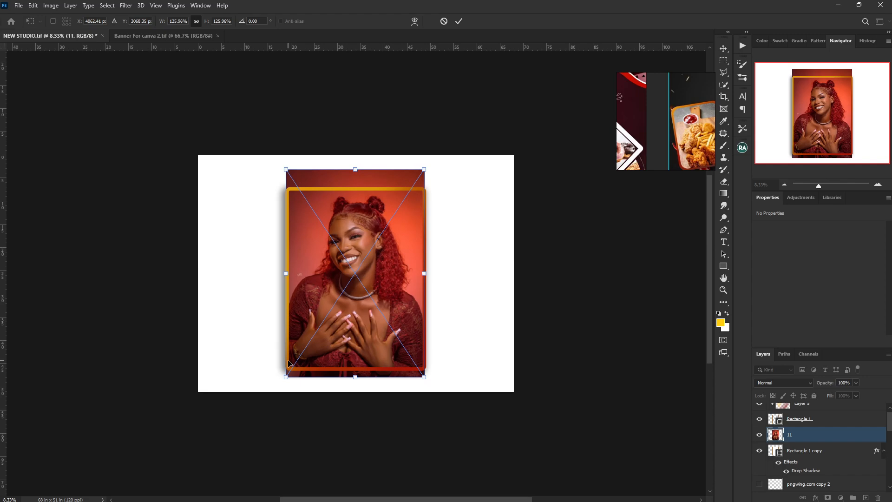
{"action": "key", "text": "Return"}
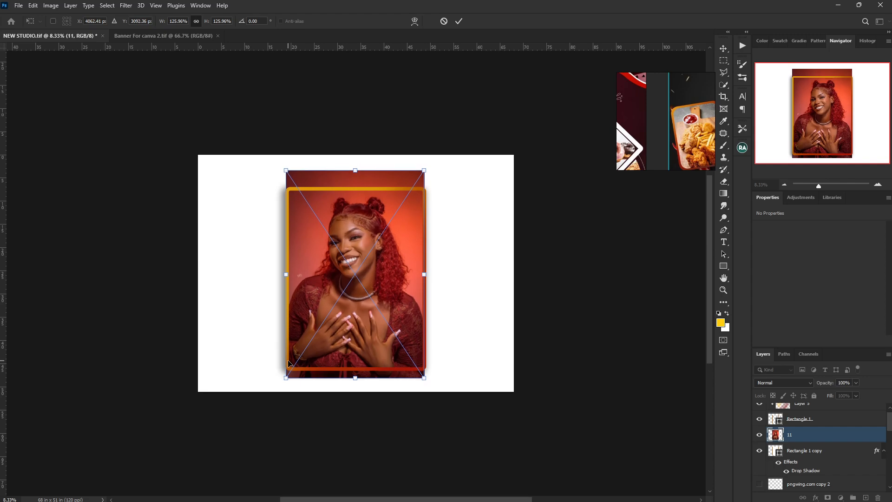
Mask layer 11 to the shape of Rectangle 1.
{"action": "key", "text": "b"}
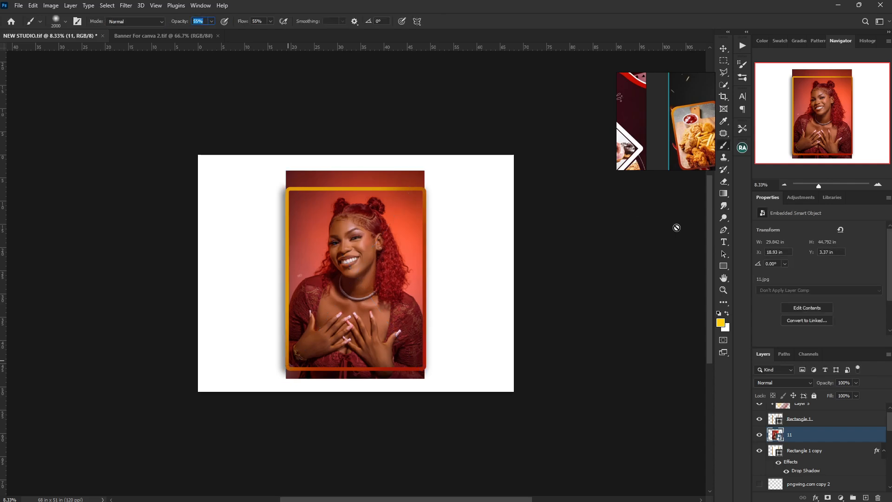
{"action": "left_click", "coordinate": [774, 421], "text": "ctrl"}
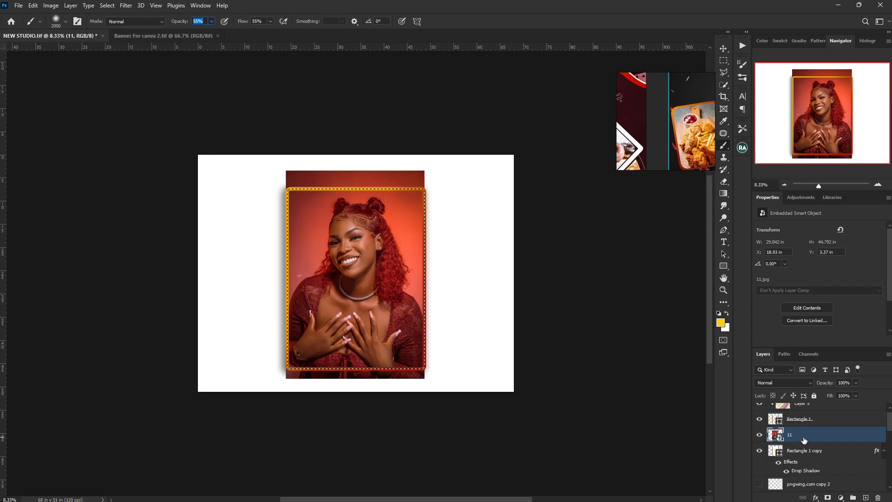
{"action": "left_click", "coordinate": [829, 498]}
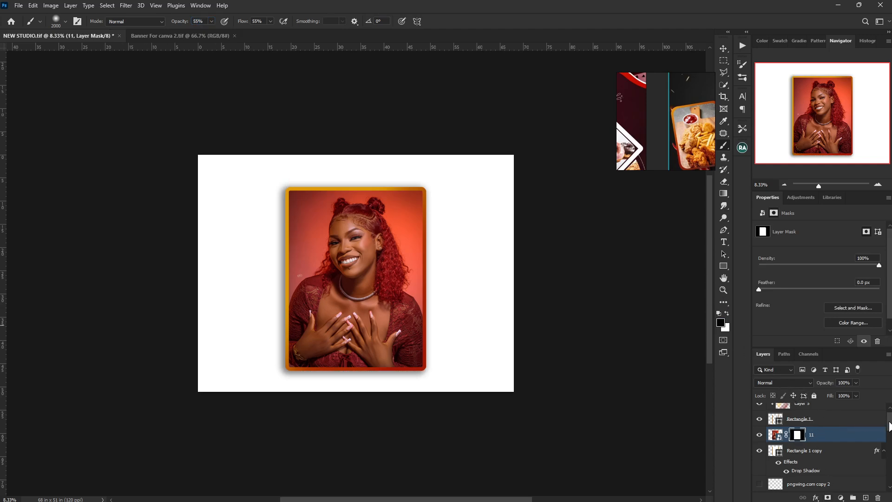
Hide the white Layer 0 background at the bottom of the layer stack to leave the document transparent.
{"action": "scroll", "coordinate": [890, 426], "scroll_direction": "up", "scroll_amount": 1}
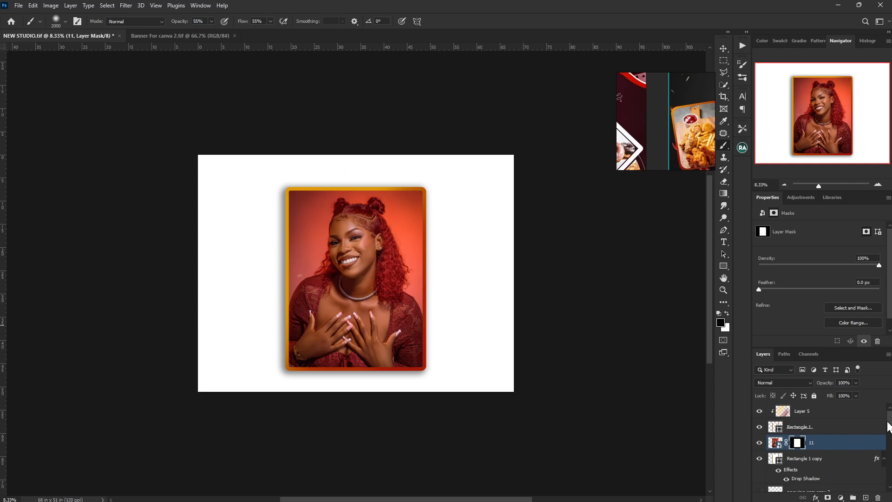
{"action": "left_click_drag", "start_coordinate": [889, 425], "coordinate": [889, 486]}
{"action": "left_click", "coordinate": [759, 484]}
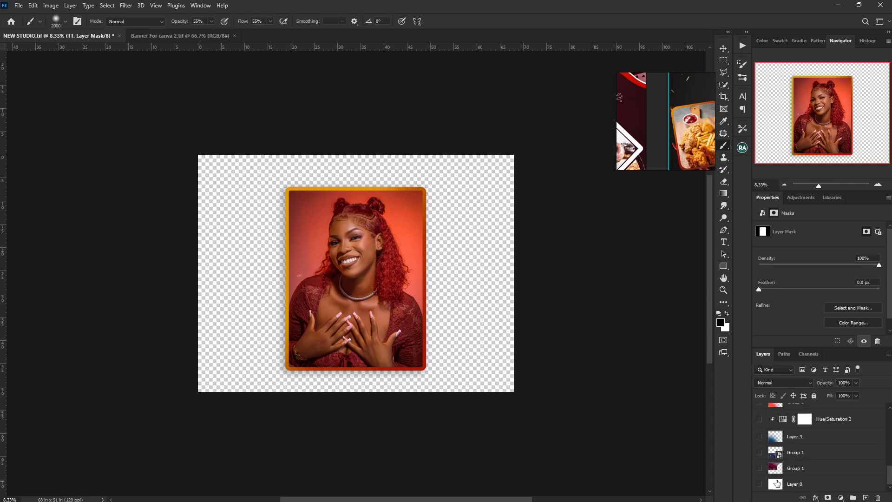
{"action": "left_click_drag", "start_coordinate": [891, 471], "coordinate": [880, 410]}
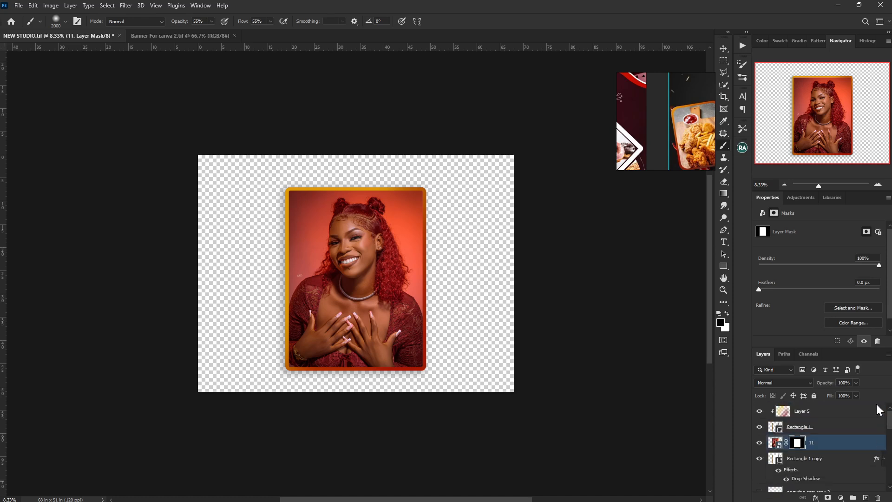
Stamp the visible layers into a new layer above Layer 5 and quick-export it as Frame lady 1.png in the All layers folder.
{"action": "left_click", "coordinate": [829, 416]}
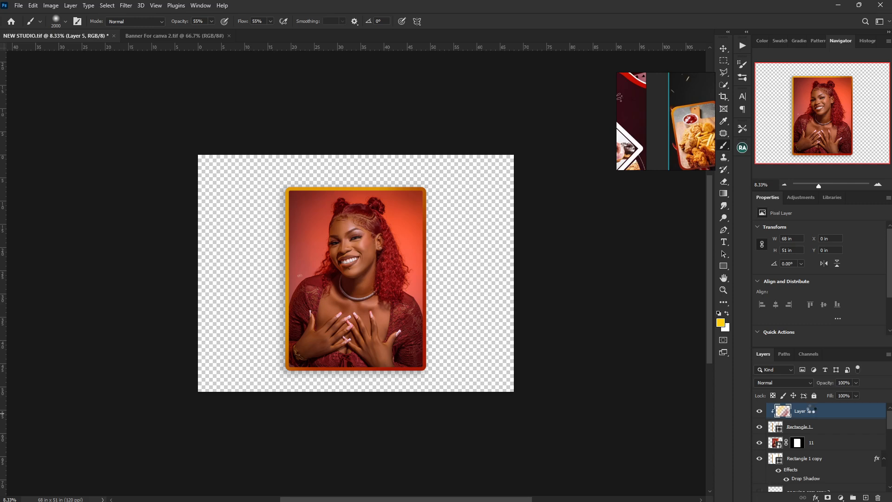
{"action": "key", "text": "ctrl+shift+alt+e"}
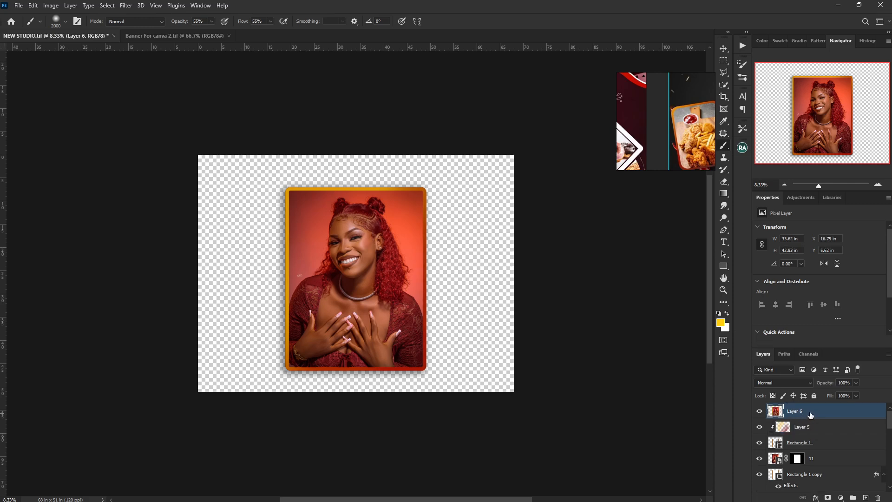
{"action": "right_click", "coordinate": [804, 411]}
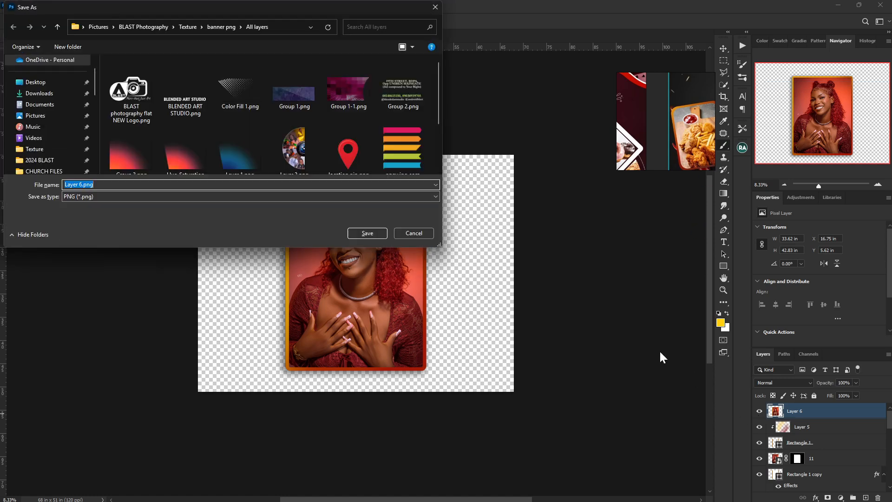
{"action": "type", "text": "lady"}
{"action": "type", "text": "Frame"}
{"action": "key", "text": "Return"}
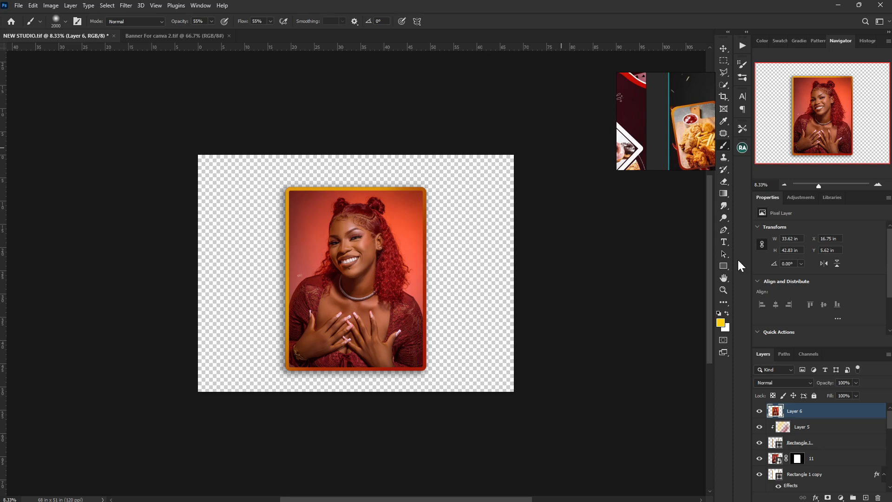
Hide the stamped Layer 6 and select layer 11.
{"action": "left_click", "coordinate": [759, 411]}
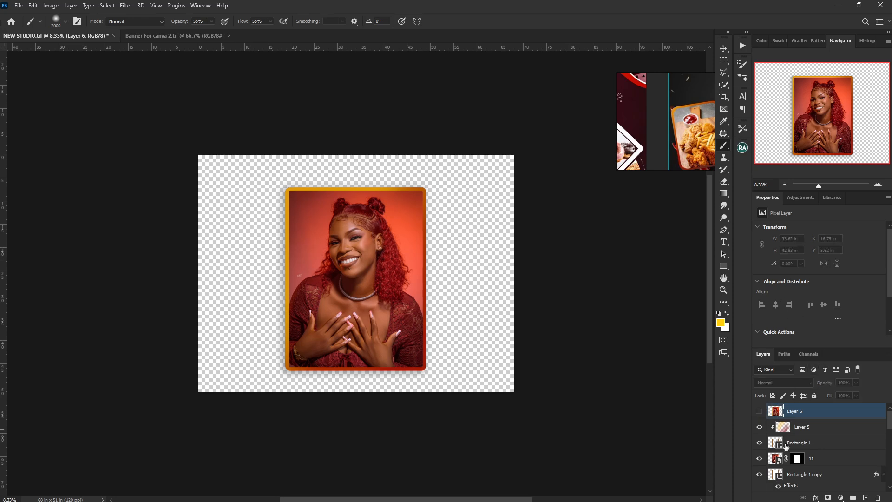
{"action": "left_click", "coordinate": [827, 459]}
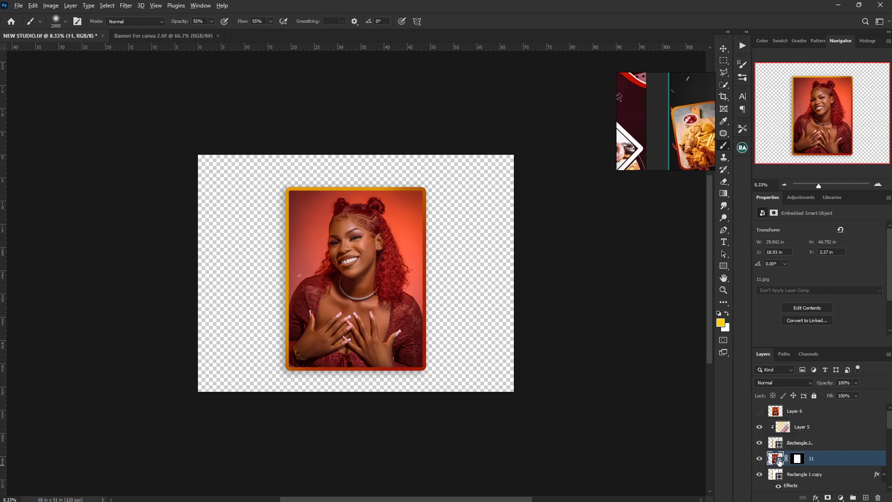
Switch to the Canva design in Chrome, examine its photo collage, and return to Photoshop.
{"action": "key", "text": "alt+Tab"}
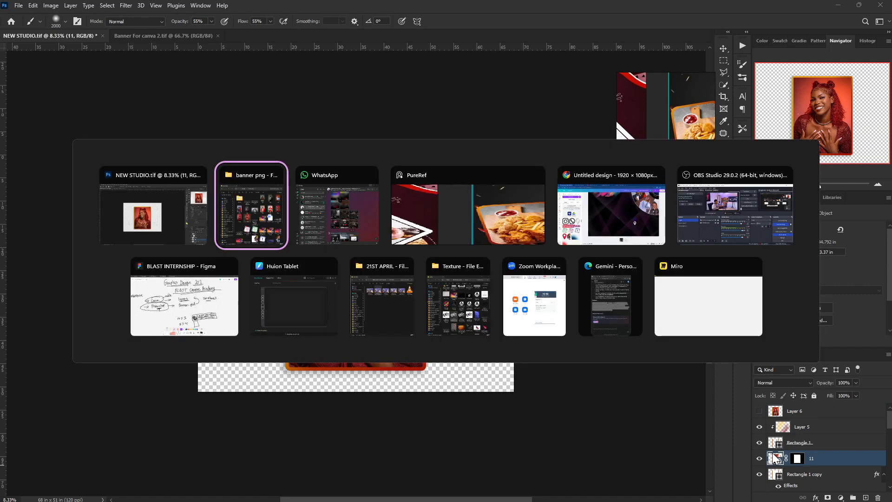
{"action": "key", "text": "alt+Tab"}
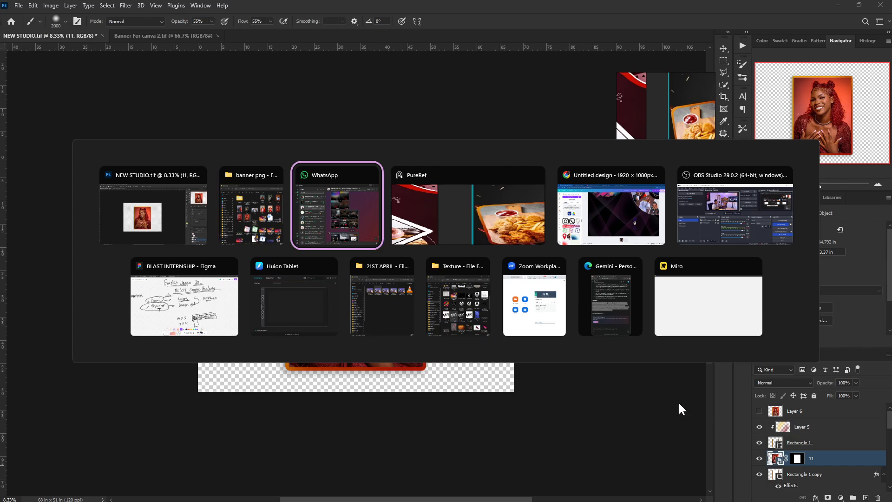
{"action": "left_click", "coordinate": [559, 226]}
{"action": "scroll", "coordinate": [707, 184], "scroll_direction": "up", "scroll_amount": 5}
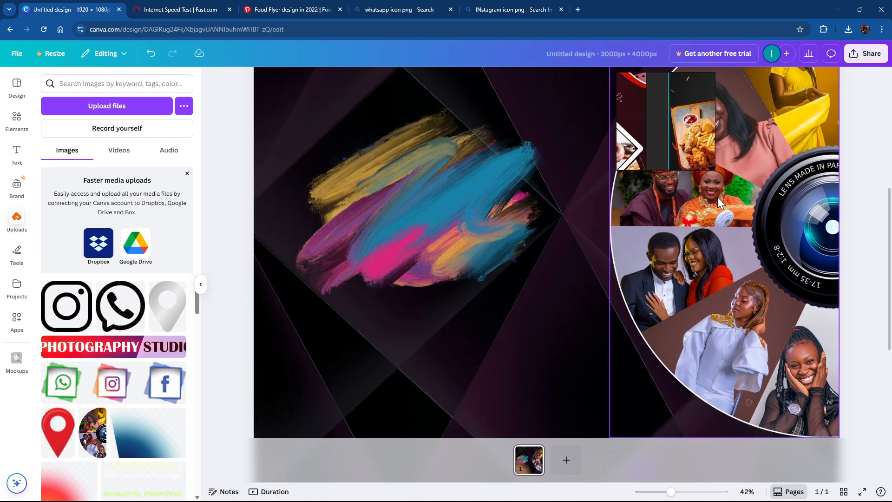
{"action": "key", "text": "alt+Tab"}
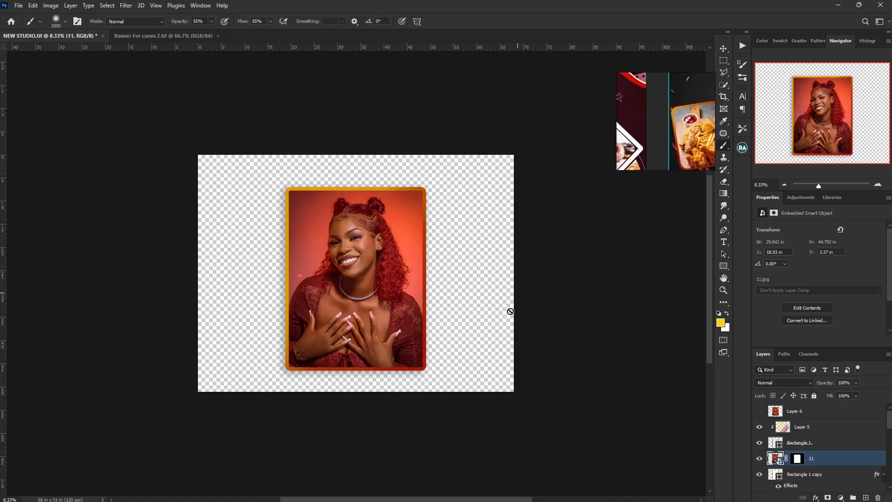
Switch to the banner png folder in File Explorer and place 1.jpg into the NEW STUDIO document in Photoshop above layer 11.
{"action": "key", "text": "alt+Tab"}
{"action": "key", "text": "alt+Tab"}
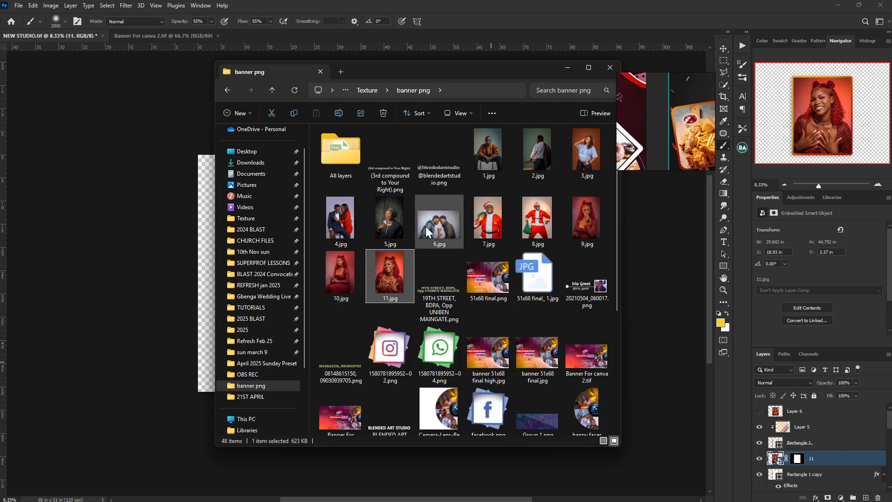
{"action": "left_click", "coordinate": [493, 150]}
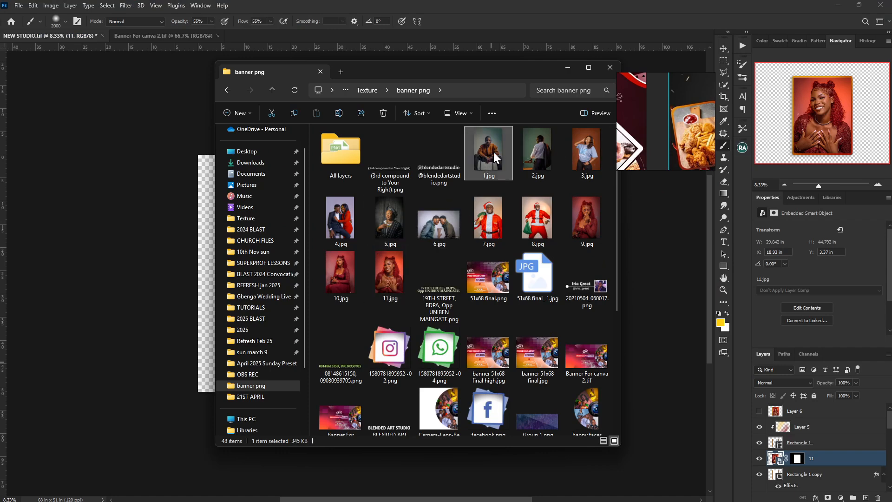
{"action": "left_click_drag", "start_coordinate": [480, 170], "coordinate": [266, 269]}
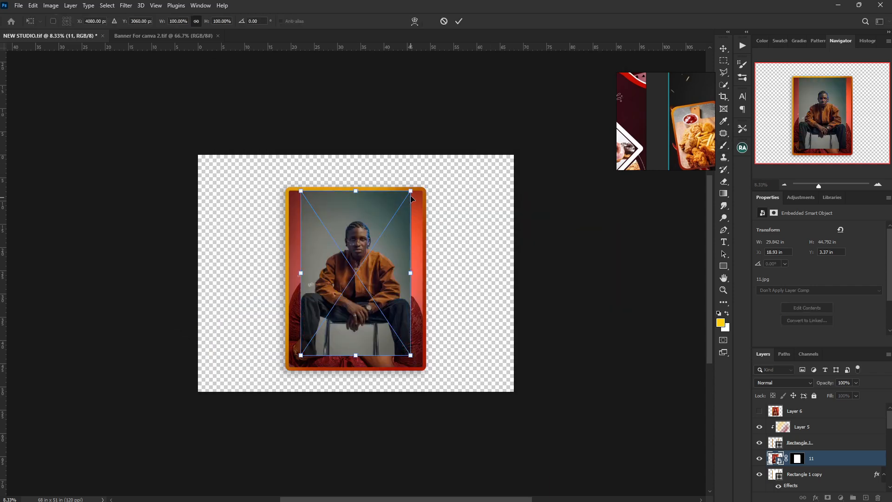
Scale the 1.jpg portrait to about 124% to fill the frame and mask it using the shape of layer 11's mask.
{"action": "left_click_drag", "start_coordinate": [423, 189], "coordinate": [432, 170]}
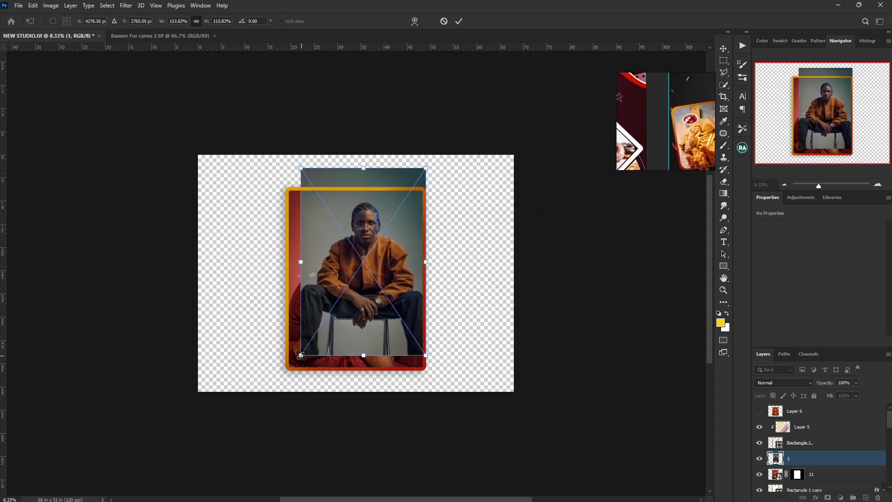
{"action": "left_click_drag", "start_coordinate": [300, 356], "coordinate": [289, 362]}
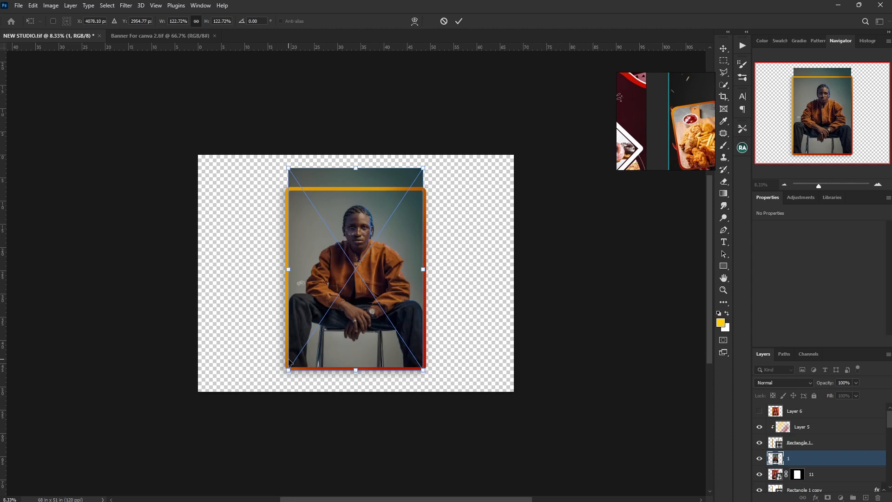
{"action": "left_click_drag", "start_coordinate": [423, 371], "coordinate": [425, 373]}
{"action": "key", "text": "Down"}
{"action": "key", "text": "Down"}
{"action": "key", "text": "Down"}
{"action": "key", "text": "Down"}
{"action": "key", "text": "Down"}
{"action": "key", "text": "Down"}
{"action": "key", "text": "Down"}
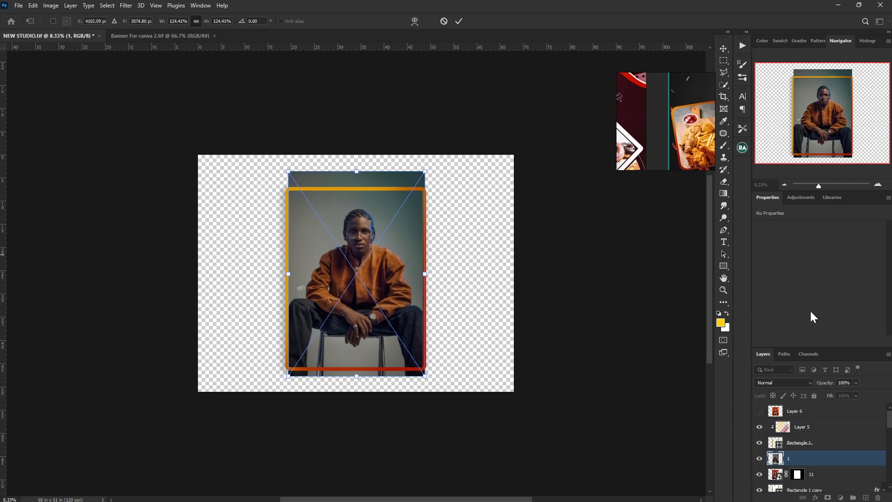
{"action": "left_click", "coordinate": [799, 478], "text": "ctrl"}
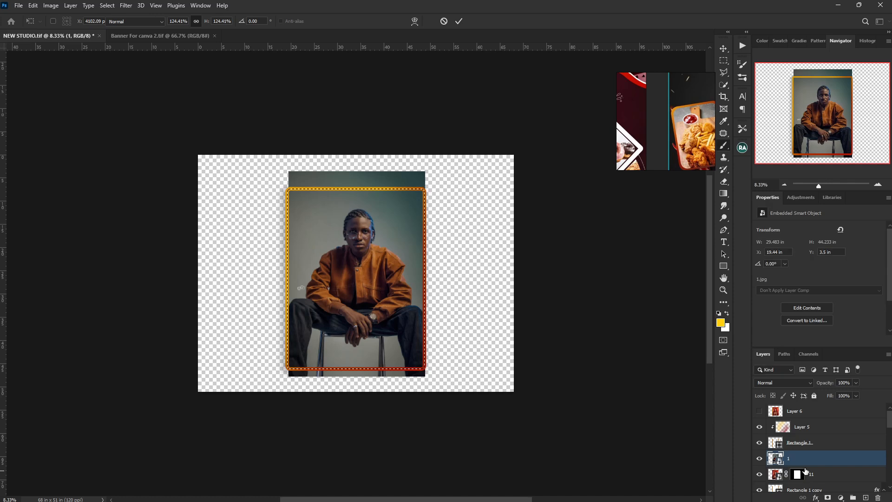
{"action": "left_click", "coordinate": [829, 498]}
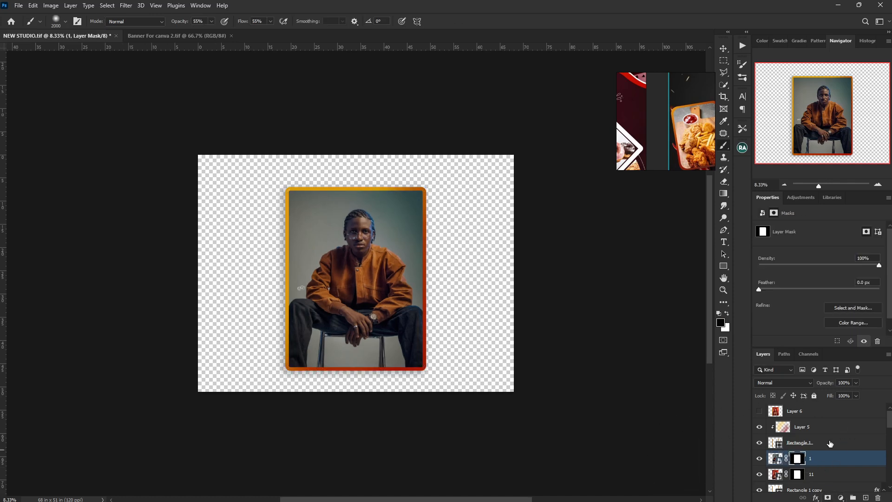
Stamp the visible layers into a new layer above Layer 5 and clear the active selection.
{"action": "left_click", "coordinate": [840, 427]}
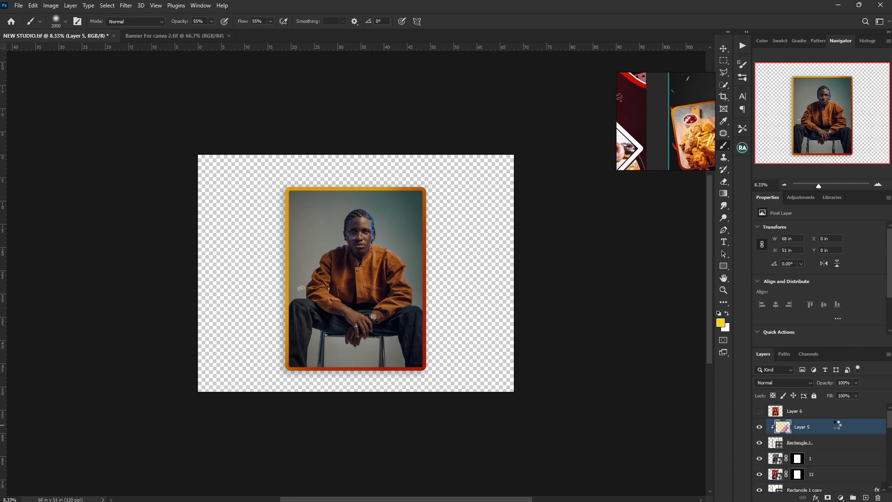
{"action": "left_click", "coordinate": [775, 430], "text": "ctrl"}
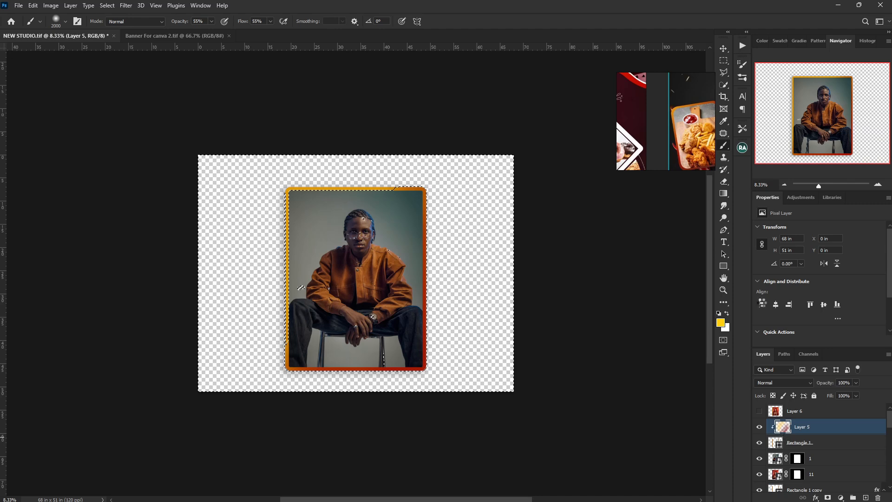
{"action": "key", "text": "ctrl+shift+alt+e"}
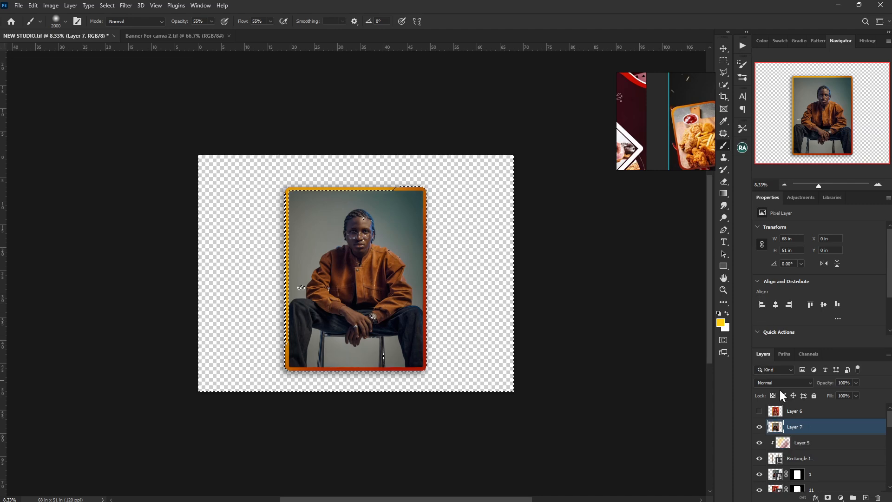
{"action": "key", "text": "ctrl+d"}
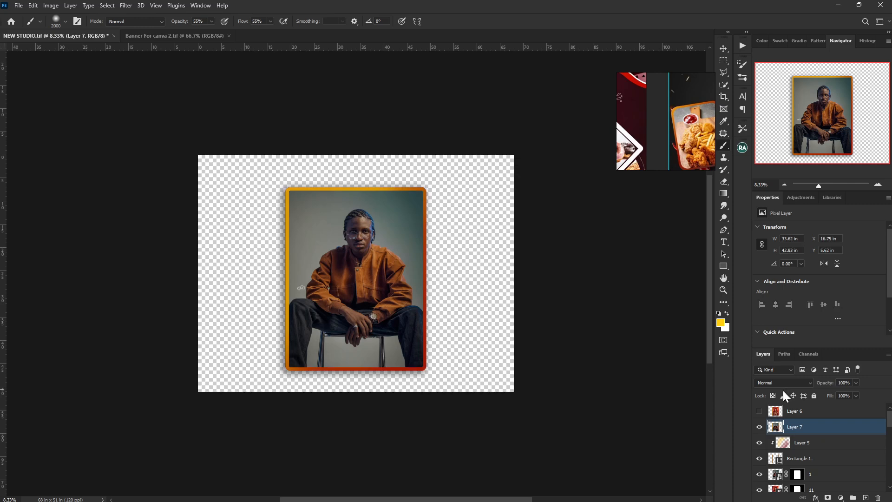
Quick-export the stamped Layer 7 as a PNG named farame 2 in the All layers folder.
{"action": "right_click", "coordinate": [824, 428]}
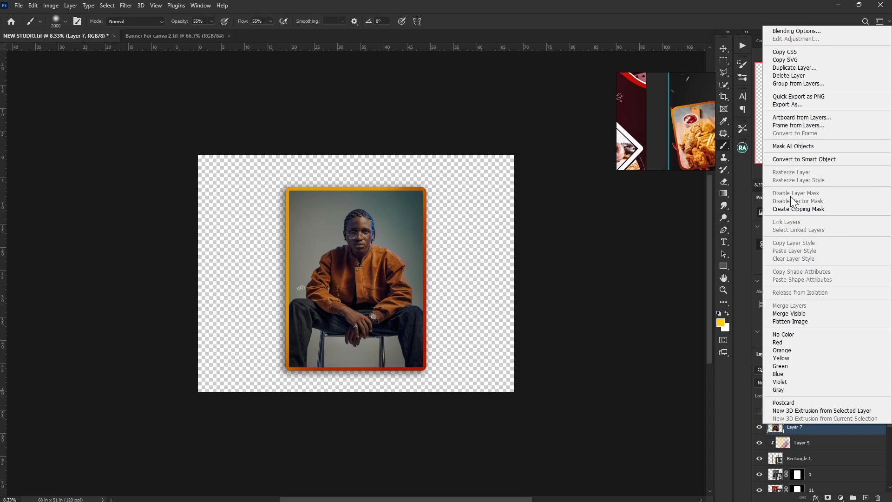
{"action": "left_click", "coordinate": [804, 96]}
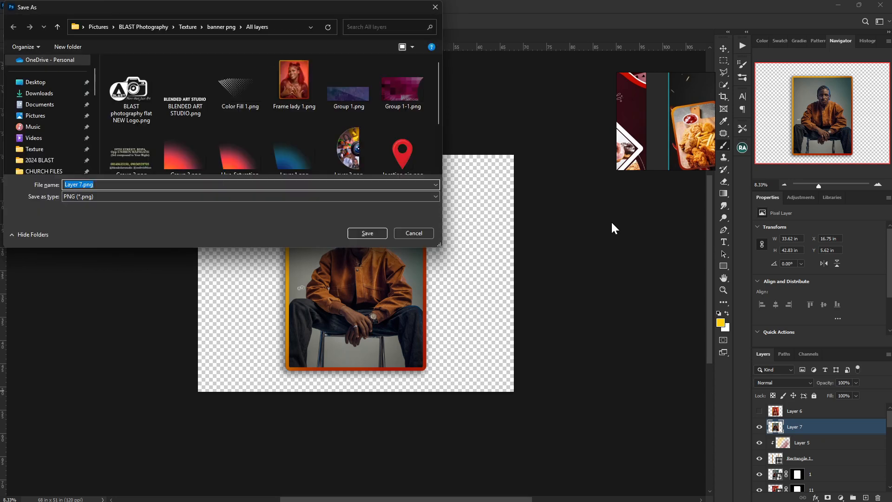
{"action": "type", "text": "farame 2"}
{"action": "key", "text": "Return"}
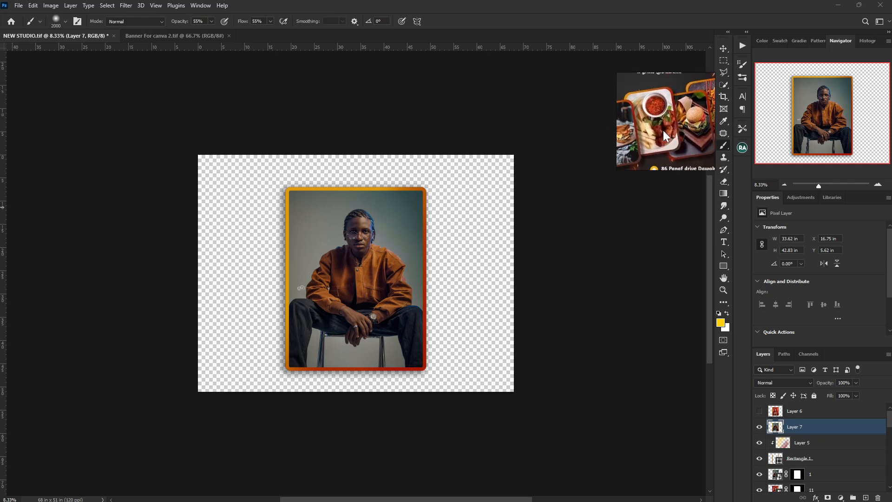
Hide Layer 7, select layer 1, and look through the banner png folder for another portrait.
{"action": "left_click", "coordinate": [760, 427]}
{"action": "left_click", "coordinate": [818, 480]}
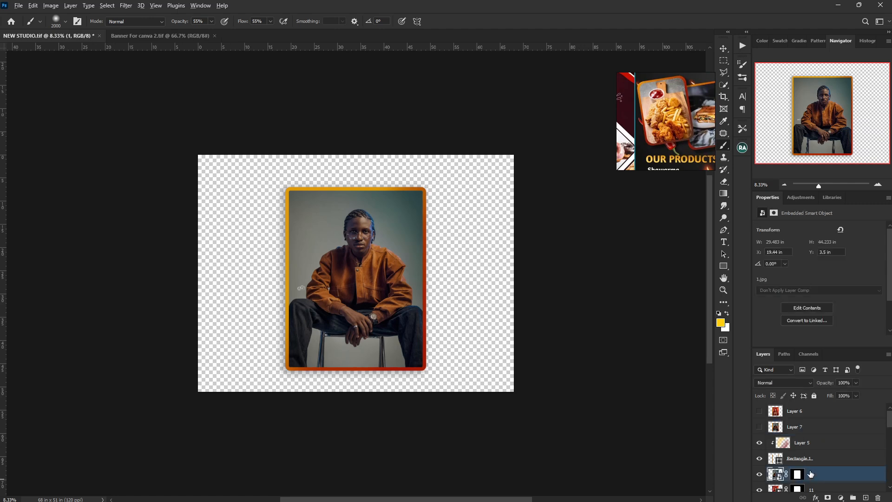
{"action": "key", "text": "alt+Tab"}
{"action": "key", "text": "alt+Tab"}
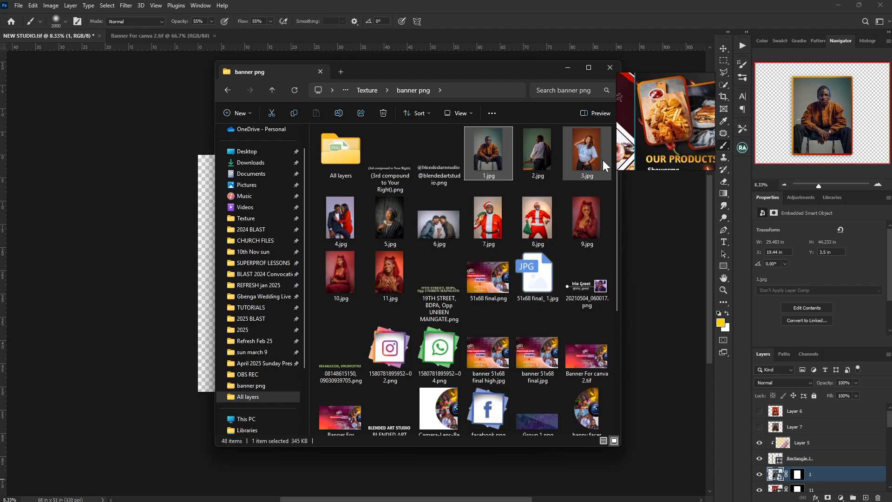
{"action": "left_click_drag", "start_coordinate": [617, 222], "coordinate": [606, 188]}
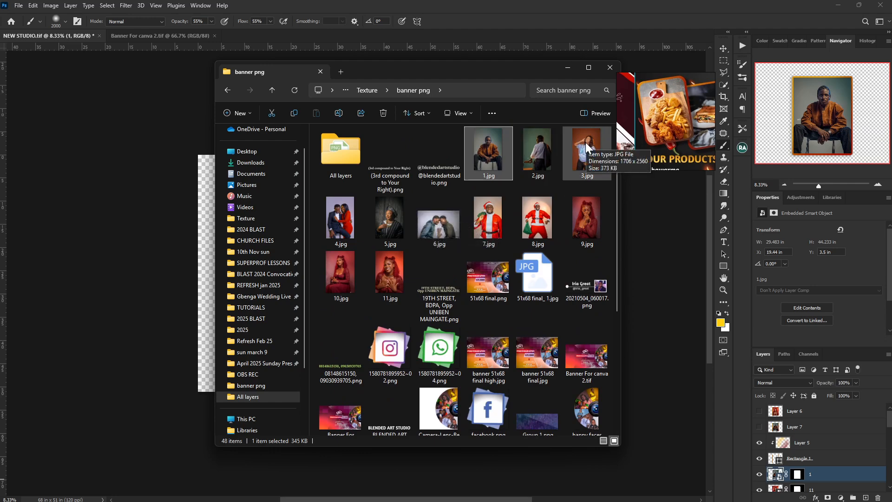
{"action": "left_click", "coordinate": [567, 68]}
Switch to WhatsApp and browse the shared media of the BLAST Family Group chat for studio portraits.
{"action": "key", "text": "alt+Tab"}
{"action": "key", "text": "alt+Tab"}
{"action": "key", "text": "alt+Tab"}
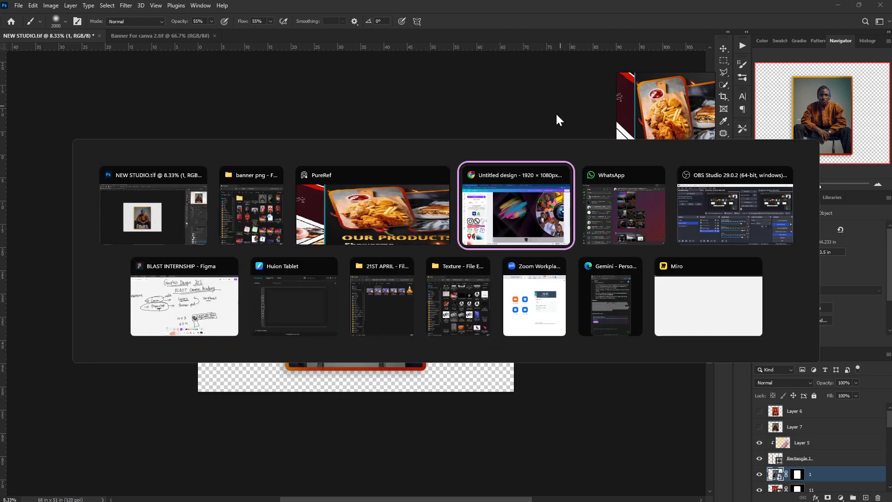
{"action": "key", "text": "alt+Tab"}
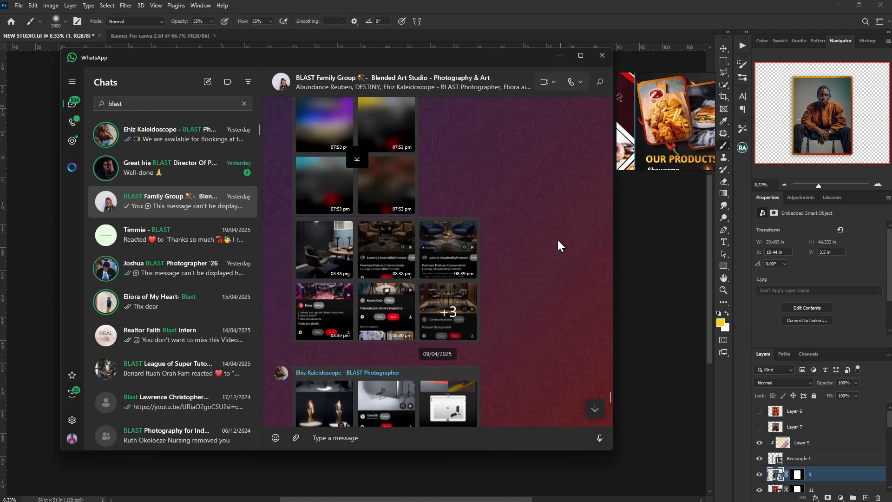
{"action": "left_click", "coordinate": [595, 409]}
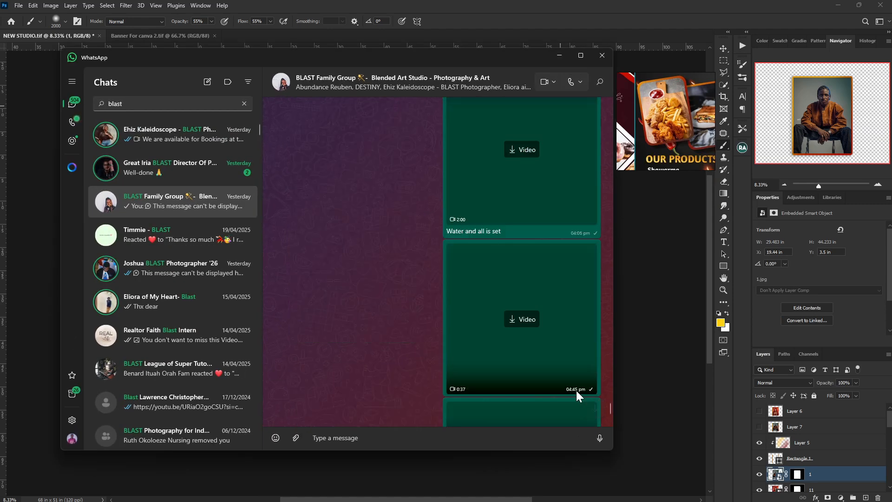
{"action": "scroll", "coordinate": [444, 244], "scroll_direction": "up", "scroll_amount": 10}
{"action": "scroll", "coordinate": [446, 250], "scroll_direction": "up", "scroll_amount": 5}
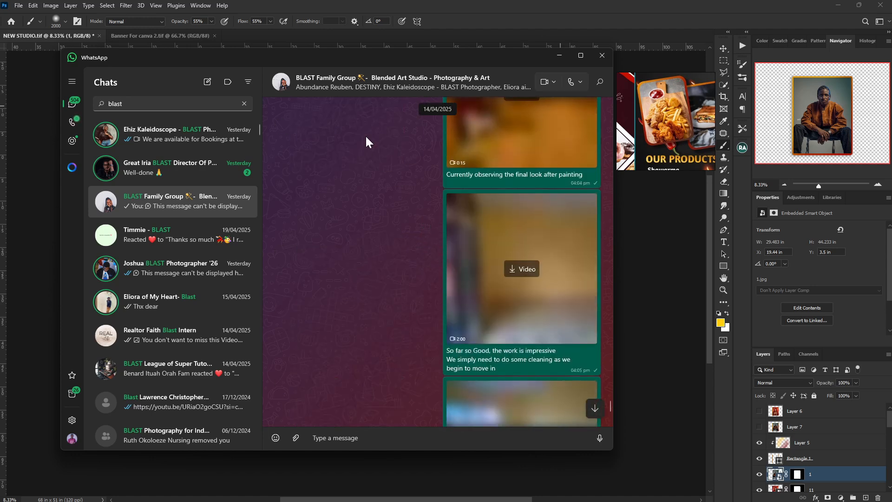
{"action": "left_click", "coordinate": [348, 82]}
{"action": "left_click", "coordinate": [305, 122]}
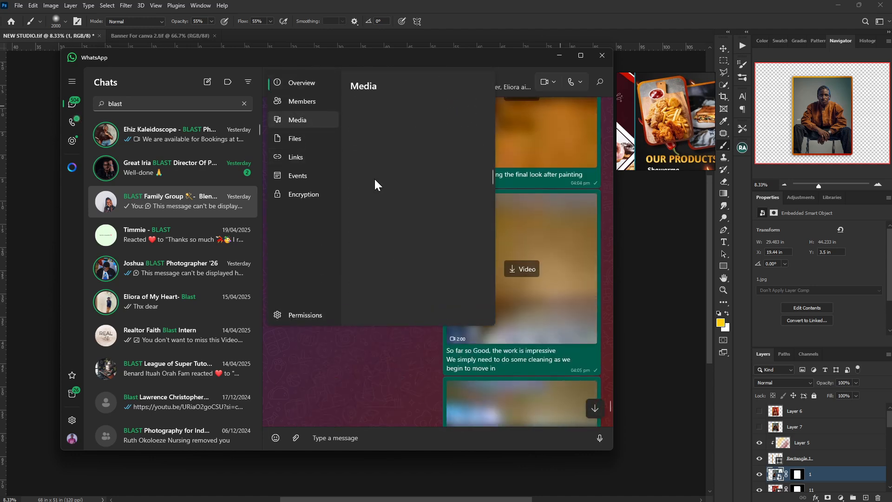
{"action": "scroll", "coordinate": [437, 200], "scroll_direction": "down", "scroll_amount": 1}
{"action": "scroll", "coordinate": [436, 213], "scroll_direction": "up", "scroll_amount": 2}
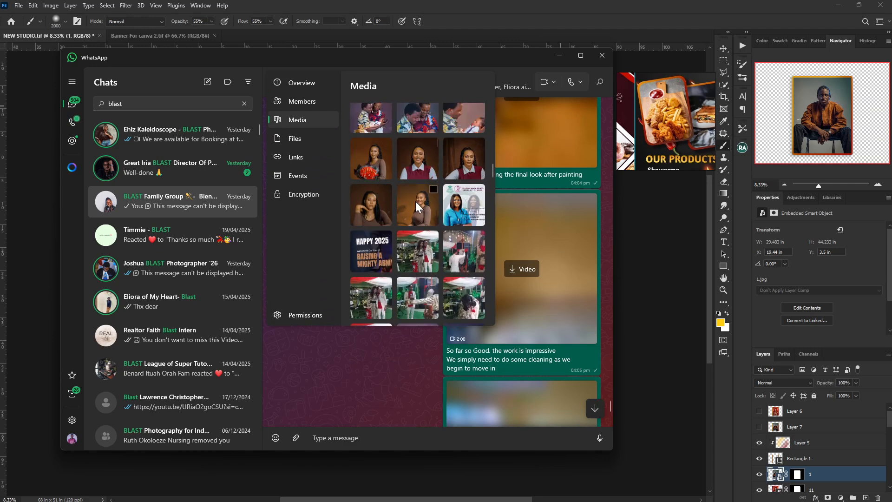
Save the portrait of the woman in a brown top leaning on a table as 13 in the banner png folder.
{"action": "left_click", "coordinate": [376, 211]}
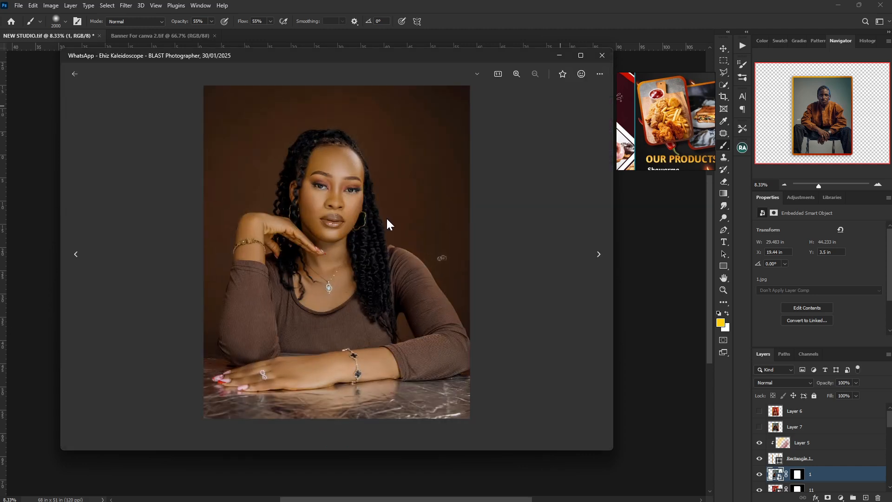
{"action": "right_click", "coordinate": [353, 283]}
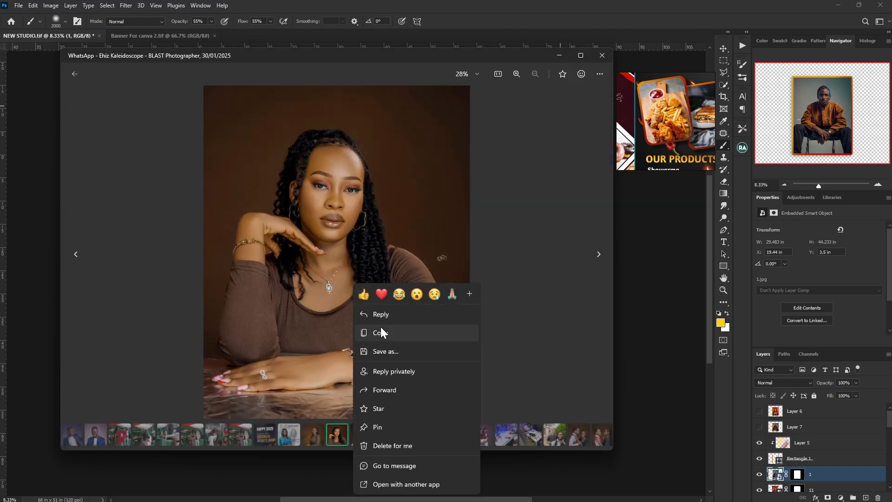
{"action": "left_click", "coordinate": [404, 352]}
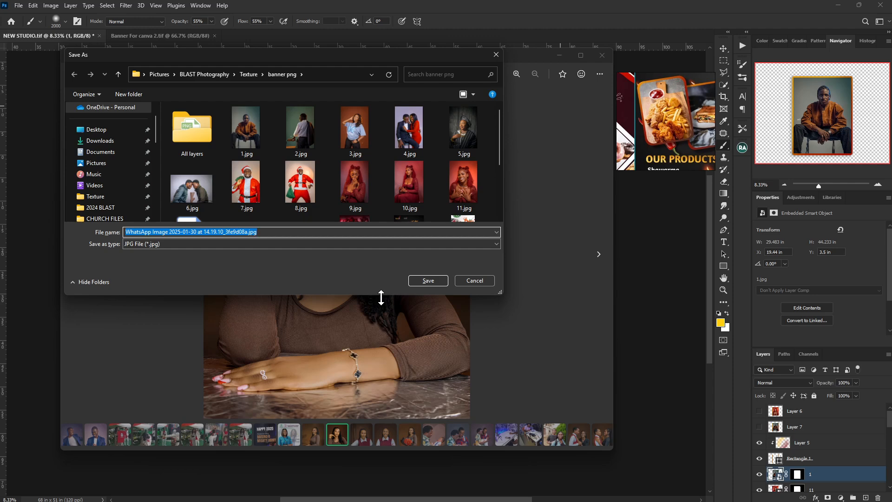
{"action": "type", "text": "13"}
{"action": "key", "text": "Return"}
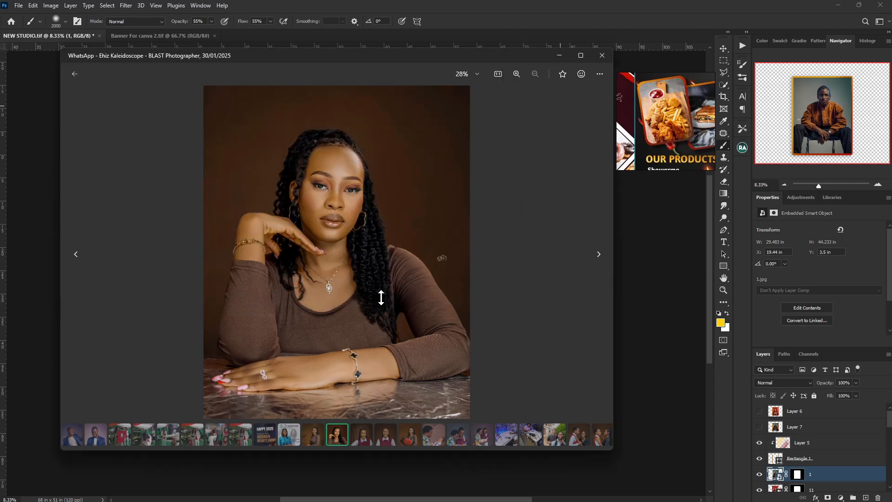
Check the neighbouring portraits and save the one of the woman in a maroon vest resting her arms on a table.
{"action": "left_click", "coordinate": [76, 254]}
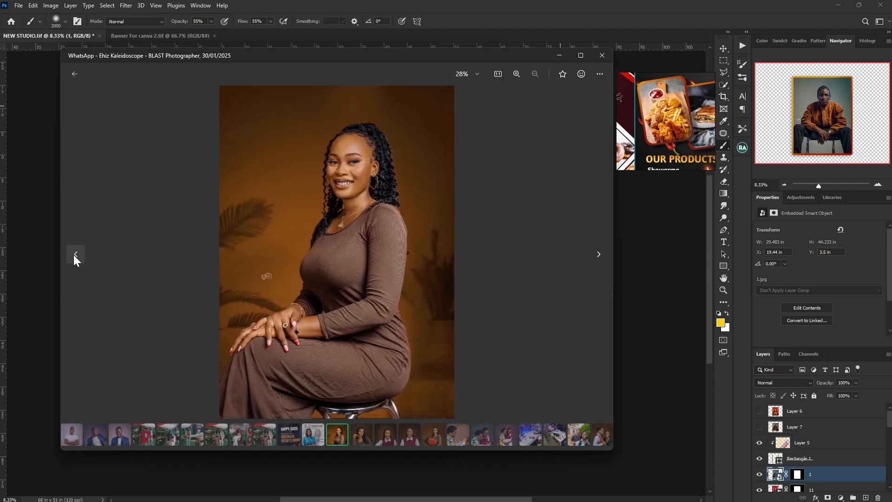
{"action": "left_click", "coordinate": [75, 255]}
{"action": "left_click", "coordinate": [602, 254]}
{"action": "left_click", "coordinate": [602, 256]}
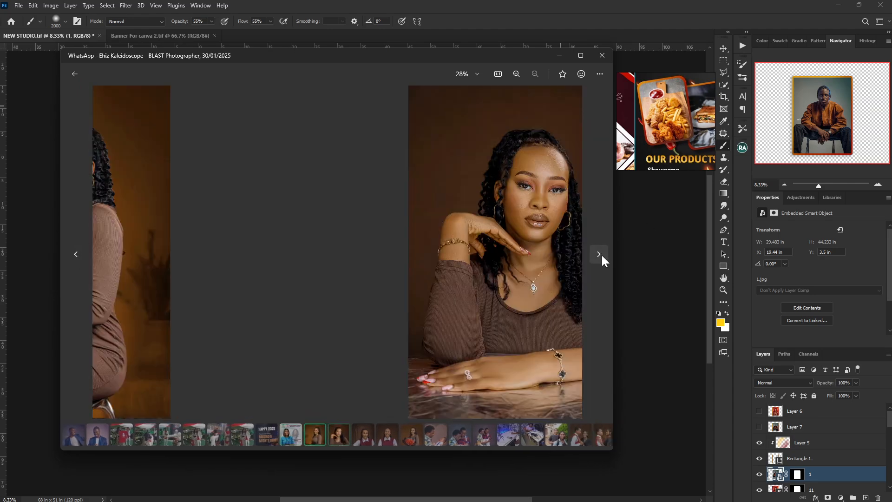
{"action": "left_click", "coordinate": [602, 255]}
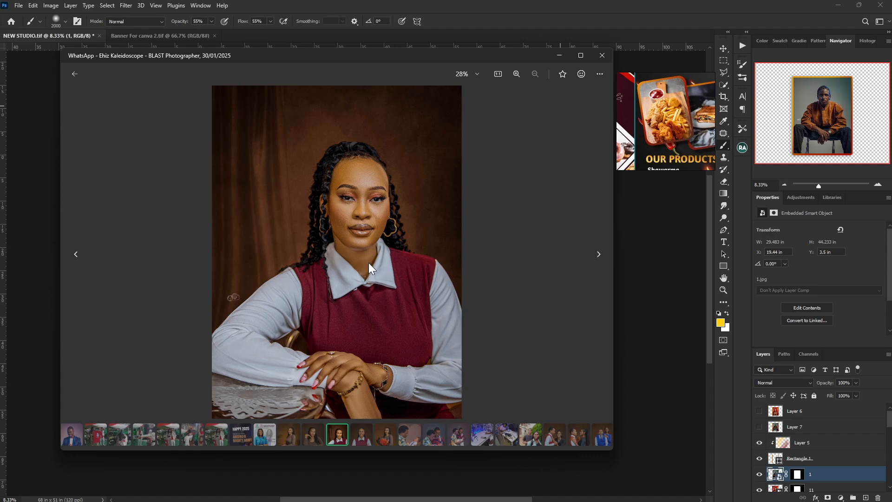
{"action": "right_click", "coordinate": [371, 267]}
{"action": "left_click", "coordinate": [402, 334]}
{"action": "type", "text": "13"}
{"action": "key", "text": "Return"}
View the following portraits, return to the group's media, and open an older studio photo of the couple in black and blue tops.
{"action": "left_click", "coordinate": [600, 254]}
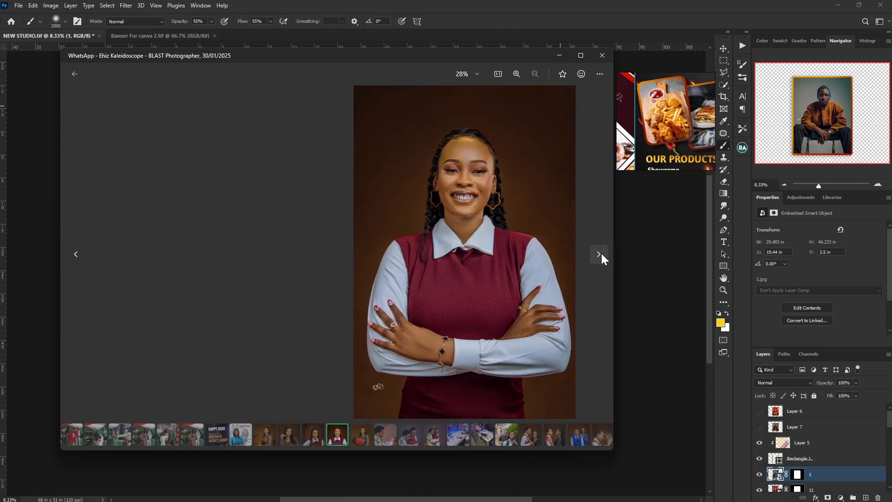
{"action": "left_click", "coordinate": [601, 254]}
{"action": "left_click", "coordinate": [600, 255]}
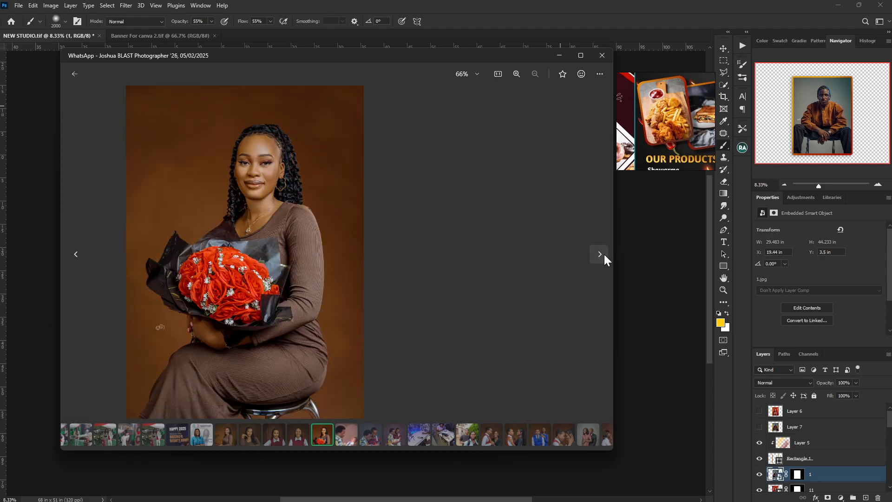
{"action": "key", "text": "Escape"}
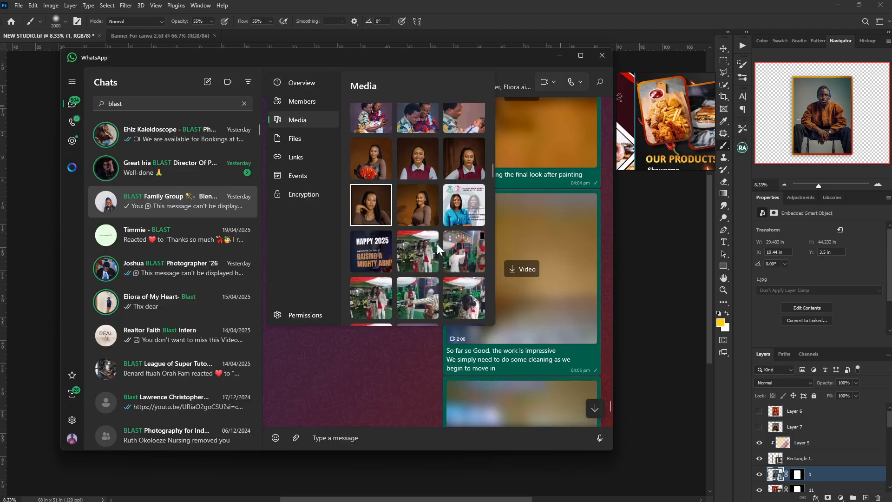
{"action": "scroll", "coordinate": [434, 234], "scroll_direction": "down", "scroll_amount": 5}
{"action": "scroll", "coordinate": [432, 244], "scroll_direction": "down", "scroll_amount": 10}
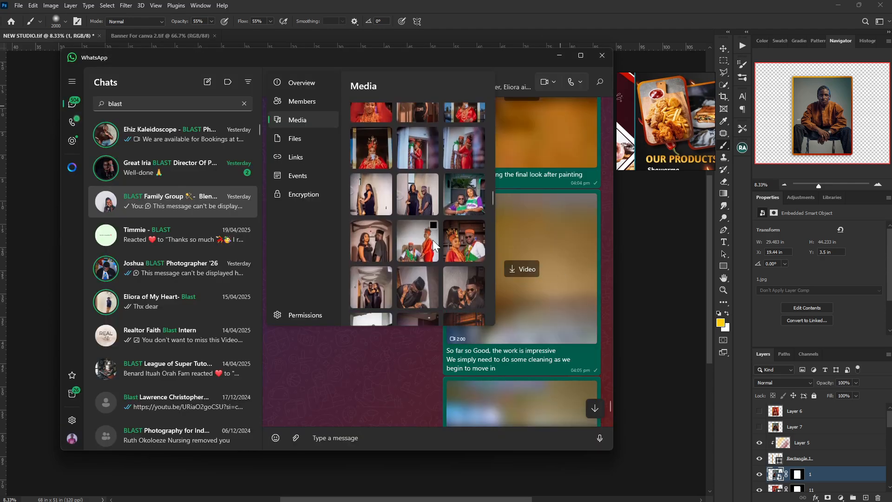
{"action": "scroll", "coordinate": [434, 235], "scroll_direction": "up", "scroll_amount": 2}
{"action": "left_click", "coordinate": [467, 174]}
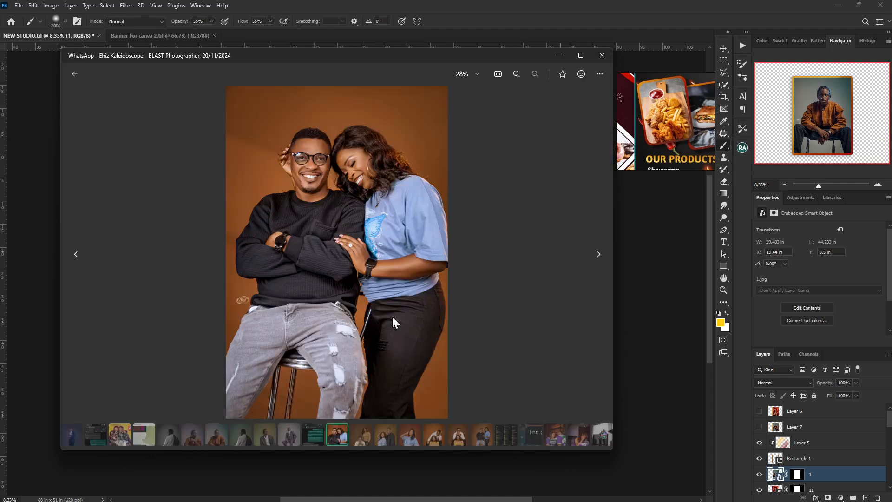
Compare the studio photos from 20/11/2024 to find a suitable couple portrait.
{"action": "key", "text": "Left"}
{"action": "key", "text": "Left"}
{"action": "key", "text": "Left"}
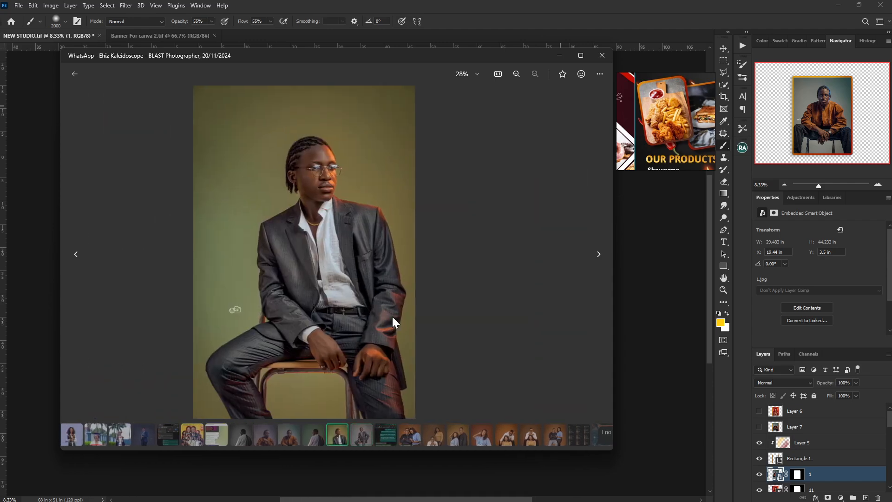
{"action": "key", "text": "Right"}
{"action": "key", "text": "Right"}
{"action": "key", "text": "Right"}
{"action": "key", "text": "Right"}
{"action": "key", "text": "Left"}
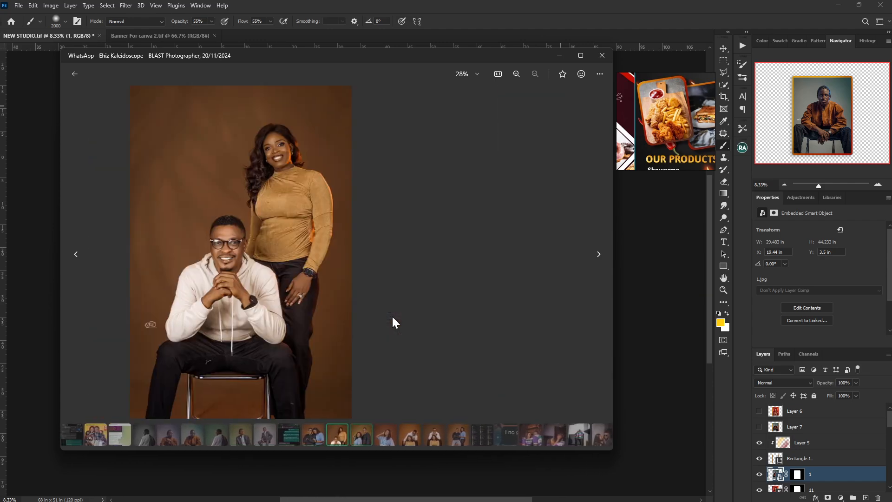
{"action": "key", "text": "Right"}
{"action": "key", "text": "Right"}
{"action": "key", "text": "Right"}
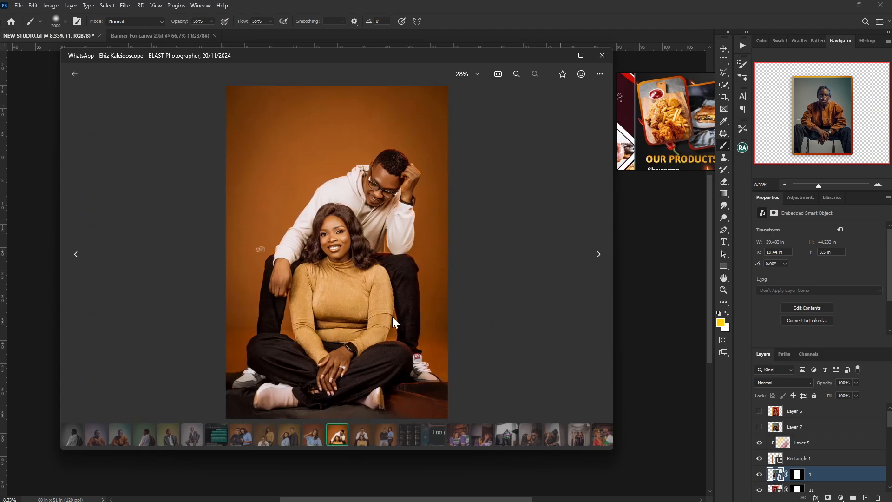
{"action": "key", "text": "Right"}
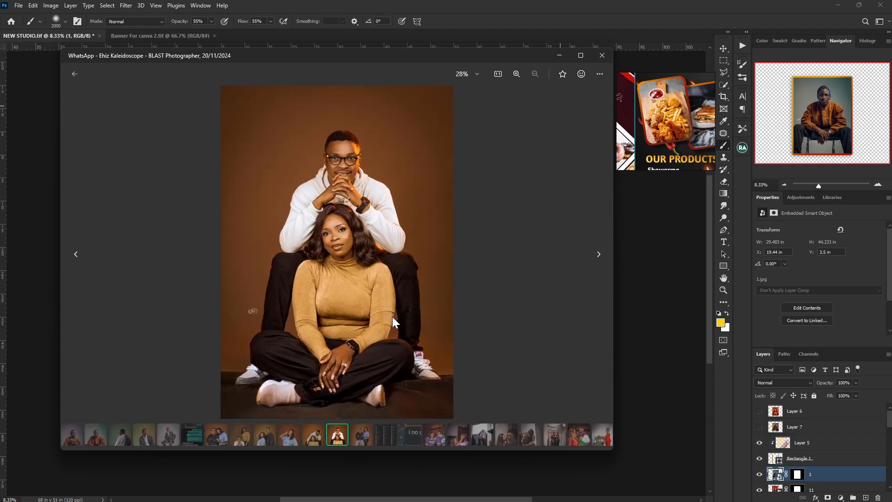
Save the portrait of the couple in a white hoodie and mustard turtleneck as 15 in the banner png folder.
{"action": "right_click", "coordinate": [407, 254]}
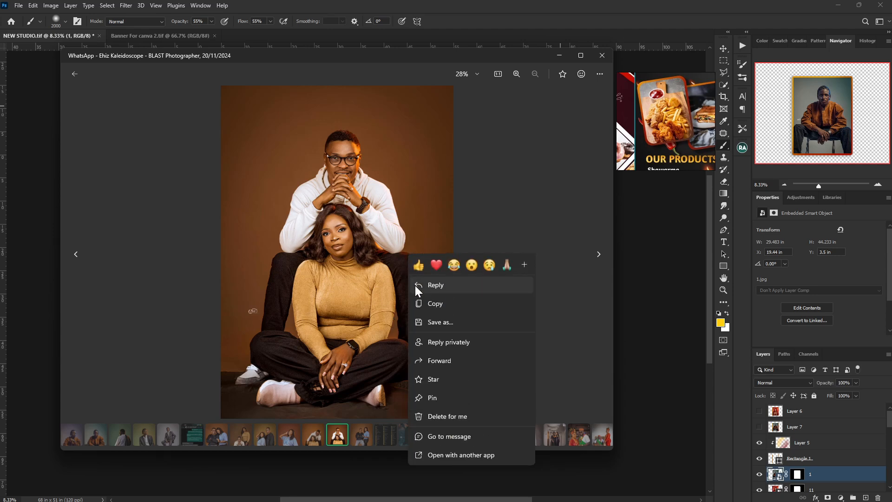
{"action": "left_click", "coordinate": [447, 321]}
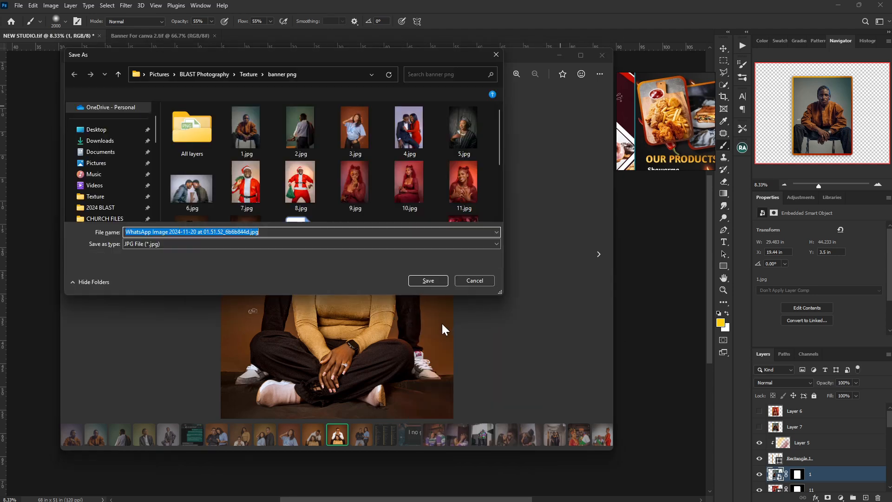
{"action": "type", "text": "1"}
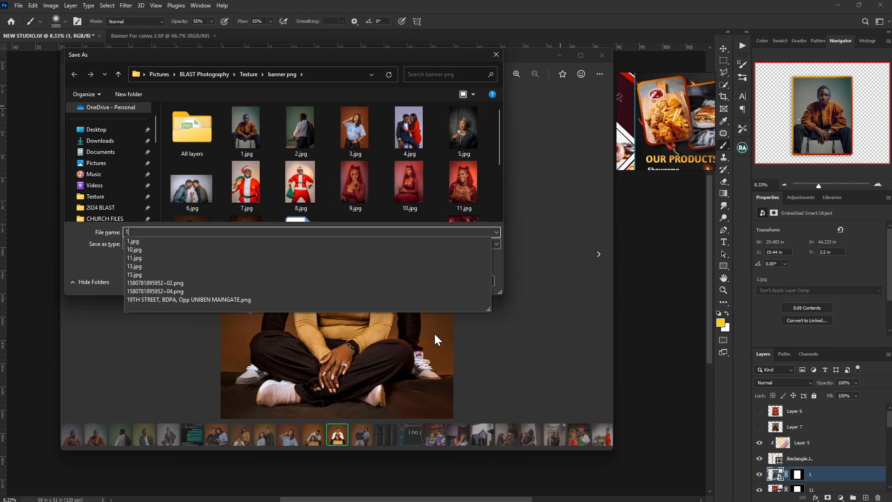
{"action": "type", "text": "5"}
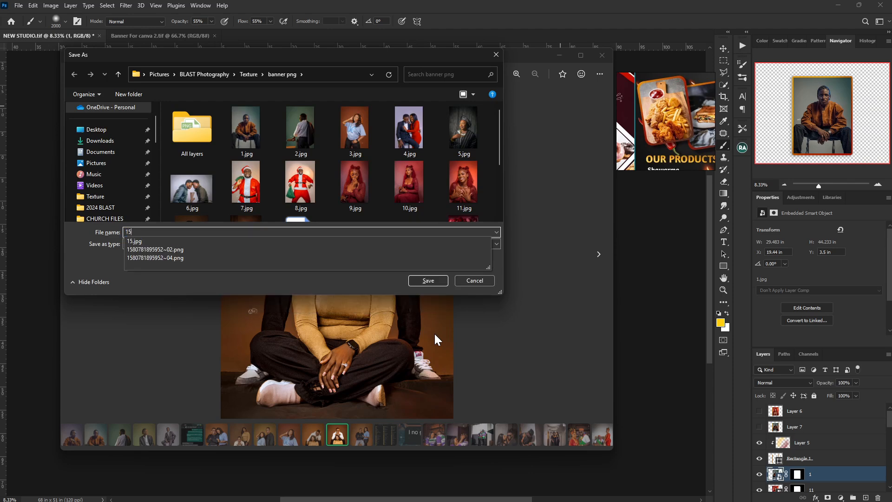
{"action": "key", "text": "Return"}
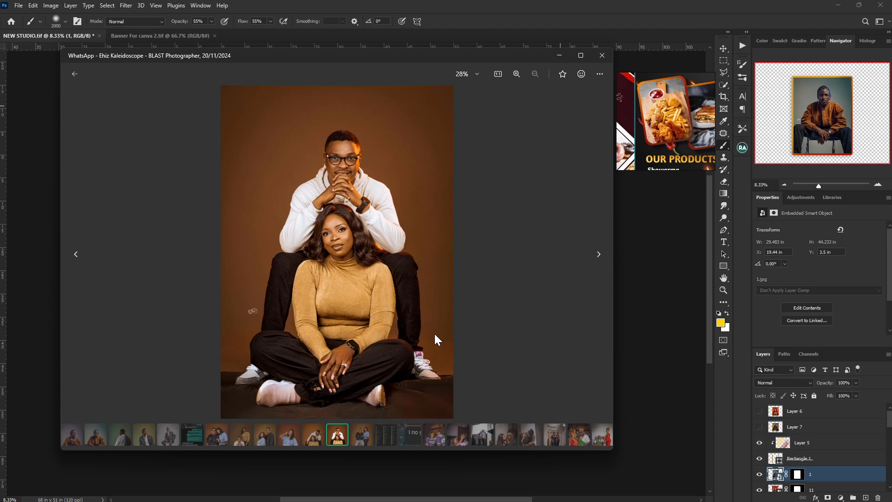
{"action": "key", "text": "alt+Tab"}
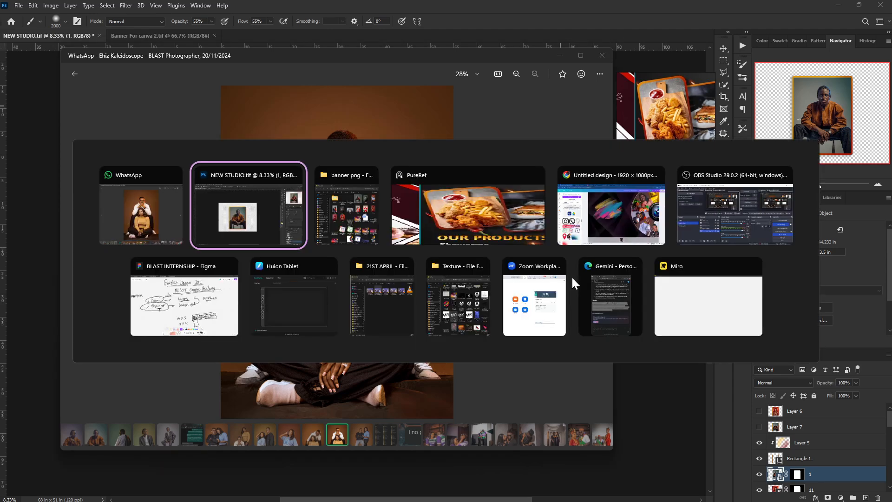
{"action": "key", "text": "Tab"}
{"action": "key", "text": "Tab"}
{"action": "key", "text": "Tab"}
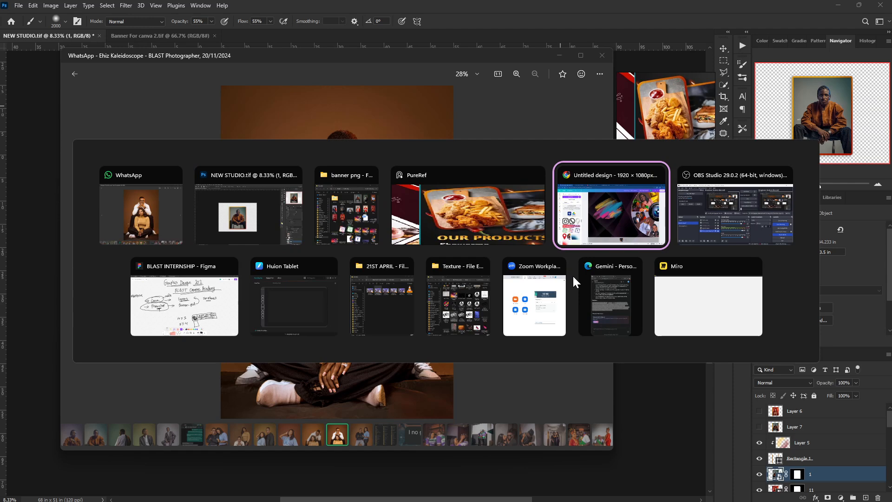
{"action": "left_click", "coordinate": [169, 221]}
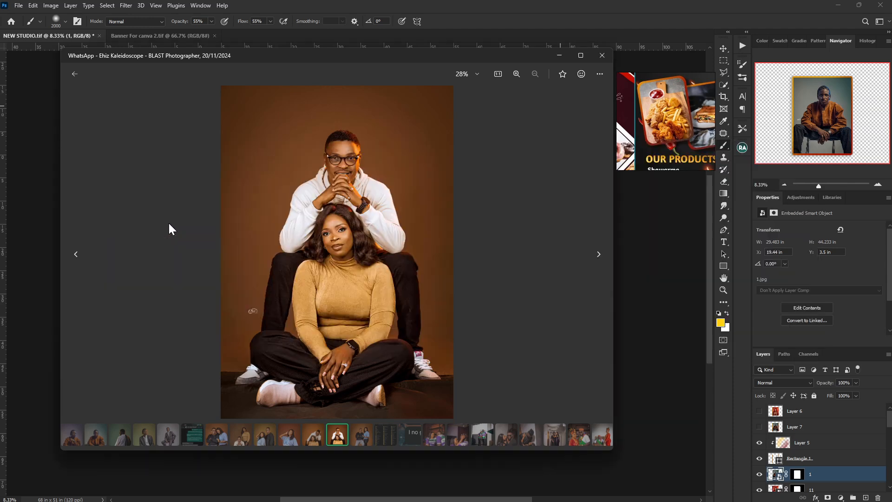
{"action": "key", "text": "alt+Tab"}
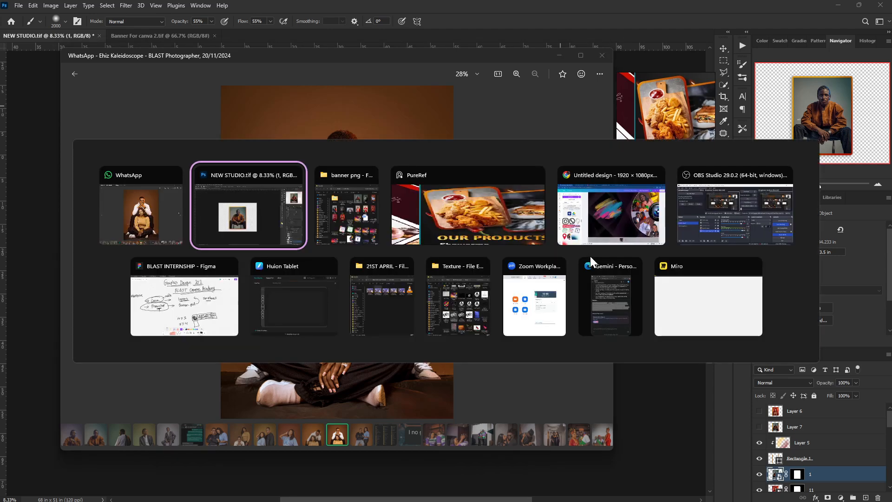
{"action": "key", "text": "Tab"}
{"action": "key", "text": "Tab"}
{"action": "key", "text": "Tab"}
{"action": "key", "text": "Tab"}
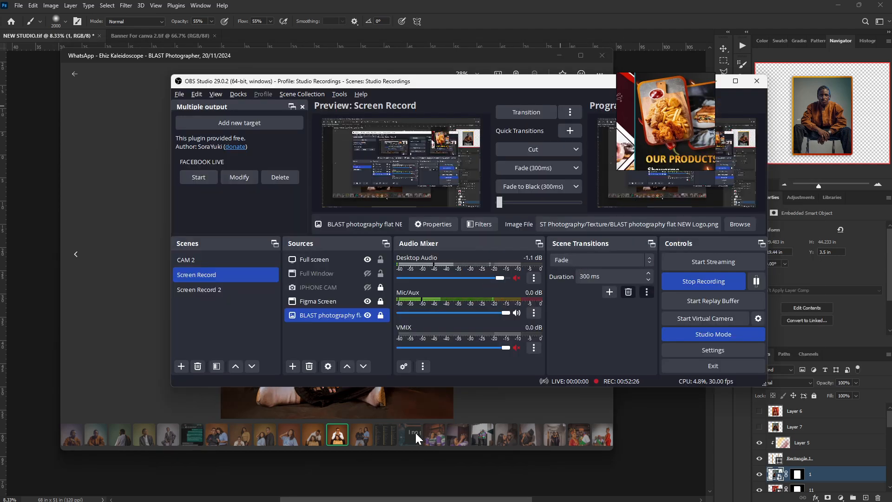
Return to the group's media and open the graduation family portrait with three girls in white dresses.
{"action": "left_click", "coordinate": [584, 408]}
{"action": "key", "text": "Escape"}
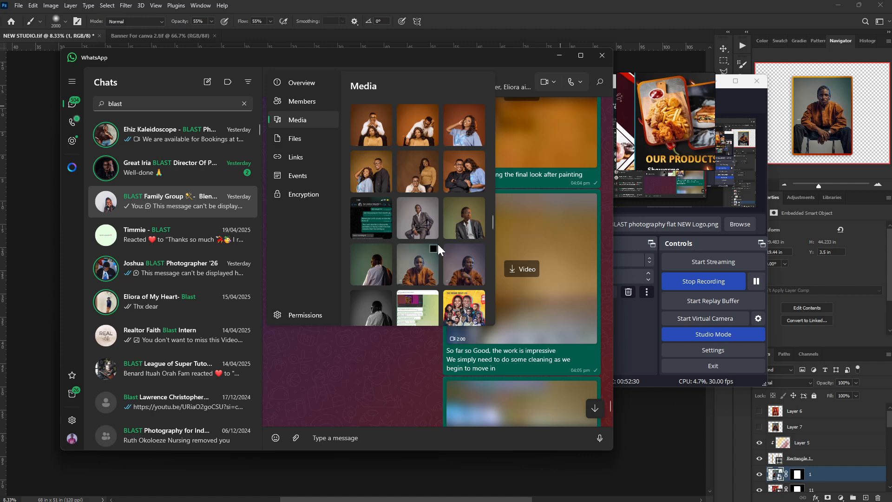
{"action": "scroll", "coordinate": [438, 244], "scroll_direction": "down", "scroll_amount": 10}
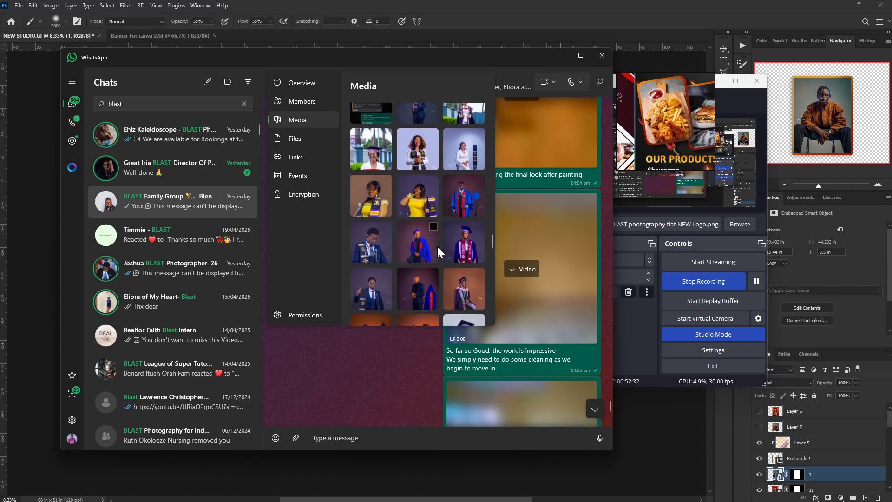
{"action": "scroll", "coordinate": [437, 248], "scroll_direction": "down", "scroll_amount": 3}
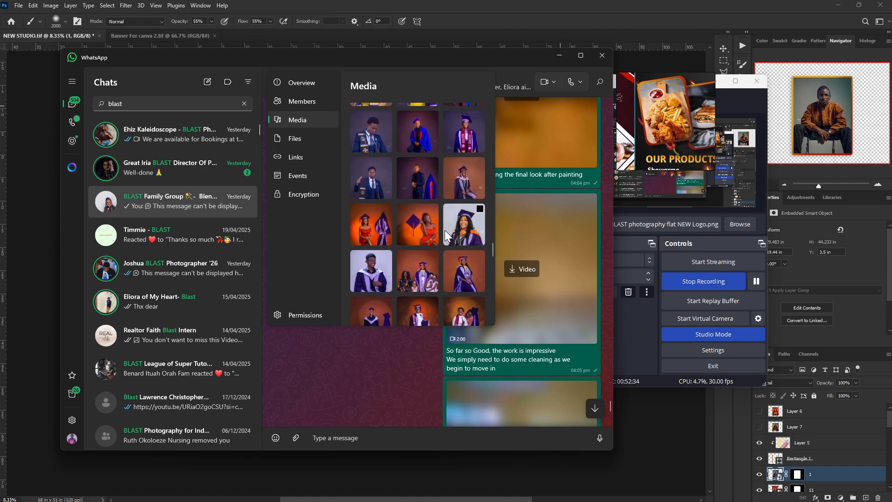
{"action": "scroll", "coordinate": [428, 242], "scroll_direction": "down", "scroll_amount": 4}
{"action": "scroll", "coordinate": [423, 224], "scroll_direction": "up", "scroll_amount": 3}
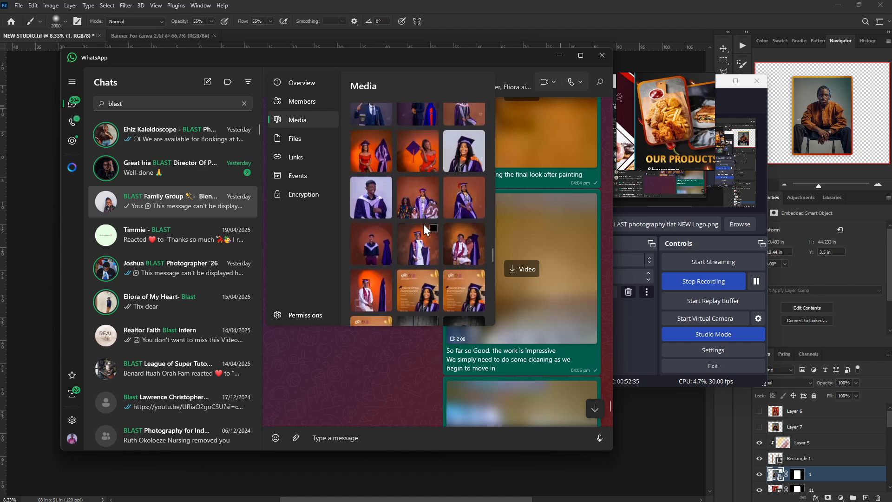
{"action": "left_click", "coordinate": [417, 200]}
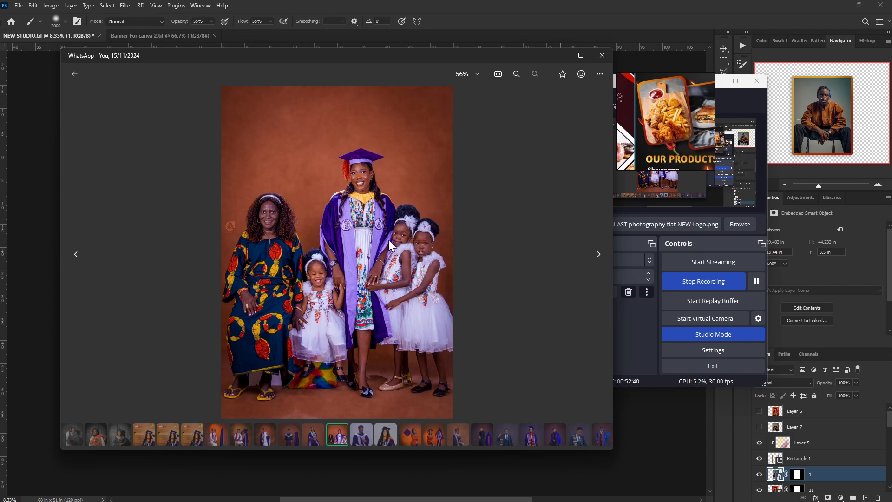
Check the neighbouring graduation photos and save the family portrait as 17 in the banner png folder.
{"action": "scroll", "coordinate": [386, 236], "scroll_direction": "up", "scroll_amount": 2}
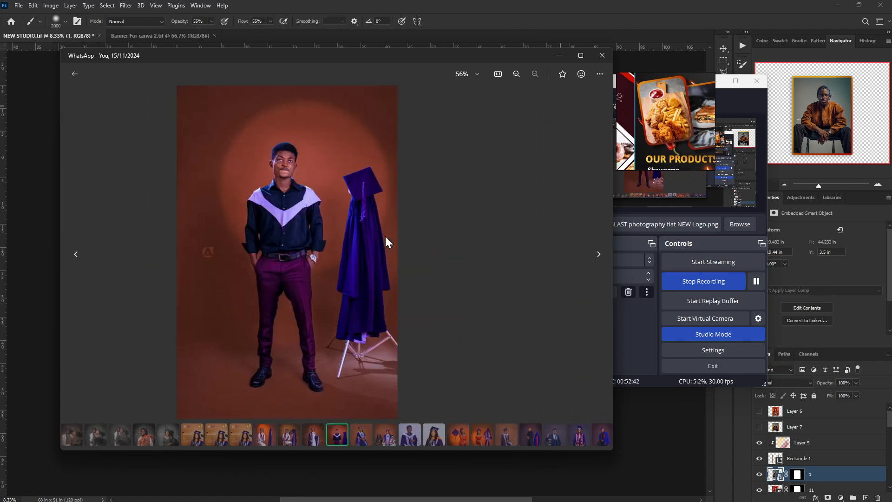
{"action": "scroll", "coordinate": [385, 235], "scroll_direction": "down", "scroll_amount": 1}
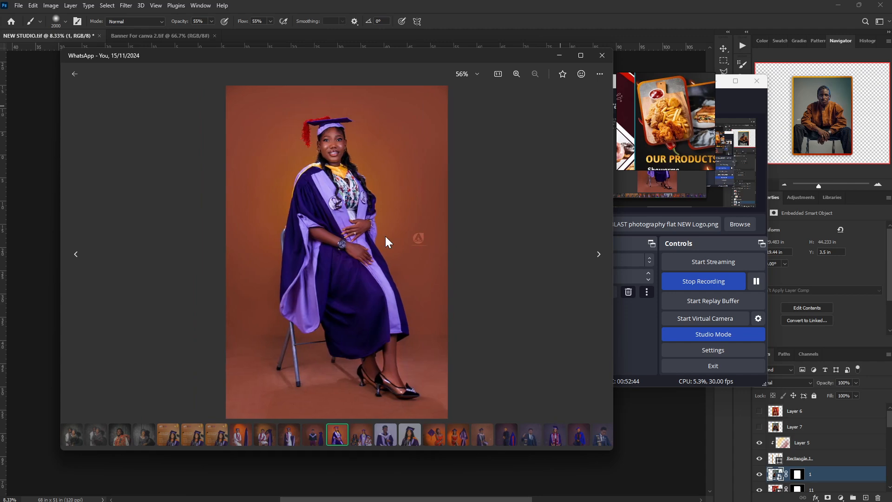
{"action": "scroll", "coordinate": [385, 236], "scroll_direction": "up", "scroll_amount": 2}
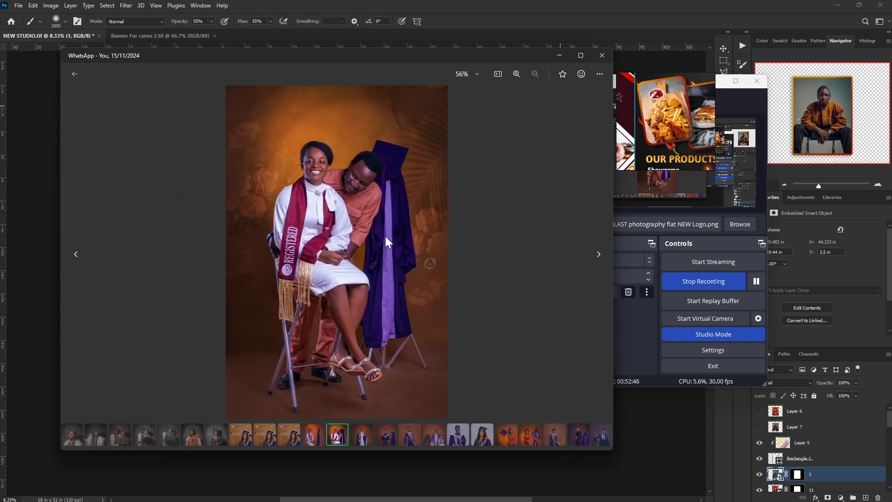
{"action": "scroll", "coordinate": [386, 236], "scroll_direction": "up", "scroll_amount": 2}
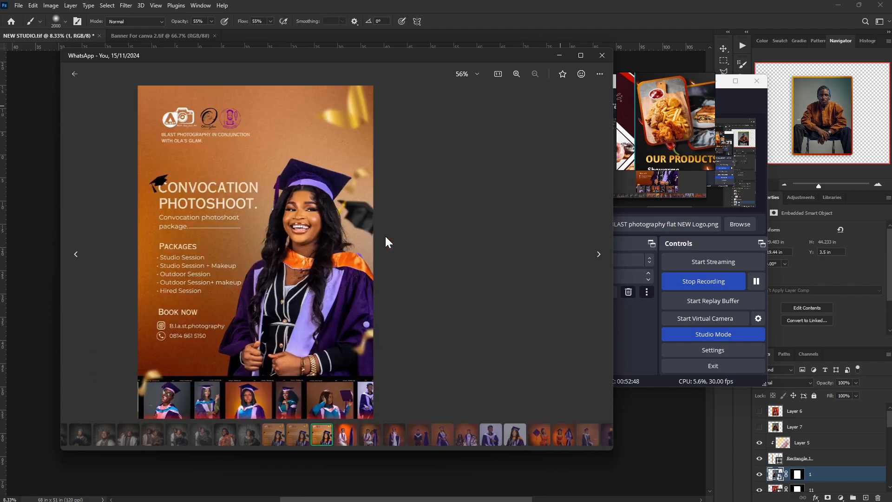
{"action": "scroll", "coordinate": [386, 236], "scroll_direction": "down", "scroll_amount": 3}
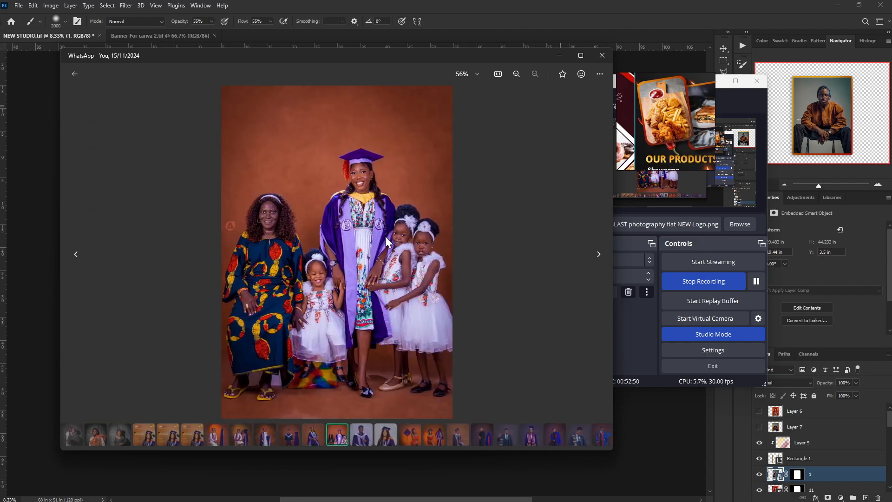
{"action": "right_click", "coordinate": [385, 237]}
{"action": "left_click", "coordinate": [414, 303]}
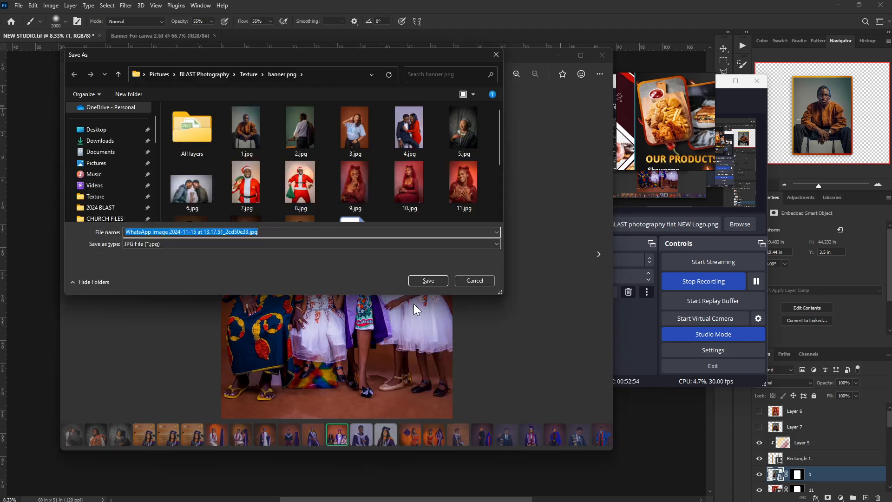
{"action": "type", "text": "12"}
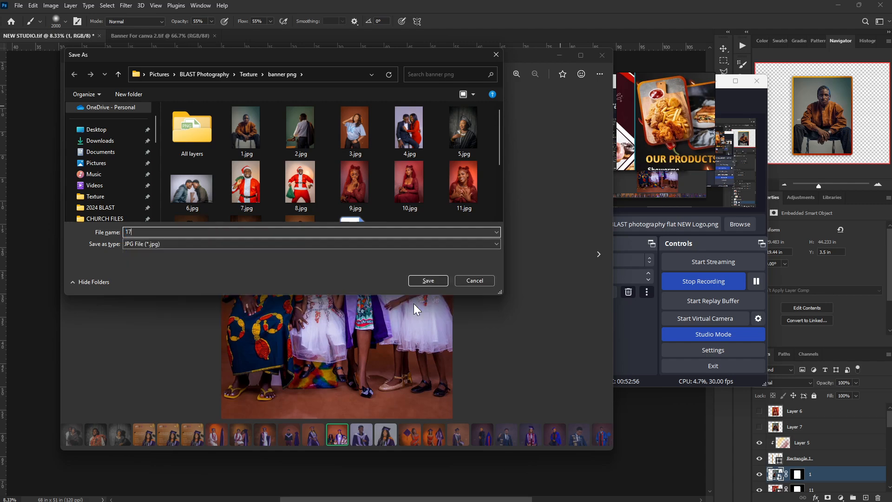
{"action": "key", "text": "Return"}
Compare the nearby graduation portraits and examine the seated male graduate on the light backdrop up close.
{"action": "key", "text": "Right"}
{"action": "key", "text": "Right"}
{"action": "key", "text": "Right"}
{"action": "key", "text": "Right"}
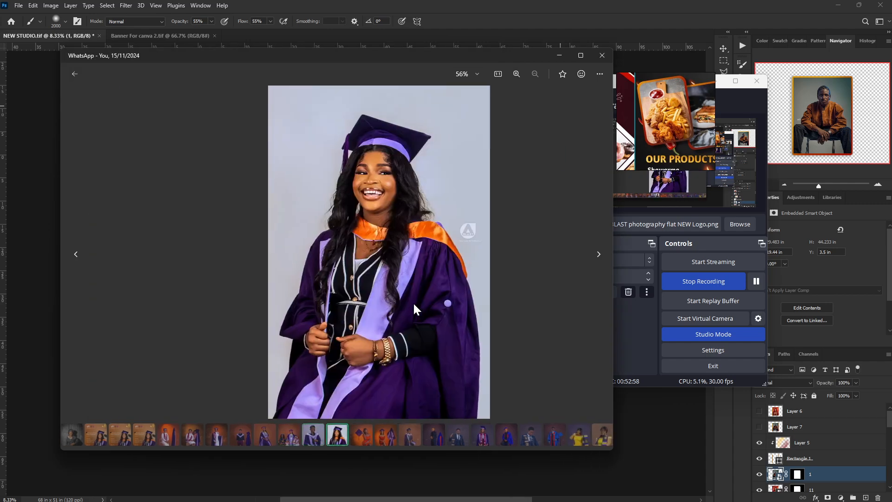
{"action": "key", "text": "Right"}
{"action": "key", "text": "Left"}
{"action": "key", "text": "Left"}
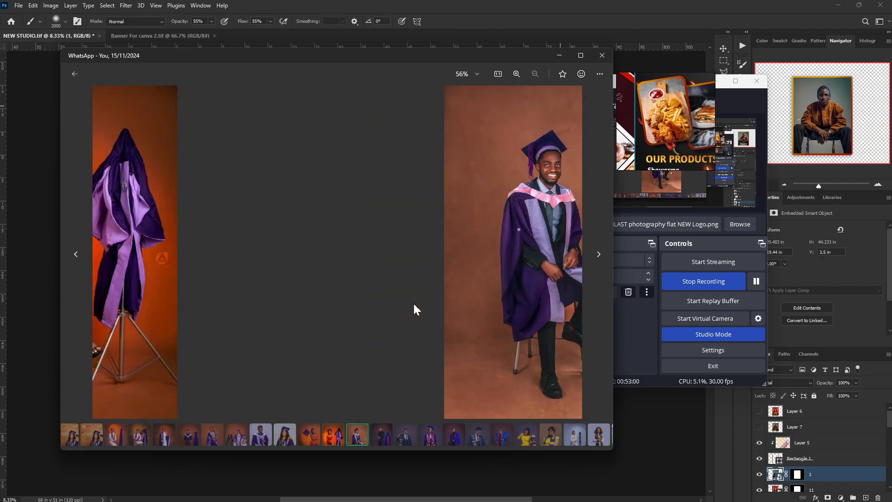
{"action": "key", "text": "Left"}
{"action": "key", "text": "Left"}
{"action": "key", "text": "Left"}
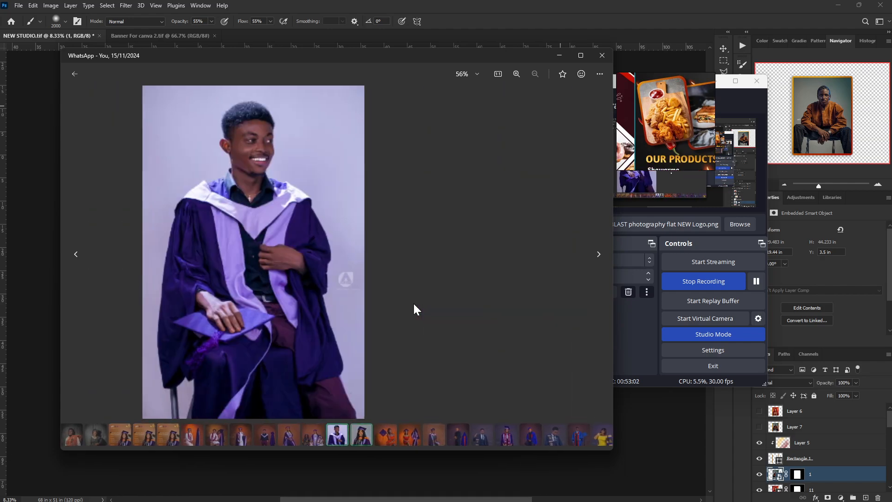
{"action": "key", "text": "Right"}
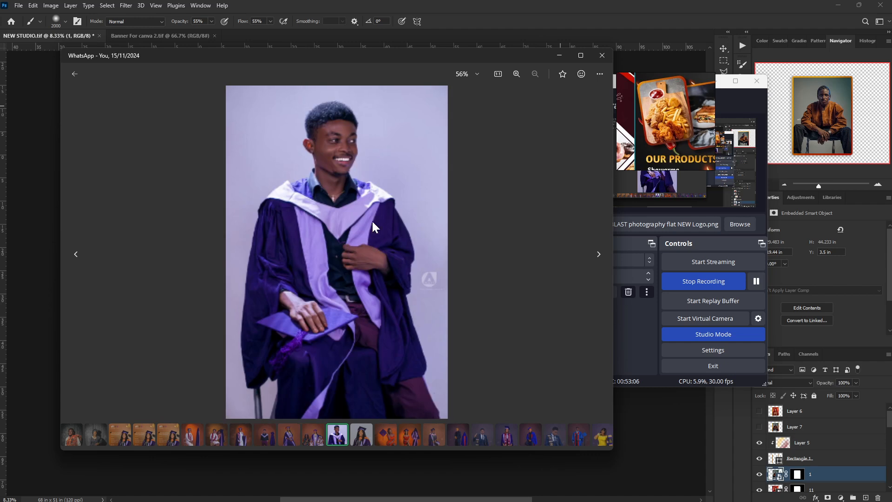
{"action": "scroll", "coordinate": [342, 193], "scroll_direction": "up", "scroll_amount": 5}
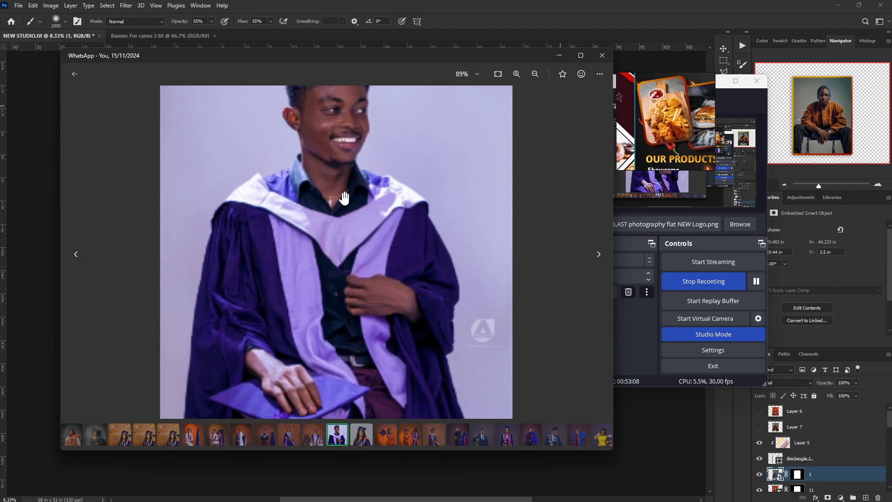
{"action": "scroll", "coordinate": [344, 198], "scroll_direction": "up", "scroll_amount": 1}
{"action": "left_click_drag", "start_coordinate": [344, 197], "coordinate": [330, 374]}
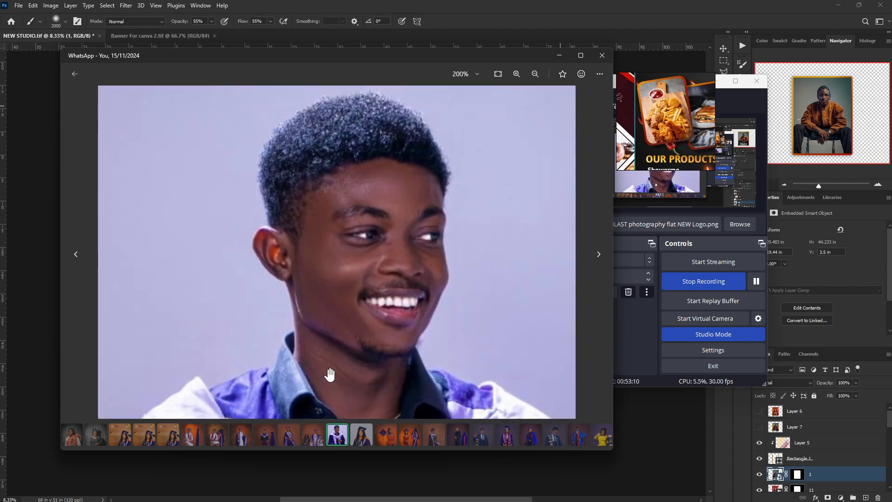
{"action": "scroll", "coordinate": [330, 374], "scroll_direction": "down", "scroll_amount": 5}
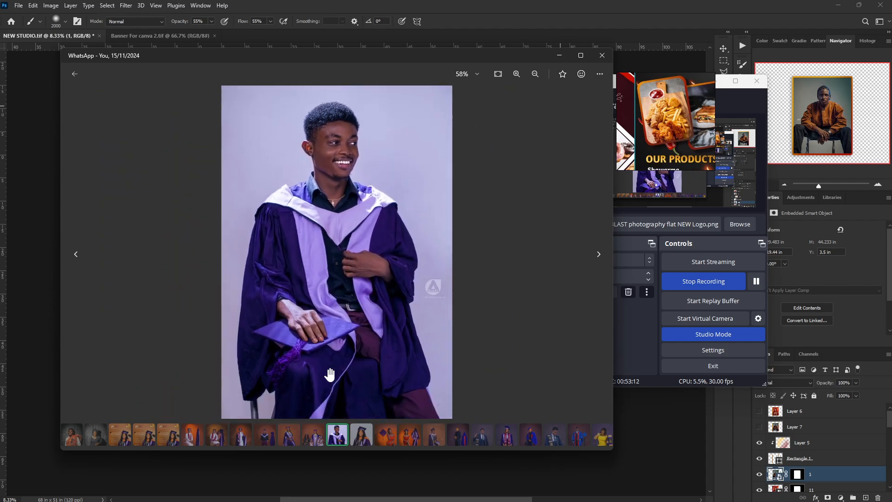
Save the portrait of the seated male graduate in the purple gown as 18 in the banner png folder.
{"action": "right_click", "coordinate": [354, 262]}
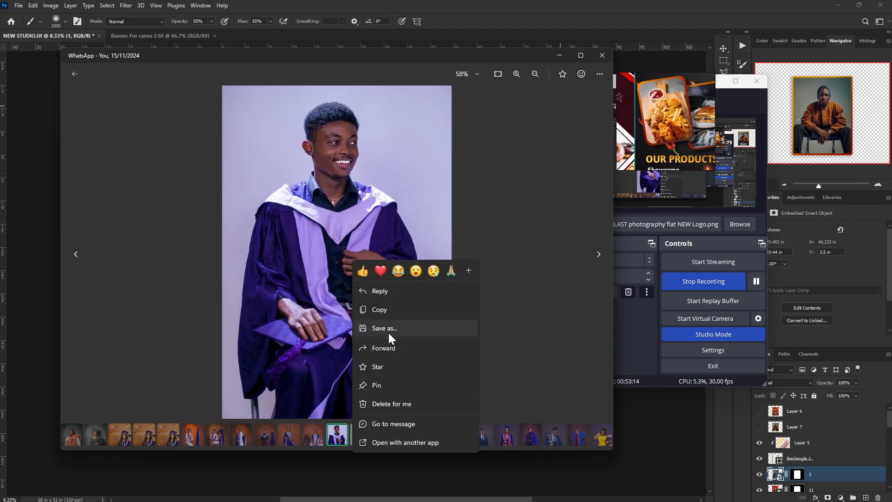
{"action": "left_click", "coordinate": [385, 328]}
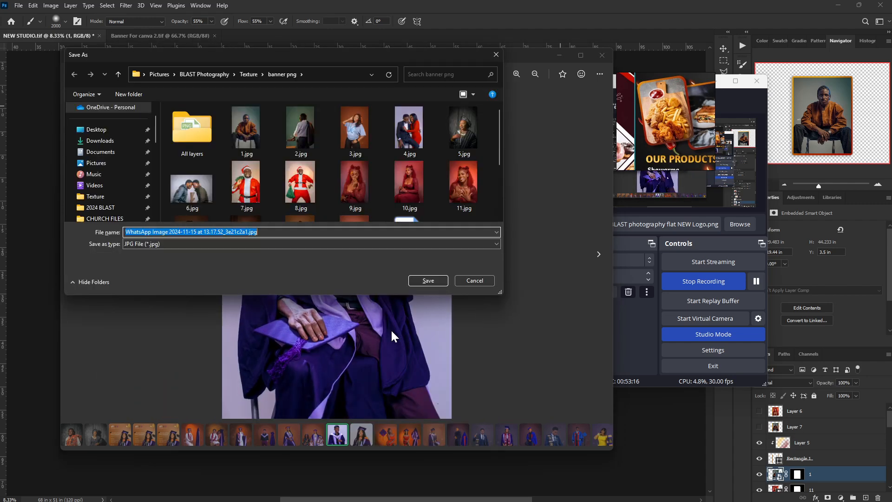
{"action": "type", "text": "18"}
{"action": "key", "text": "Return"}
Save the portrait of the man standing beside the hung graduation gown as 19 in the banner png folder.
{"action": "key", "text": "Left"}
{"action": "key", "text": "Left"}
{"action": "key", "text": "Left"}
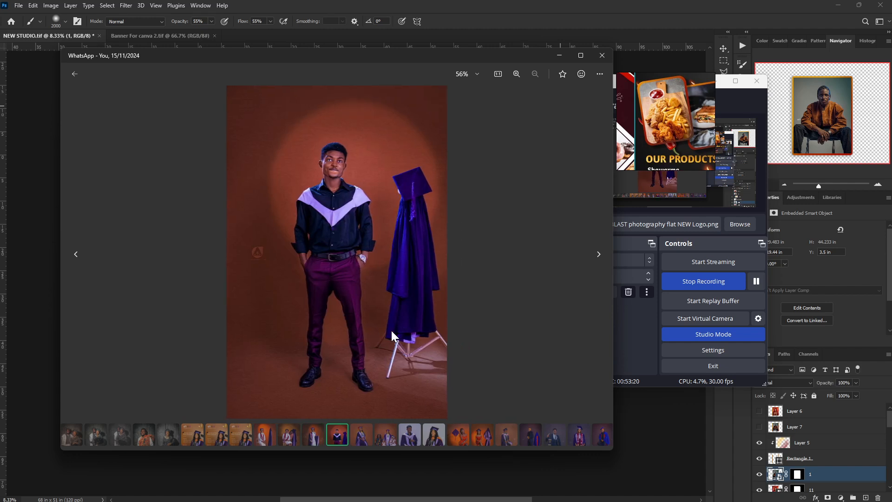
{"action": "right_click", "coordinate": [354, 218]}
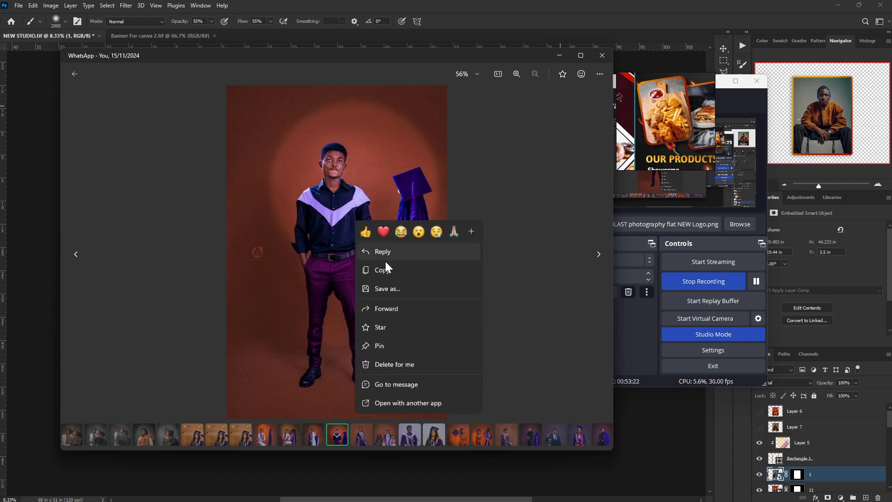
{"action": "left_click", "coordinate": [405, 288]}
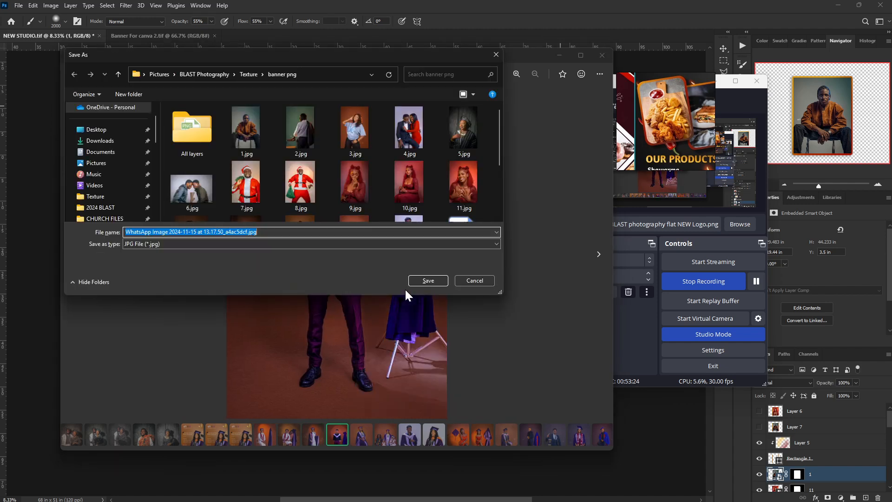
{"action": "type", "text": "h"}
{"action": "key", "text": "Return"}
Look through the older portraits back to those from 28/10/2024, including the couple in striped traditional attire, and return to the group's media.
{"action": "key", "text": "Left"}
{"action": "key", "text": "Left"}
{"action": "key", "text": "Left"}
{"action": "key", "text": "Left"}
{"action": "key", "text": "Left"}
{"action": "key", "text": "Left"}
{"action": "key", "text": "Left"}
{"action": "key", "text": "Left"}
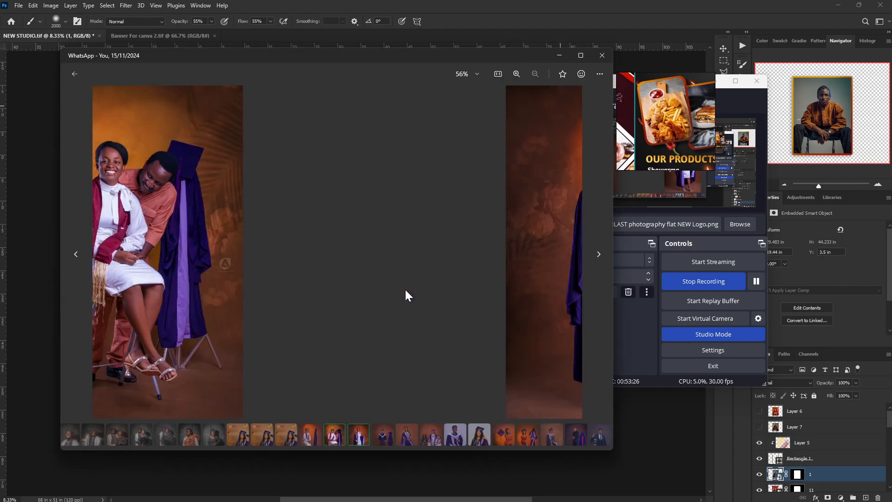
{"action": "key", "text": "Left"}
{"action": "key", "text": "Left"}
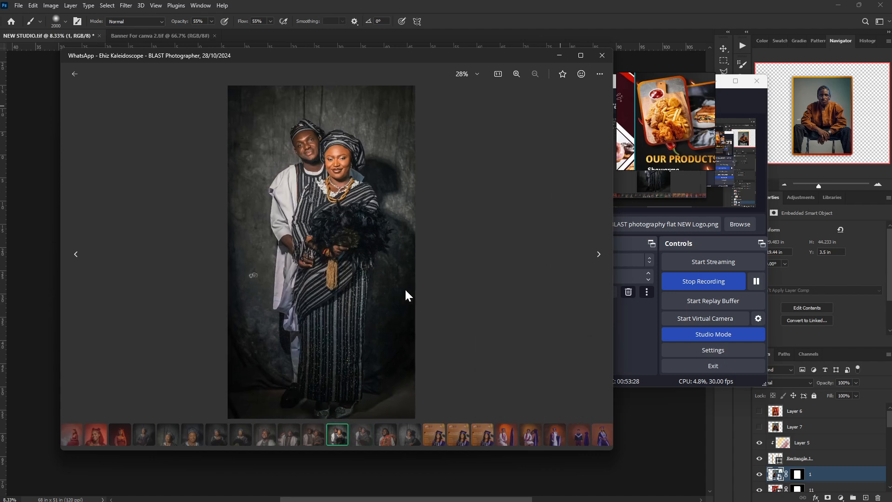
{"action": "key", "text": "Right"}
{"action": "key", "text": "Right"}
{"action": "key", "text": "Left"}
{"action": "key", "text": "Left"}
{"action": "key", "text": "Left"}
{"action": "key", "text": "Left"}
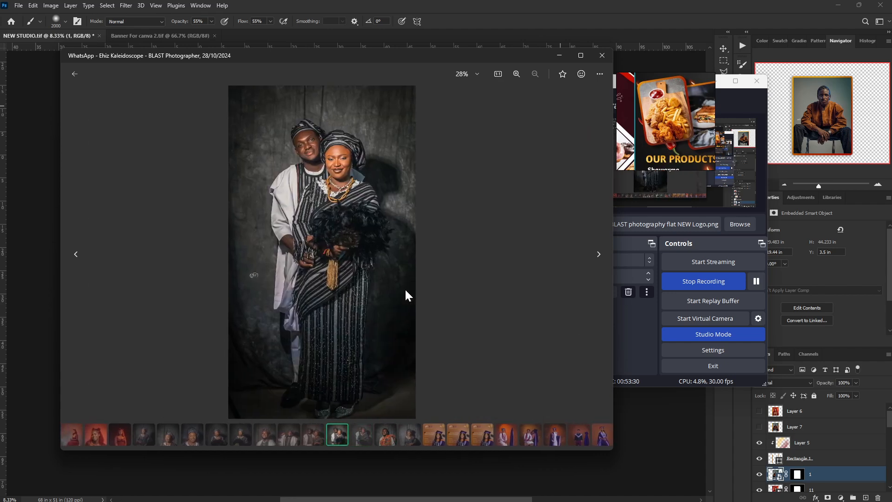
{"action": "key", "text": "Escape"}
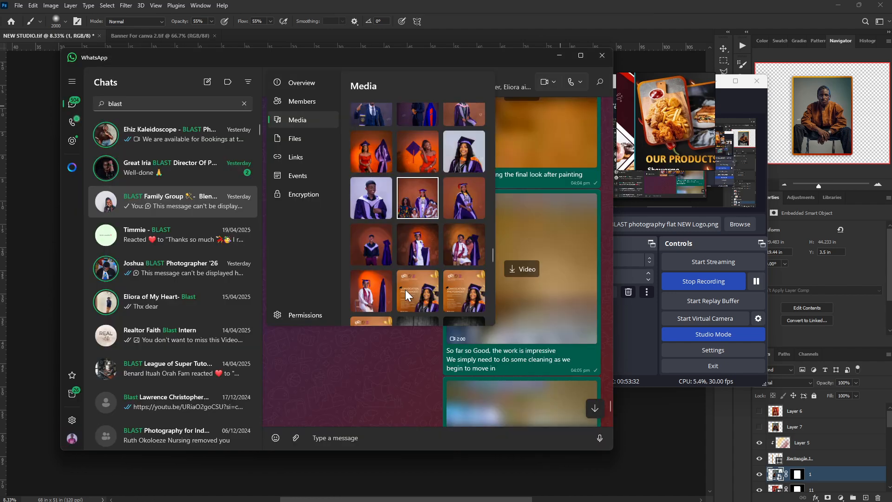
Switch back to Photoshop and place 5.jpg from the banner png folder into the NEW STUDIO document.
{"action": "left_click", "coordinate": [638, 334]}
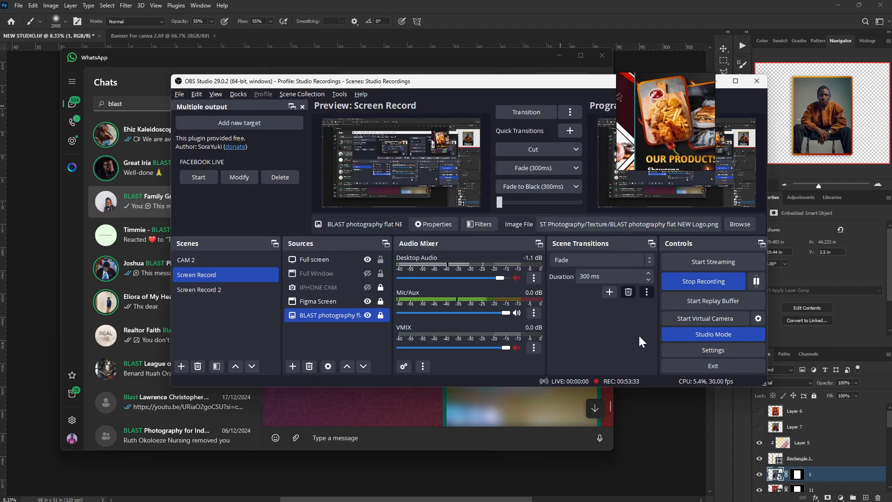
{"action": "left_click", "coordinate": [716, 80]}
{"action": "left_click", "coordinate": [658, 247]}
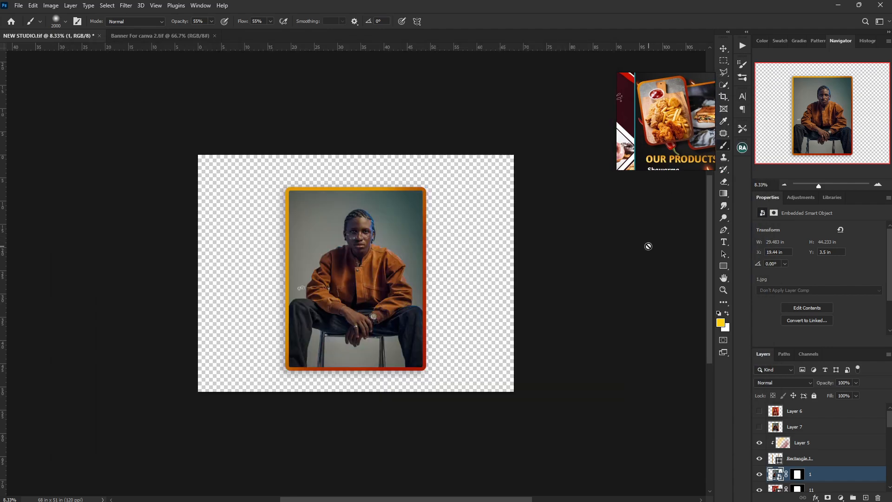
{"action": "key", "text": "alt+Tab"}
{"action": "key", "text": "alt+Tab"}
{"action": "key", "text": "alt+Tab"}
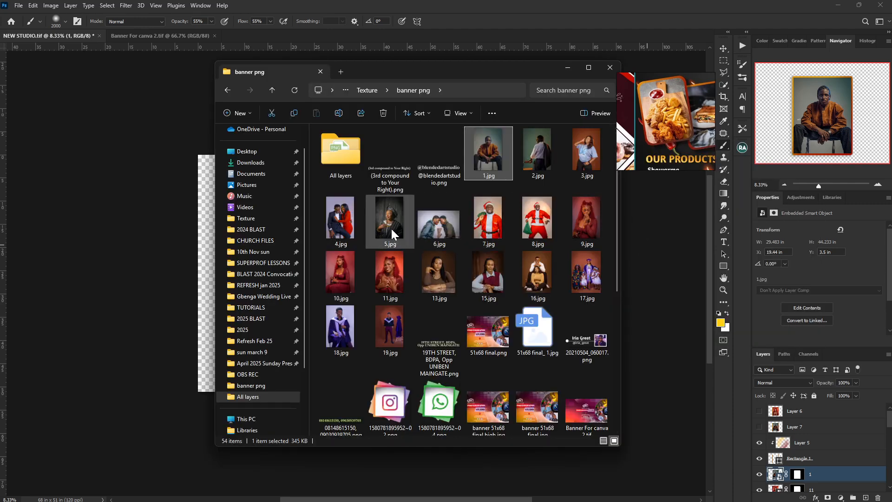
{"action": "left_click_drag", "start_coordinate": [392, 227], "coordinate": [225, 329]}
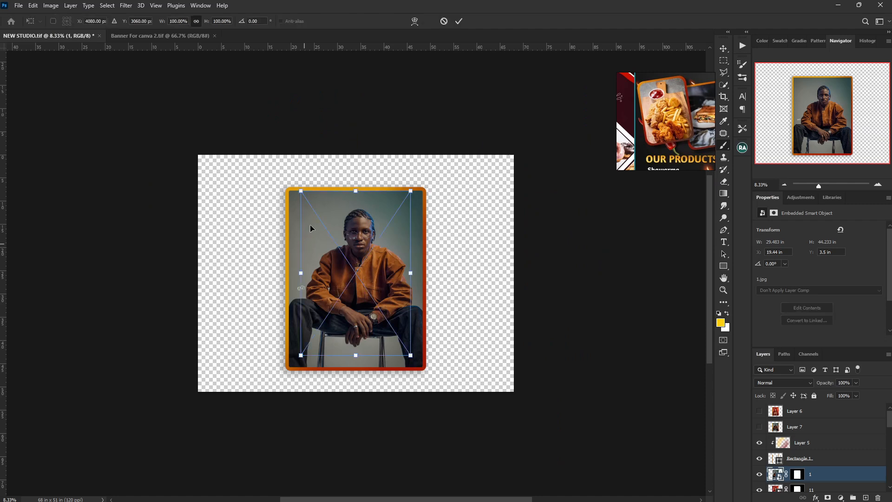
Scale the placed portrait to about 124.5% to span the gradient frame, shift it up to about Y 2980.6 px, and commit the placement.
{"action": "left_click_drag", "start_coordinate": [410, 357], "coordinate": [425, 376]}
{"action": "left_click_drag", "start_coordinate": [301, 191], "coordinate": [276, 179]}
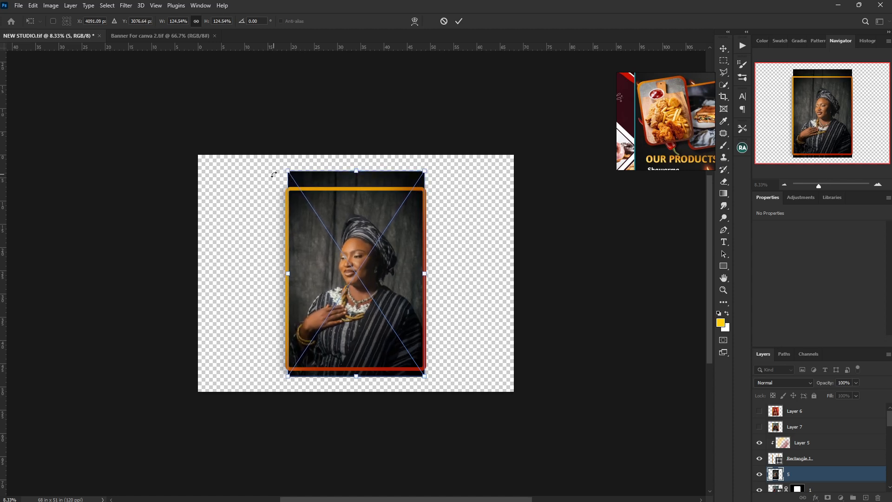
{"action": "key", "text": "Up"}
{"action": "key", "text": "Up"}
{"action": "key", "text": "Up"}
{"action": "key", "text": "Up"}
{"action": "key", "text": "Up"}
{"action": "key", "text": "Up"}
{"action": "key", "text": "Up"}
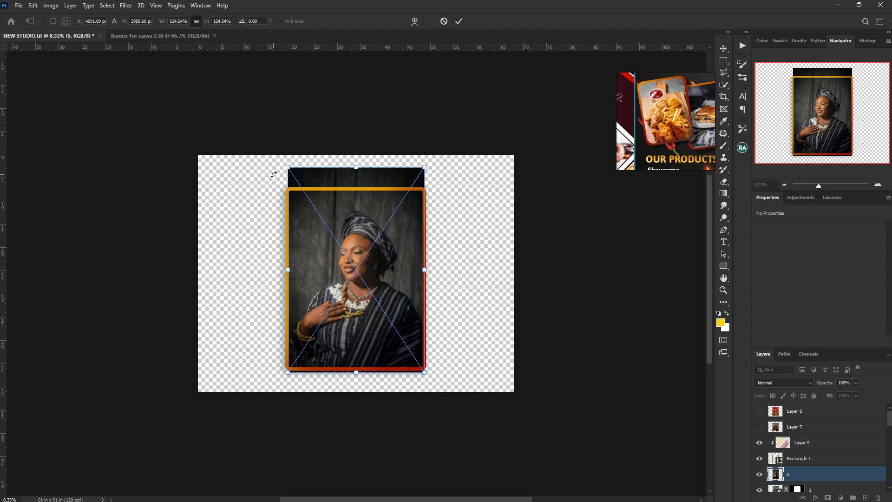
{"action": "key", "text": "Return"}
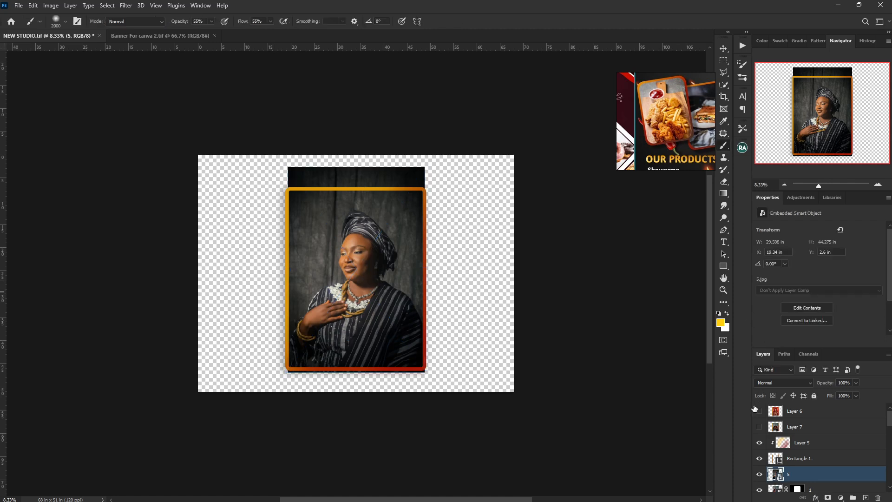
Mask portrait 5 to the gradient frame's rectangle and stamp the visible layers into a new layer above Layer 5.
{"action": "left_click", "coordinate": [776, 461], "text": "ctrl"}
{"action": "left_click", "coordinate": [827, 498]}
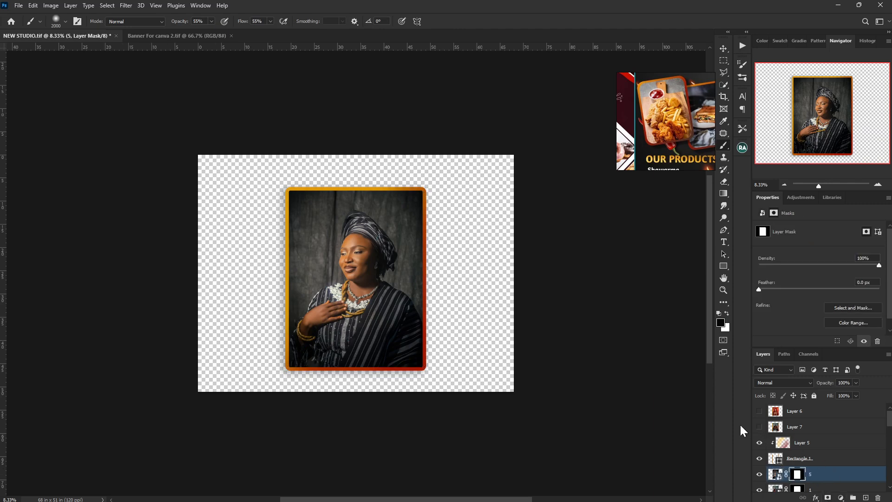
{"action": "left_click", "coordinate": [830, 445]}
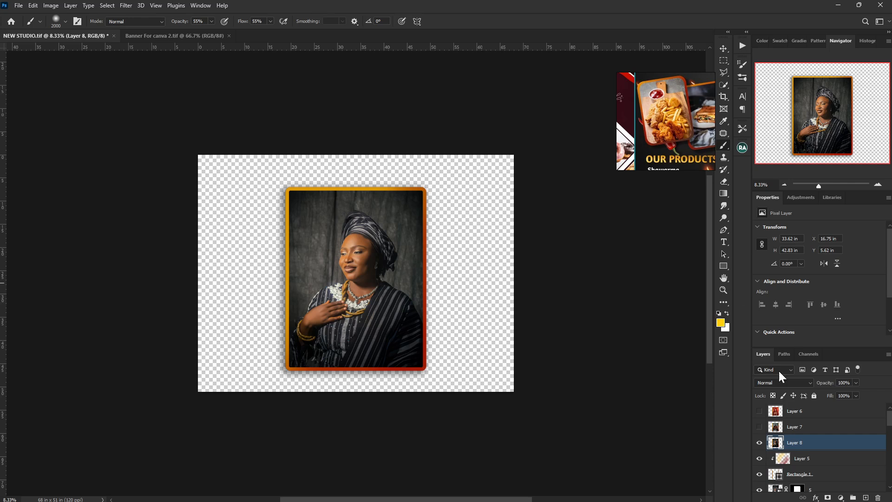
Export the stamped layer as a PNG named frame 3 in the All layers folder.
{"action": "right_click", "coordinate": [826, 444]}
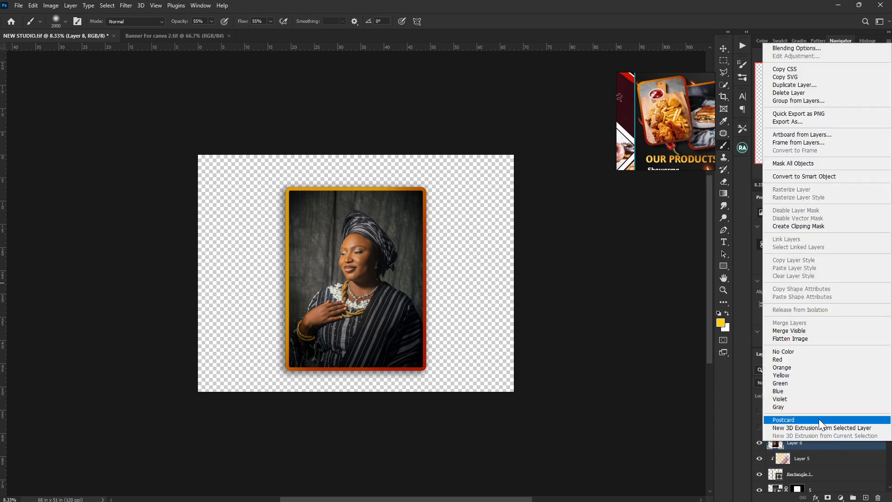
{"action": "left_click", "coordinate": [811, 116]}
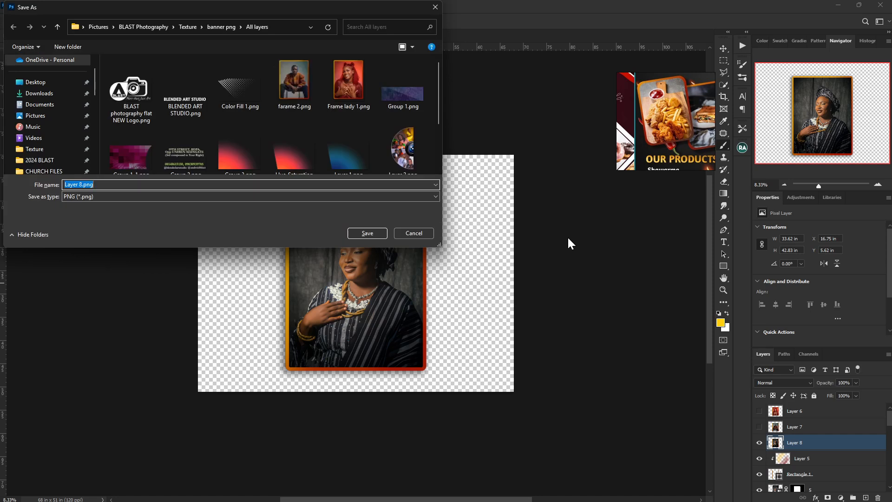
{"action": "type", "text": "frame 3"}
{"action": "key", "text": "Return"}
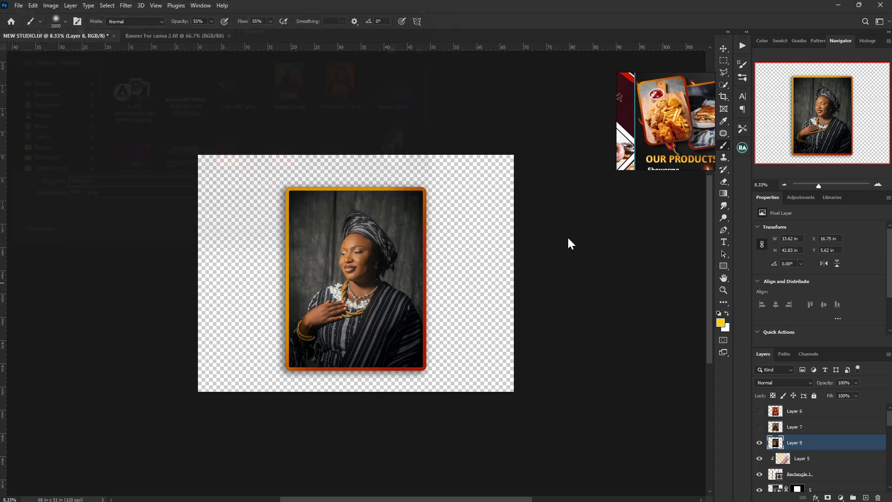
Hide the stamped Layer 8 and place 15.jpg from the banner png folder directly above layer 5.
{"action": "left_click", "coordinate": [832, 479]}
{"action": "left_click_drag", "start_coordinate": [890, 422], "coordinate": [891, 428]}
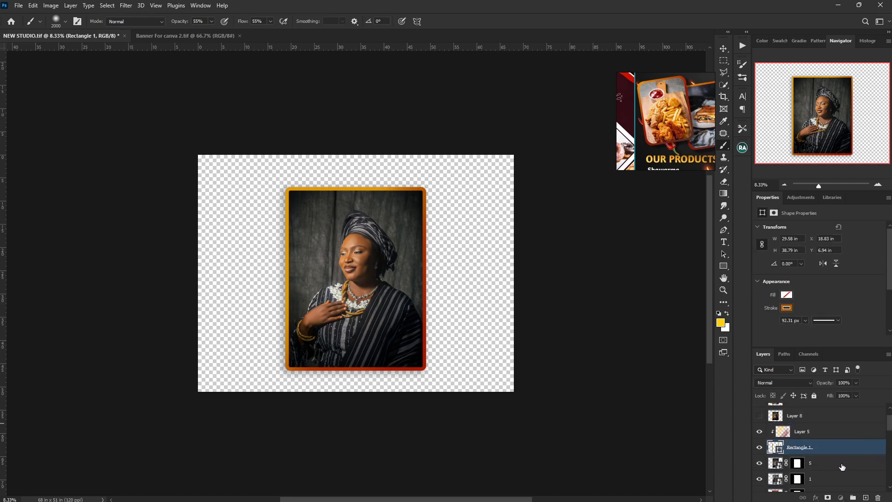
{"action": "left_click", "coordinate": [832, 463]}
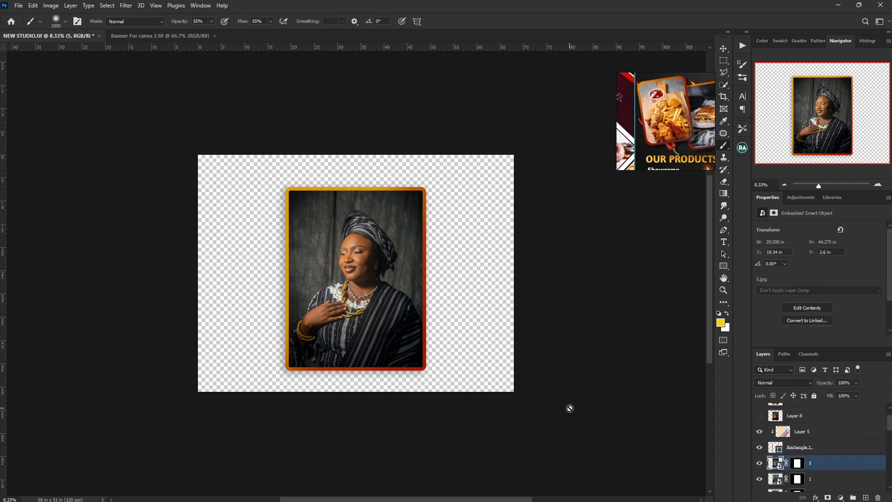
{"action": "key", "text": "alt+Tab"}
{"action": "key", "text": "alt+Tab"}
{"action": "left_click", "coordinate": [272, 209]}
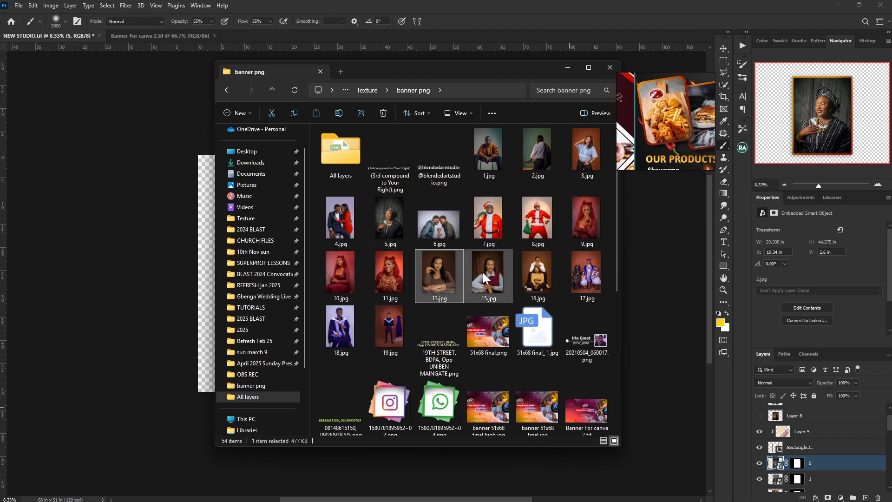
{"action": "left_click_drag", "start_coordinate": [486, 273], "coordinate": [216, 295]}
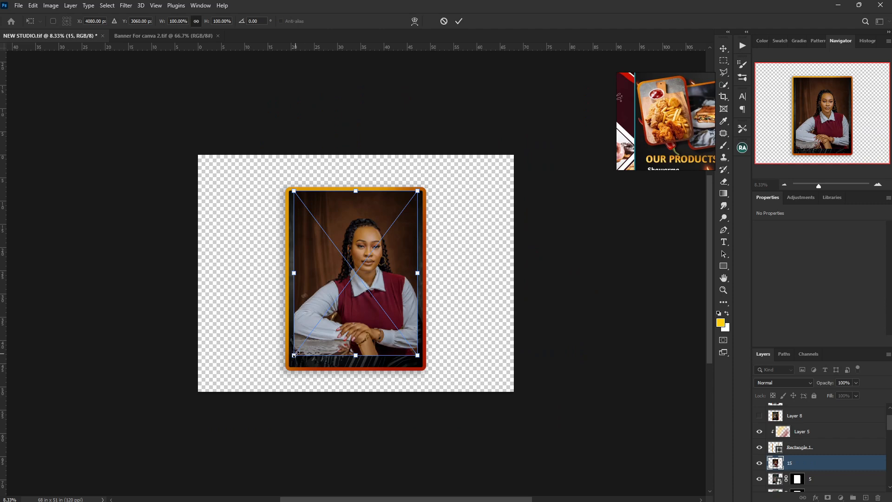
Scale the placed portrait 15 to about 110.17% to fill the gradient frame and commit the placement.
{"action": "left_click_drag", "start_coordinate": [294, 355], "coordinate": [284, 369]}
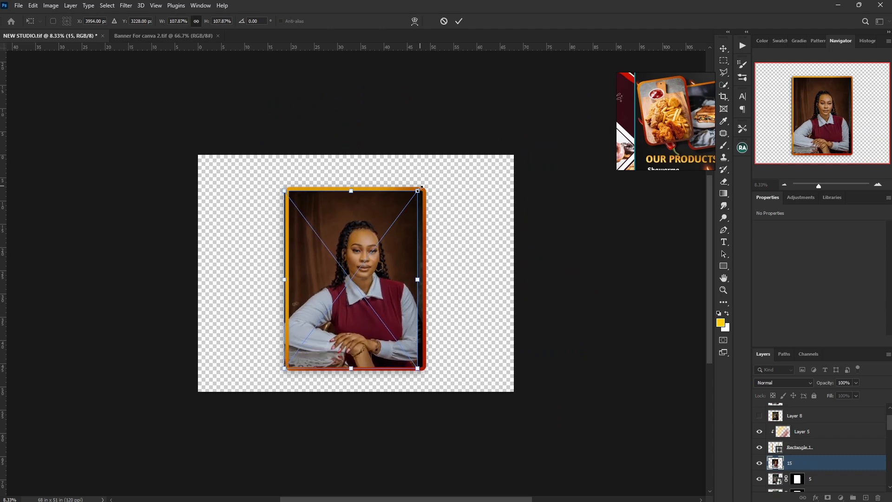
{"action": "left_click_drag", "start_coordinate": [419, 189], "coordinate": [424, 183]}
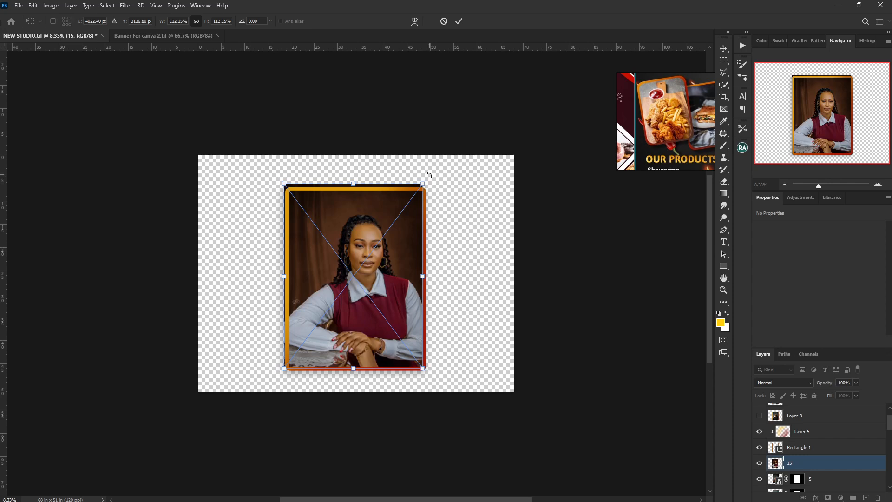
{"action": "key", "text": "Right"}
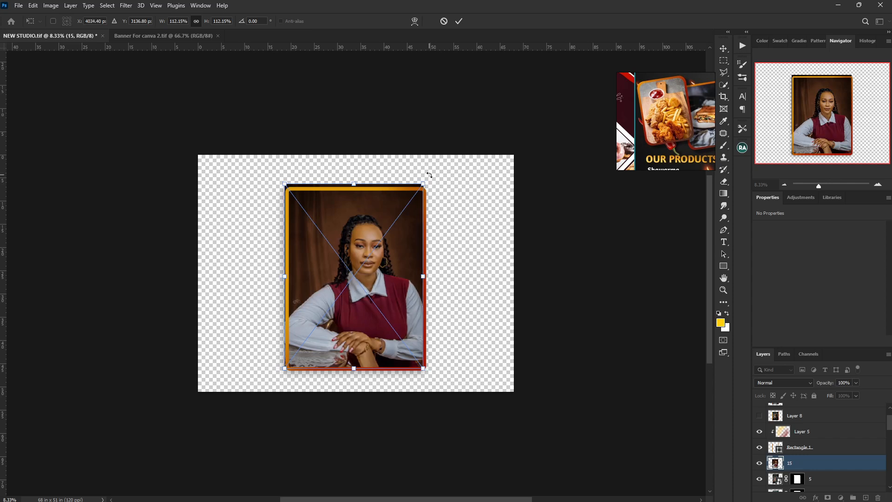
{"action": "left_click_drag", "start_coordinate": [289, 188], "coordinate": [290, 189]}
{"action": "key", "text": "b"}
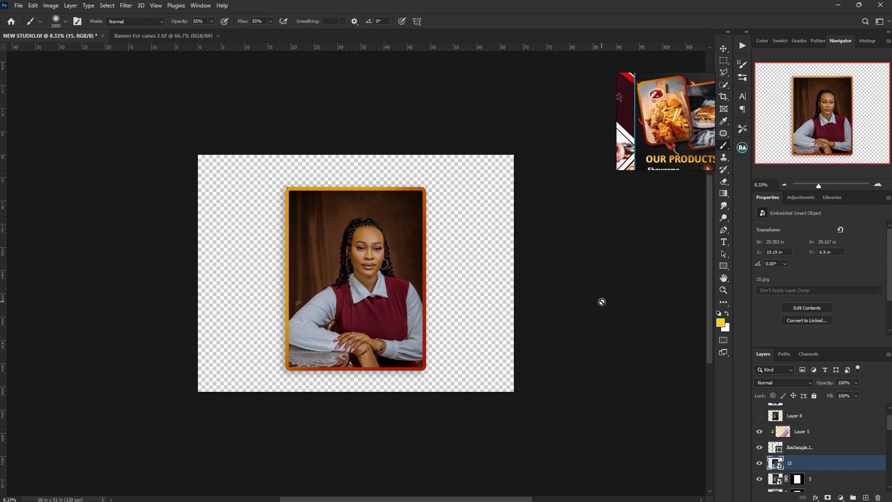
Transform portrait 15 again, shift it right to about X 4102.1 px within the frame, and commit.
{"action": "key", "text": "t"}
{"action": "key", "text": "ctrl+t"}
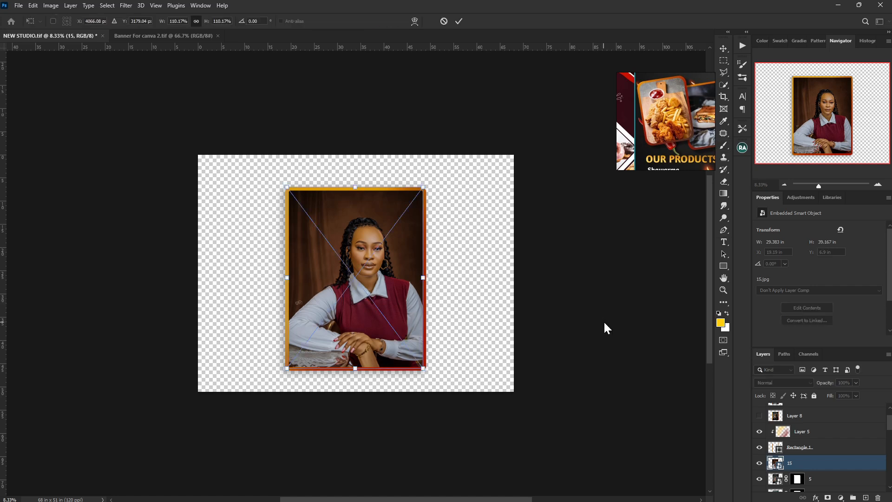
{"action": "key", "text": "Right"}
{"action": "key", "text": "Right"}
{"action": "key", "text": "Right"}
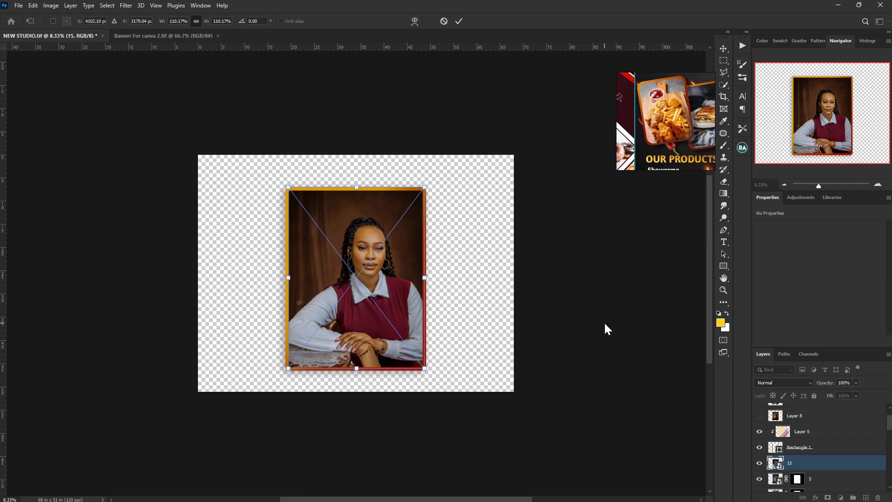
{"action": "key", "text": "Return"}
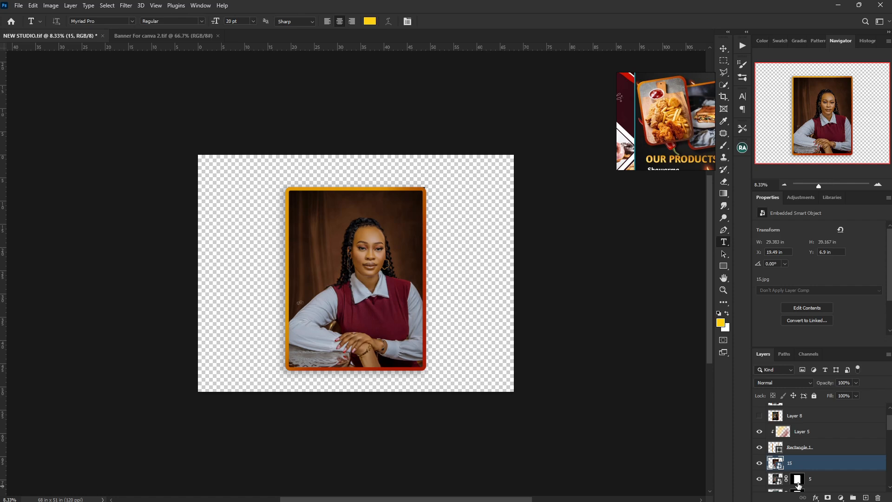
Mask portrait 15 with the outline of layer 5's mask and stamp the visible layers into a new layer above Layer 5.
{"action": "left_click", "coordinate": [798, 479], "text": "ctrl"}
{"action": "left_click", "coordinate": [828, 498]}
{"action": "left_click", "coordinate": [828, 432]}
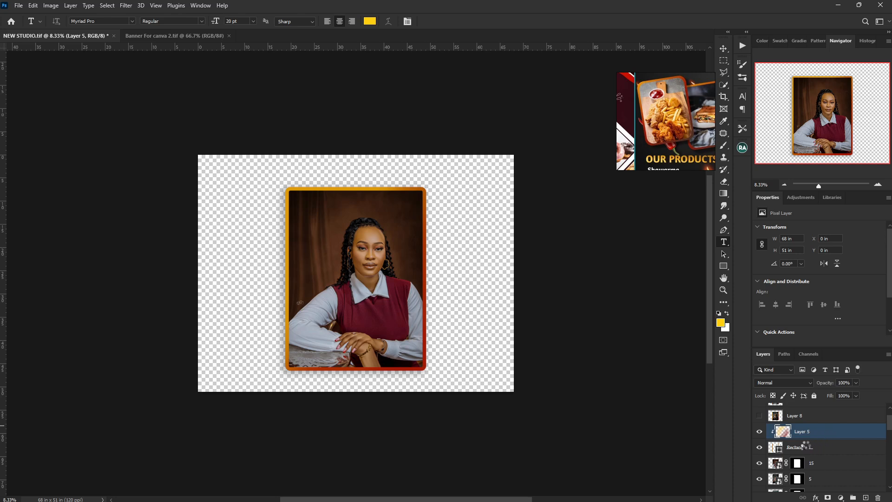
{"action": "key", "text": "ctrl+alt+shift+e"}
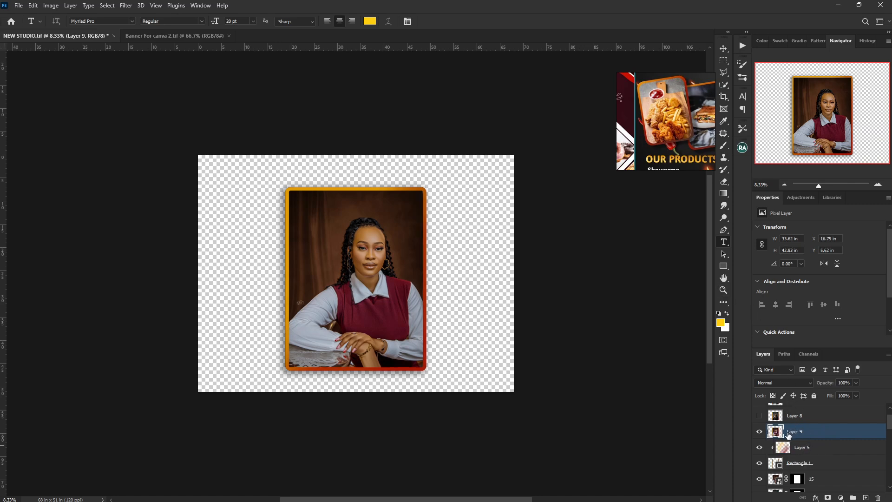
Export the stamped Layer 9 as a PNG named frame 4 in the All layers folder.
{"action": "right_click", "coordinate": [816, 431]}
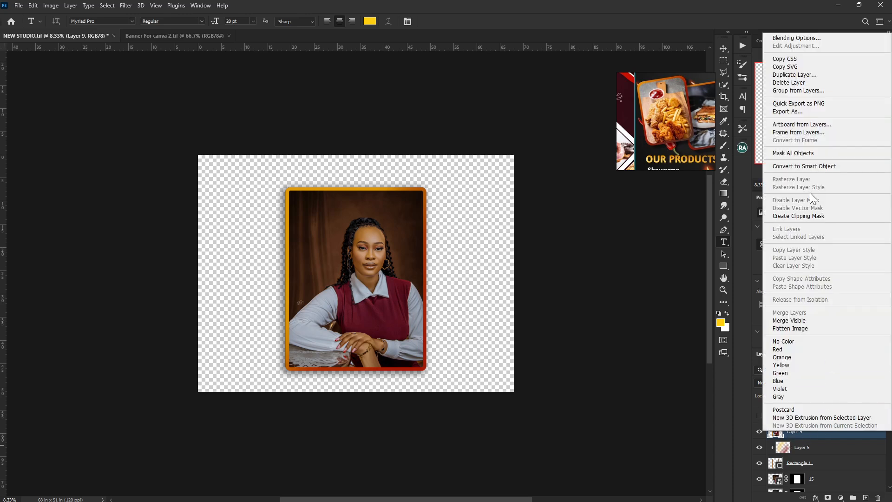
{"action": "left_click", "coordinate": [807, 105]}
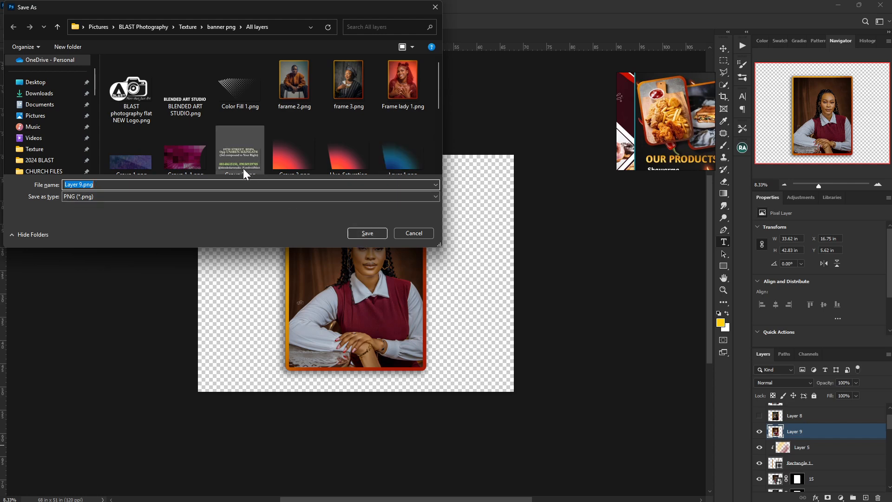
{"action": "type", "text": "frame"}
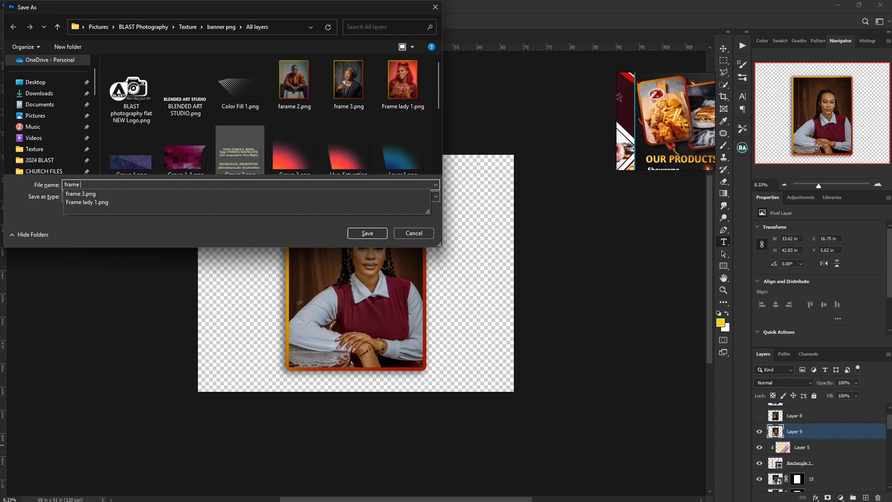
{"action": "type", "text": " 4"}
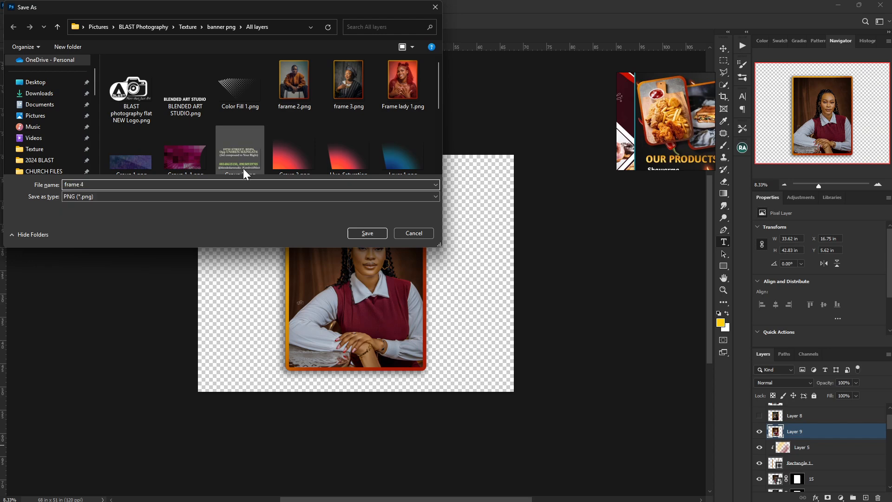
{"action": "key", "text": "Return"}
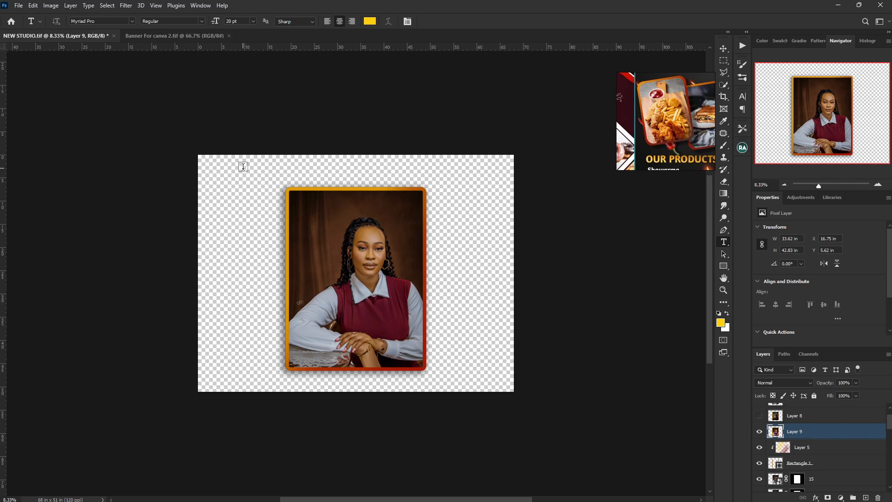
Hide the stamped Layer 9 and place 16.jpg from the banner png folder above layer 15.
{"action": "left_click", "coordinate": [759, 432]}
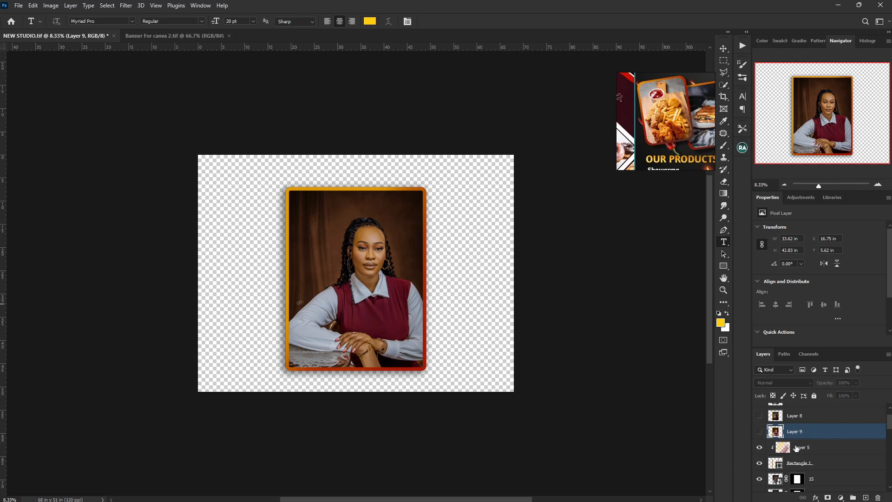
{"action": "left_click", "coordinate": [821, 483]}
{"action": "key", "text": "alt+Tab"}
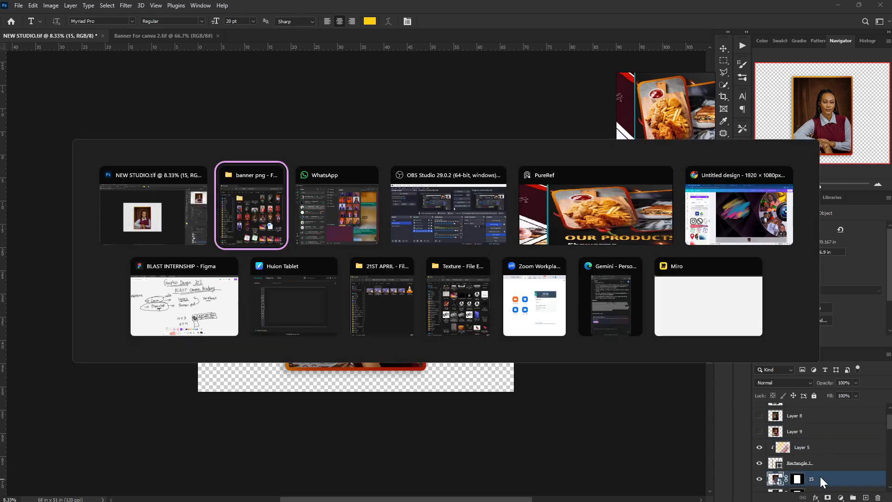
{"action": "left_click_drag", "start_coordinate": [617, 279], "coordinate": [632, 413]}
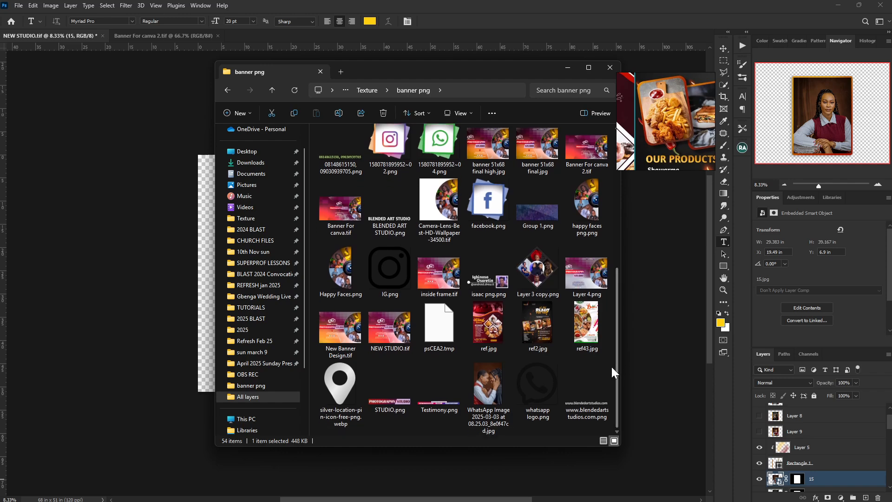
{"action": "left_click_drag", "start_coordinate": [617, 345], "coordinate": [580, 213]}
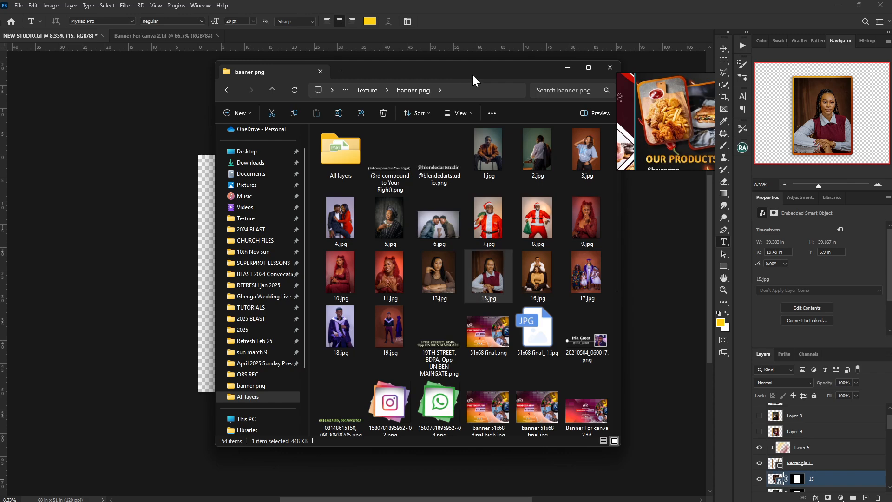
{"action": "left_click_drag", "start_coordinate": [506, 65], "coordinate": [626, 52]}
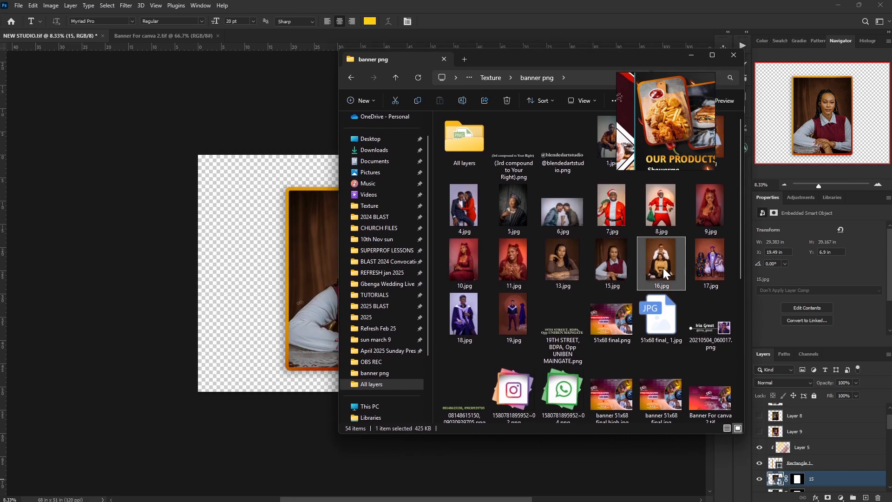
{"action": "left_click_drag", "start_coordinate": [665, 273], "coordinate": [317, 319]}
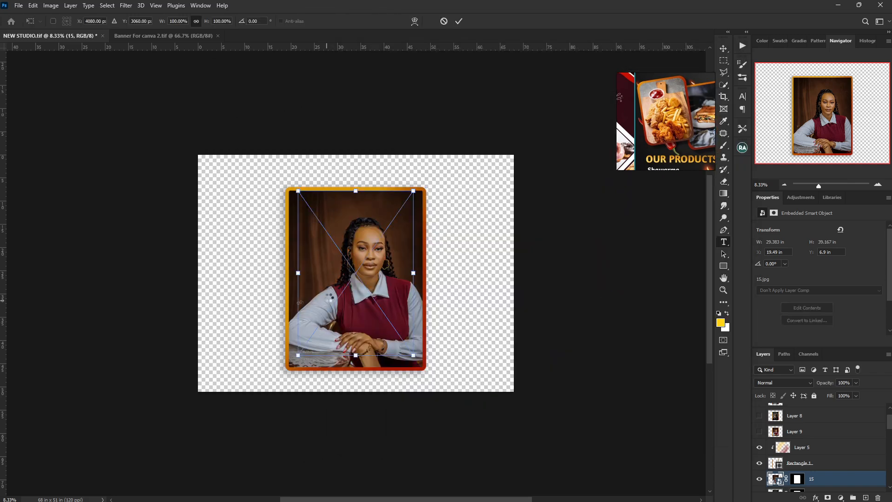
Scale the placed couple portrait to about 118.59% to span the frame's width and move it down to about Y 3452.1 px.
{"action": "left_click_drag", "start_coordinate": [298, 355], "coordinate": [288, 370]}
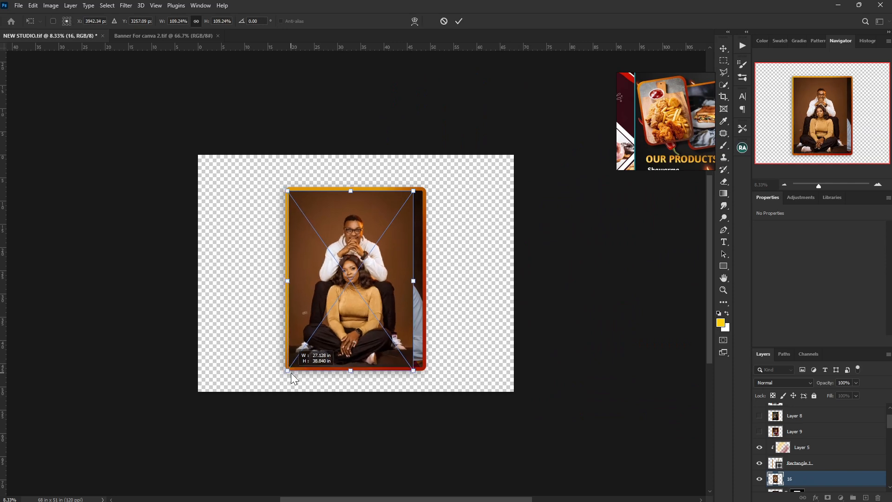
{"action": "left_click_drag", "start_coordinate": [413, 190], "coordinate": [424, 175]}
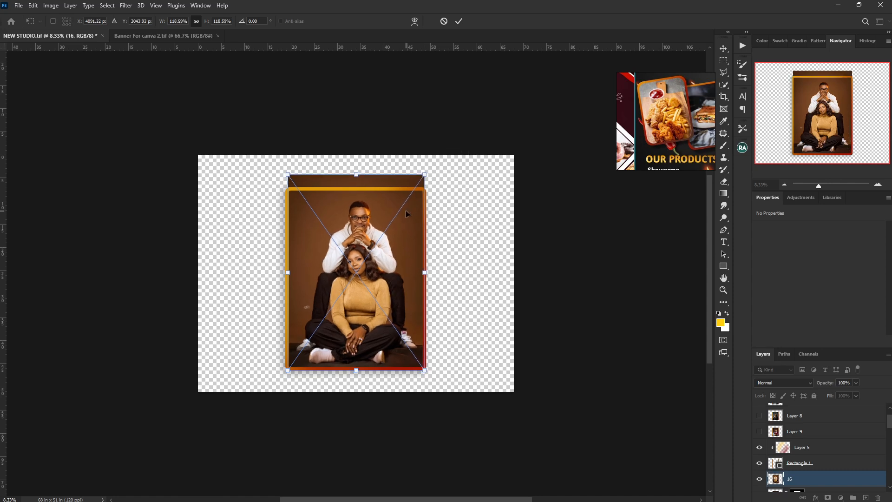
{"action": "key", "text": "Down"}
{"action": "key", "text": "Down"}
{"action": "key", "text": "Down"}
{"action": "key", "text": "Down"}
{"action": "key", "text": "Down"}
{"action": "key", "text": "Down"}
{"action": "key", "text": "Down"}
{"action": "key", "text": "Down"}
{"action": "key", "text": "Down"}
{"action": "key", "text": "Down"}
{"action": "key", "text": "Down"}
{"action": "key", "text": "Down"}
{"action": "key", "text": "Down"}
{"action": "key", "text": "Down"}
{"action": "key", "text": "Down"}
{"action": "key", "text": "Down"}
{"action": "key", "text": "Down"}
{"action": "key", "text": "Down"}
{"action": "key", "text": "Down"}
{"action": "key", "text": "Down"}
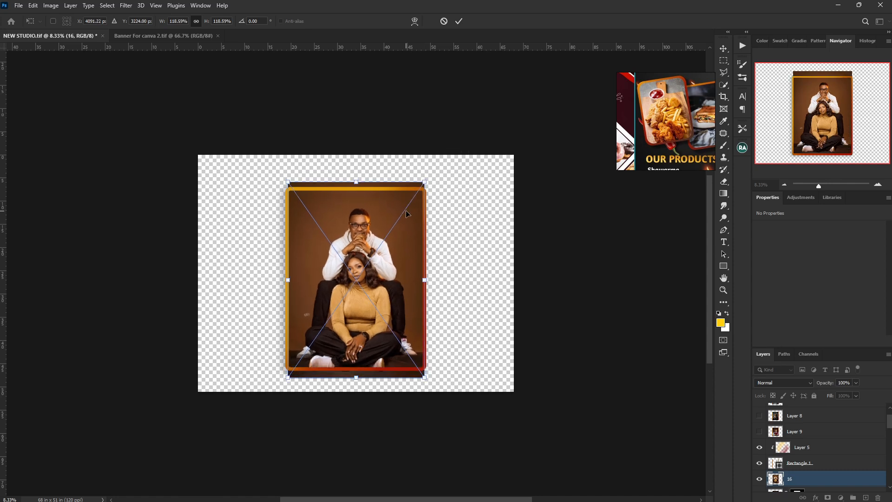
{"action": "key", "text": "Down"}
{"action": "key", "text": "Down"}
{"action": "key", "text": "Down"}
{"action": "key", "text": "Down"}
{"action": "key", "text": "Down"}
{"action": "key", "text": "Down"}
{"action": "key", "text": "Down"}
{"action": "key", "text": "Down"}
{"action": "key", "text": "Down"}
{"action": "key", "text": "Down"}
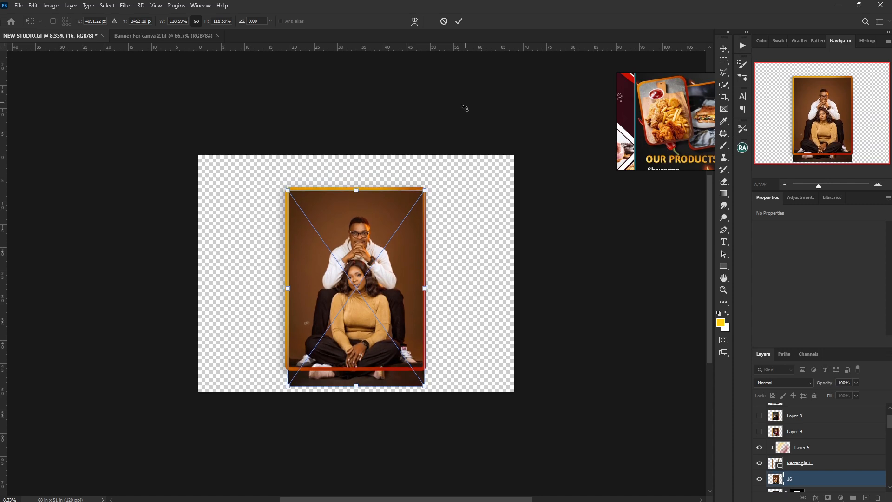
Scale the placed couple portrait up to 131.96% so it extends beyond the gradient frame.
{"action": "left_click_drag", "start_coordinate": [425, 191], "coordinate": [434, 178]}
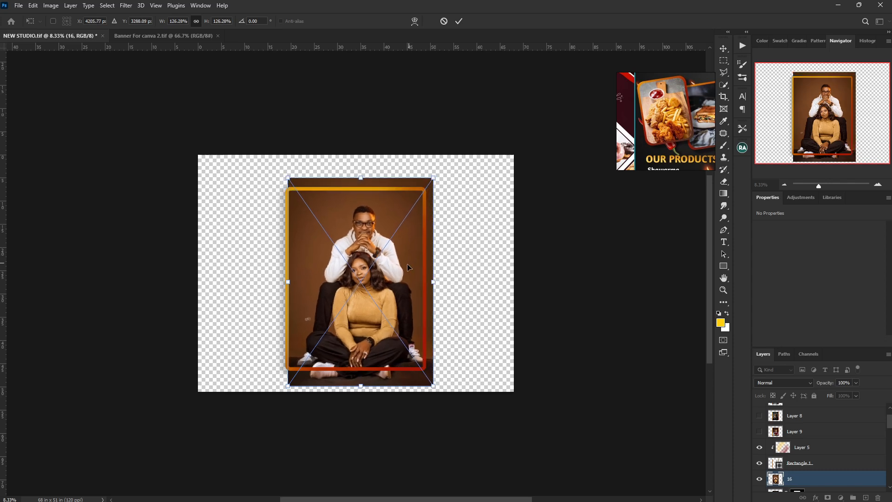
{"action": "left_click_drag", "start_coordinate": [408, 263], "coordinate": [407, 269]}
{"action": "left_click_drag", "start_coordinate": [431, 179], "coordinate": [438, 169]}
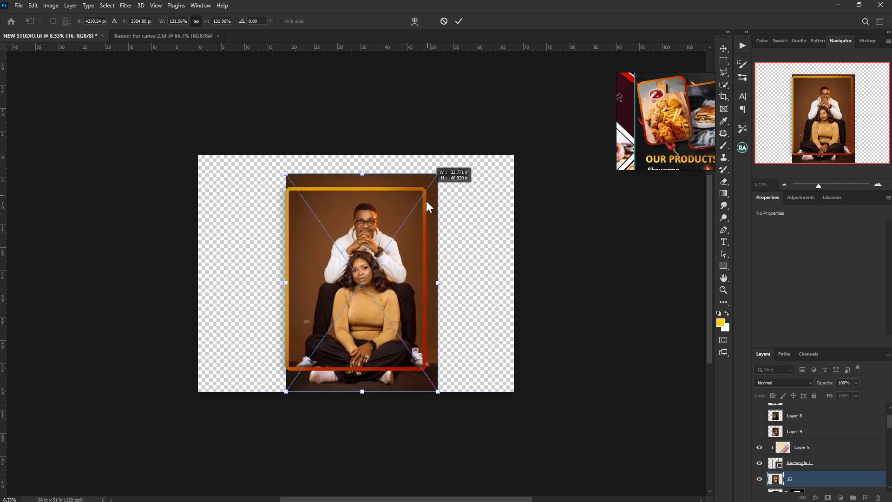
Move the couple portrait to about X 4066 px, Y 3448.2 px so it is centred behind the frame, and apply the transform.
{"action": "left_click_drag", "start_coordinate": [416, 228], "coordinate": [413, 247]}
{"action": "key", "text": "Down"}
{"action": "key", "text": "Down"}
{"action": "key", "text": "Down"}
{"action": "key", "text": "Down"}
{"action": "key", "text": "Down"}
{"action": "key", "text": "Down"}
{"action": "key", "text": "Down"}
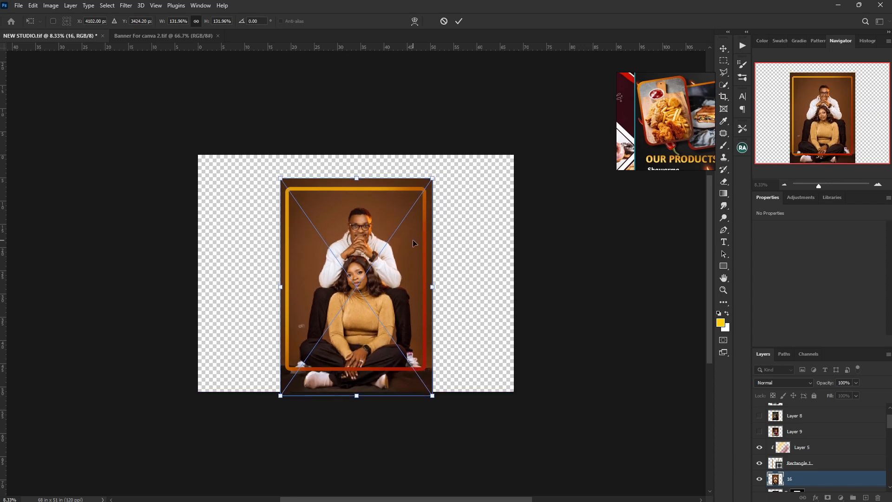
{"action": "key", "text": "Down"}
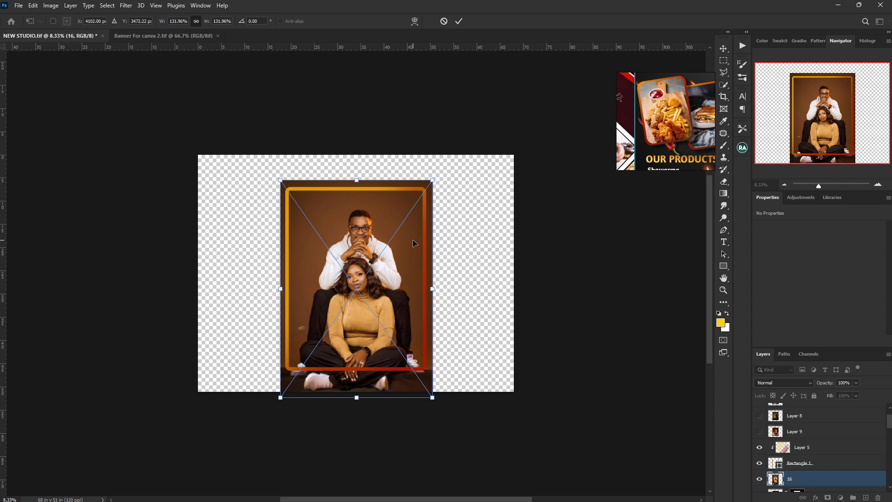
{"action": "key", "text": "Up"}
{"action": "key", "text": "Up"}
{"action": "key", "text": "Left"}
{"action": "key", "text": "Left"}
{"action": "key", "text": "Left"}
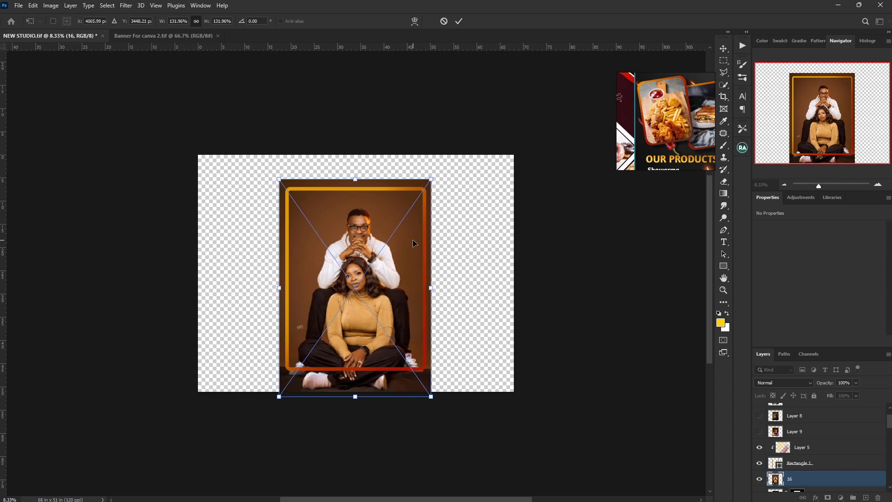
{"action": "key", "text": "Return"}
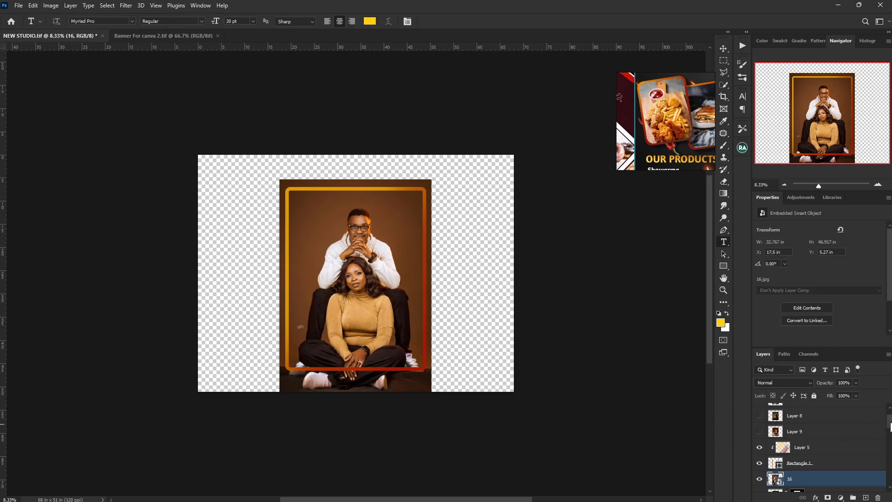
Mask portrait 16 with the frame outline from an existing portrait mask and stamp the visible layers into a new layer above Layer 5.
{"action": "scroll", "coordinate": [844, 448], "scroll_direction": "down", "scroll_amount": 4}
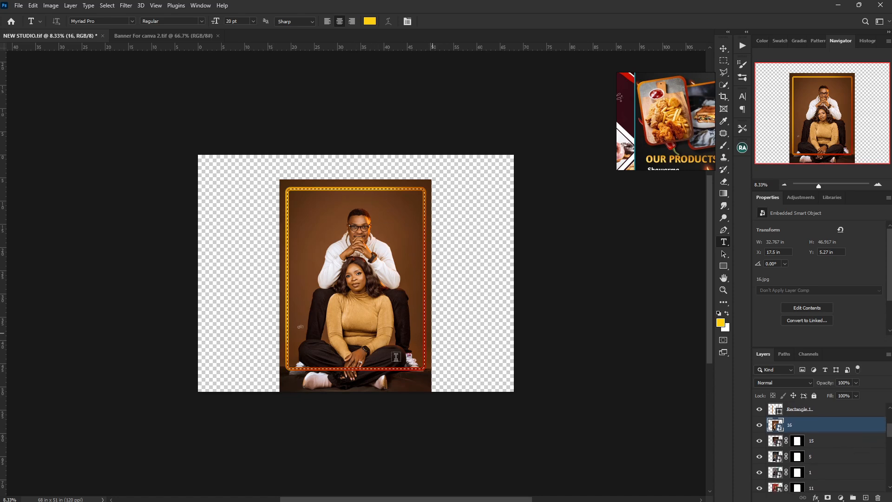
{"action": "scroll", "coordinate": [865, 449], "scroll_direction": "up", "scroll_amount": 5}
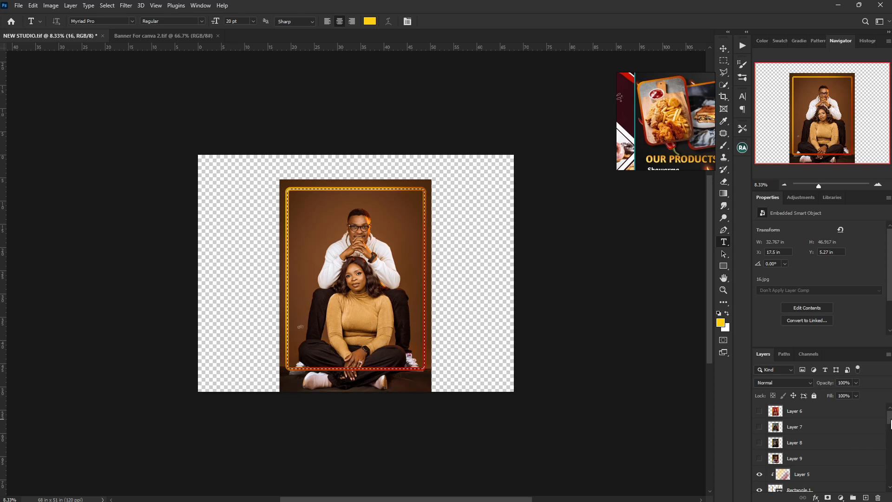
{"action": "scroll", "coordinate": [865, 449], "scroll_direction": "down", "scroll_amount": 4}
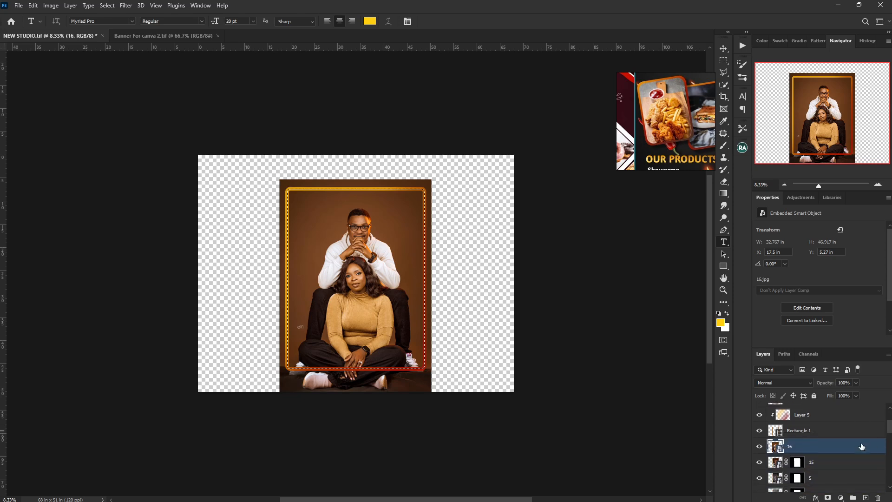
{"action": "left_click", "coordinate": [829, 498]}
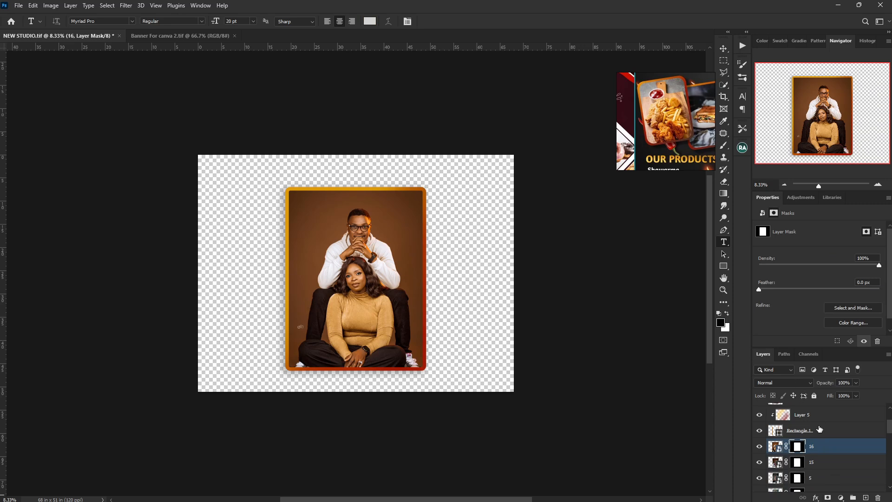
{"action": "scroll", "coordinate": [838, 459], "scroll_direction": "up", "scroll_amount": 3}
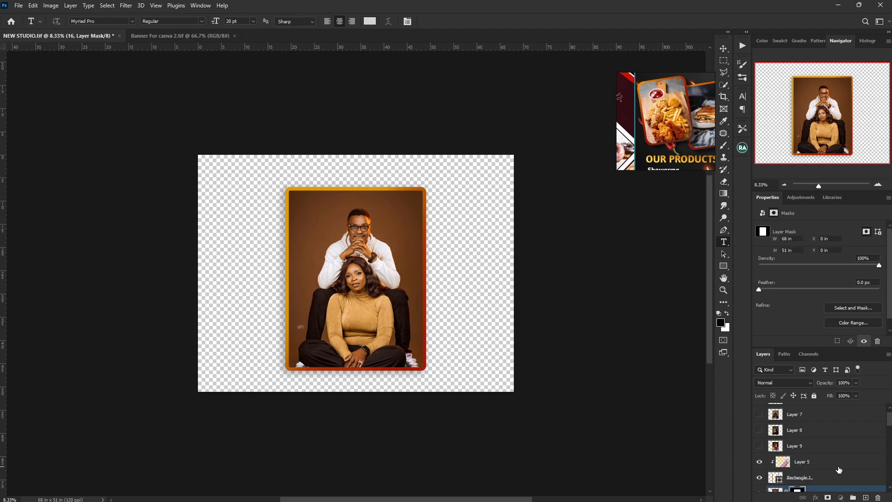
{"action": "left_click", "coordinate": [840, 470]}
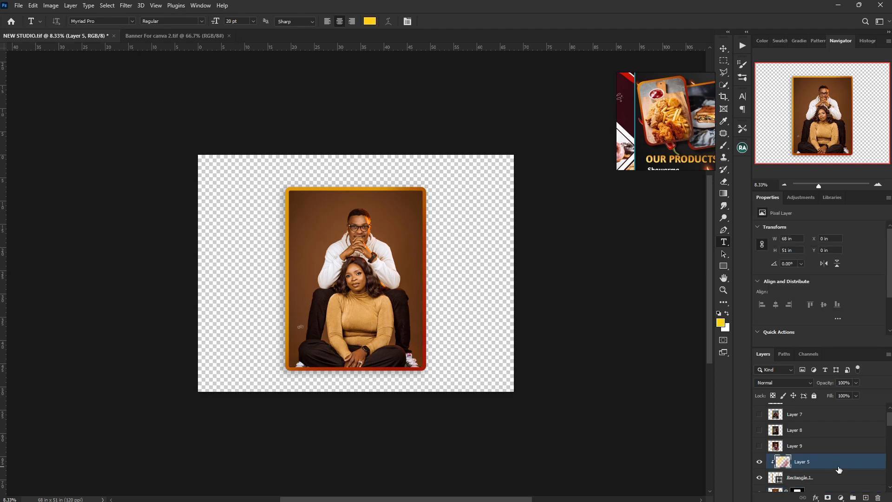
{"action": "key", "text": "ctrl+shift+alt+e"}
Export the stamped couple portrait layer as a PNG named frame 5 in the All layers folder.
{"action": "right_click", "coordinate": [815, 461]}
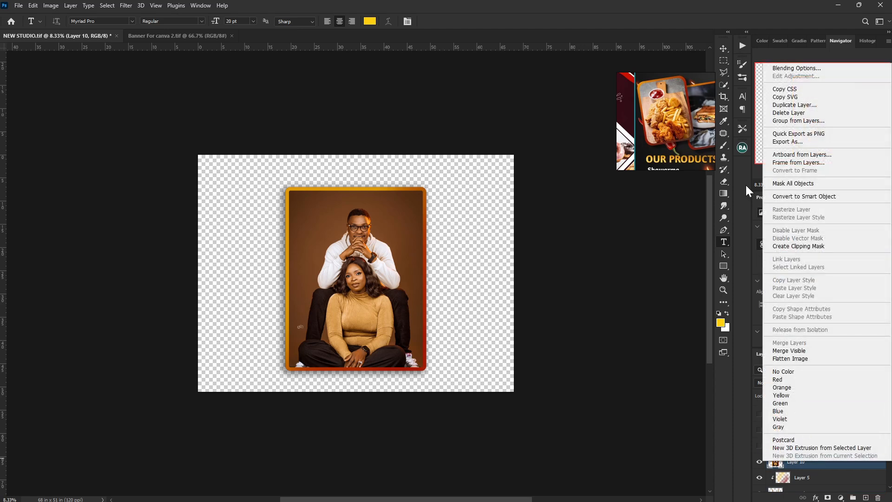
{"action": "left_click", "coordinate": [799, 133]}
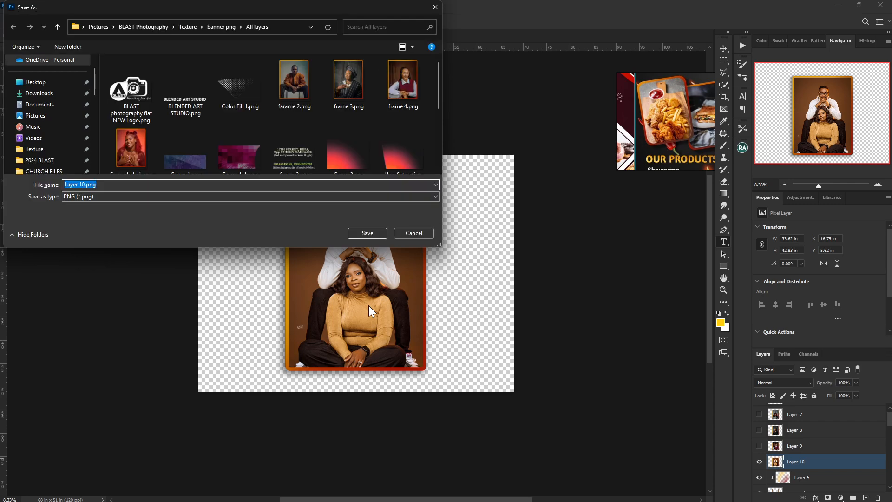
{"action": "type", "text": "frame "}
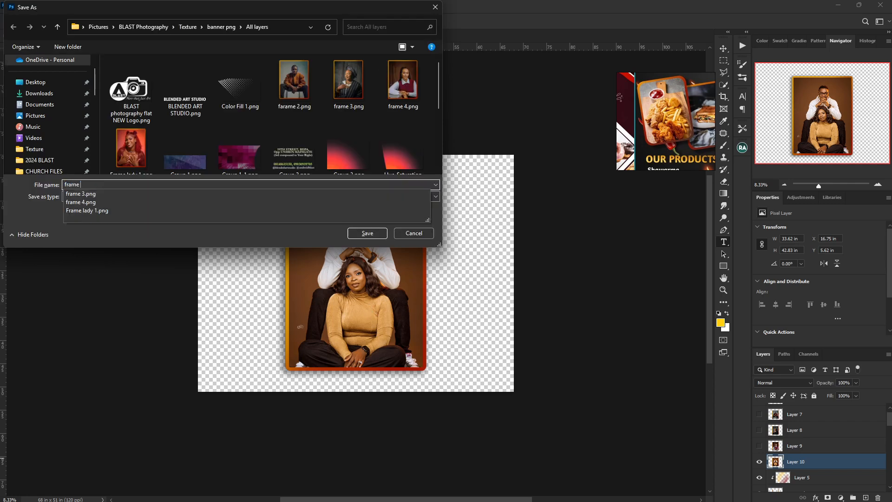
{"action": "type", "text": "5"}
{"action": "key", "text": "Return"}
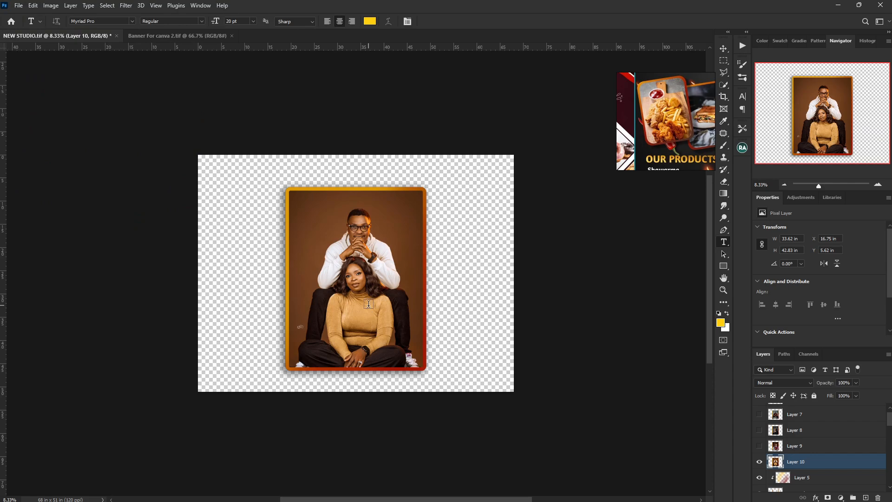
Switch to the Canva banner design in the browser, put the WhatsApp window away and bring the whole page into view.
{"action": "left_click", "coordinate": [839, 5]}
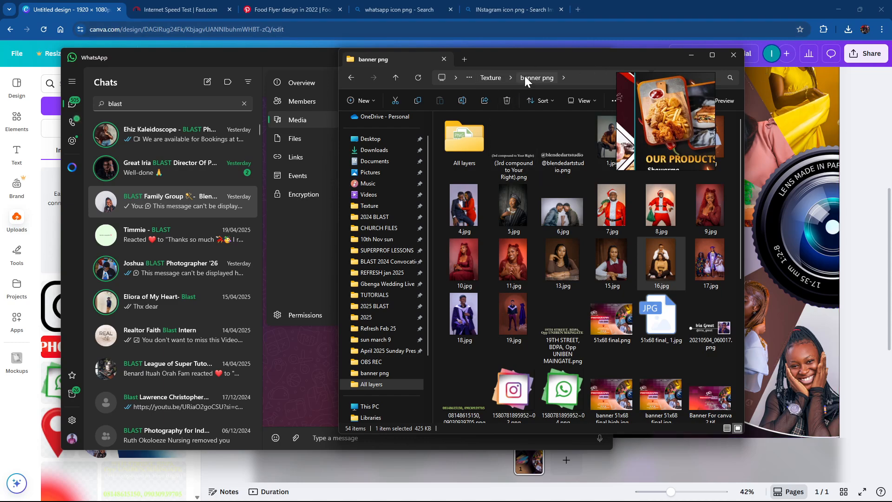
{"action": "left_click", "coordinate": [306, 57]}
{"action": "left_click", "coordinate": [560, 54]}
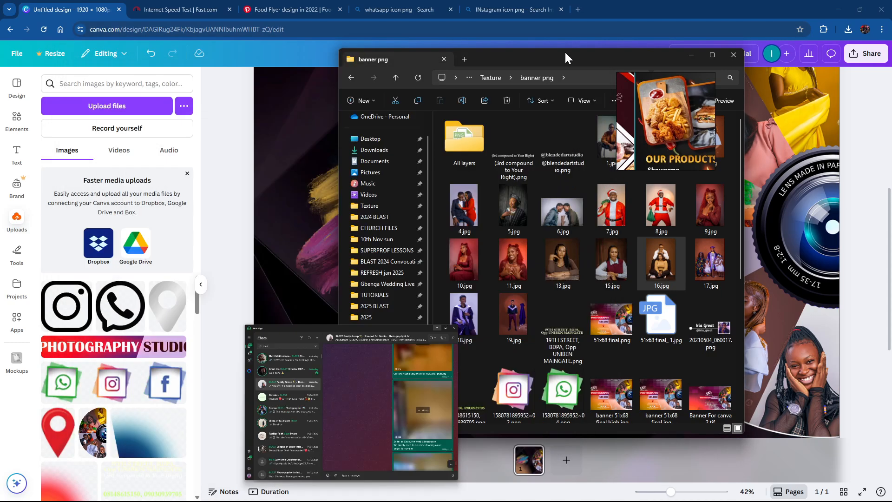
{"action": "left_click", "coordinate": [825, 223]}
{"action": "scroll", "coordinate": [565, 277], "scroll_direction": "down", "scroll_amount": 3}
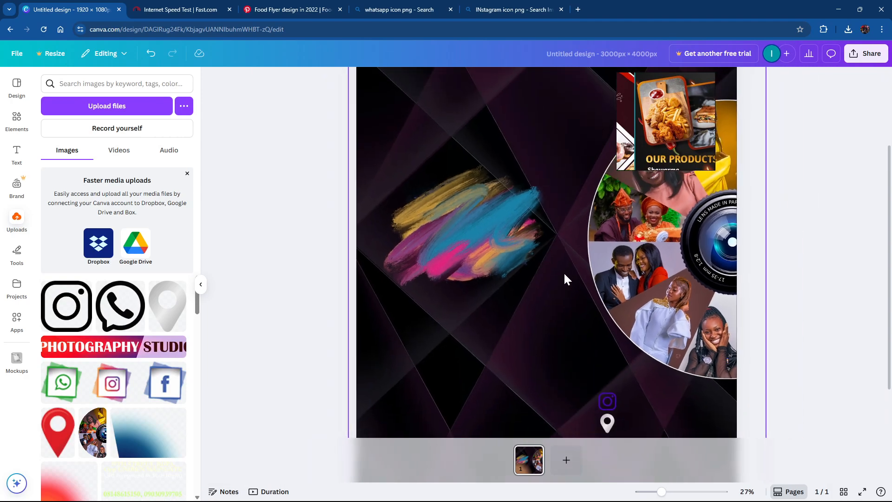
{"action": "scroll", "coordinate": [565, 278], "scroll_direction": "down", "scroll_amount": 3}
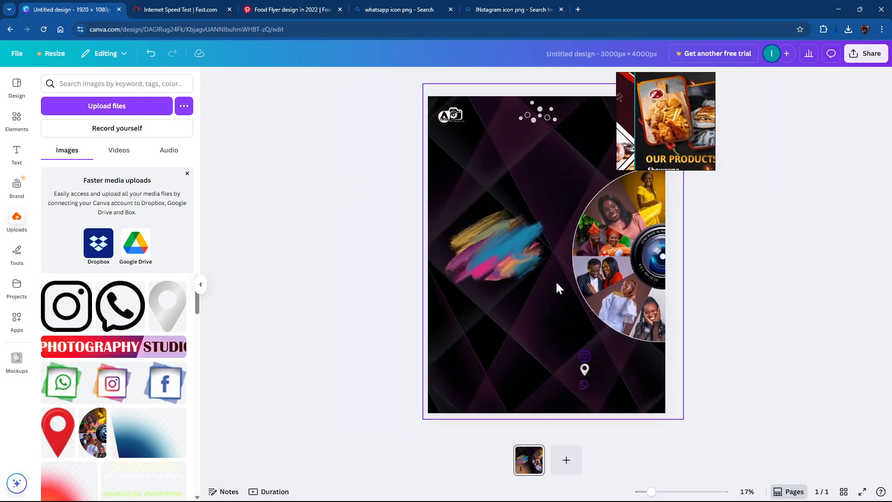
Bring up the banner png folder in File Explorer over the Canva design and look through its files.
{"action": "key", "text": "alt+Tab"}
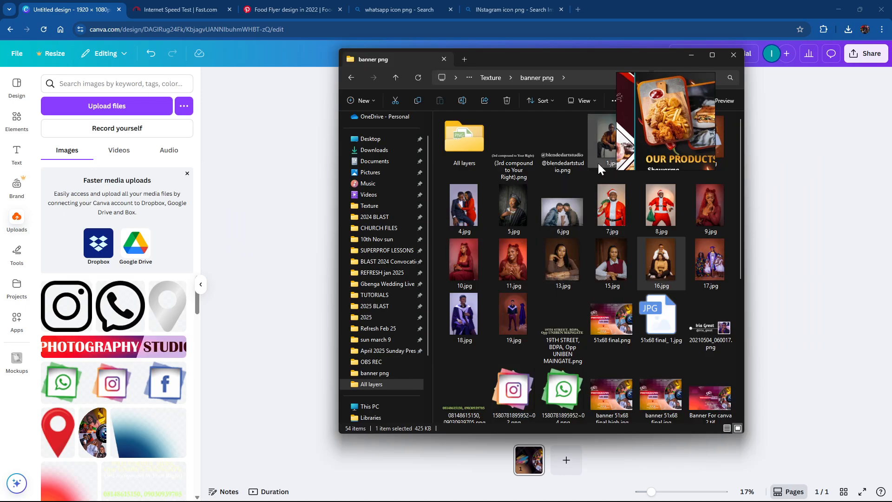
{"action": "left_click_drag", "start_coordinate": [571, 60], "coordinate": [477, 67]}
{"action": "scroll", "coordinate": [512, 273], "scroll_direction": "down", "scroll_amount": 5}
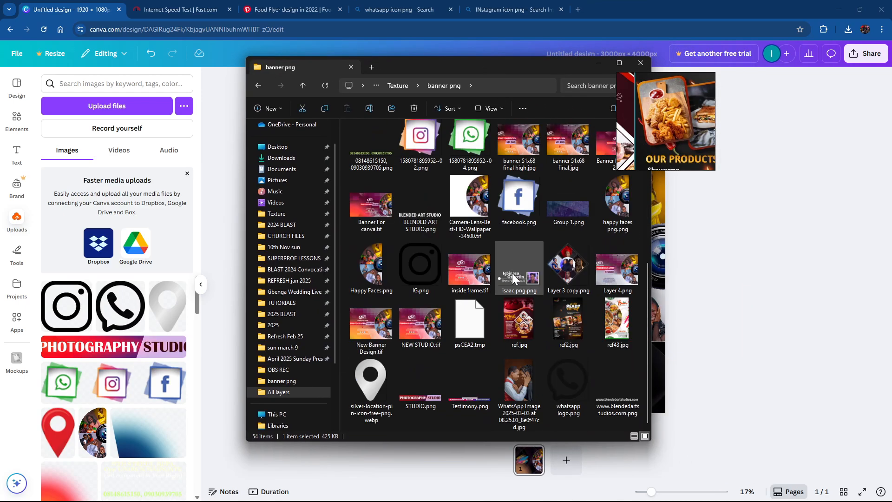
{"action": "scroll", "coordinate": [510, 274], "scroll_direction": "up", "scroll_amount": 5}
{"action": "scroll", "coordinate": [509, 274], "scroll_direction": "down", "scroll_amount": 5}
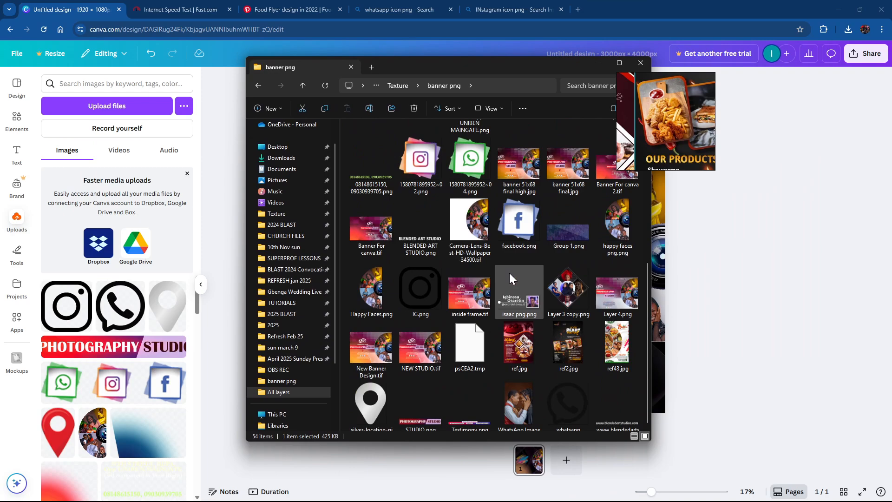
{"action": "scroll", "coordinate": [515, 308], "scroll_direction": "up", "scroll_amount": 5}
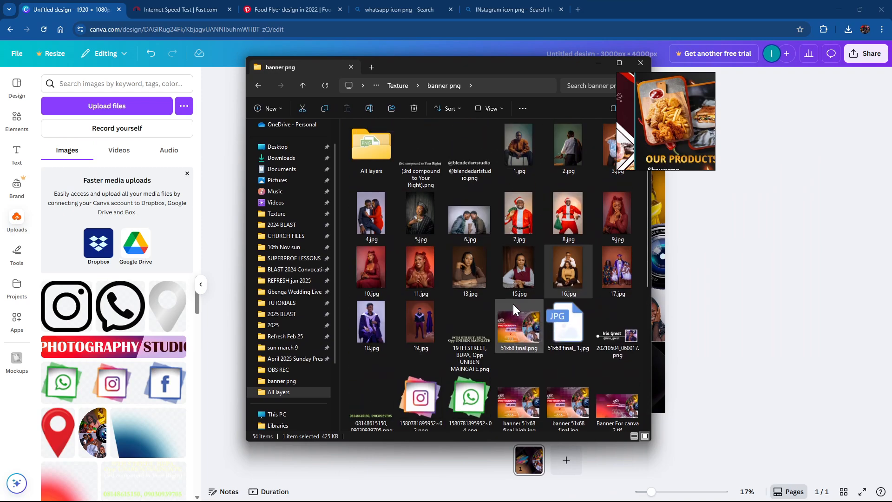
{"action": "left_click_drag", "start_coordinate": [530, 69], "coordinate": [477, 71]}
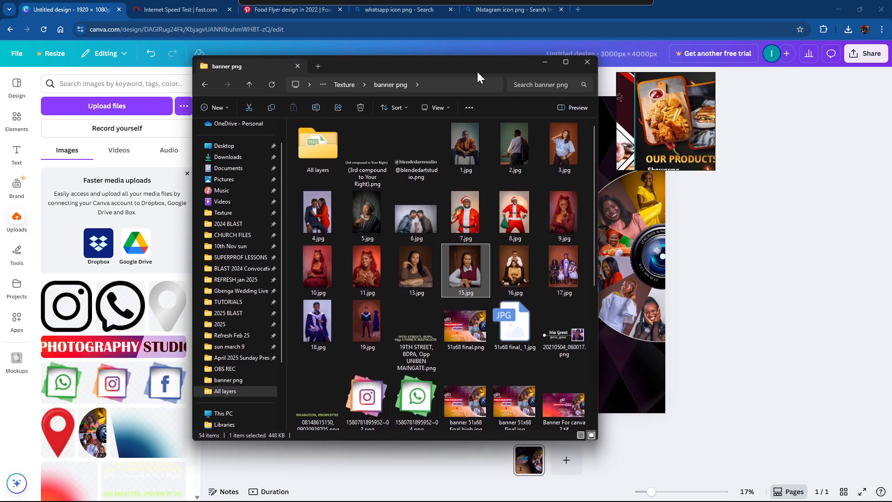
{"action": "scroll", "coordinate": [481, 139], "scroll_direction": "down", "scroll_amount": 4}
{"action": "left_click", "coordinate": [484, 161]}
{"action": "scroll", "coordinate": [483, 162], "scroll_direction": "down", "scroll_amount": 2}
{"action": "scroll", "coordinate": [462, 175], "scroll_direction": "up", "scroll_amount": 5}
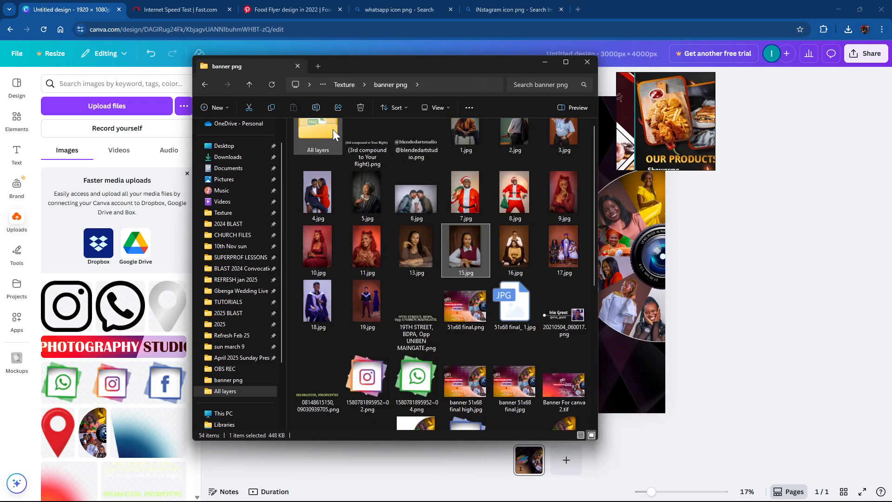
Upload farame 2, frame 3, frame 4, frame 5 and Frame lady 1 from the All layers folder to the Canva uploads.
{"action": "double_click", "coordinate": [323, 138]}
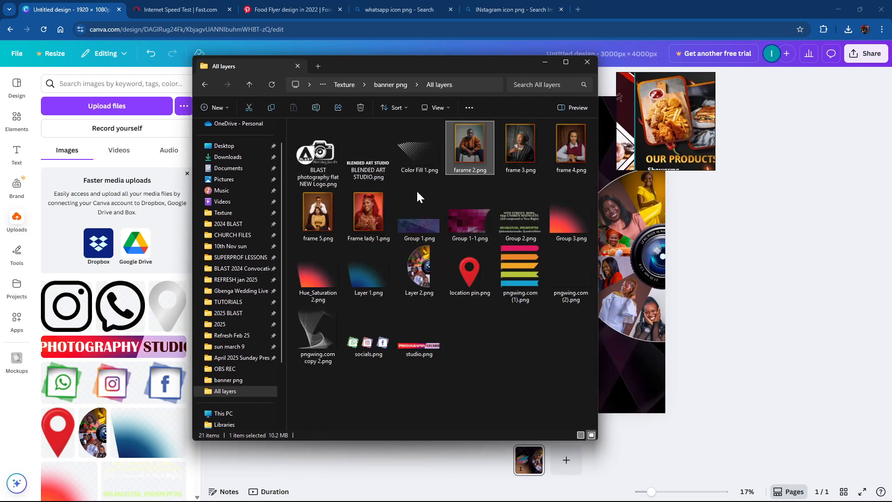
{"action": "left_click", "coordinate": [361, 218], "text": "shift"}
{"action": "left_click_drag", "start_coordinate": [370, 214], "coordinate": [142, 335]}
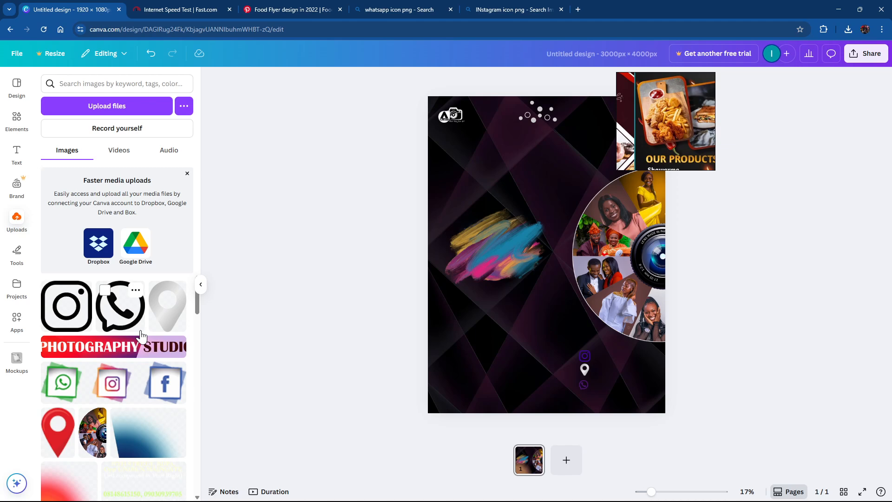
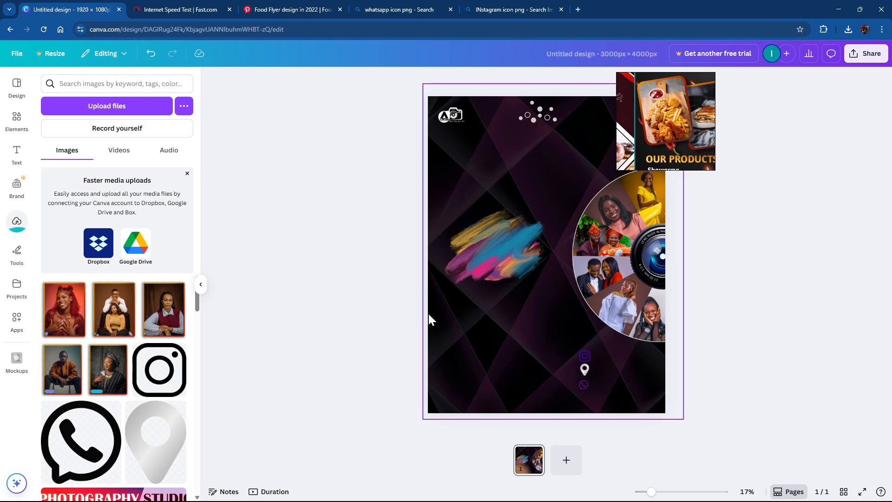
Resize the floating food flyer reference so it sits beside the banner page and shows its product list.
{"action": "left_click_drag", "start_coordinate": [716, 110], "coordinate": [864, 111]}
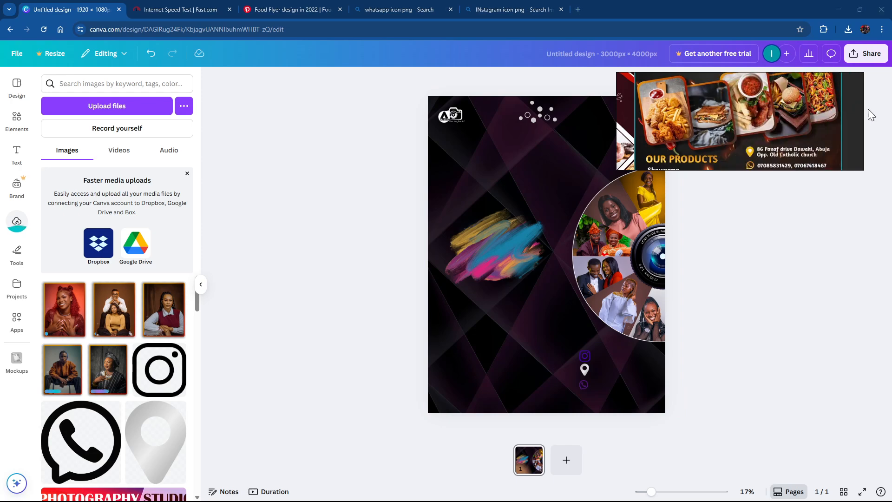
{"action": "left_click_drag", "start_coordinate": [619, 142], "coordinate": [746, 127]}
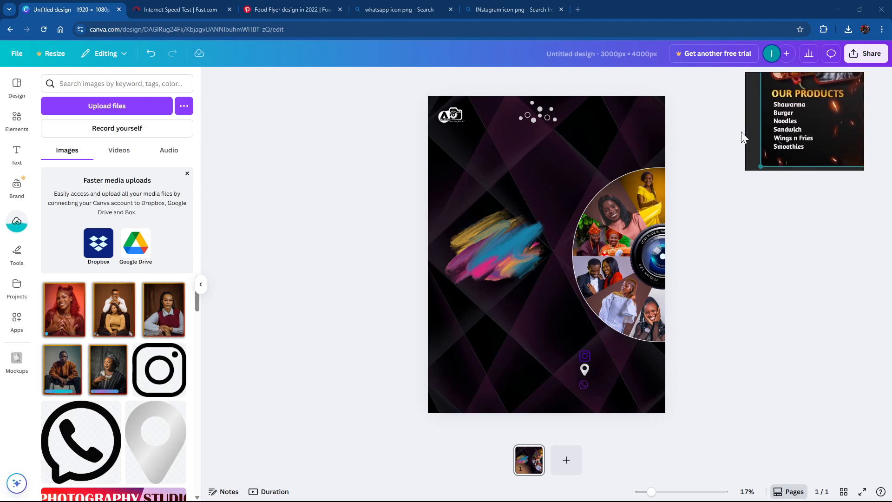
{"action": "left_click_drag", "start_coordinate": [744, 133], "coordinate": [701, 139]}
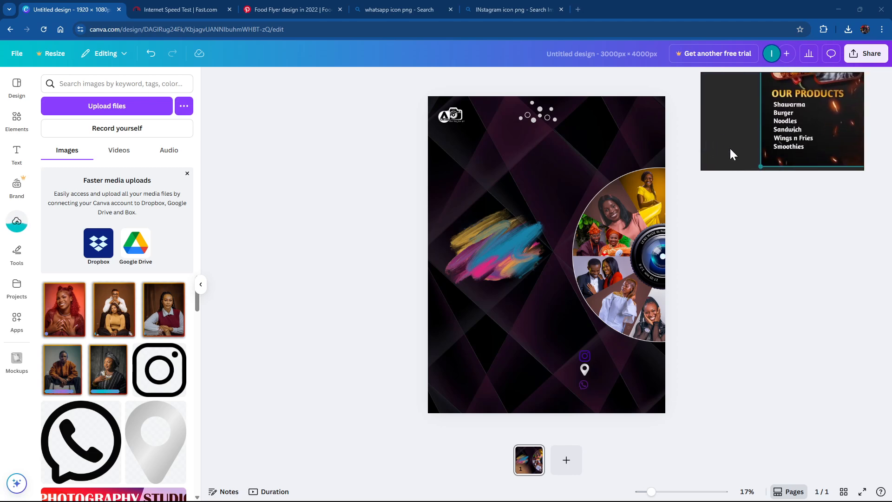
{"action": "left_click_drag", "start_coordinate": [758, 179], "coordinate": [757, 219]}
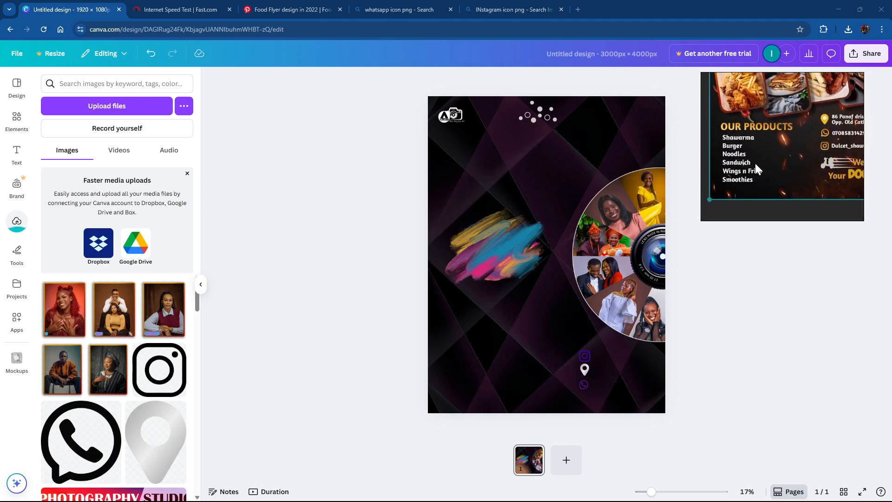
Search the element graphics for fire particles, browse the results and add the yellow glowing specks graphic to the page.
{"action": "left_click", "coordinate": [17, 119]}
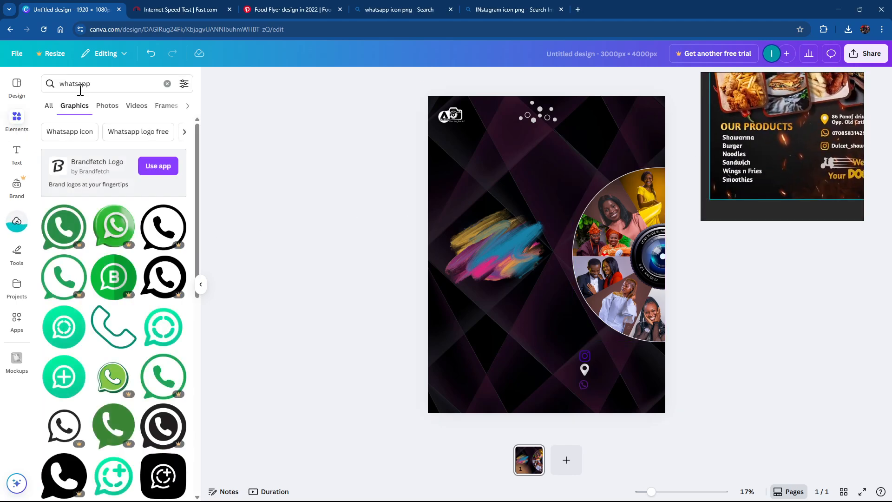
{"action": "left_click", "coordinate": [99, 83]}
{"action": "type", "text": "fire p"}
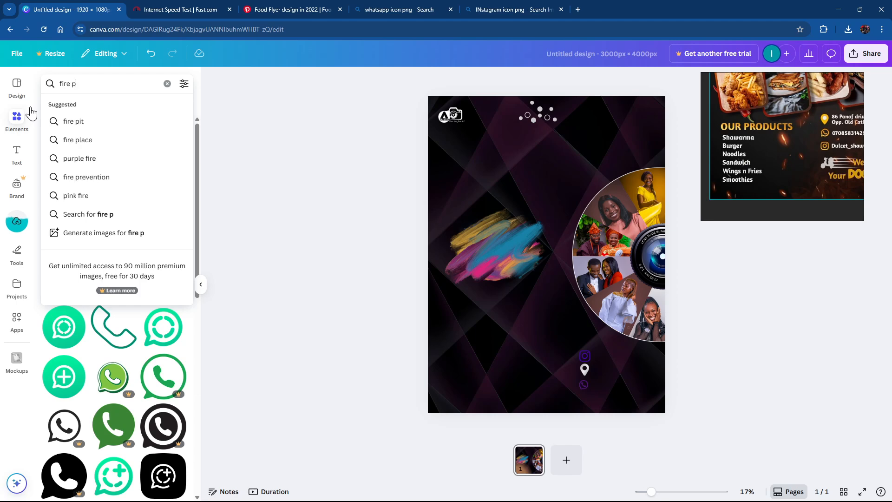
{"action": "type", "text": "art"}
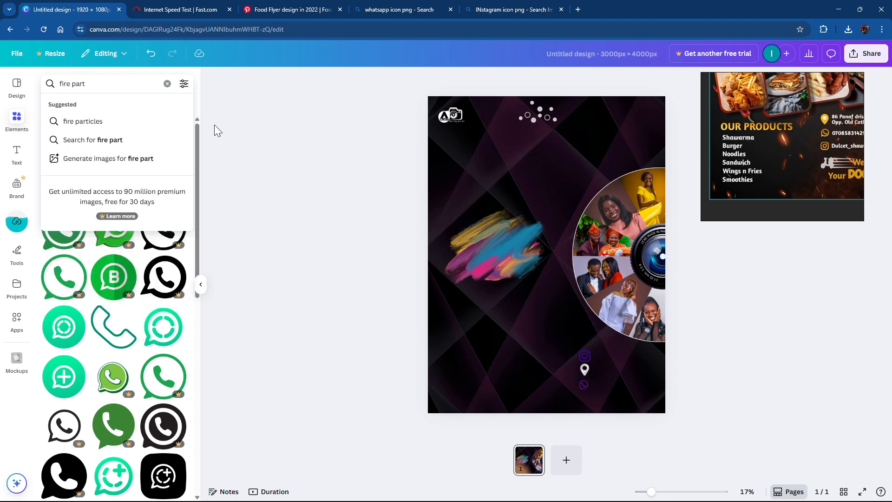
{"action": "left_click", "coordinate": [83, 121]}
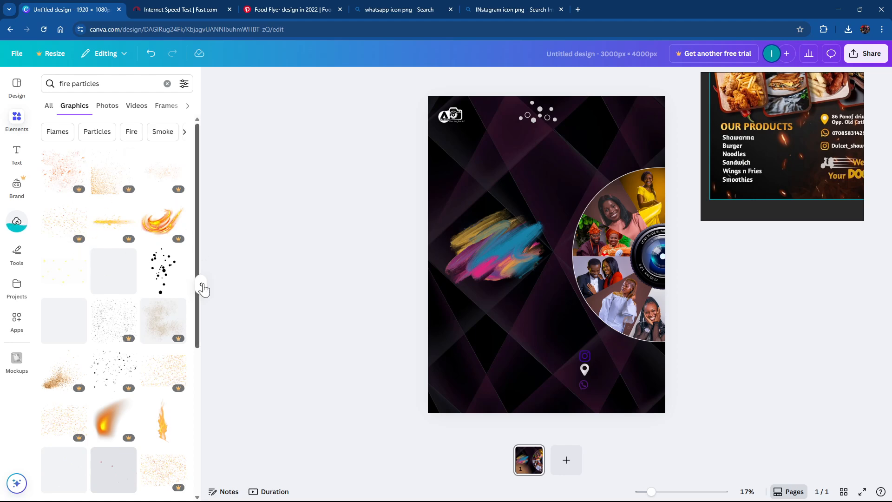
{"action": "left_click_drag", "start_coordinate": [198, 314], "coordinate": [211, 496]}
{"action": "left_click_drag", "start_coordinate": [197, 366], "coordinate": [200, 473]}
{"action": "left_click_drag", "start_coordinate": [196, 373], "coordinate": [195, 487]}
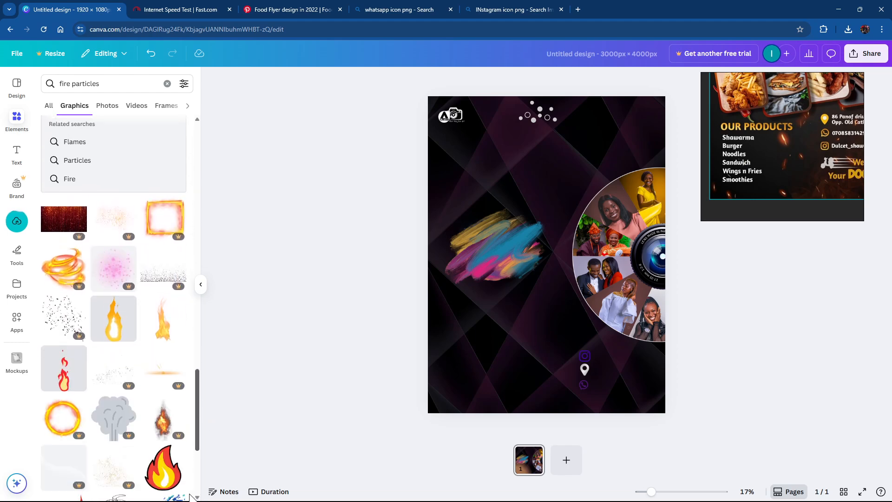
{"action": "scroll", "coordinate": [185, 465], "scroll_direction": "down", "scroll_amount": 1}
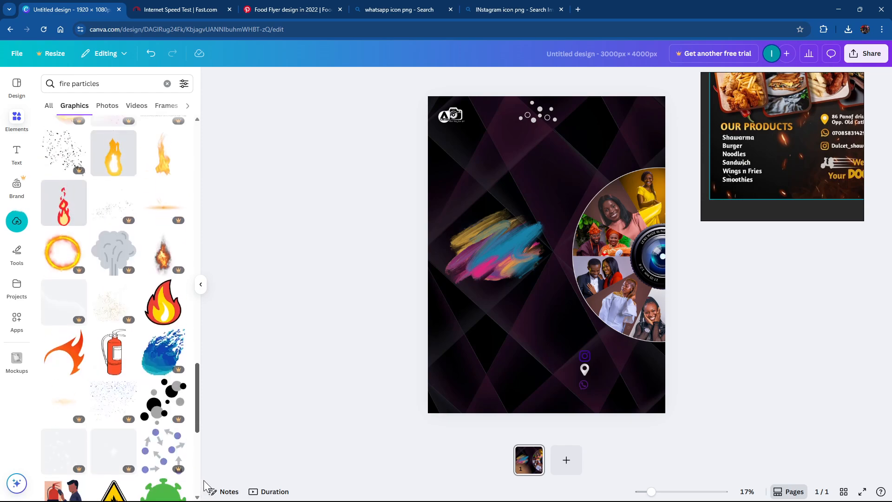
{"action": "left_click_drag", "start_coordinate": [197, 442], "coordinate": [197, 204]}
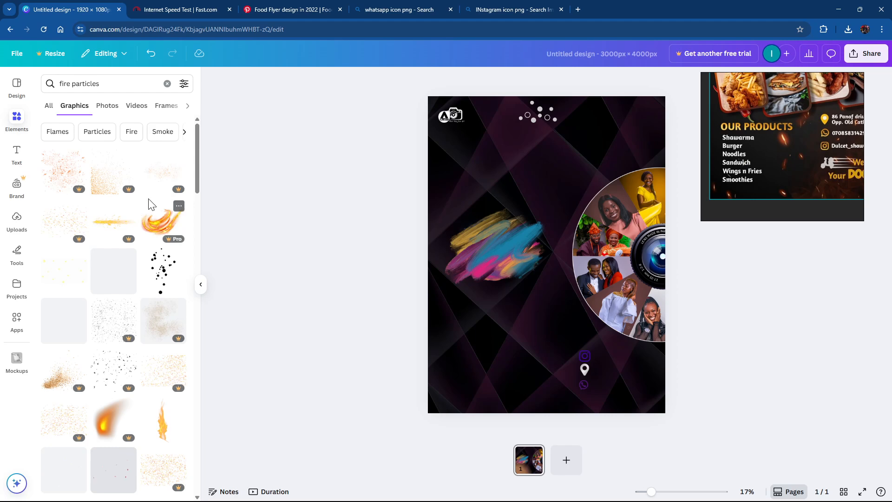
{"action": "left_click", "coordinate": [68, 276]}
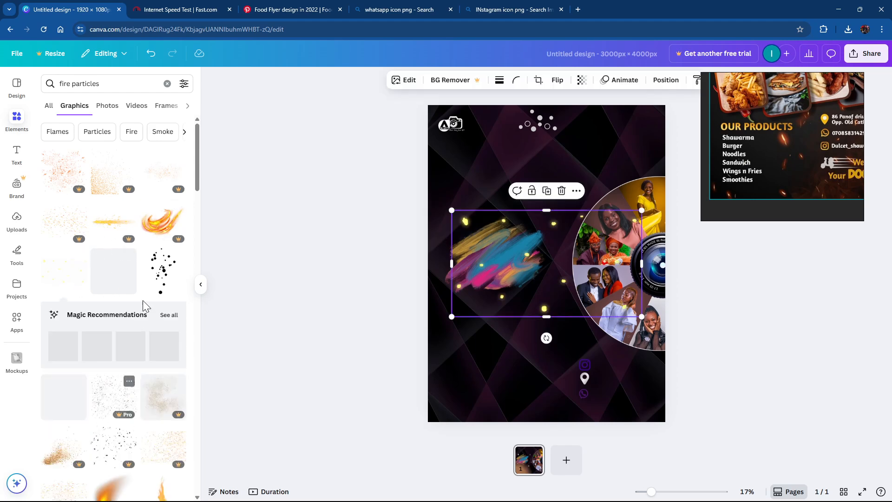
Rotate the glowing specks steeply, scale them down and place them over the lower-left part of the page.
{"action": "left_click_drag", "start_coordinate": [546, 338], "coordinate": [627, 257]}
{"action": "left_click_drag", "start_coordinate": [577, 299], "coordinate": [506, 365]}
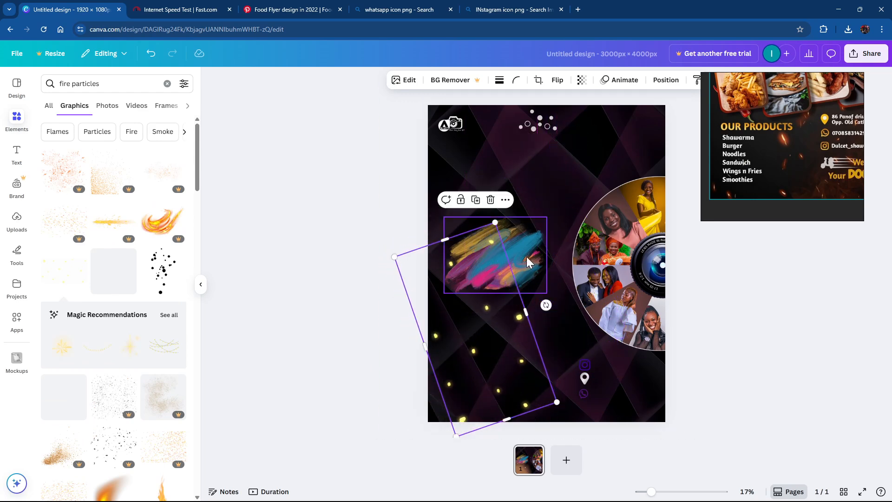
{"action": "left_click_drag", "start_coordinate": [495, 220], "coordinate": [489, 290]}
{"action": "left_click_drag", "start_coordinate": [489, 329], "coordinate": [489, 285]}
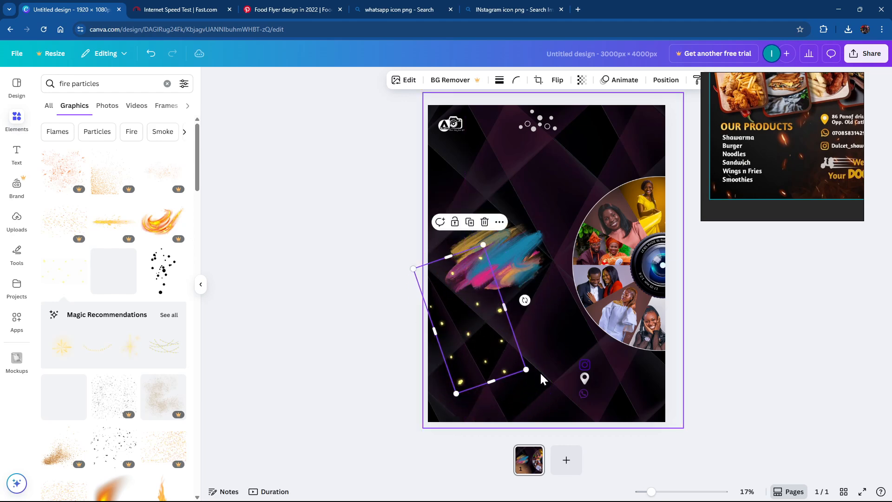
{"action": "mouse_move", "coordinate": [526, 370]}
{"action": "left_mouse_down"}
{"action": "mouse_move", "coordinate": [557, 395]}
{"action": "mouse_move", "coordinate": [538, 381]}
{"action": "left_mouse_up"}
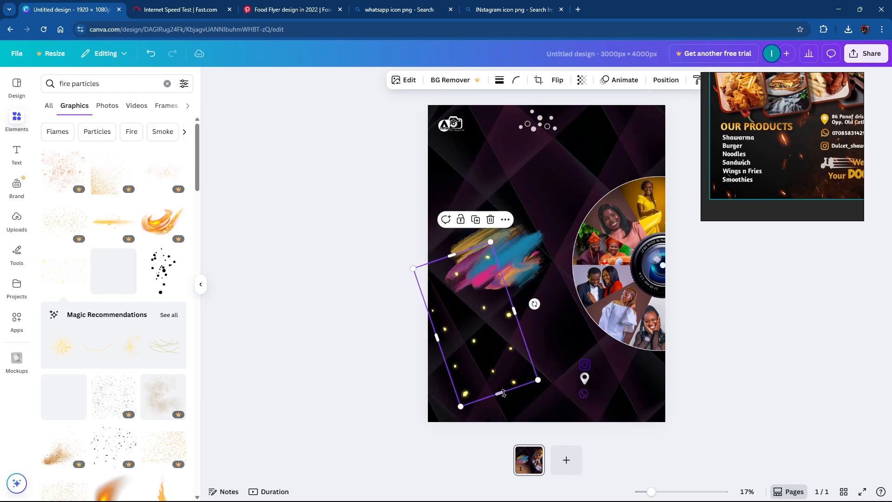
Turn the specks nearly level, place a copy in the page's upper-right corner and shift the original to the lower-left corner.
{"action": "left_click_drag", "start_coordinate": [535, 304], "coordinate": [643, 138]}
{"action": "left_click_drag", "start_coordinate": [566, 189], "coordinate": [568, 179]}
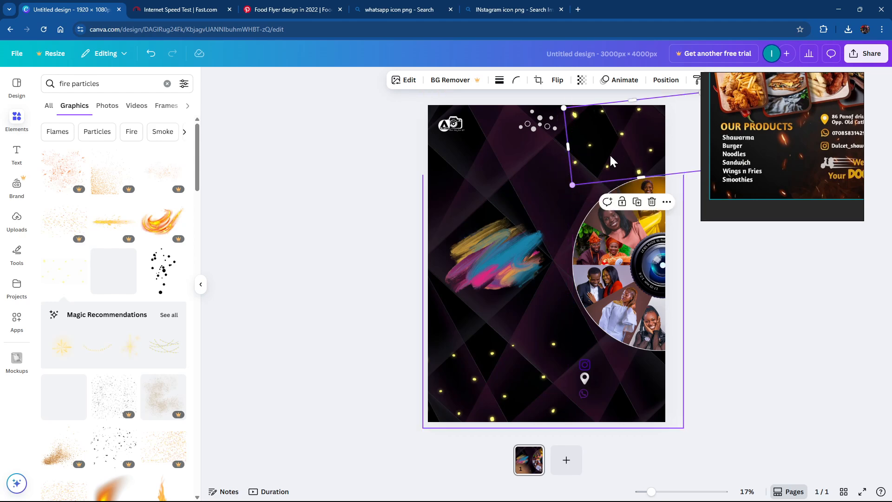
{"action": "left_click_drag", "start_coordinate": [617, 156], "coordinate": [626, 143]}
{"action": "left_click", "coordinate": [722, 275]}
{"action": "left_click_drag", "start_coordinate": [508, 398], "coordinate": [471, 417]}
{"action": "left_click", "coordinate": [703, 395]}
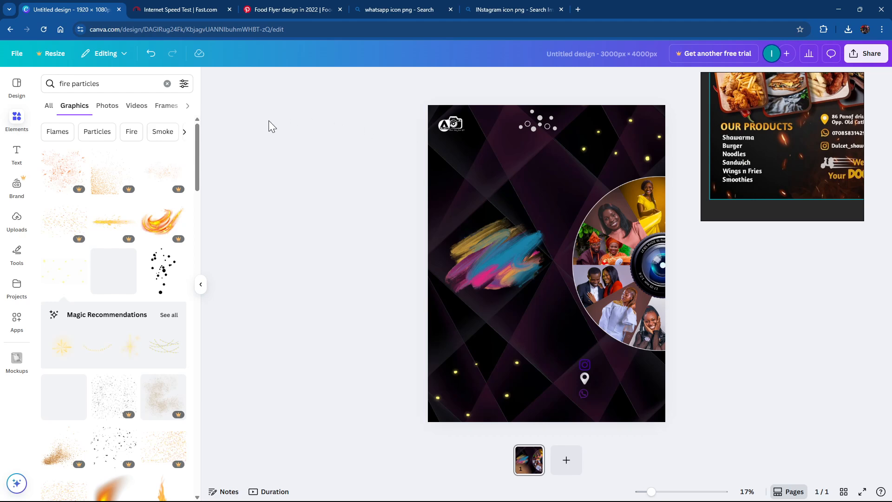
Shorten the floating food flyer reference from its upper edge so it clears the editing toolbar.
{"action": "left_click", "coordinate": [510, 391]}
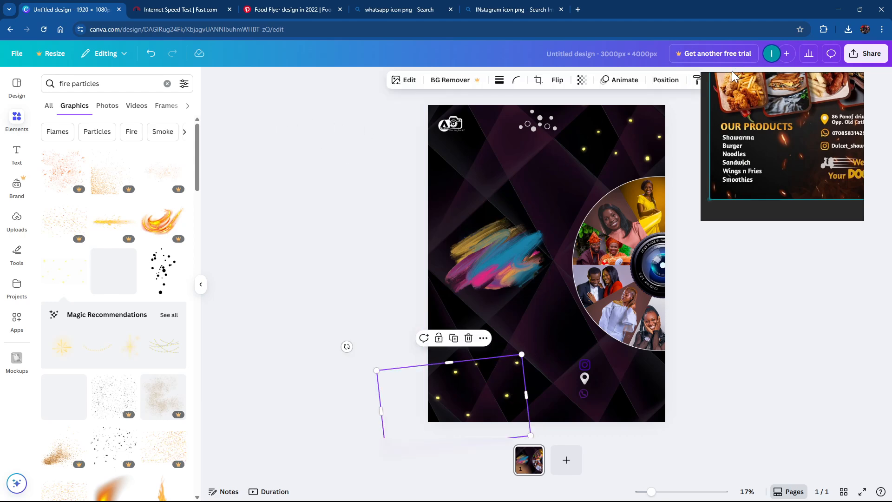
{"action": "left_click_drag", "start_coordinate": [733, 73], "coordinate": [733, 105]}
{"action": "left_click", "coordinate": [686, 108]}
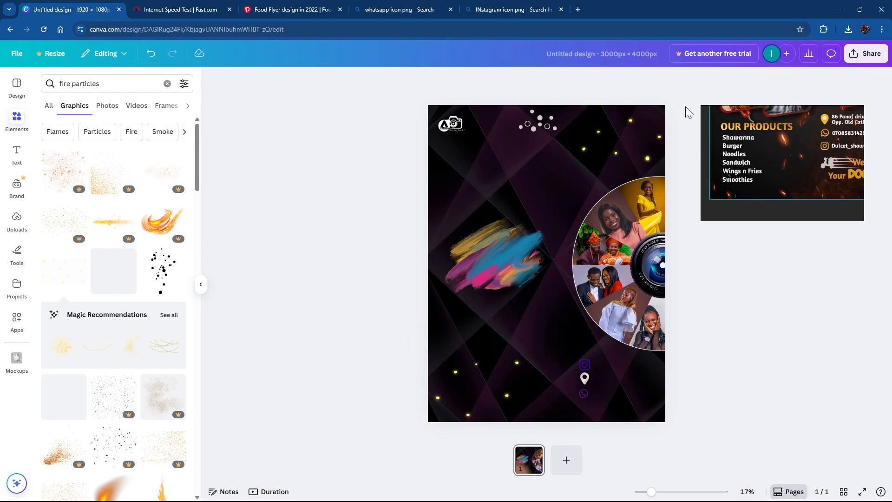
Try image filters such as Fresco and Belvedere on the glowing specks in the page's lower-left corner.
{"action": "left_click", "coordinate": [461, 374]}
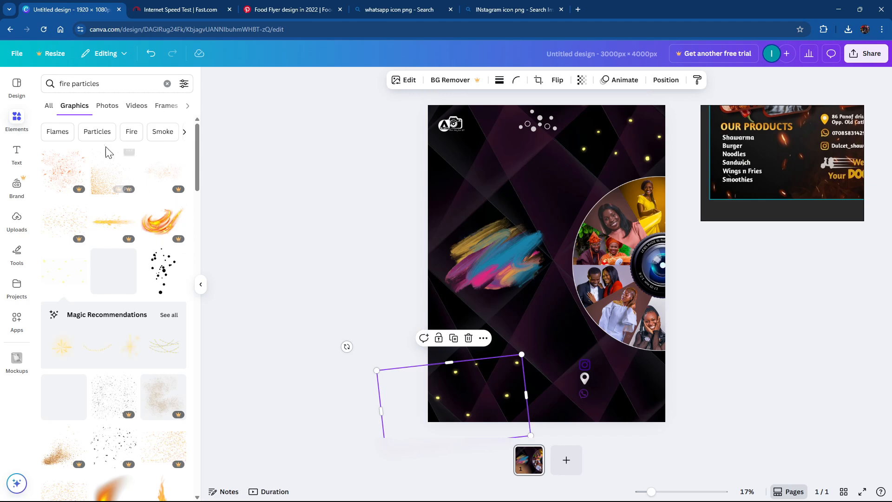
{"action": "left_click", "coordinate": [406, 83]}
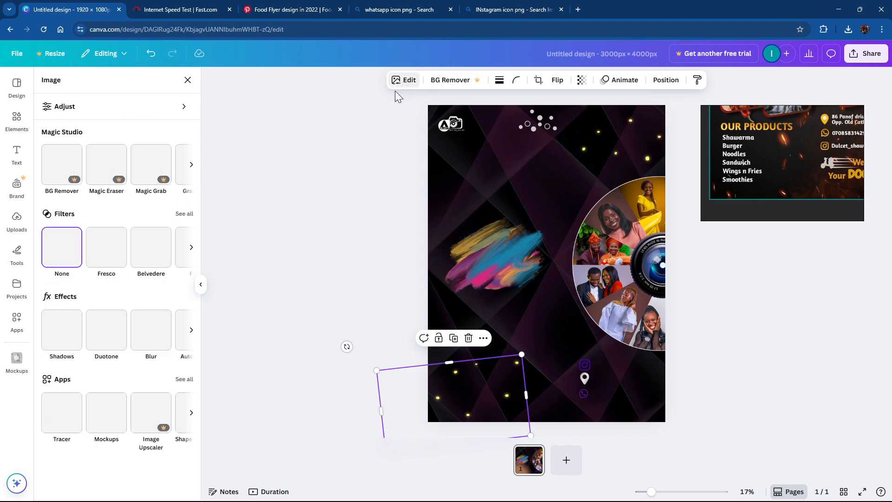
{"action": "left_click", "coordinate": [119, 261]}
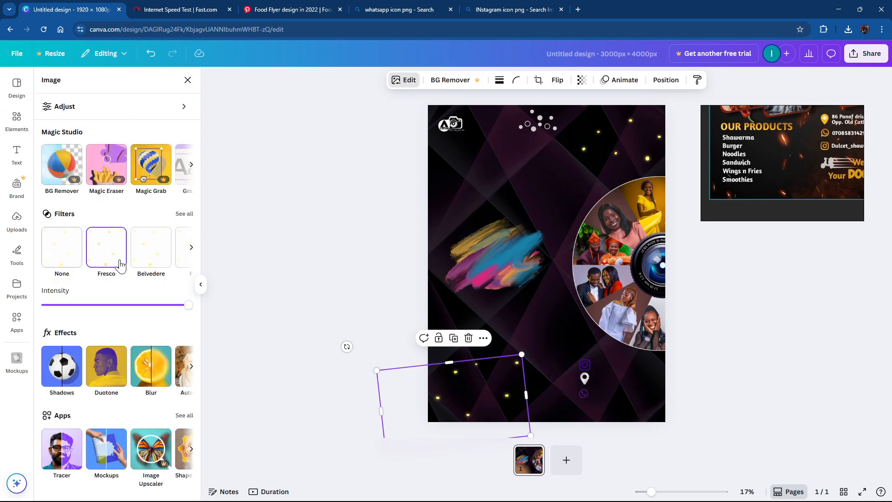
{"action": "left_click", "coordinate": [140, 262]}
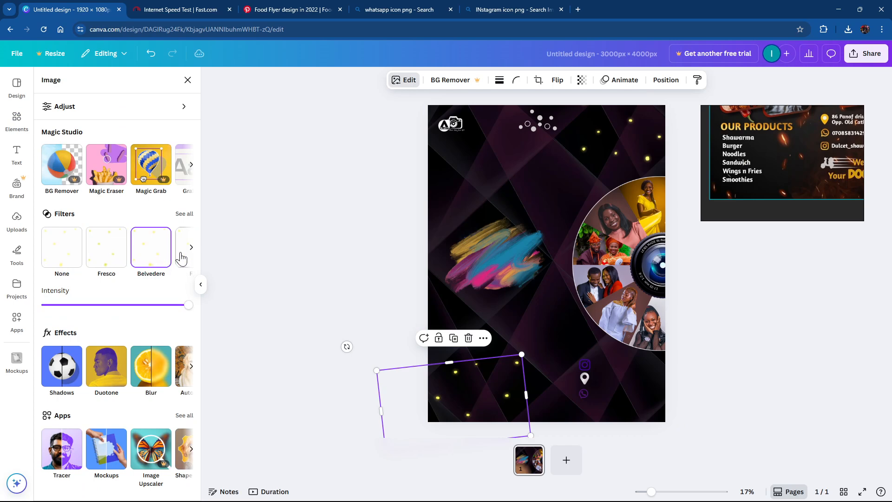
{"action": "scroll", "coordinate": [181, 255], "scroll_direction": "right", "scroll_amount": 10}
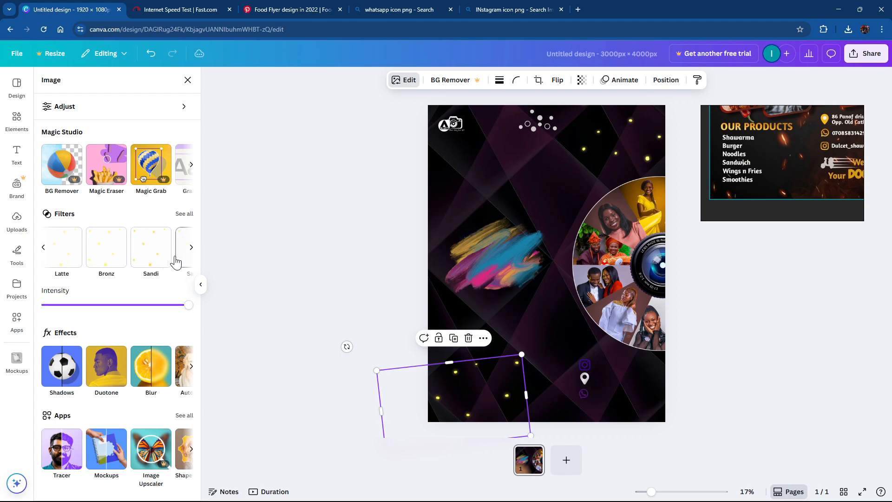
{"action": "left_click", "coordinate": [146, 267]}
{"action": "scroll", "coordinate": [181, 254], "scroll_direction": "right", "scroll_amount": 5}
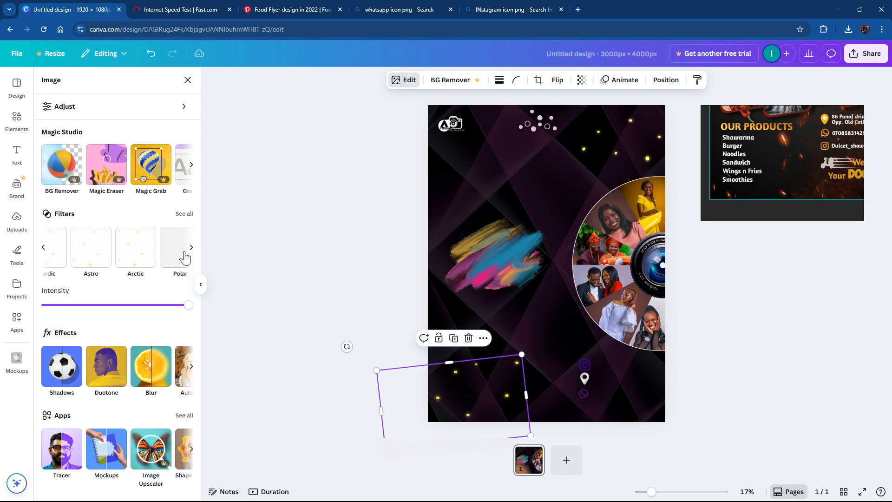
{"action": "scroll", "coordinate": [177, 254], "scroll_direction": "right", "scroll_amount": 5}
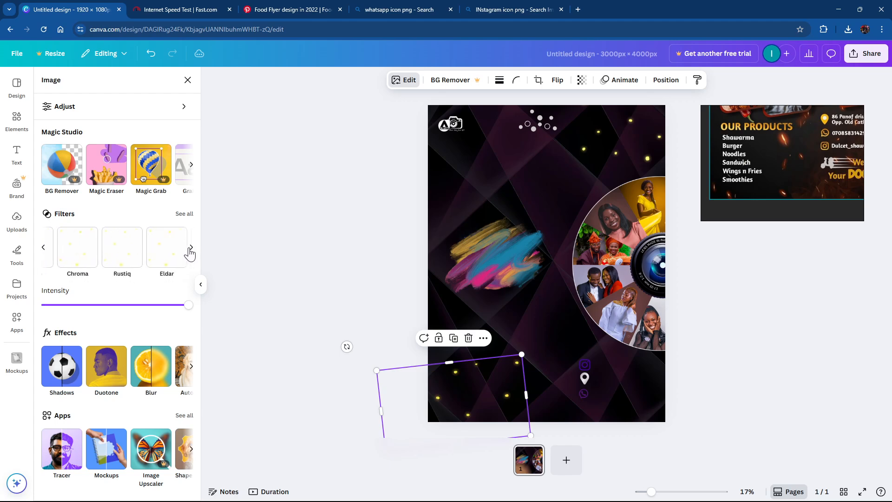
{"action": "left_click", "coordinate": [161, 266]}
{"action": "mouse_move", "coordinate": [188, 306]}
{"action": "left_mouse_down"}
{"action": "mouse_move", "coordinate": [88, 305]}
{"action": "mouse_move", "coordinate": [188, 304]}
{"action": "left_mouse_up"}
{"action": "left_click", "coordinate": [190, 249]}
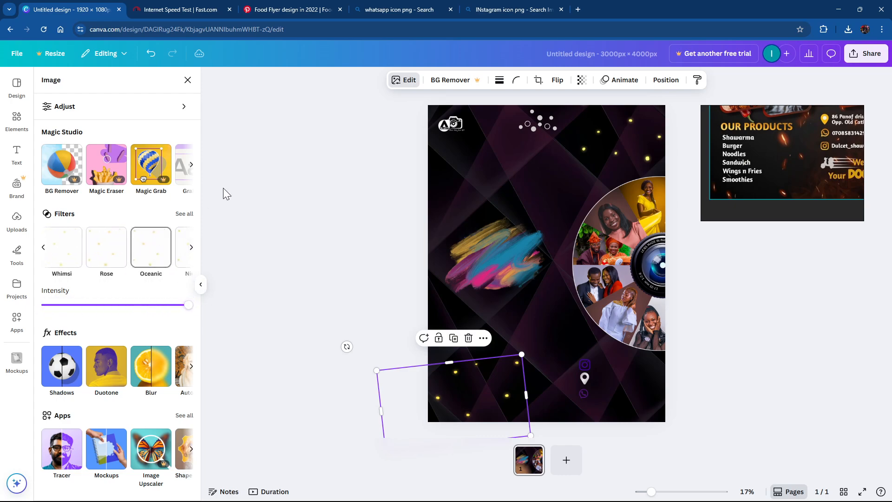
Set the transparency of the lower-left glowing specks to 27 and of the upper-right copy to about 39.
{"action": "left_click", "coordinate": [582, 80]}
{"action": "left_click_drag", "start_coordinate": [598, 121], "coordinate": [554, 129]}
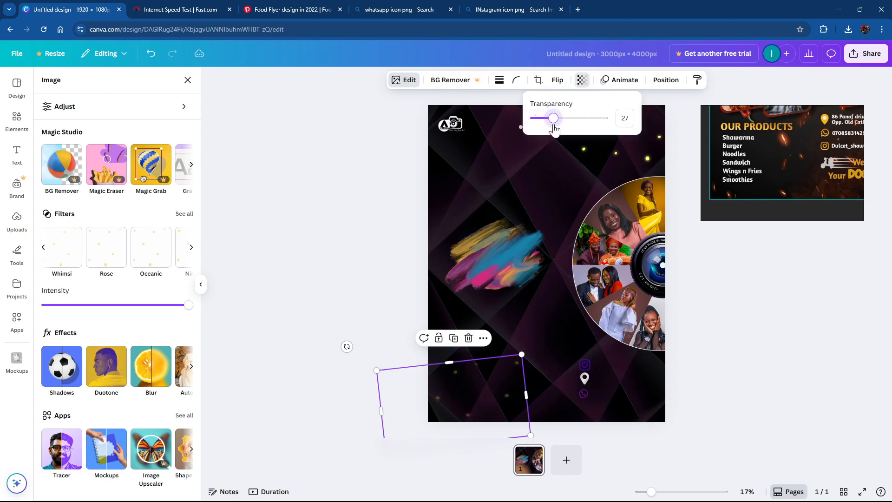
{"action": "left_click", "coordinate": [652, 159]}
{"action": "left_click", "coordinate": [582, 80]}
{"action": "left_click_drag", "start_coordinate": [600, 123], "coordinate": [559, 135]}
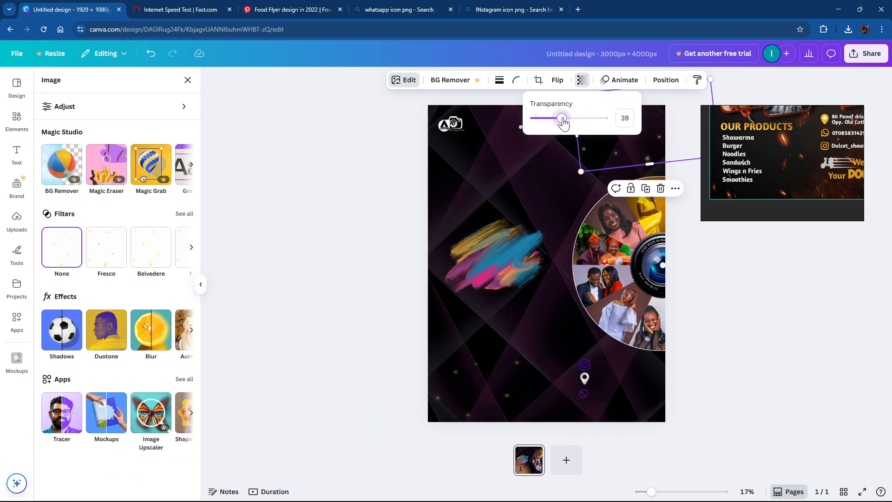
{"action": "left_click", "coordinate": [662, 355]}
Set the colourful brush stroke's transparency to 42, enlarge it slightly and reposition it beside the photo circle.
{"action": "left_click", "coordinate": [510, 258]}
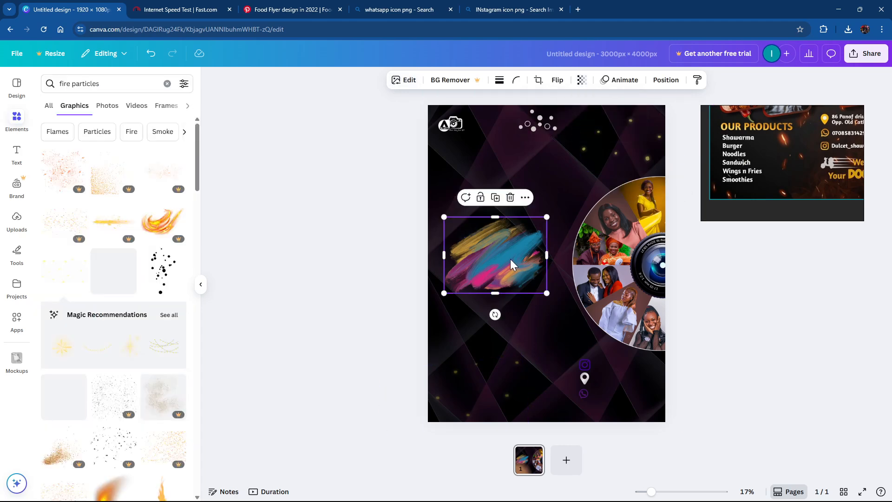
{"action": "left_click", "coordinate": [582, 80]}
{"action": "left_click_drag", "start_coordinate": [597, 121], "coordinate": [564, 128]}
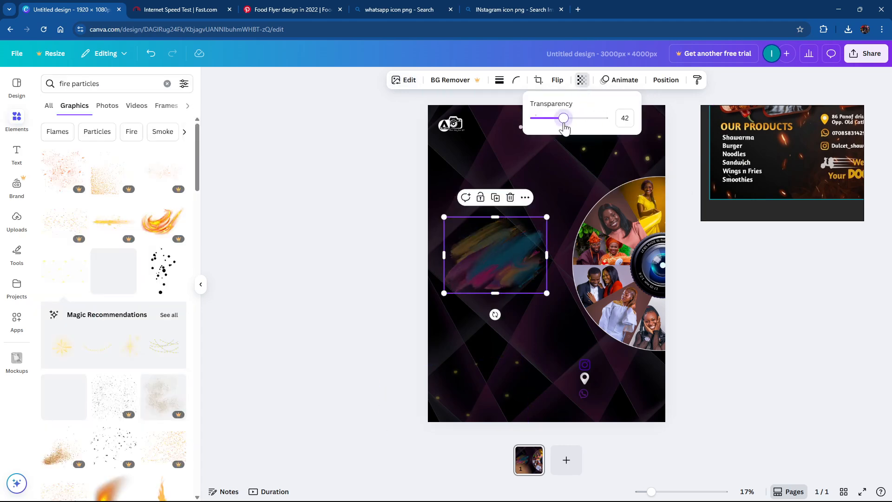
{"action": "left_click_drag", "start_coordinate": [445, 218], "coordinate": [429, 205]}
{"action": "left_click_drag", "start_coordinate": [520, 235], "coordinate": [526, 241]}
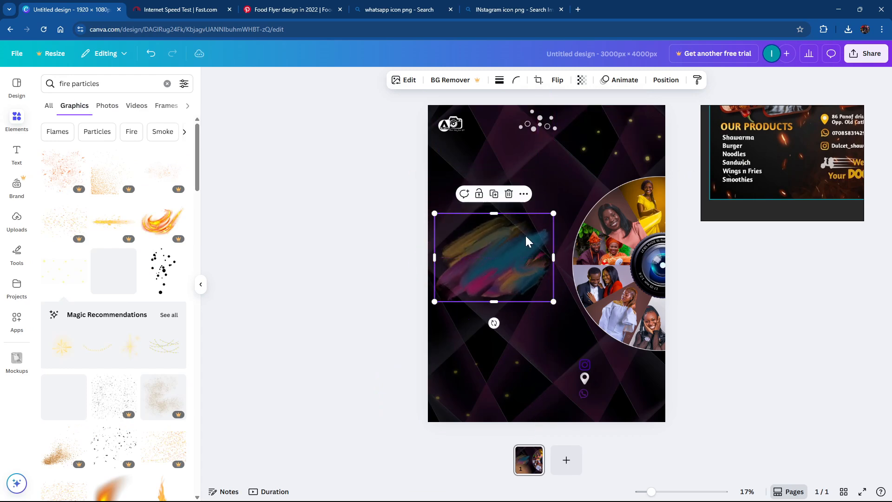
{"action": "left_click", "coordinate": [743, 282]}
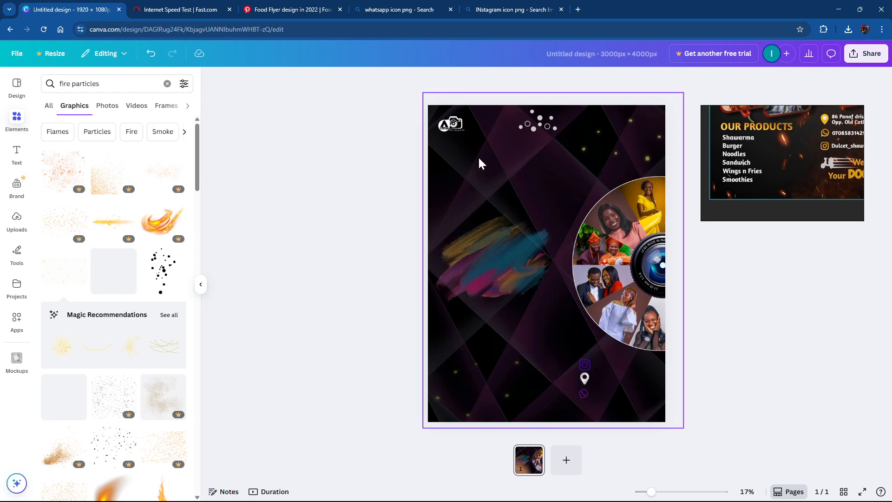
Enlarge the grey circles graphic from the page's upper edge and place it partly off the page at the lower-right corner.
{"action": "left_click", "coordinate": [542, 123]}
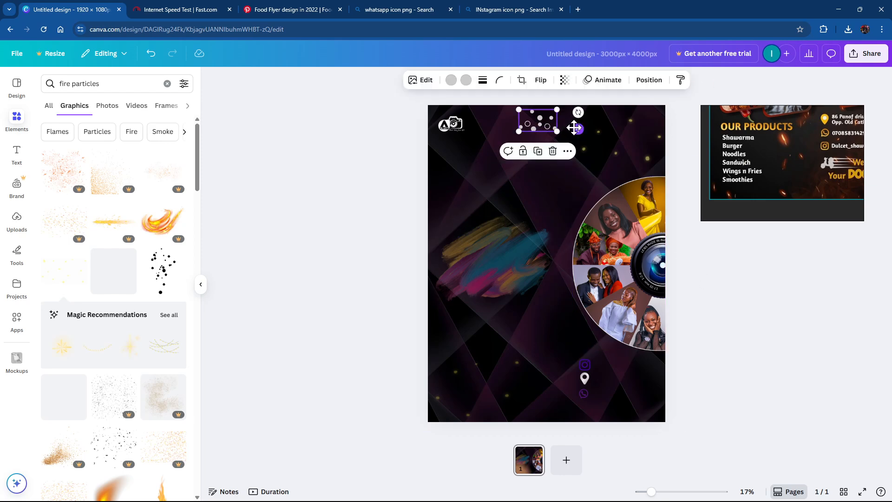
{"action": "left_click_drag", "start_coordinate": [549, 127], "coordinate": [578, 115]}
{"action": "left_click_drag", "start_coordinate": [519, 136], "coordinate": [422, 194]}
{"action": "left_click_drag", "start_coordinate": [500, 152], "coordinate": [637, 123]}
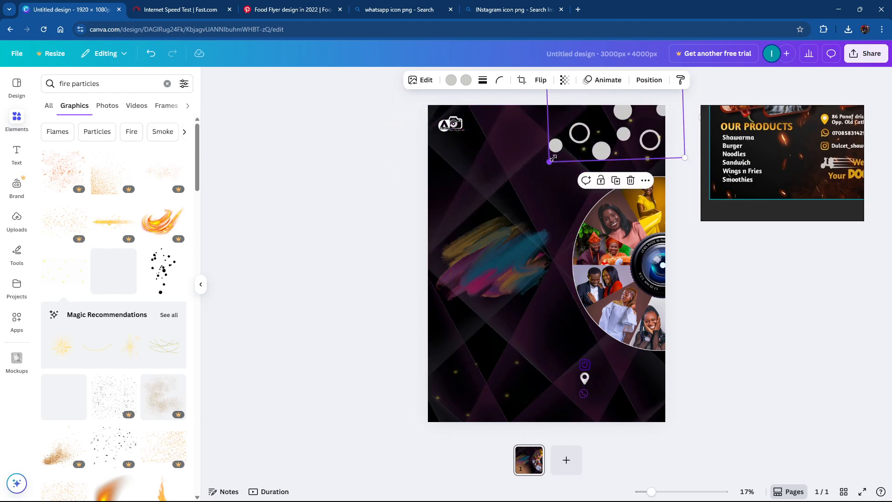
{"action": "left_click_drag", "start_coordinate": [552, 159], "coordinate": [655, 408]}
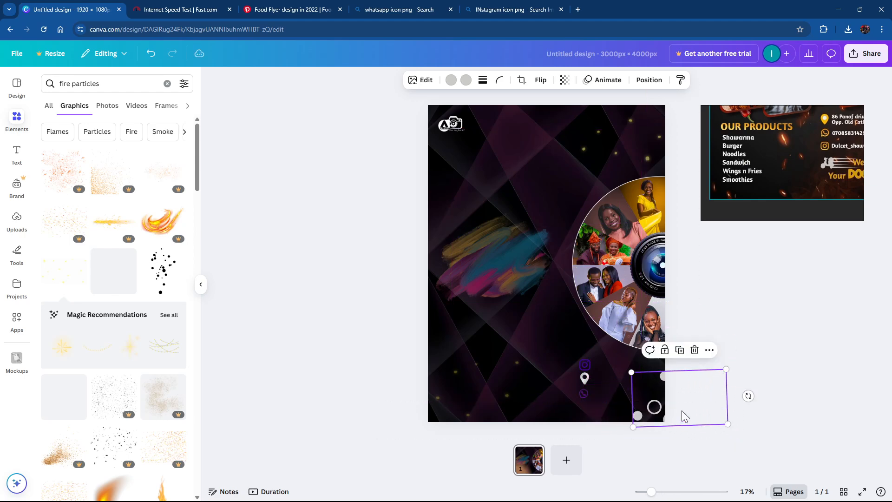
{"action": "left_click", "coordinate": [766, 362]}
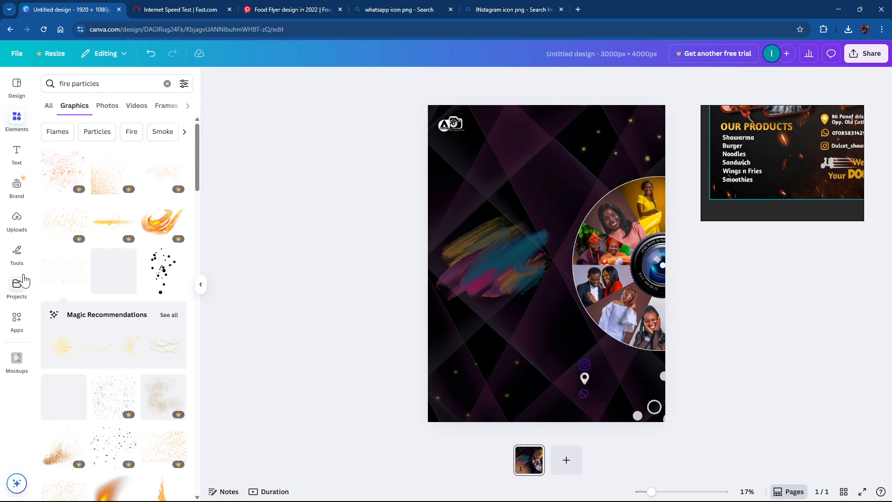
Add the uploaded framed portrait of the red-haired woman to the page and shrink it toward the lower-left area.
{"action": "left_click", "coordinate": [16, 293]}
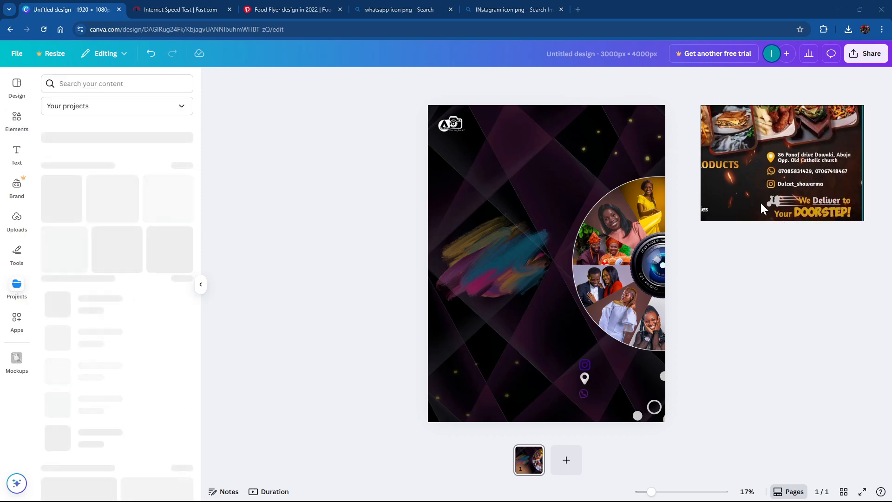
{"action": "scroll", "coordinate": [200, 372], "scroll_direction": "down", "scroll_amount": 2}
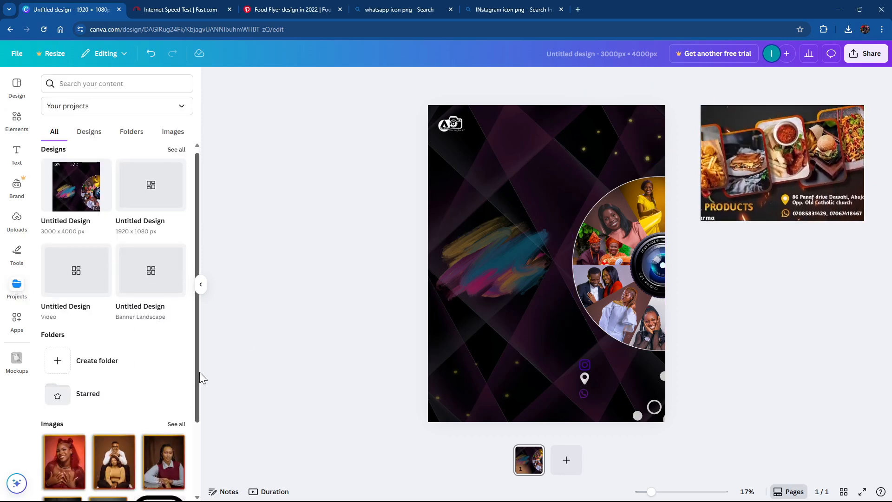
{"action": "left_click_drag", "start_coordinate": [73, 379], "coordinate": [444, 282]}
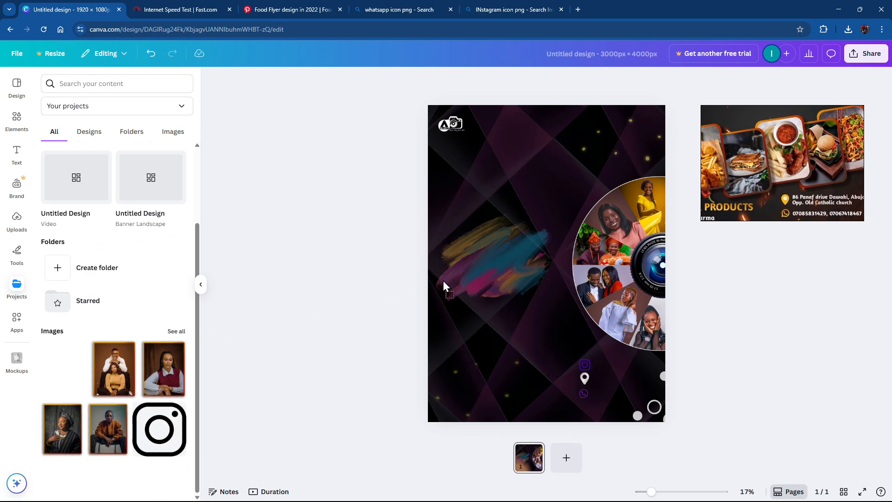
{"action": "left_click_drag", "start_coordinate": [471, 320], "coordinate": [480, 307]}
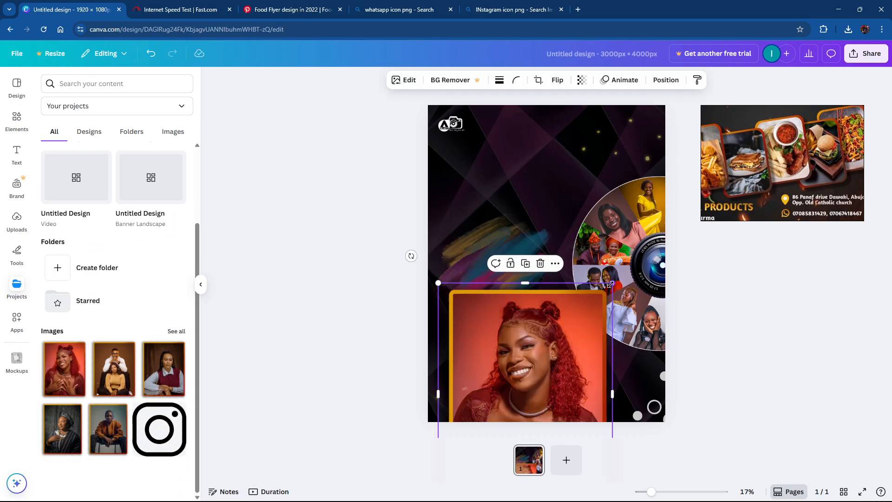
{"action": "left_click_drag", "start_coordinate": [609, 287], "coordinate": [516, 279]}
{"action": "left_click_drag", "start_coordinate": [542, 336], "coordinate": [517, 316]}
{"action": "key", "text": "ctrl+z"}
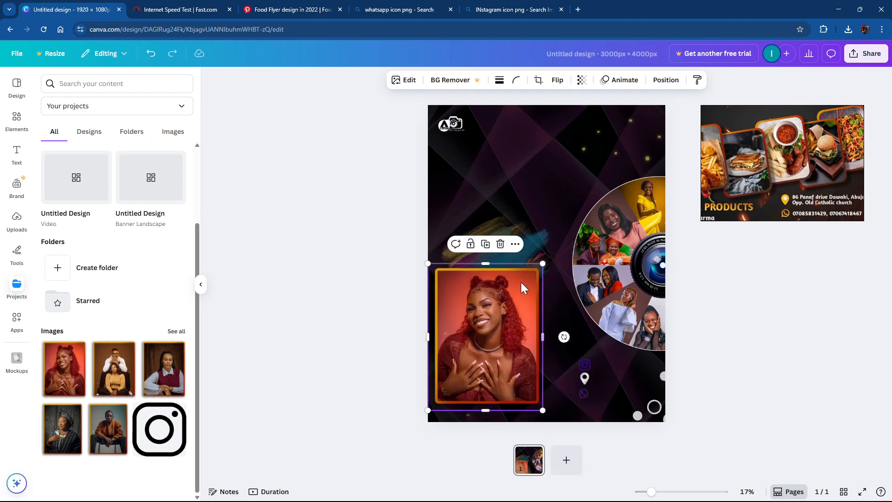
{"action": "left_click_drag", "start_coordinate": [543, 410], "coordinate": [505, 362]}
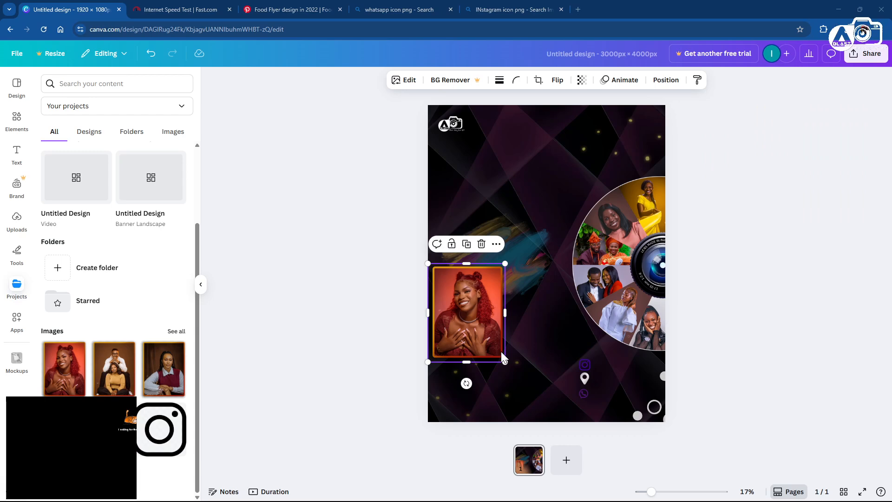
Shrink the red-haired woman's portrait further, tilt it slightly counterclockwise and place it below the brush stroke at the page's left edge.
{"action": "left_click", "coordinate": [783, 315]}
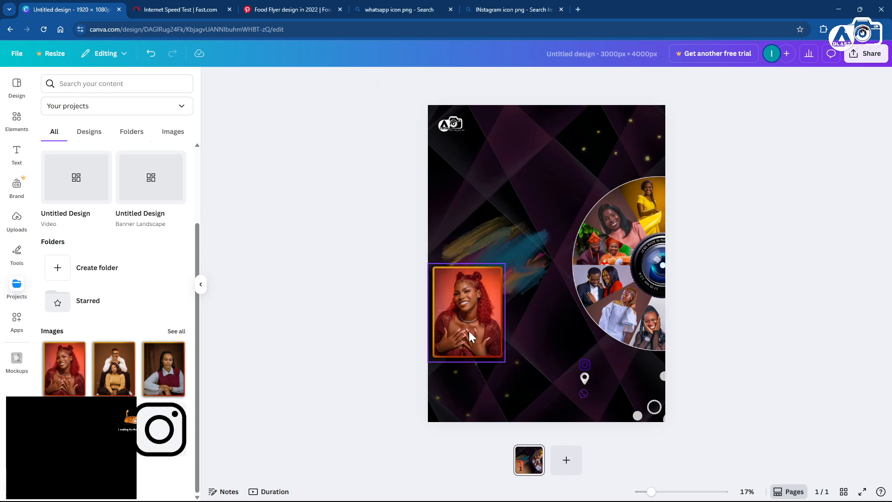
{"action": "left_click", "coordinate": [480, 336]}
{"action": "left_click_drag", "start_coordinate": [505, 362], "coordinate": [475, 340]}
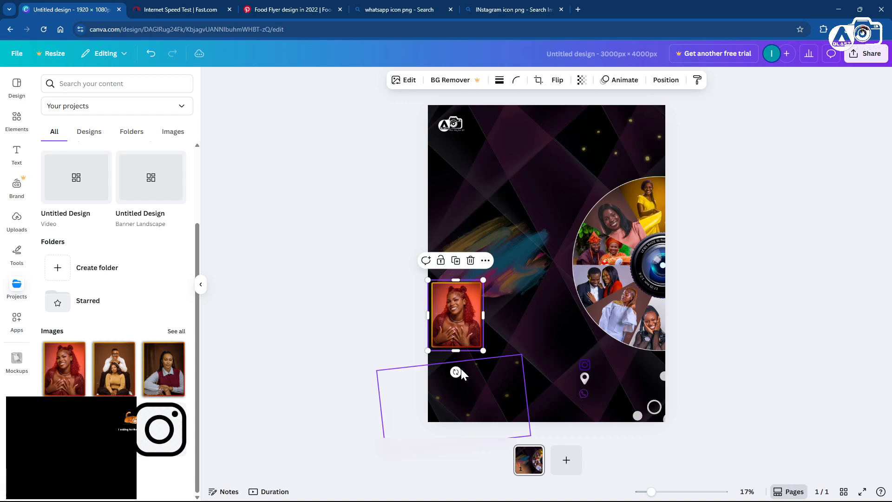
{"action": "left_click_drag", "start_coordinate": [458, 373], "coordinate": [468, 370]}
{"action": "left_click_drag", "start_coordinate": [460, 328], "coordinate": [470, 333]}
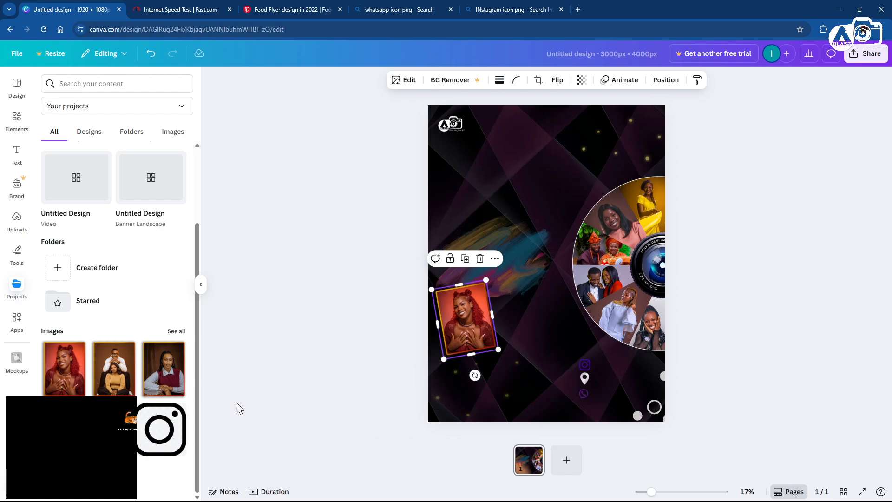
Add the framed couple portrait, shrink it, tilt it slightly clockwise and place it beside the red-haired woman's portrait.
{"action": "left_click", "coordinate": [114, 367]}
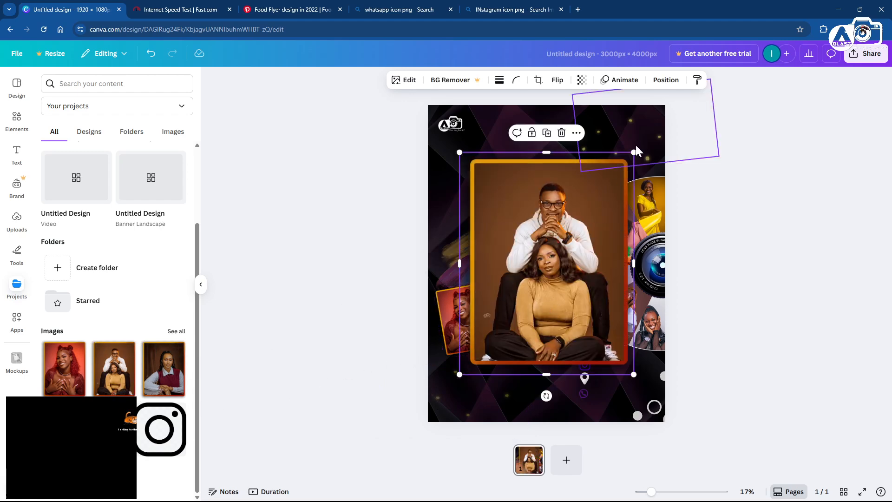
{"action": "left_click_drag", "start_coordinate": [635, 152], "coordinate": [525, 292]}
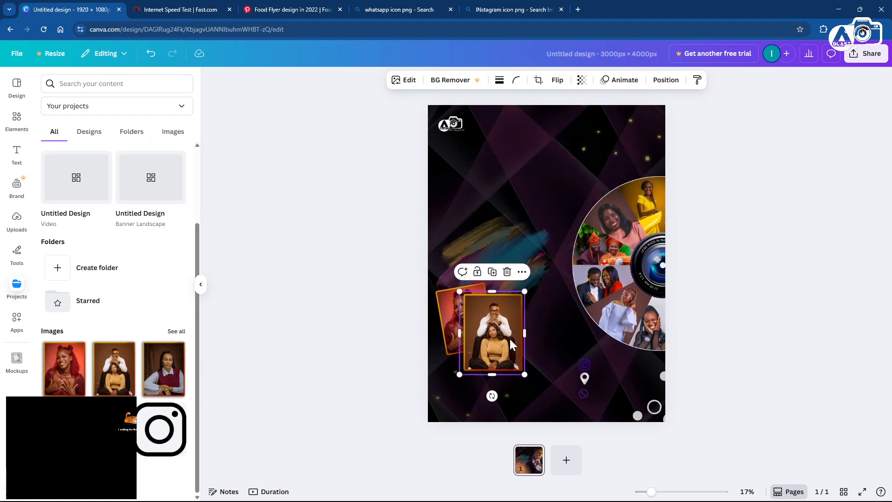
{"action": "left_click_drag", "start_coordinate": [511, 340], "coordinate": [547, 337]}
{"action": "left_click_drag", "start_coordinate": [501, 382], "coordinate": [520, 379]}
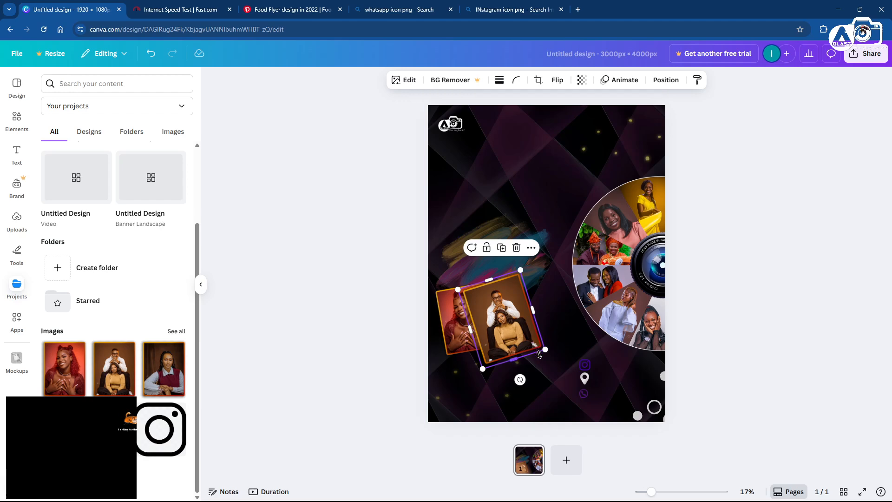
{"action": "left_click_drag", "start_coordinate": [545, 349], "coordinate": [487, 375]}
{"action": "mouse_move", "coordinate": [509, 319]}
{"action": "left_mouse_down"}
{"action": "mouse_move", "coordinate": [519, 328]}
{"action": "mouse_move", "coordinate": [507, 327]}
{"action": "left_mouse_up"}
Add the framed portrait of the woman in the burgundy vest as the third in the row, scaled down and tilted counterclockwise.
{"action": "left_click", "coordinate": [179, 393]}
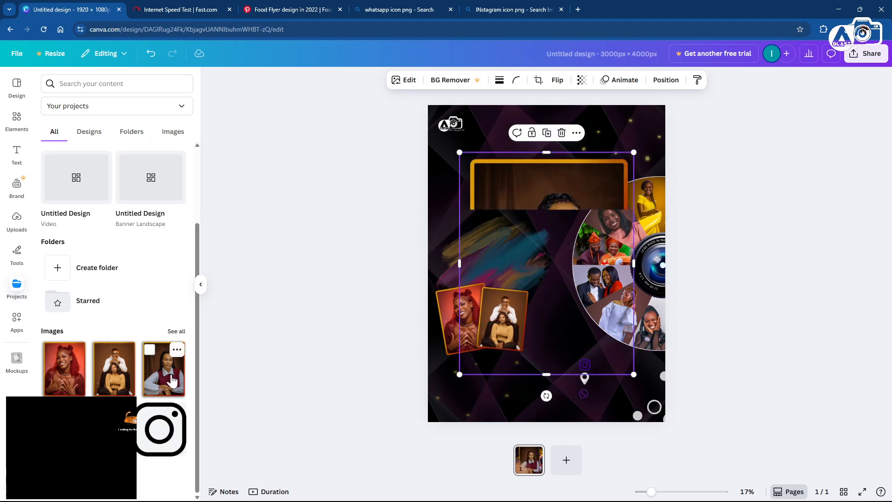
{"action": "left_click_drag", "start_coordinate": [631, 153], "coordinate": [518, 283]}
{"action": "left_click_drag", "start_coordinate": [501, 347], "coordinate": [557, 342]}
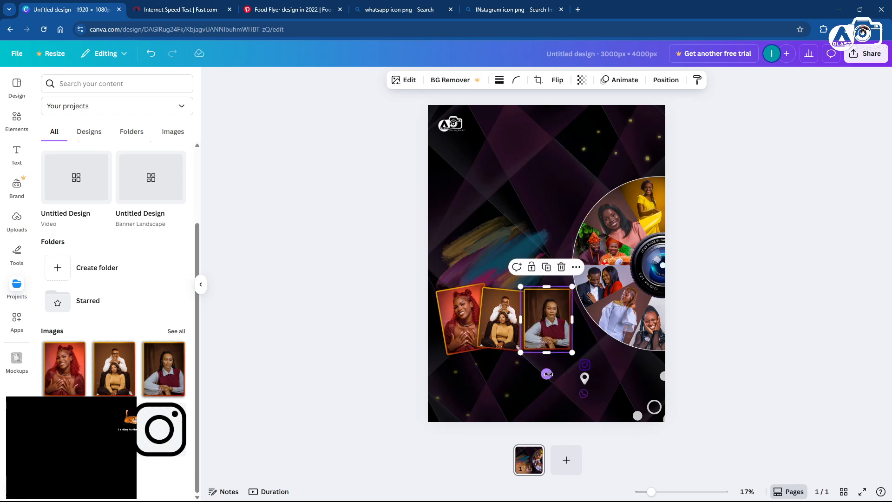
{"action": "left_click_drag", "start_coordinate": [547, 373], "coordinate": [558, 373]}
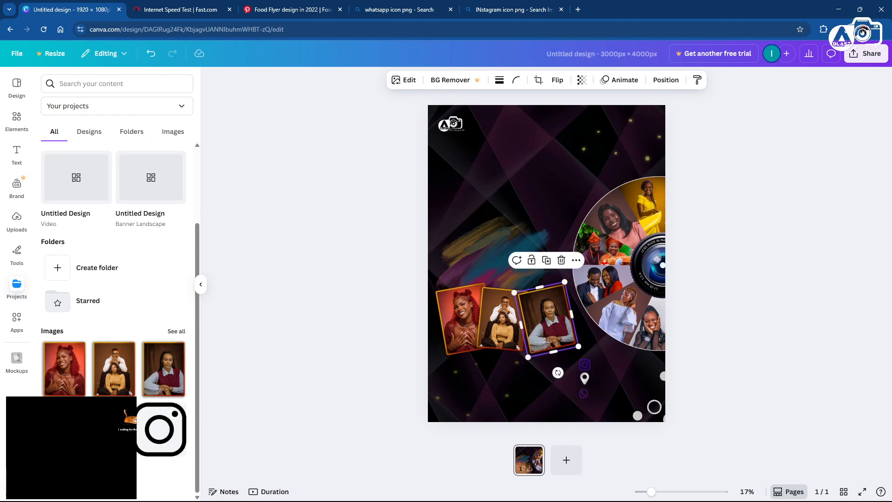
Add the framed portrait of the woman in the striped headwrap as the fourth in the row, scaled down and tilted slightly clockwise.
{"action": "key", "text": "ctrl+v"}
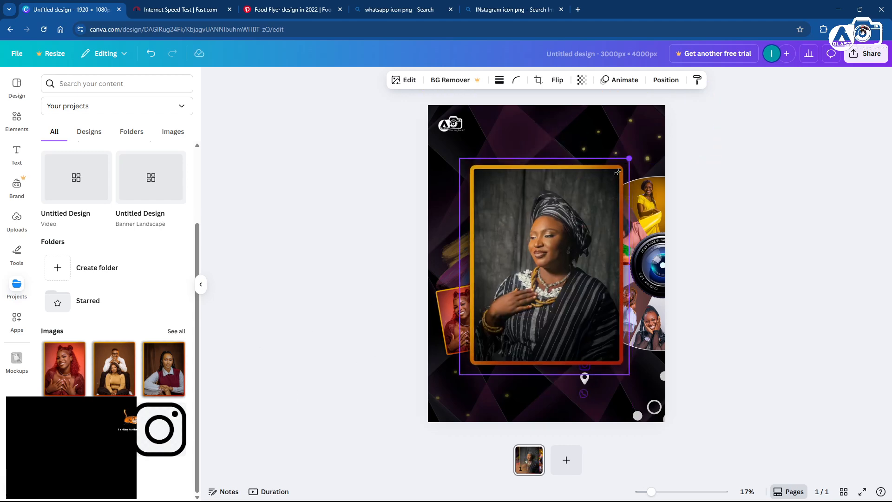
{"action": "left_click_drag", "start_coordinate": [619, 172], "coordinate": [517, 301]}
{"action": "left_click_drag", "start_coordinate": [503, 342], "coordinate": [608, 316]}
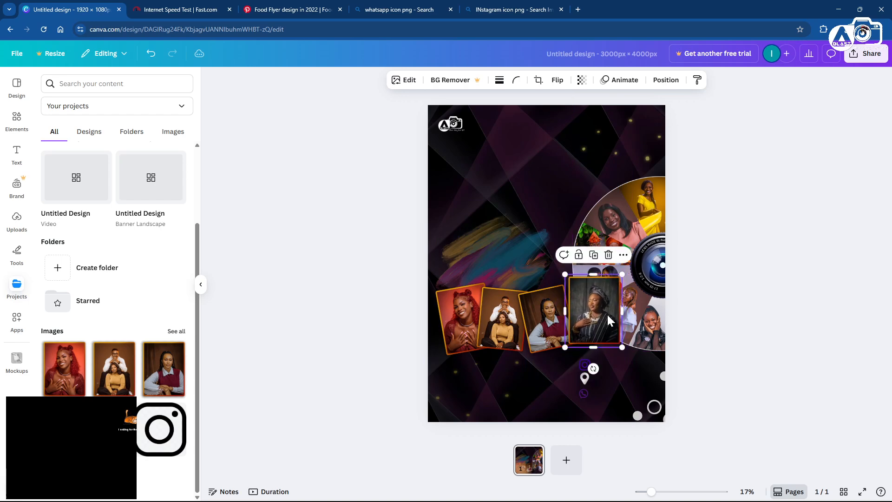
{"action": "left_click_drag", "start_coordinate": [620, 278], "coordinate": [610, 289]}
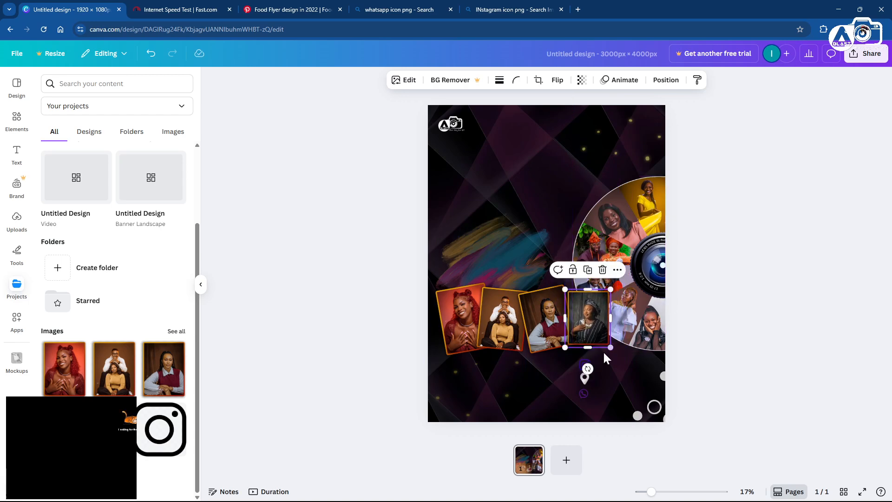
{"action": "left_click_drag", "start_coordinate": [588, 367], "coordinate": [584, 368]}
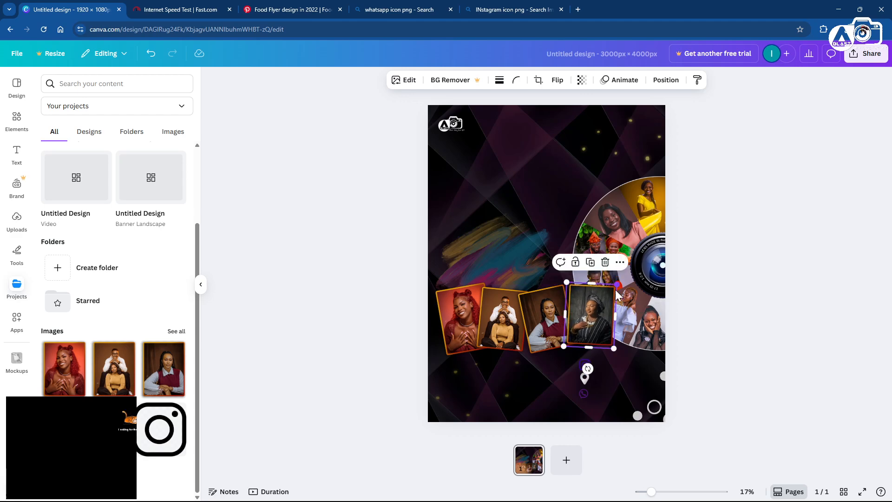
Shrink the circular photo collage and move it up along the page's right edge, clear of the portrait row.
{"action": "left_click", "coordinate": [648, 314]}
{"action": "left_click_drag", "start_coordinate": [650, 305], "coordinate": [651, 264]}
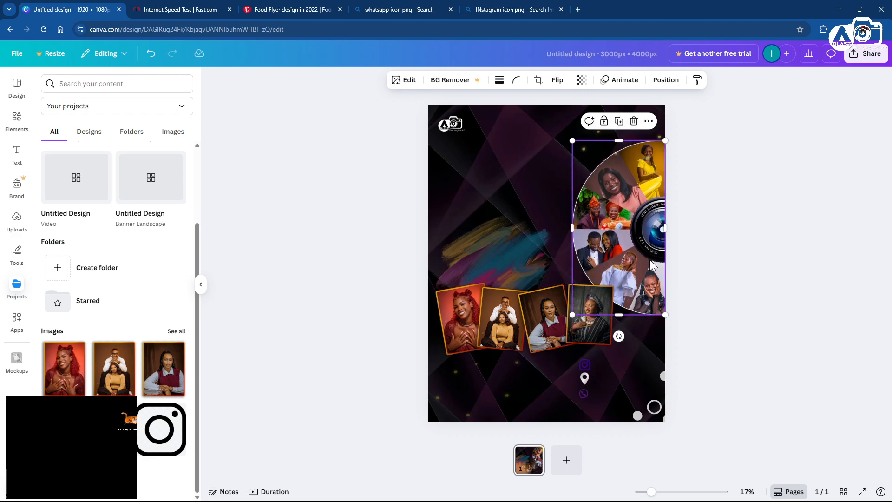
{"action": "left_click_drag", "start_coordinate": [573, 147], "coordinate": [604, 207]}
{"action": "left_click_drag", "start_coordinate": [652, 263], "coordinate": [657, 235]}
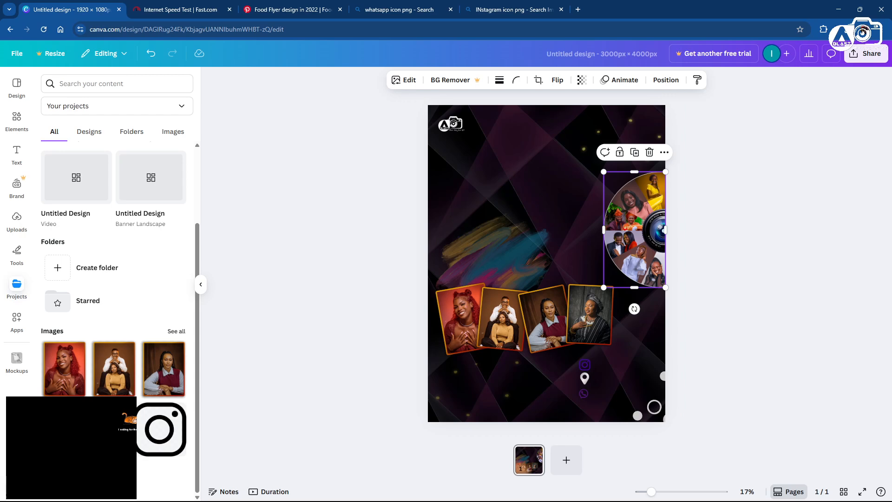
Add the framed portrait of the man in the brown jacket, shrink it, tilt it clockwise and place it at the row's right end.
{"action": "left_click", "coordinate": [114, 428]}
{"action": "left_click_drag", "start_coordinate": [464, 153], "coordinate": [599, 247]}
{"action": "key", "text": "ctrl+z"}
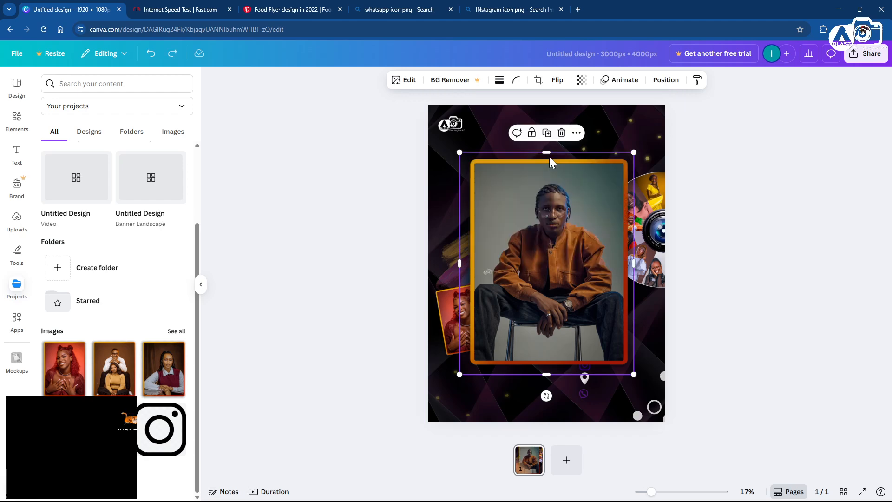
{"action": "left_click_drag", "start_coordinate": [459, 152], "coordinate": [620, 283]}
{"action": "left_click_drag", "start_coordinate": [633, 344], "coordinate": [634, 322]}
{"action": "key", "text": "ctrl+z"}
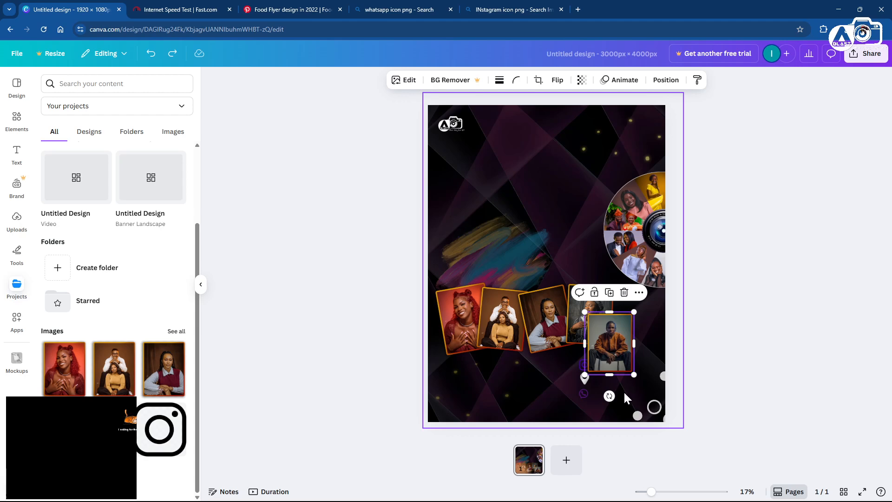
{"action": "left_click_drag", "start_coordinate": [610, 396], "coordinate": [599, 395]}
{"action": "left_click_drag", "start_coordinate": [608, 344], "coordinate": [634, 316]}
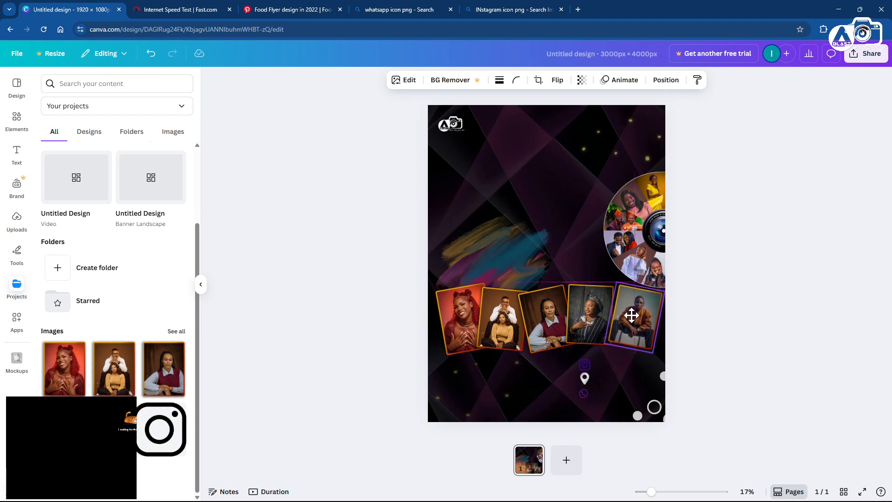
{"action": "left_click", "coordinate": [711, 358]}
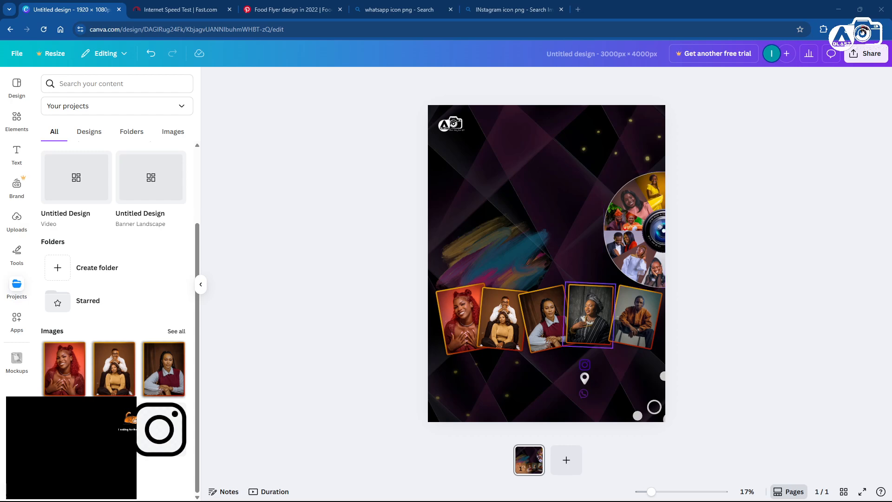
Nudge the inner portraits sideways to even out the spacing between the five framed portraits.
{"action": "left_click", "coordinate": [564, 325]}
{"action": "left_click_drag", "start_coordinate": [603, 317], "coordinate": [640, 327]}
{"action": "left_click_drag", "start_coordinate": [549, 328], "coordinate": [461, 321]}
{"action": "left_click", "coordinate": [733, 335]}
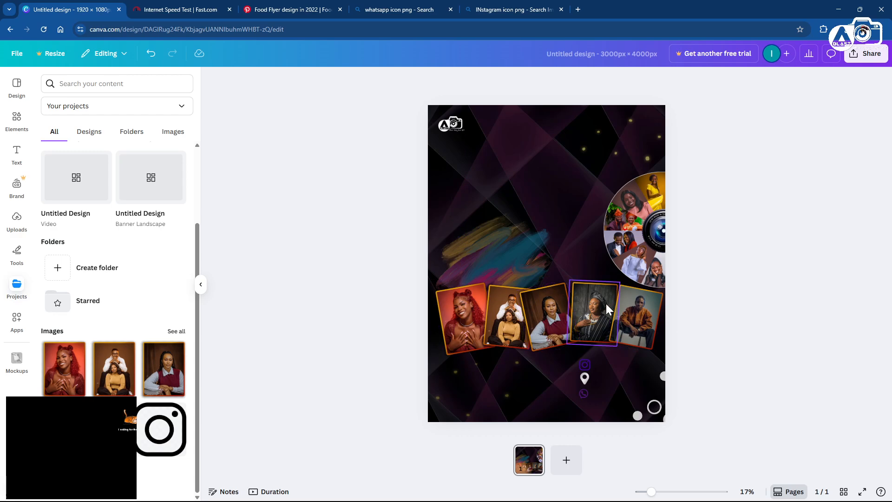
Tilt the man's portrait counterclockwise and the headwrap portrait slightly more clockwise, then adjust their positions in the row.
{"action": "left_click", "coordinate": [625, 312]}
{"action": "left_click_drag", "start_coordinate": [625, 369], "coordinate": [644, 378]}
{"action": "left_click", "coordinate": [585, 321]}
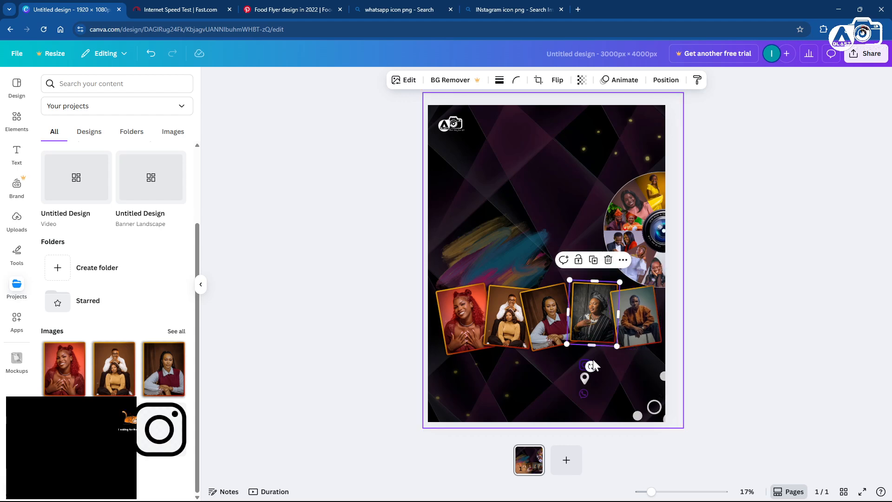
{"action": "left_click_drag", "start_coordinate": [592, 366], "coordinate": [589, 366]}
{"action": "left_click_drag", "start_coordinate": [589, 312], "coordinate": [584, 313]}
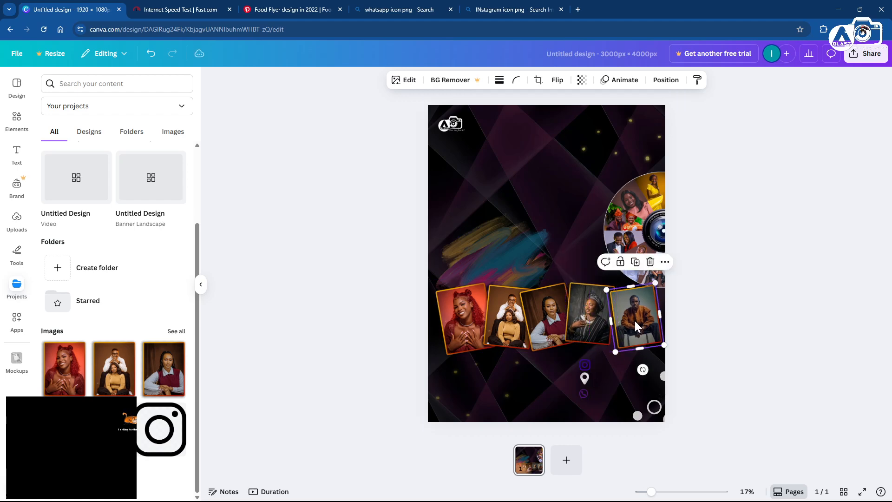
{"action": "left_click", "coordinate": [638, 317]}
{"action": "left_click_drag", "start_coordinate": [638, 320], "coordinate": [649, 322]}
{"action": "left_click", "coordinate": [714, 354]}
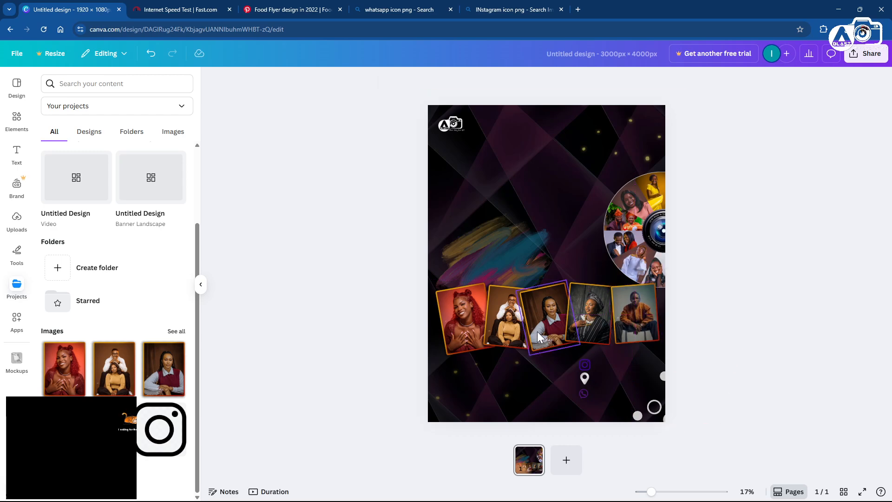
Shift the burgundy-vest portrait slightly within the row, then straighten and nudge the couple portrait beside it.
{"action": "left_click", "coordinate": [541, 317]}
{"action": "left_click_drag", "start_coordinate": [537, 320], "coordinate": [546, 330]}
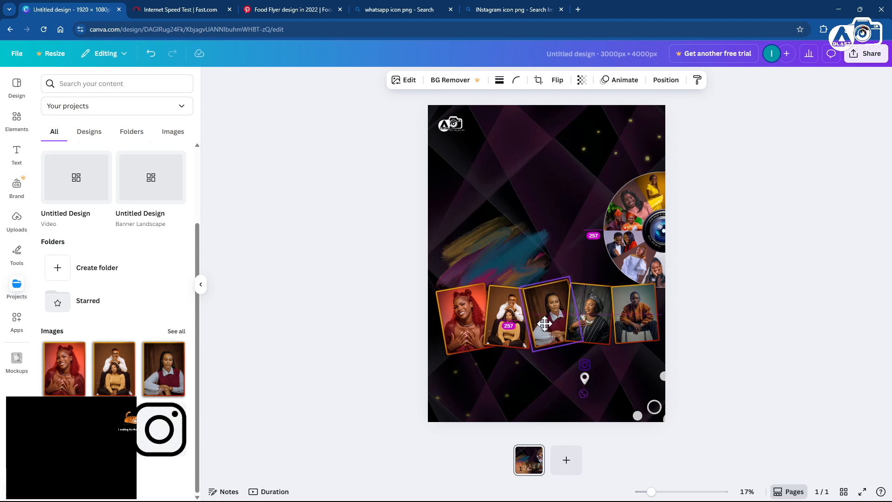
{"action": "left_click", "coordinate": [711, 339]}
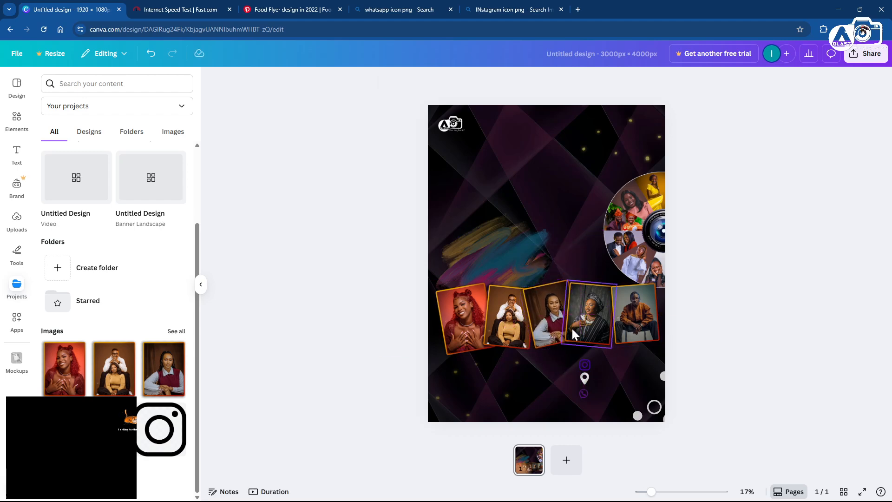
{"action": "left_click", "coordinate": [495, 332]}
{"action": "left_click_drag", "start_coordinate": [511, 328], "coordinate": [511, 325]}
{"action": "left_click", "coordinate": [507, 325]}
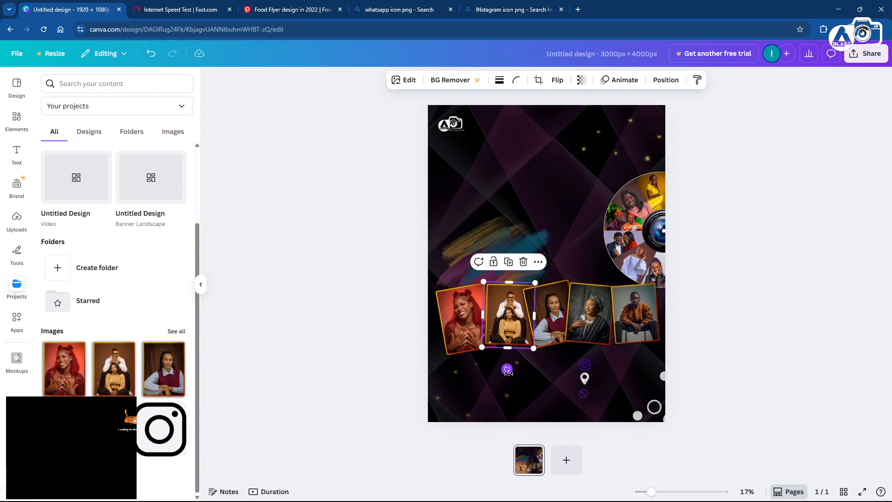
Tilt the man's portrait clockwise at the end of the row and fine-tune its angle and position.
{"action": "left_click", "coordinate": [650, 325]}
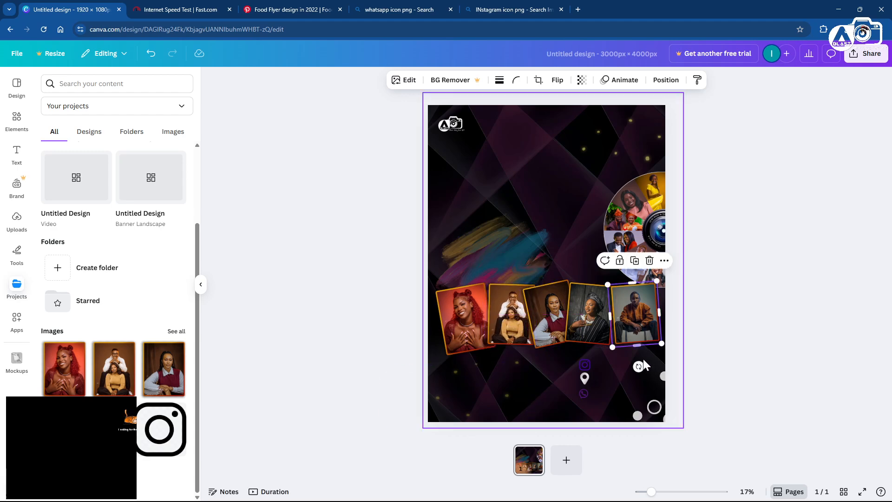
{"action": "left_click_drag", "start_coordinate": [639, 367], "coordinate": [617, 364]}
{"action": "left_click_drag", "start_coordinate": [645, 315], "coordinate": [645, 320]}
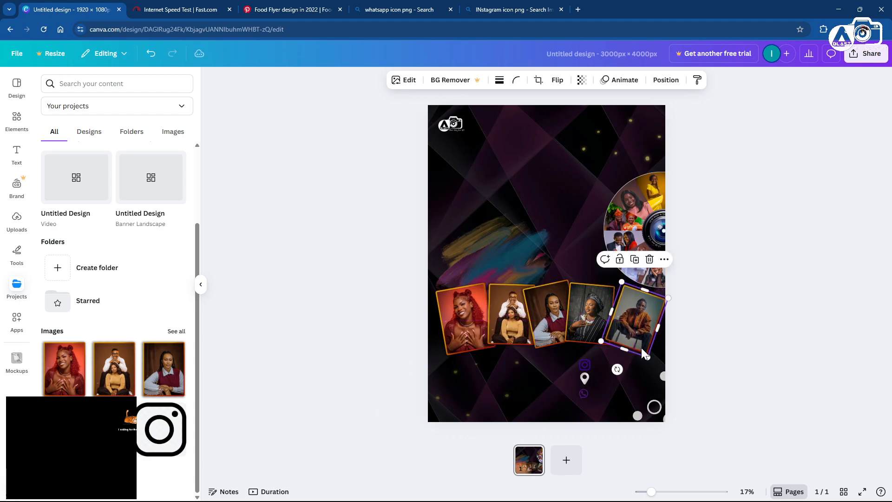
{"action": "left_click_drag", "start_coordinate": [618, 369], "coordinate": [621, 371]}
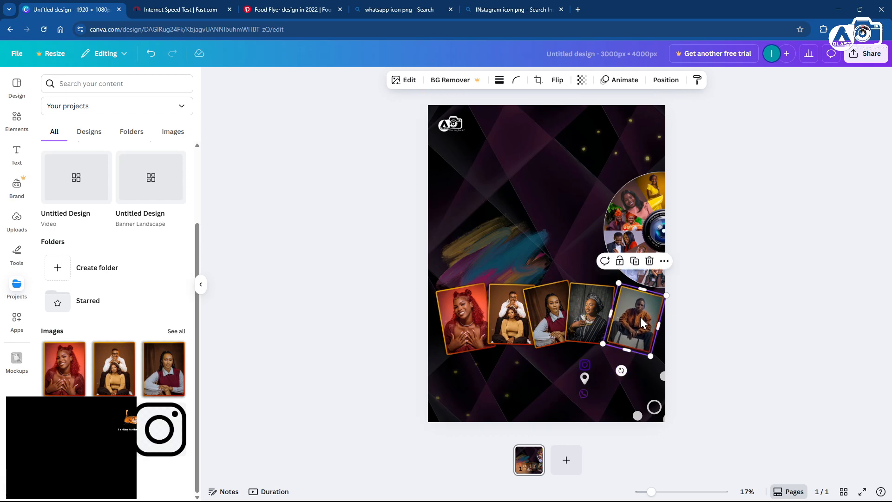
Straighten the burgundy-vest portrait and raise it slightly at the centre of the portrait row.
{"action": "left_click", "coordinate": [548, 321]}
{"action": "left_click_drag", "start_coordinate": [559, 370], "coordinate": [551, 371]}
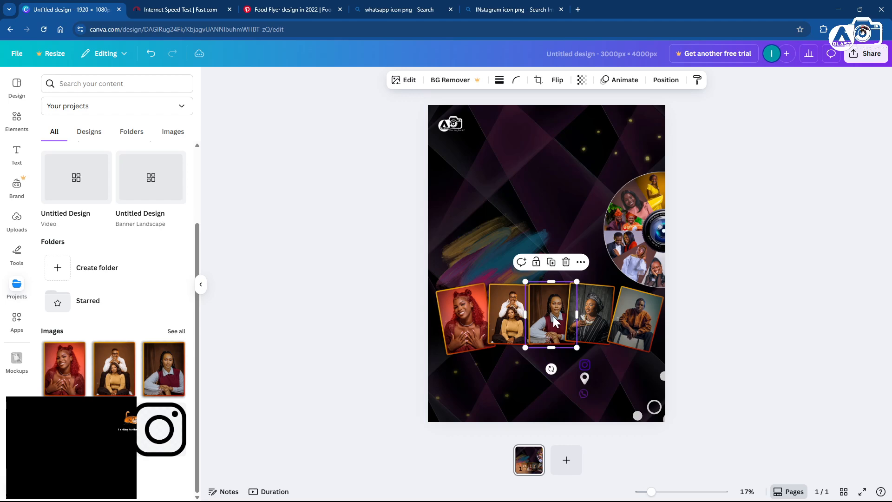
{"action": "left_click_drag", "start_coordinate": [553, 316], "coordinate": [553, 315]}
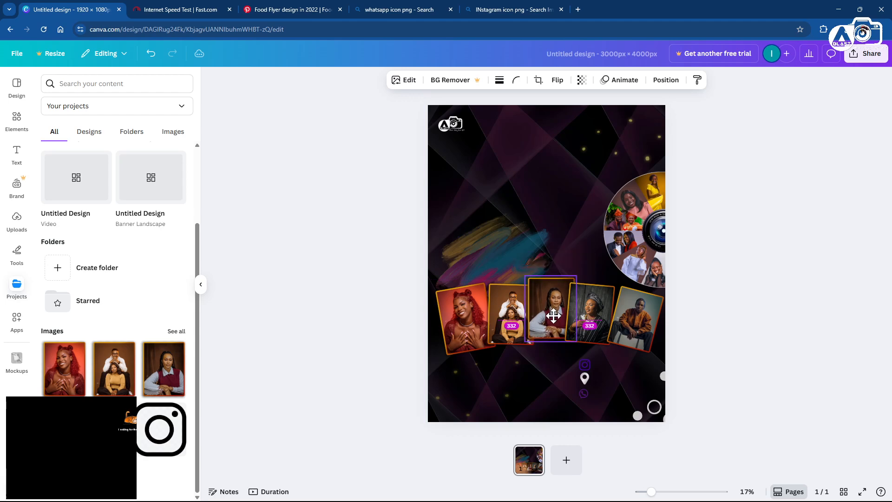
Reorder the layers so the headwrap portrait sits directly beneath the burgundy-vest portrait.
{"action": "left_click", "coordinate": [598, 321]}
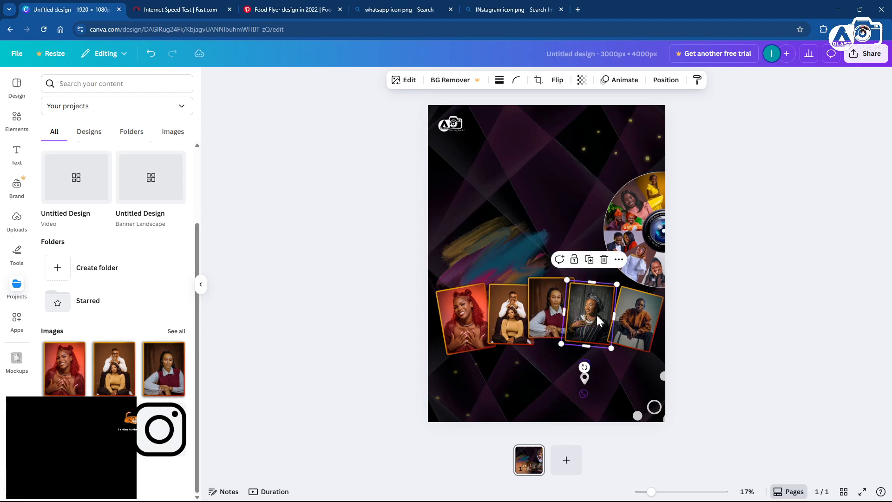
{"action": "left_click", "coordinate": [619, 259]}
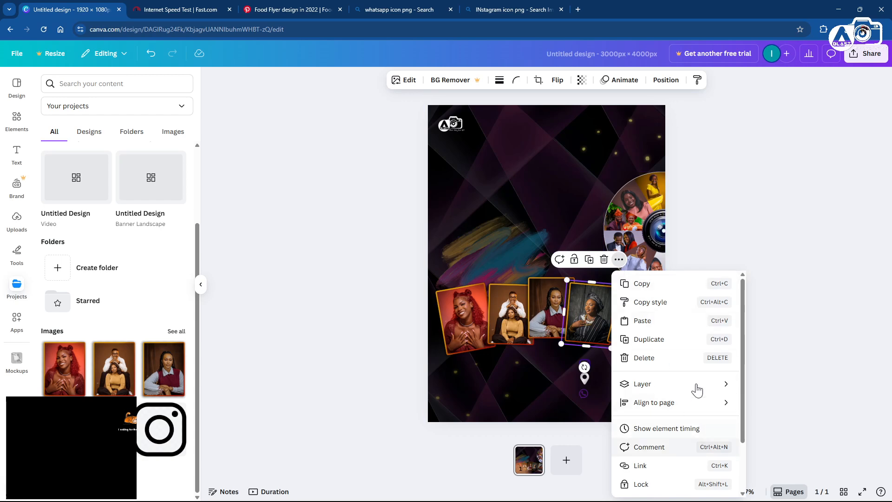
{"action": "left_click", "coordinate": [586, 314]}
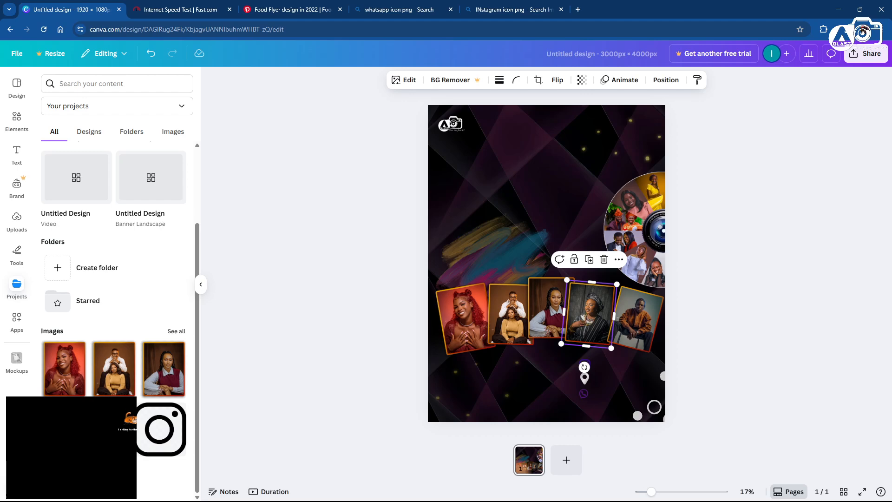
{"action": "key", "text": "alt+1"}
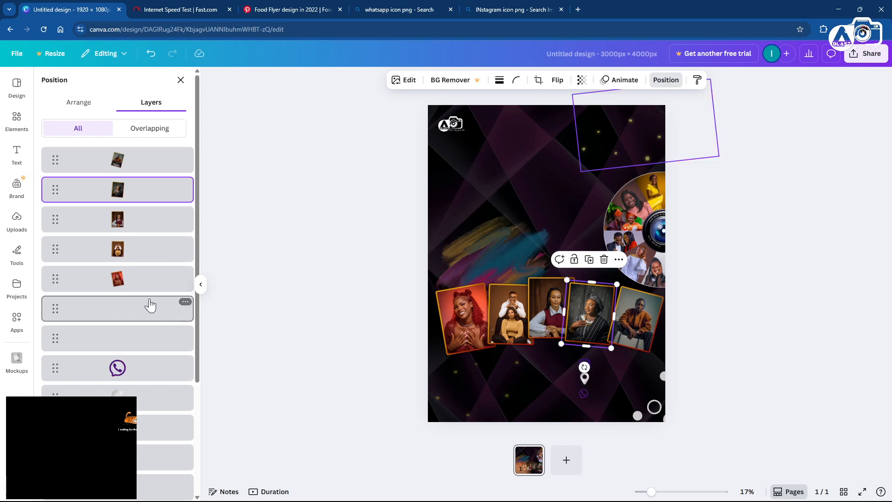
{"action": "left_click_drag", "start_coordinate": [46, 195], "coordinate": [54, 251]}
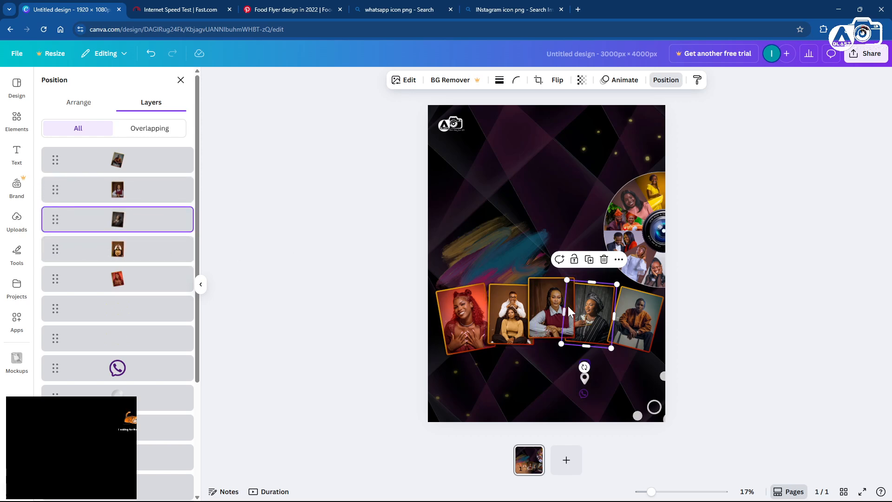
Tilt the couple portrait counterclockwise and nudge the burgundy-vest, red-haired woman's and man's portraits to balance the row.
{"action": "left_click", "coordinate": [563, 325]}
{"action": "left_click_drag", "start_coordinate": [560, 324], "coordinate": [559, 322]}
{"action": "left_click", "coordinate": [510, 325]}
{"action": "mouse_move", "coordinate": [510, 368]}
{"action": "left_mouse_down"}
{"action": "mouse_move", "coordinate": [532, 378]}
{"action": "mouse_move", "coordinate": [516, 366]}
{"action": "left_mouse_up"}
{"action": "left_click", "coordinate": [471, 326]}
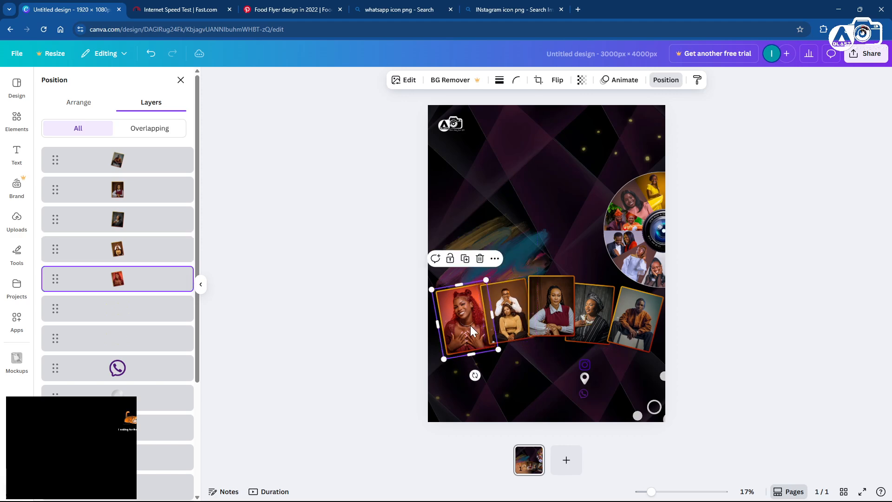
{"action": "left_click_drag", "start_coordinate": [475, 321], "coordinate": [461, 323]}
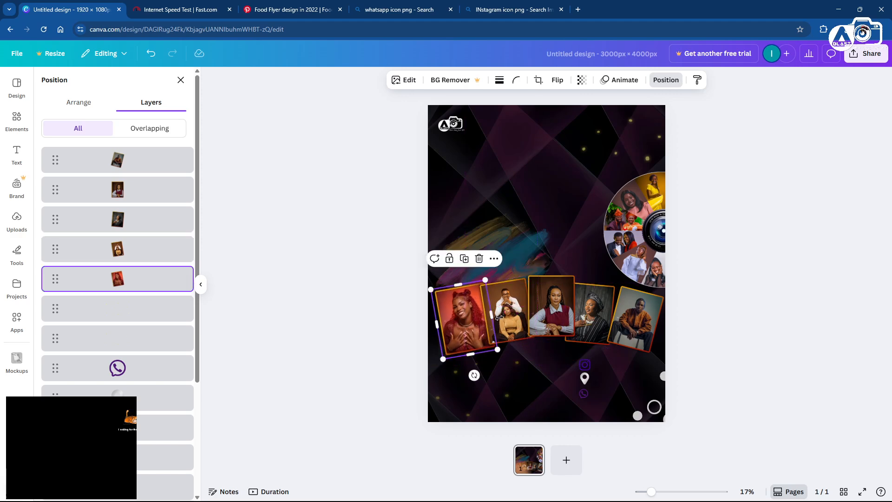
{"action": "left_click", "coordinate": [609, 317]}
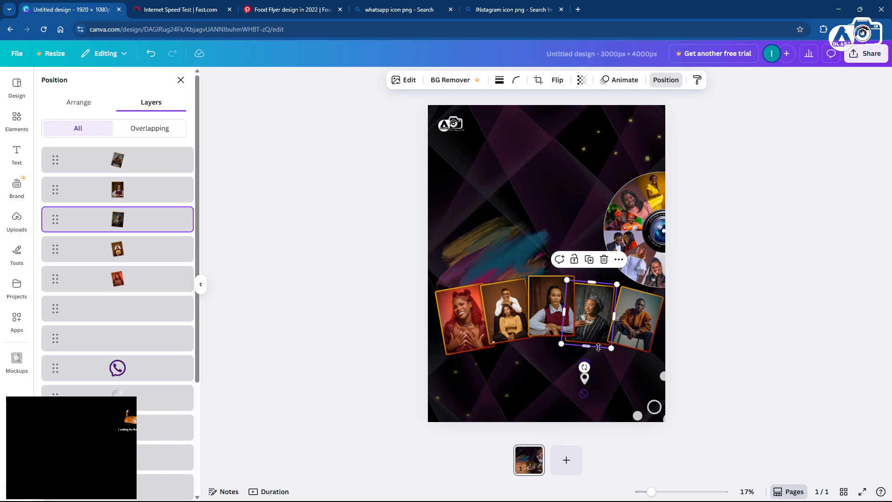
{"action": "left_click", "coordinate": [641, 316]}
{"action": "left_click_drag", "start_coordinate": [629, 336], "coordinate": [629, 327]}
{"action": "left_click", "coordinate": [688, 328]}
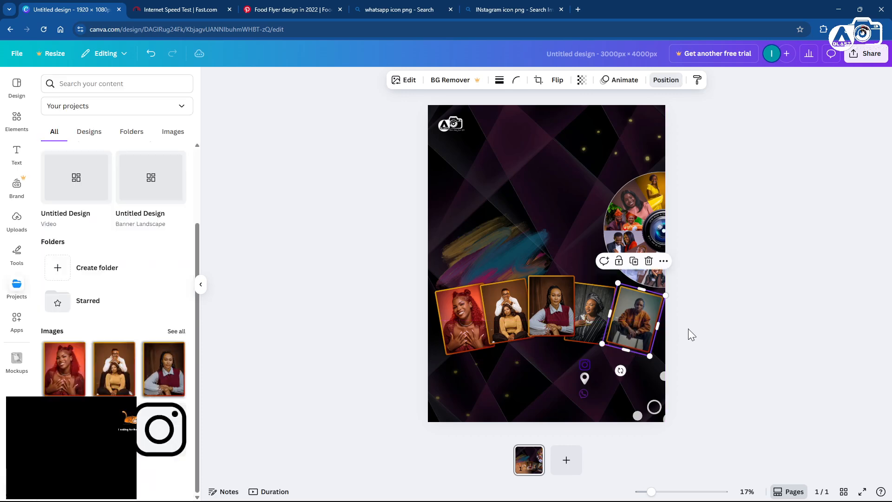
Enlarge the central burgundy-vest portrait and shift the headwrap and man's portraits outward to make room for it.
{"action": "left_click", "coordinate": [549, 308]}
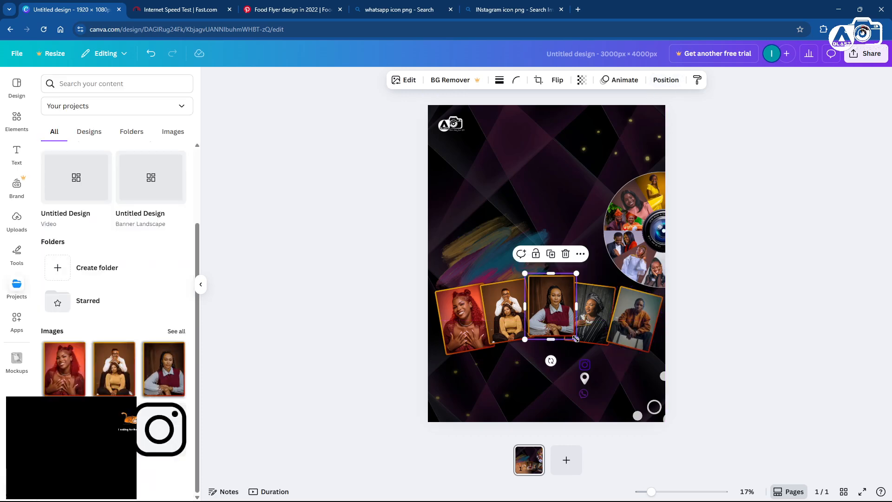
{"action": "left_click_drag", "start_coordinate": [577, 339], "coordinate": [555, 339]}
{"action": "left_click", "coordinate": [737, 340]}
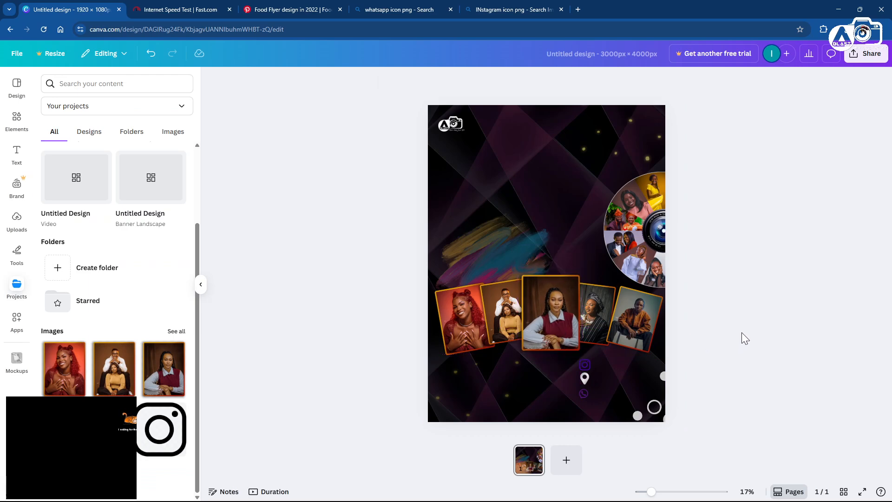
{"action": "left_click", "coordinate": [606, 329]}
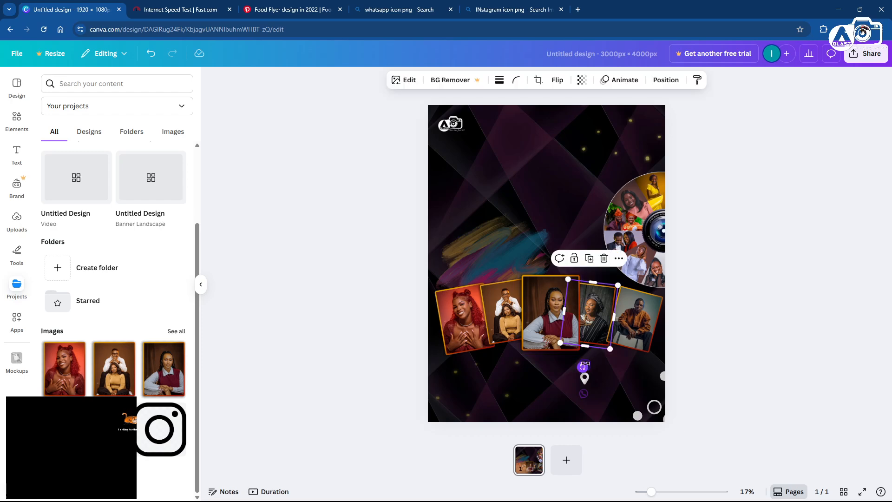
{"action": "left_click_drag", "start_coordinate": [560, 343], "coordinate": [654, 328]}
{"action": "left_click", "coordinate": [648, 324]}
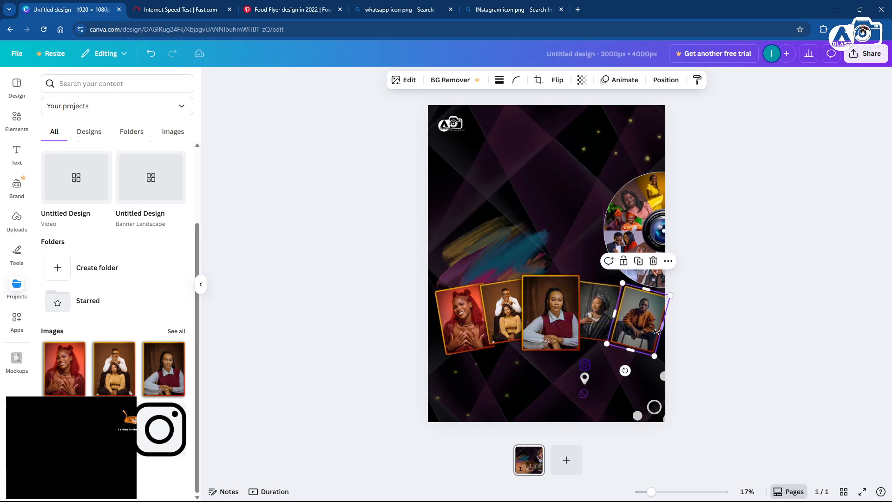
Shrink the red-haired woman's portrait and tilt it clockwise, then tilt the man's portrait counterclockwise at the opposite end of the row.
{"action": "left_click", "coordinate": [468, 334]}
{"action": "left_click_drag", "start_coordinate": [474, 375], "coordinate": [479, 325]}
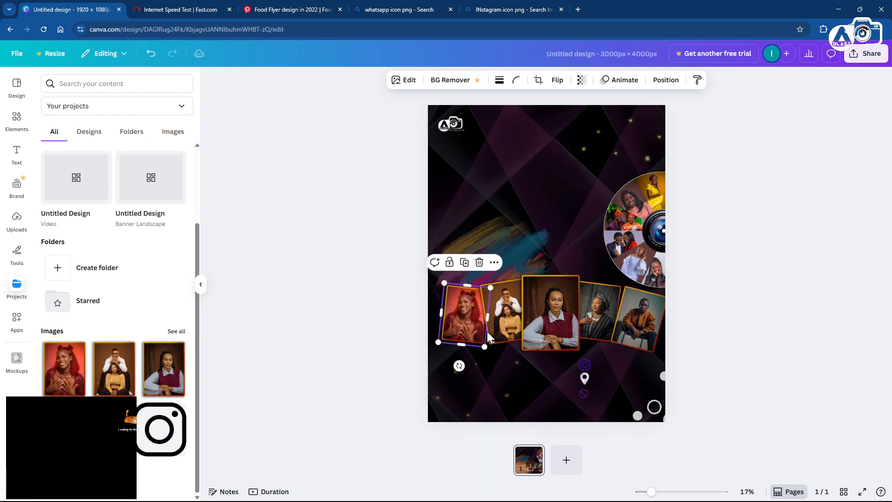
{"action": "left_click", "coordinate": [646, 334]}
{"action": "left_click_drag", "start_coordinate": [629, 368], "coordinate": [641, 333]}
Scale the central burgundy-vest portrait down slightly and fine-tune the placement of the portraits beside it.
{"action": "left_click", "coordinate": [565, 333]}
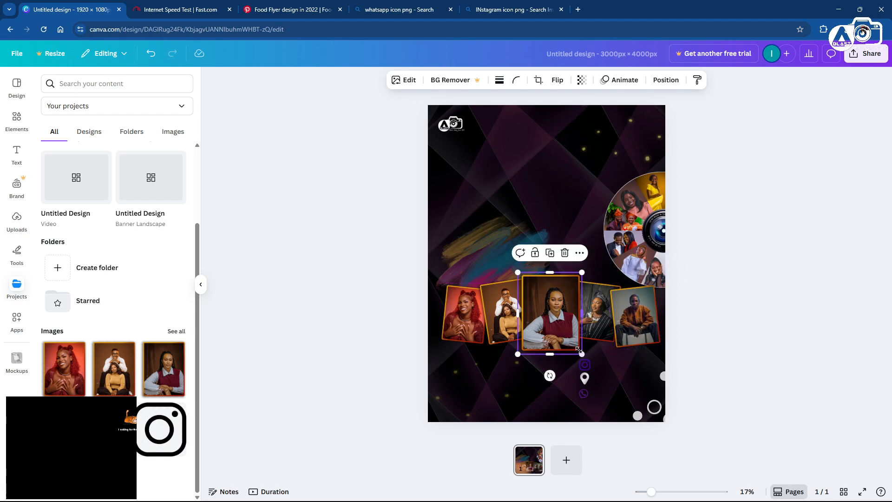
{"action": "left_click_drag", "start_coordinate": [579, 350], "coordinate": [573, 345]}
{"action": "left_click", "coordinate": [603, 330]}
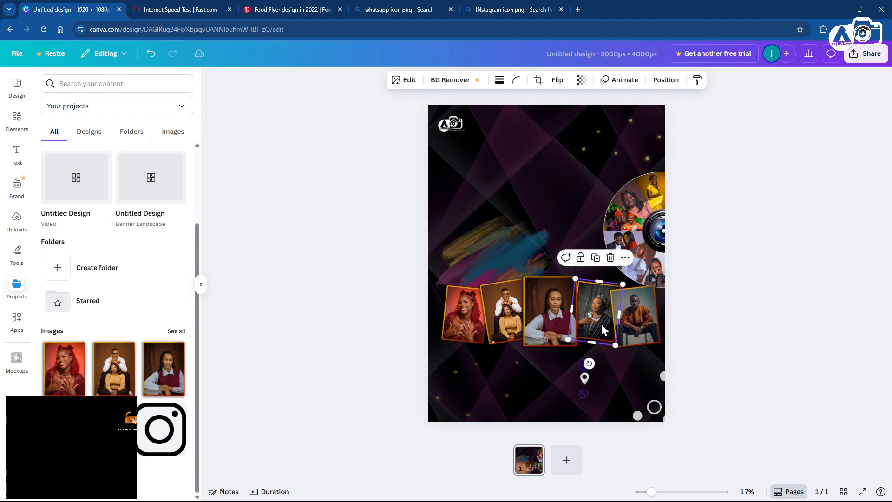
{"action": "left_click", "coordinate": [637, 321]}
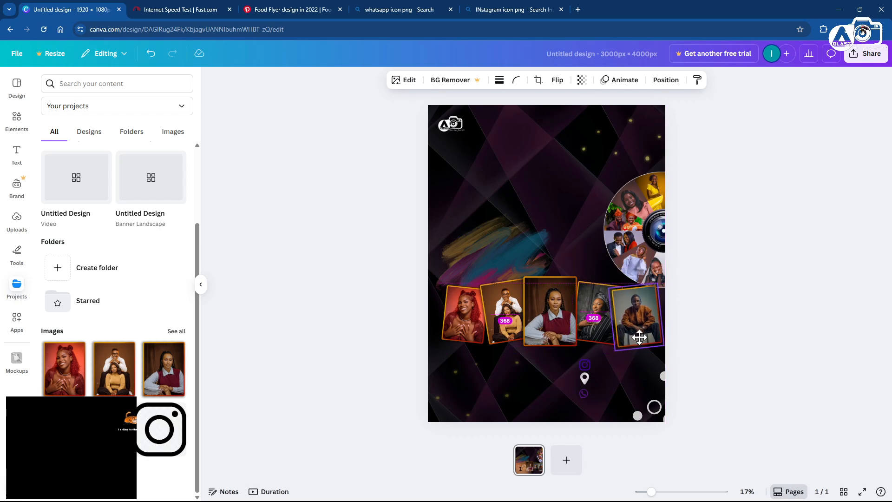
{"action": "left_click", "coordinate": [693, 325]}
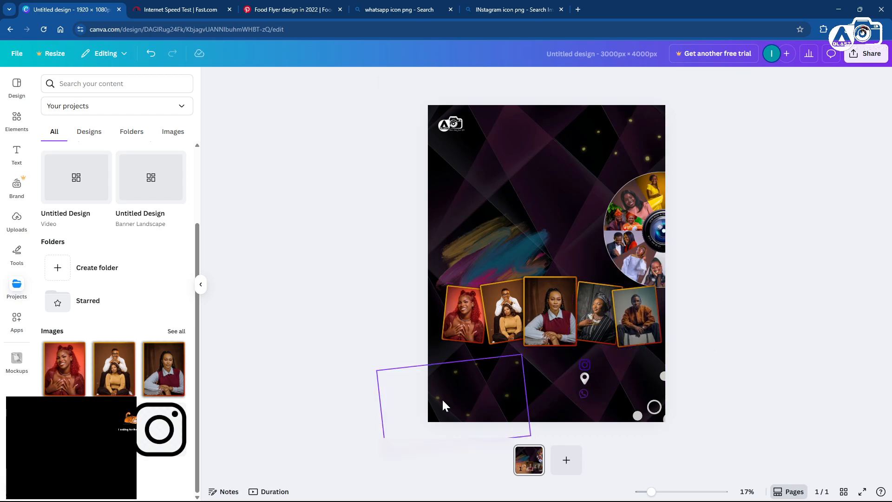
Make final small size adjustments to the central portrait and shrink the man's portrait slightly at the end of the row.
{"action": "left_click", "coordinate": [460, 331]}
{"action": "left_click_drag", "start_coordinate": [440, 345], "coordinate": [439, 344]}
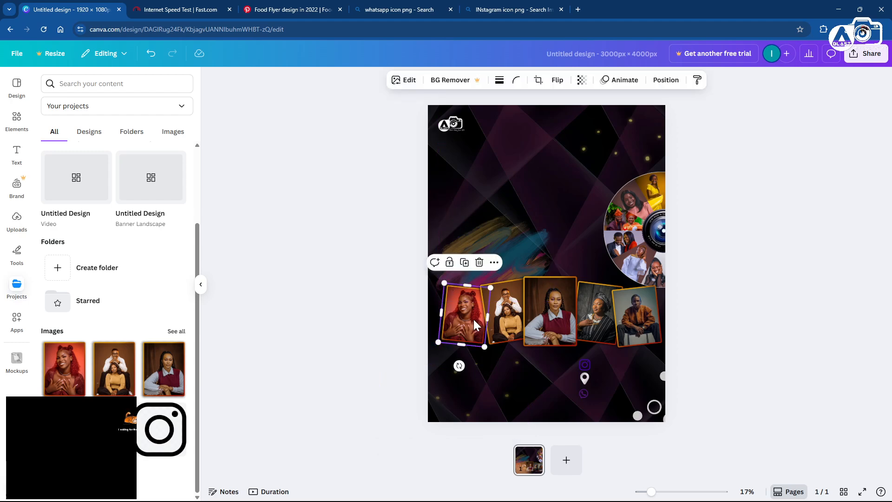
{"action": "left_click", "coordinate": [497, 316]}
{"action": "left_click", "coordinate": [543, 312]}
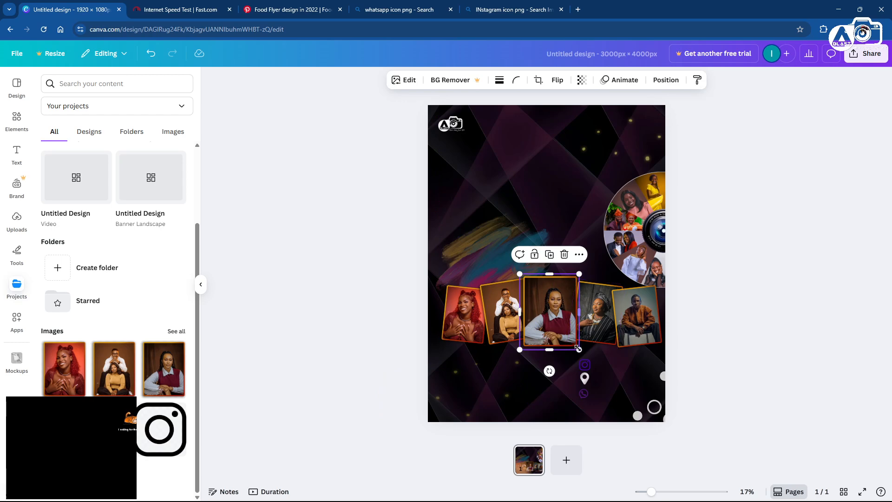
{"action": "left_click", "coordinate": [596, 316]}
{"action": "left_click", "coordinate": [637, 317]}
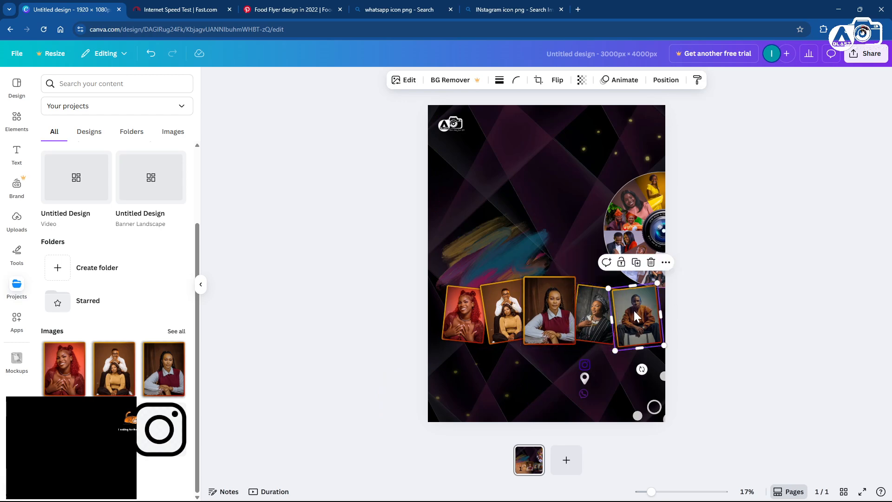
{"action": "left_click_drag", "start_coordinate": [654, 281], "coordinate": [650, 289]}
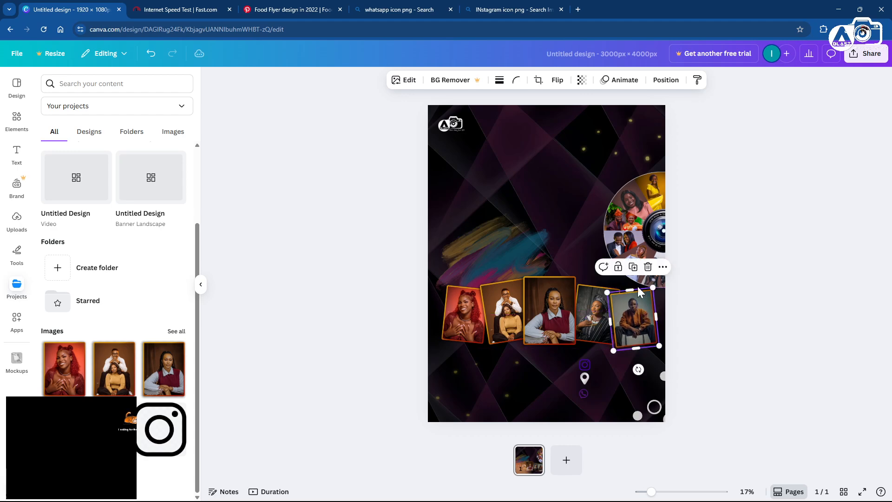
Move the circular camera-lens collage upward, enlarge it, and place it against the page's edge above the portrait row.
{"action": "left_click", "coordinate": [653, 235]}
{"action": "left_click_drag", "start_coordinate": [653, 235], "coordinate": [656, 223]}
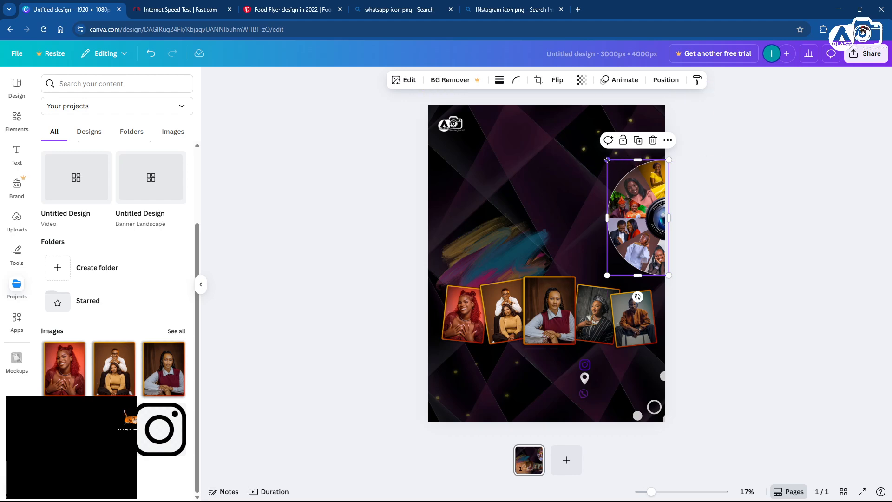
{"action": "left_click_drag", "start_coordinate": [607, 160], "coordinate": [581, 113]}
{"action": "left_click_drag", "start_coordinate": [639, 302], "coordinate": [624, 213]}
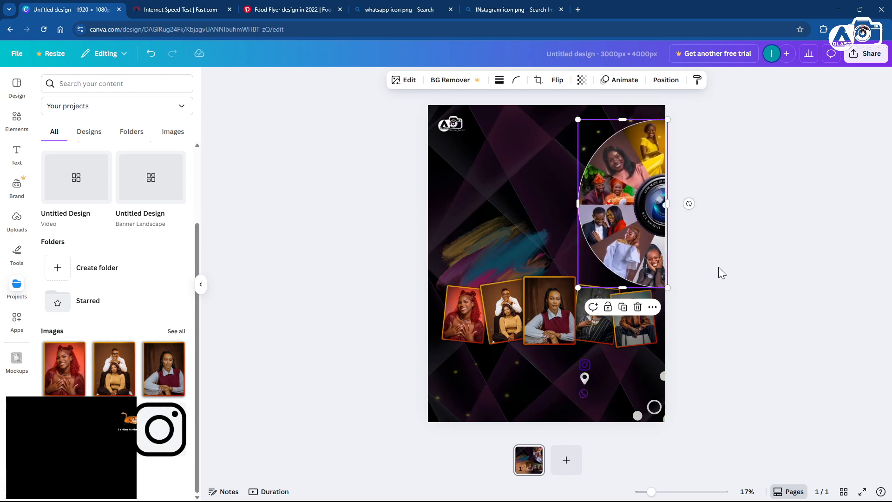
Move all five framed portraits together slightly lower on the page, clear of the camera-lens collage.
{"action": "left_click", "coordinate": [701, 292]}
{"action": "left_click_drag", "start_coordinate": [345, 318], "coordinate": [635, 348]}
{"action": "left_click", "coordinate": [633, 199]}
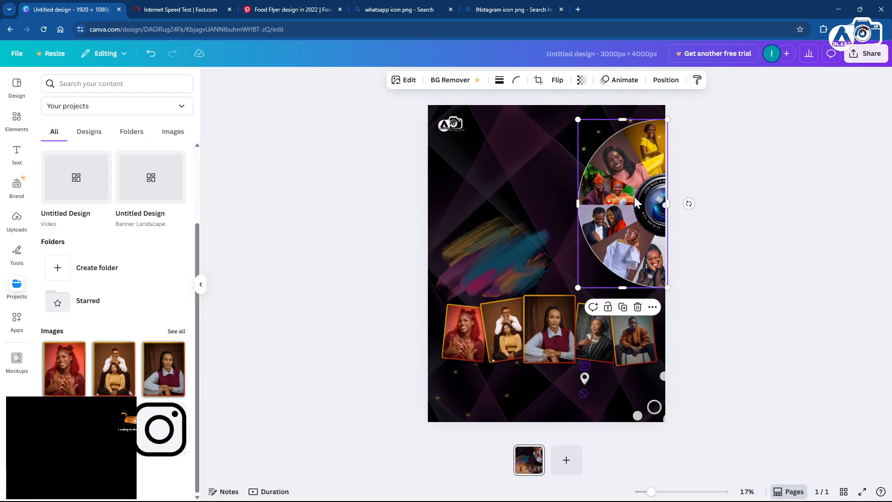
{"action": "left_click_drag", "start_coordinate": [393, 354], "coordinate": [647, 331]}
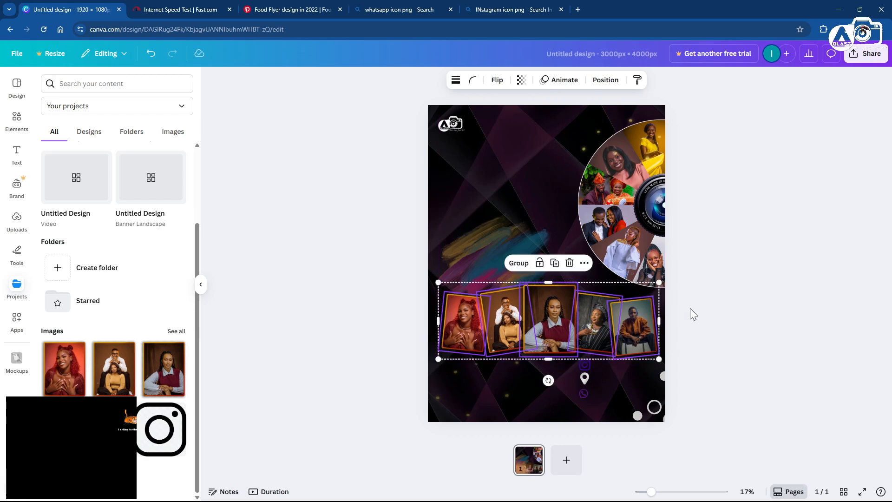
Scale the camera-lens collage down and realign it with the page's edge just above the portraits.
{"action": "left_click", "coordinate": [583, 129]}
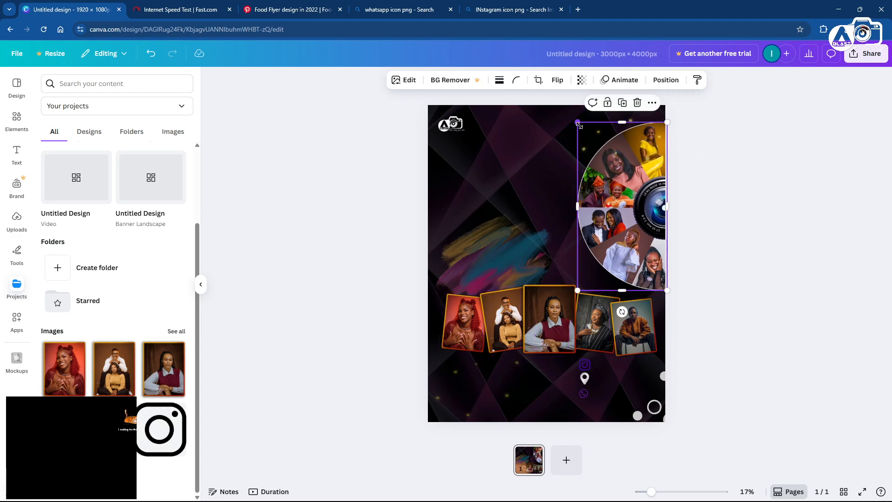
{"action": "left_click_drag", "start_coordinate": [579, 125], "coordinate": [593, 152]}
{"action": "left_click_drag", "start_coordinate": [624, 242], "coordinate": [622, 238]}
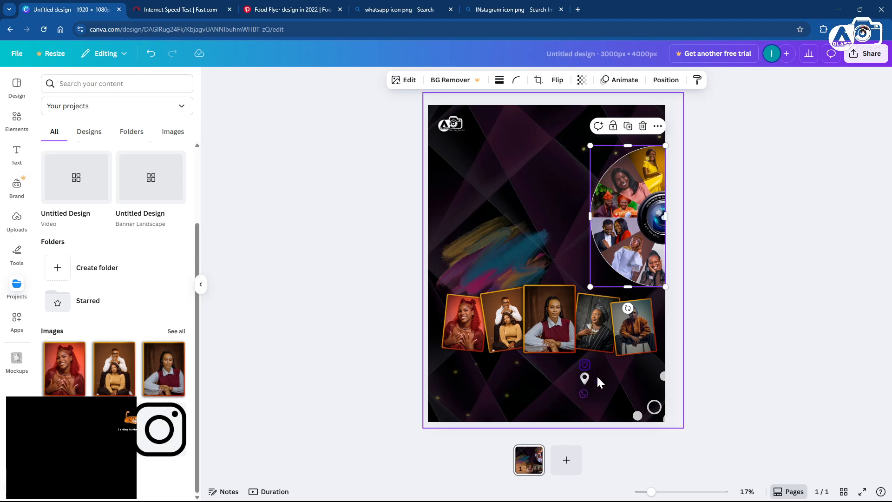
{"action": "left_click", "coordinate": [700, 357]}
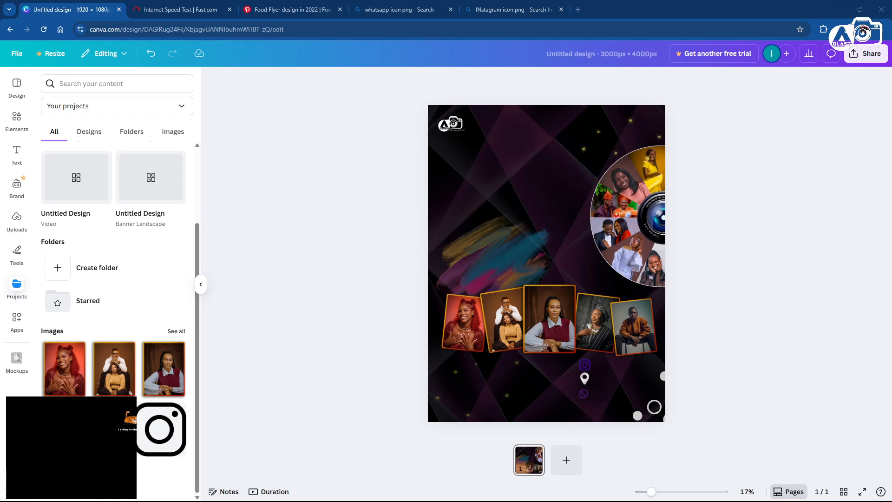
Add a text box reading "BLAST" and place it in the upper part of the page, beneath the logo.
{"action": "left_click", "coordinate": [17, 154]}
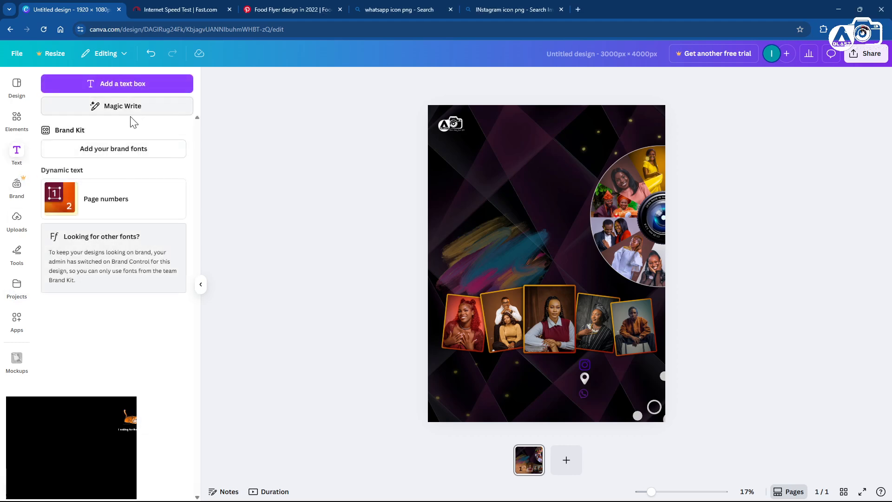
{"action": "left_click", "coordinate": [131, 87]}
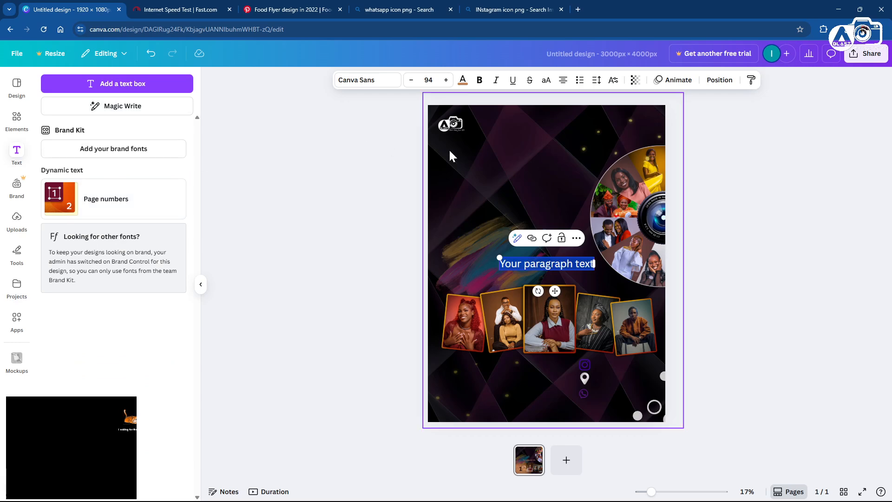
{"action": "type", "text": "BLAST"}
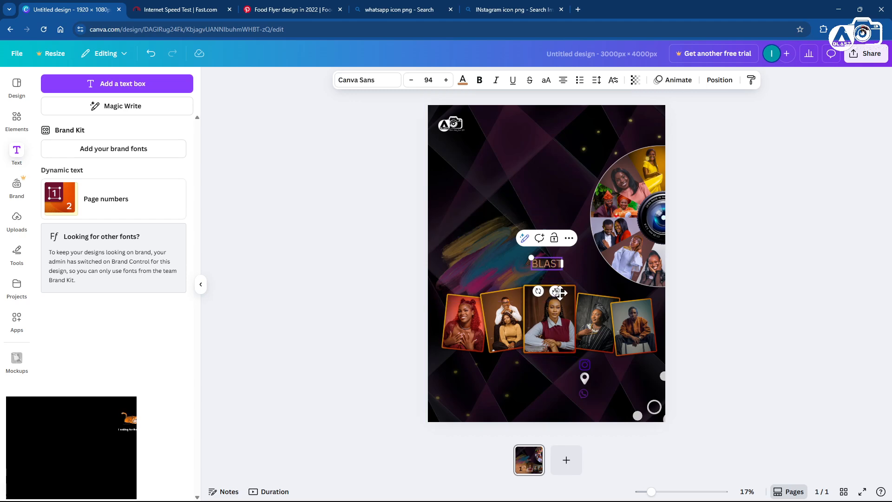
{"action": "left_click_drag", "start_coordinate": [555, 291], "coordinate": [504, 192]}
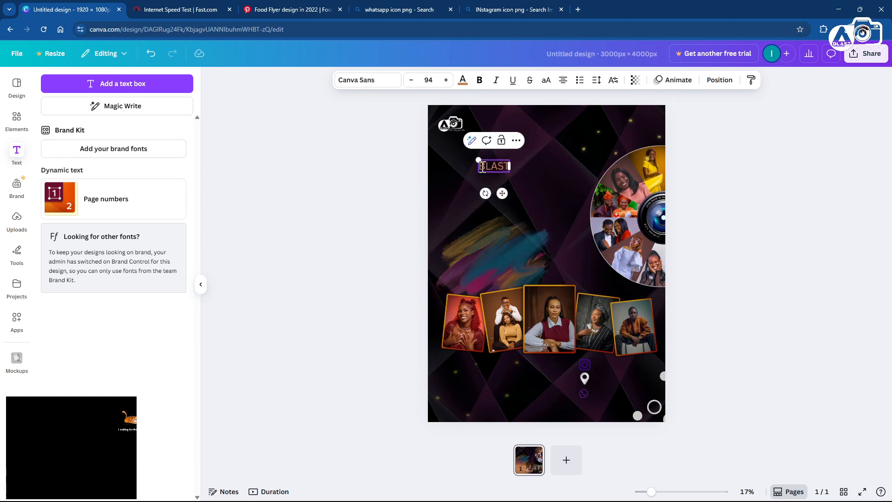
Scale the "BLAST" text up to about font size 176, keeping it beneath the logo.
{"action": "left_click_drag", "start_coordinate": [478, 159], "coordinate": [452, 149]}
{"action": "left_click", "coordinate": [461, 180]}
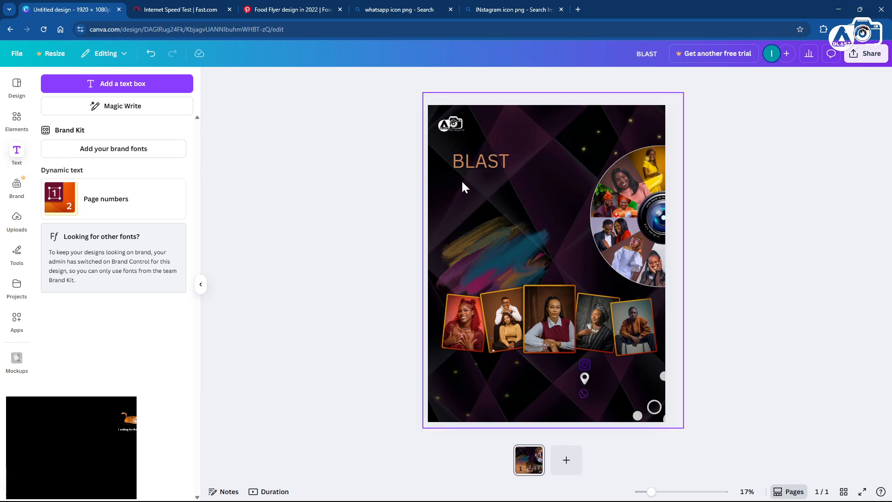
{"action": "left_click", "coordinate": [484, 161]}
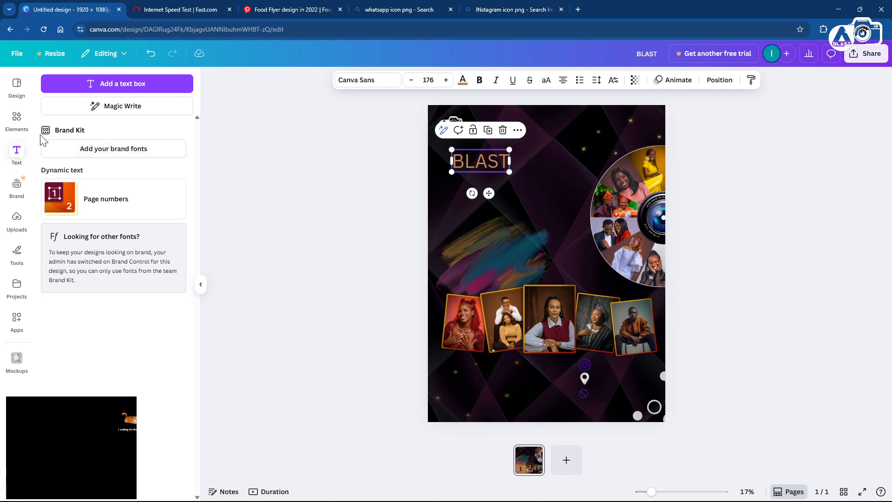
{"action": "left_click", "coordinate": [19, 156]}
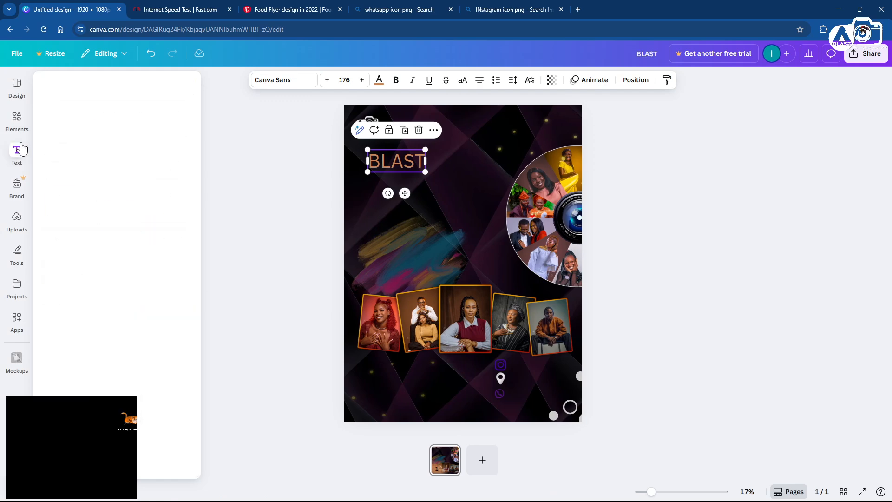
{"action": "left_click", "coordinate": [19, 125]}
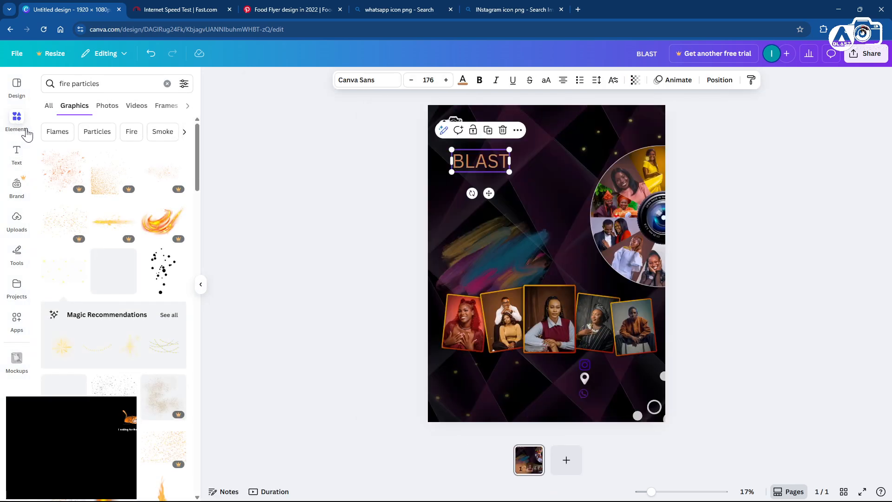
{"action": "left_click", "coordinate": [17, 219]}
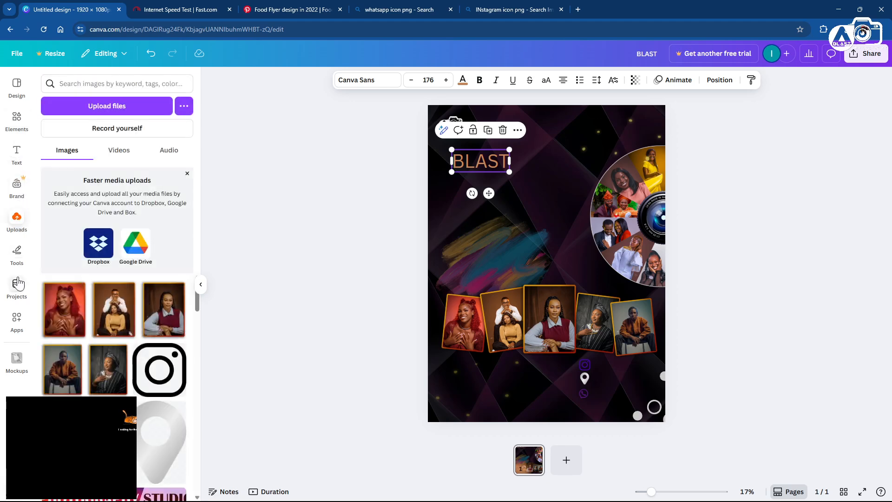
{"action": "left_click", "coordinate": [16, 255]}
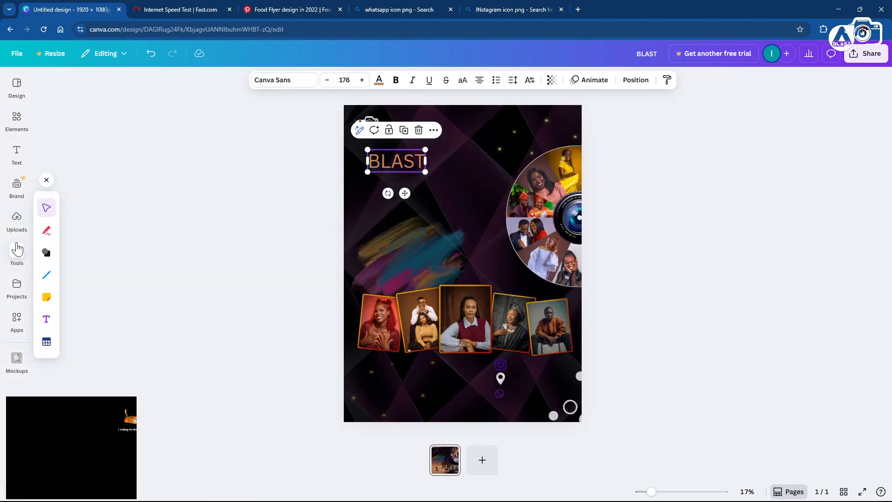
{"action": "left_click", "coordinate": [16, 153]}
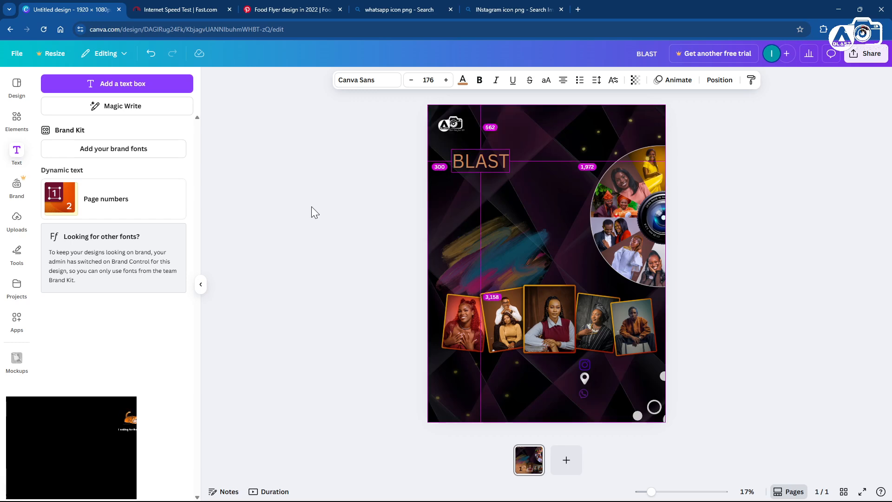
{"action": "key", "text": "alt+Tab"}
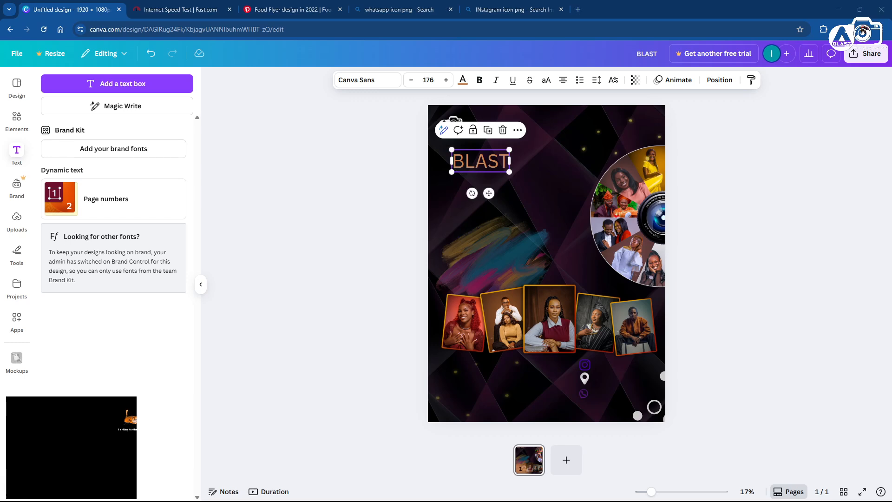